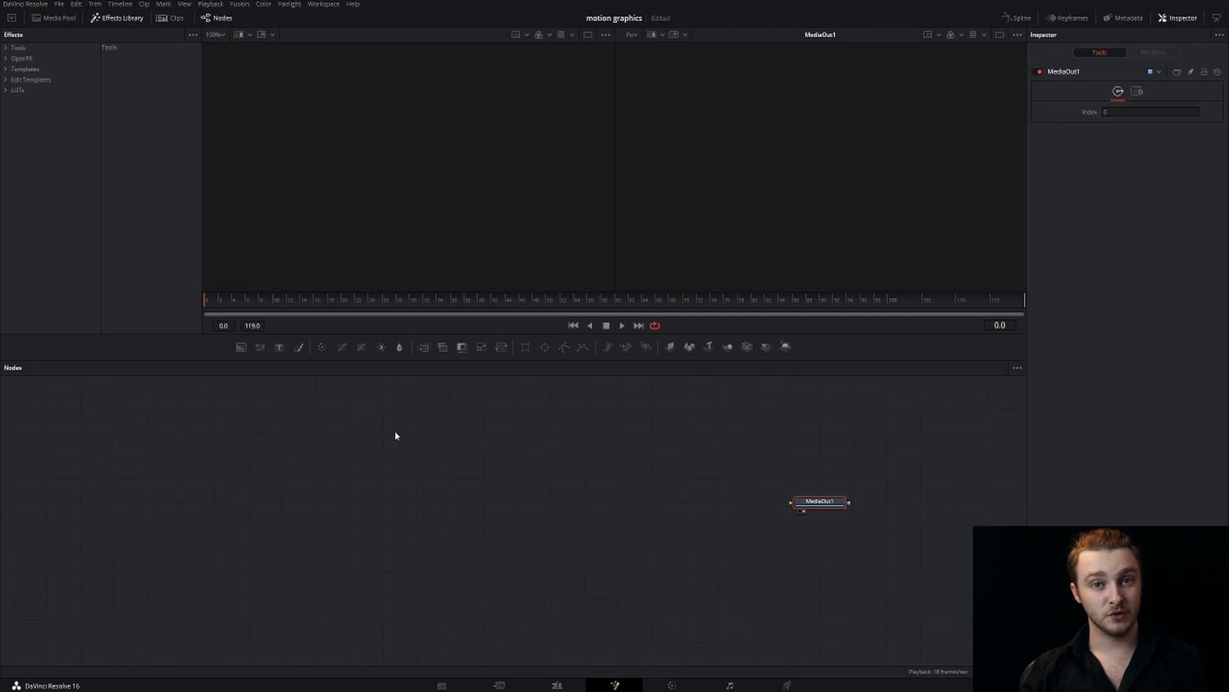
{"action": "left_click", "coordinate": [452, 442]}
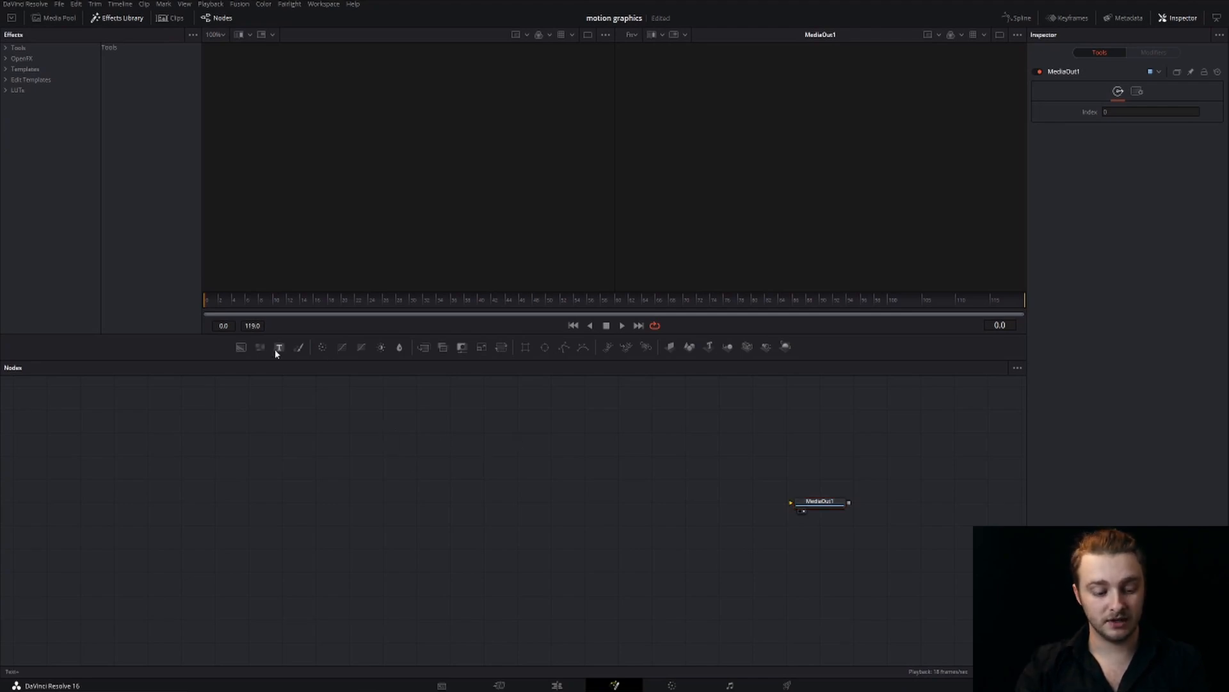
{"action": "key", "text": "shift+space"}
{"action": "type", "text": "Light Rays"}
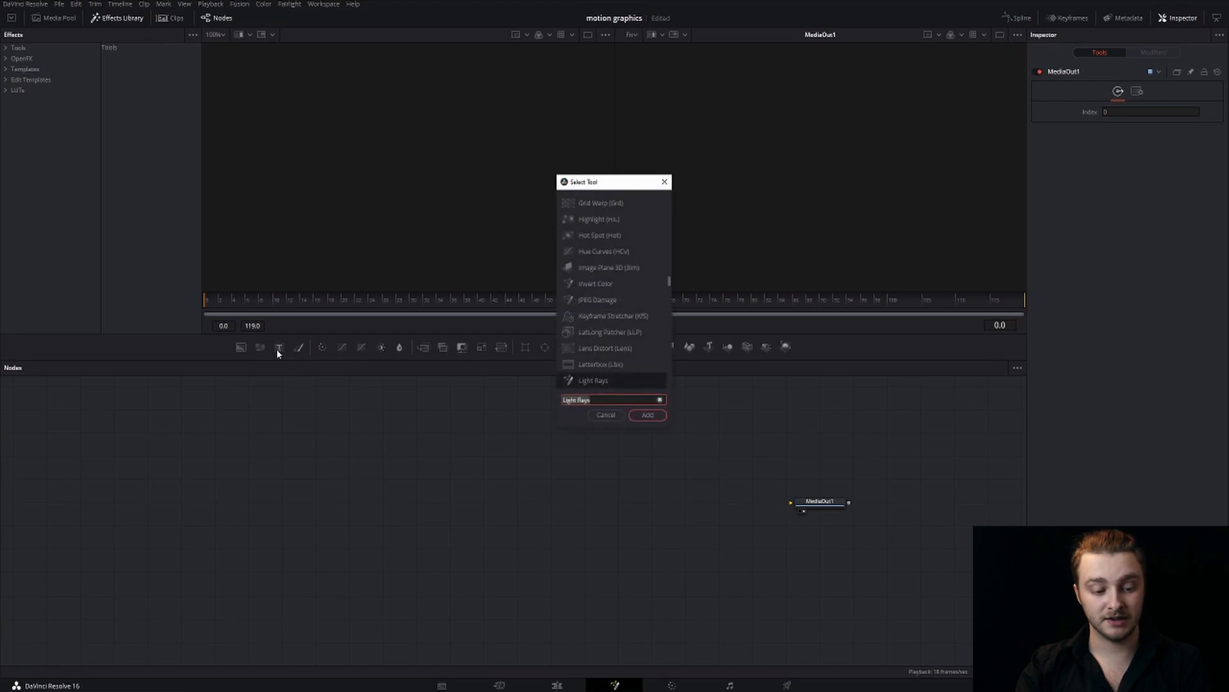
{"action": "left_click", "coordinate": [605, 415]}
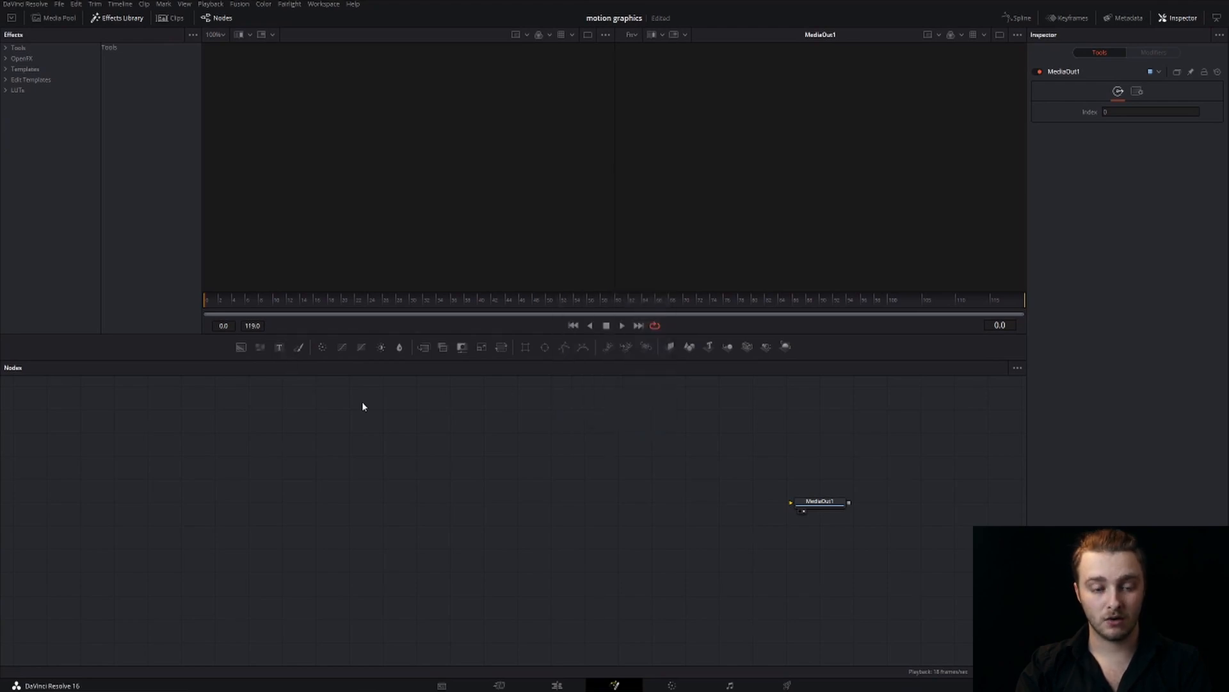
Add a Text+ node to the node graph and connect its output to MediaOut1
{"action": "left_click", "coordinate": [278, 347]}
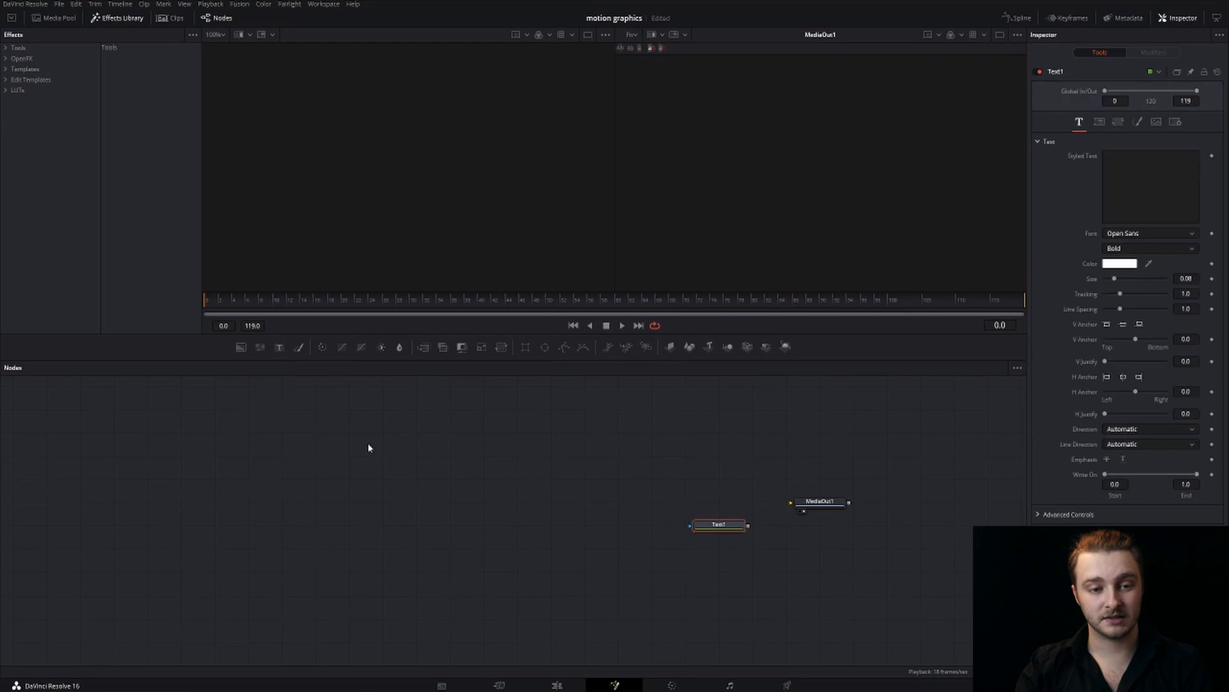
{"action": "left_click_drag", "start_coordinate": [723, 533], "coordinate": [801, 505]}
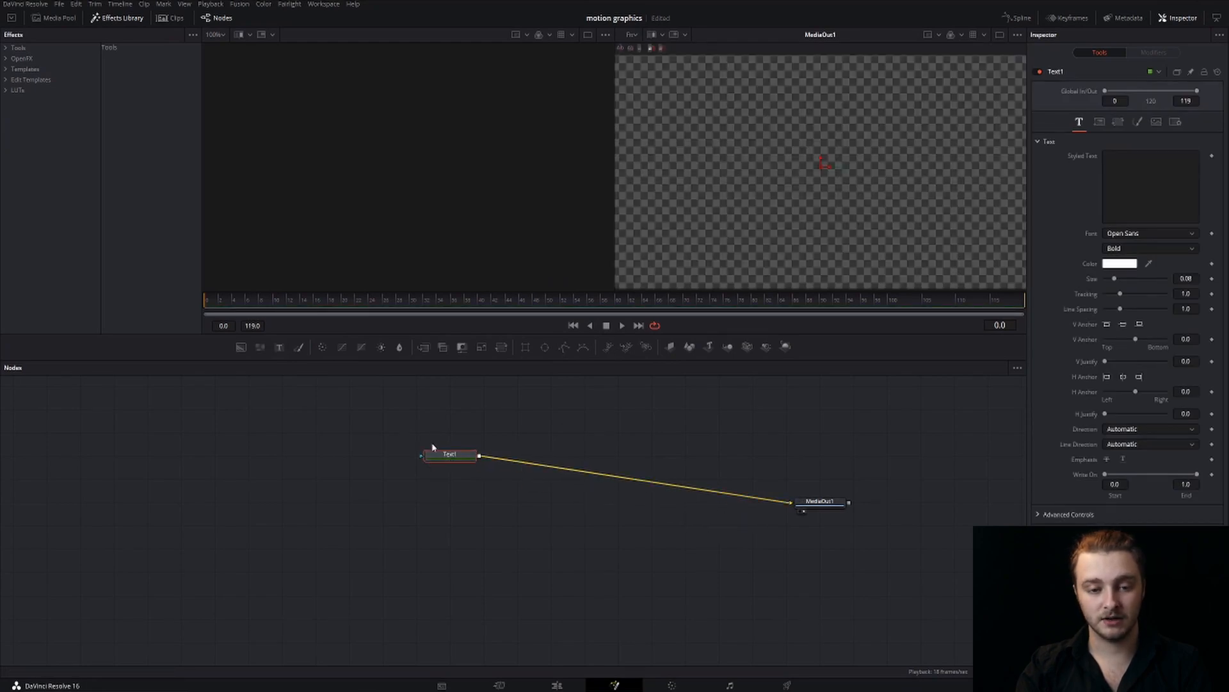
Enter TEXT as the Text1 node's styled text and enlarge it to a size of about 0.26
{"action": "left_click", "coordinate": [1132, 216]}
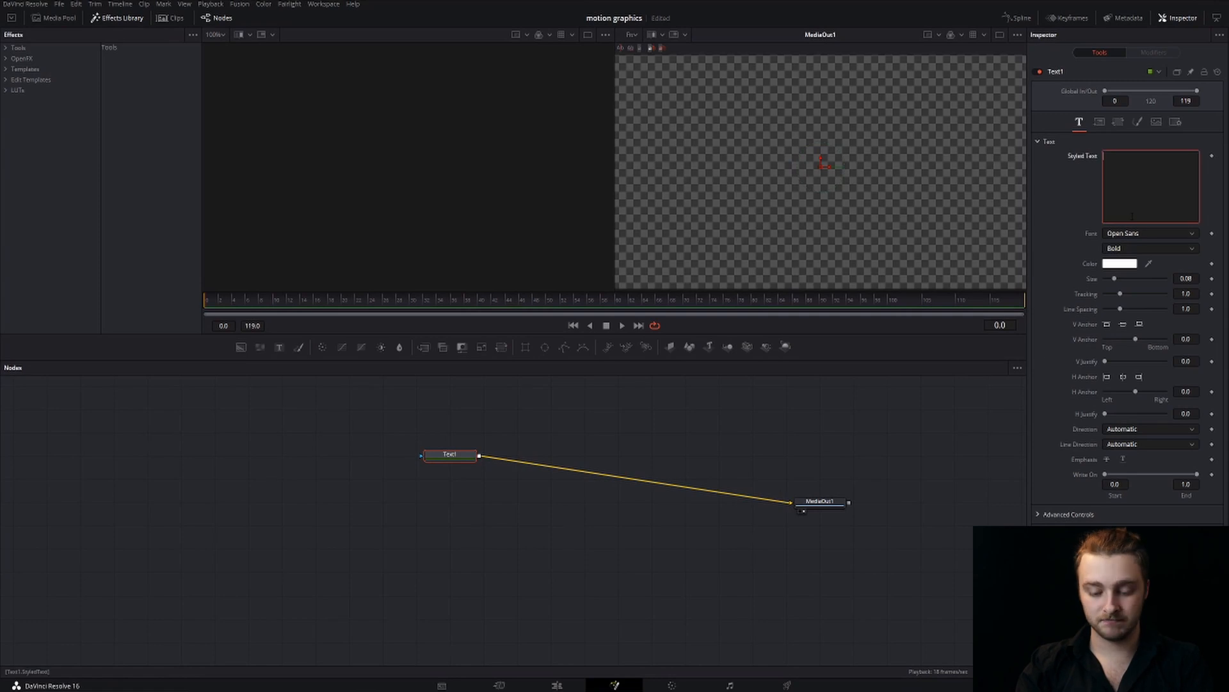
{"action": "type", "text": "TEXT"}
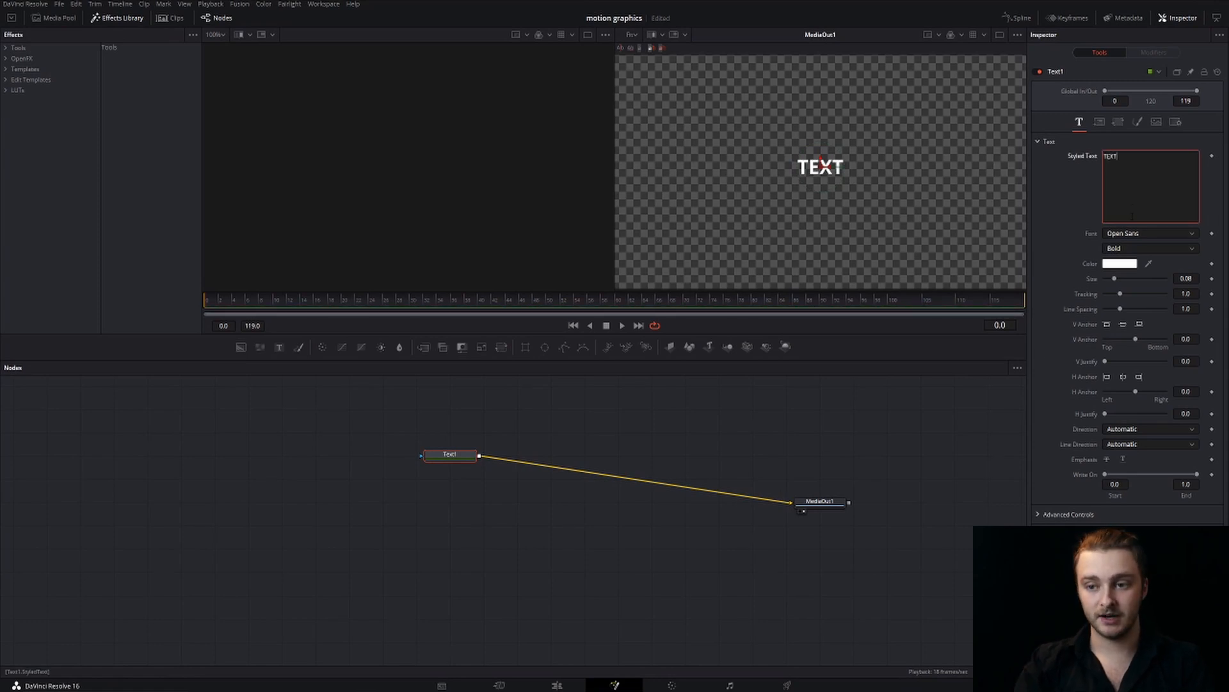
{"action": "left_click", "coordinate": [846, 427]}
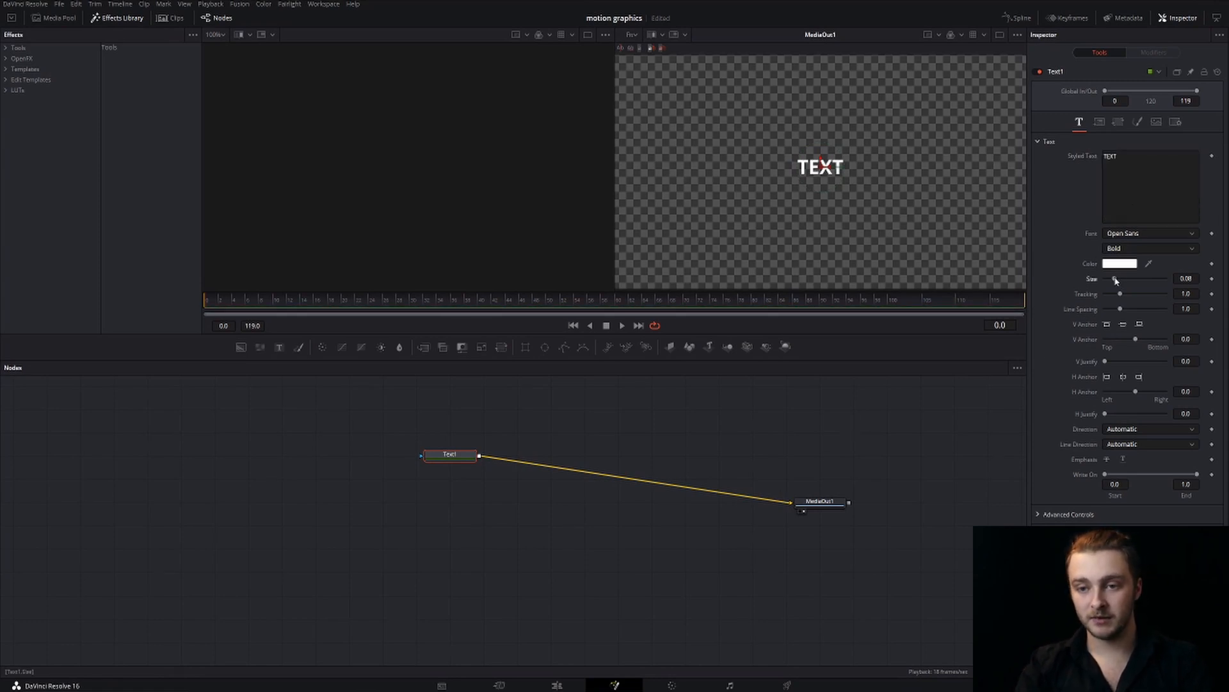
{"action": "left_click_drag", "start_coordinate": [1115, 280], "coordinate": [1138, 276]}
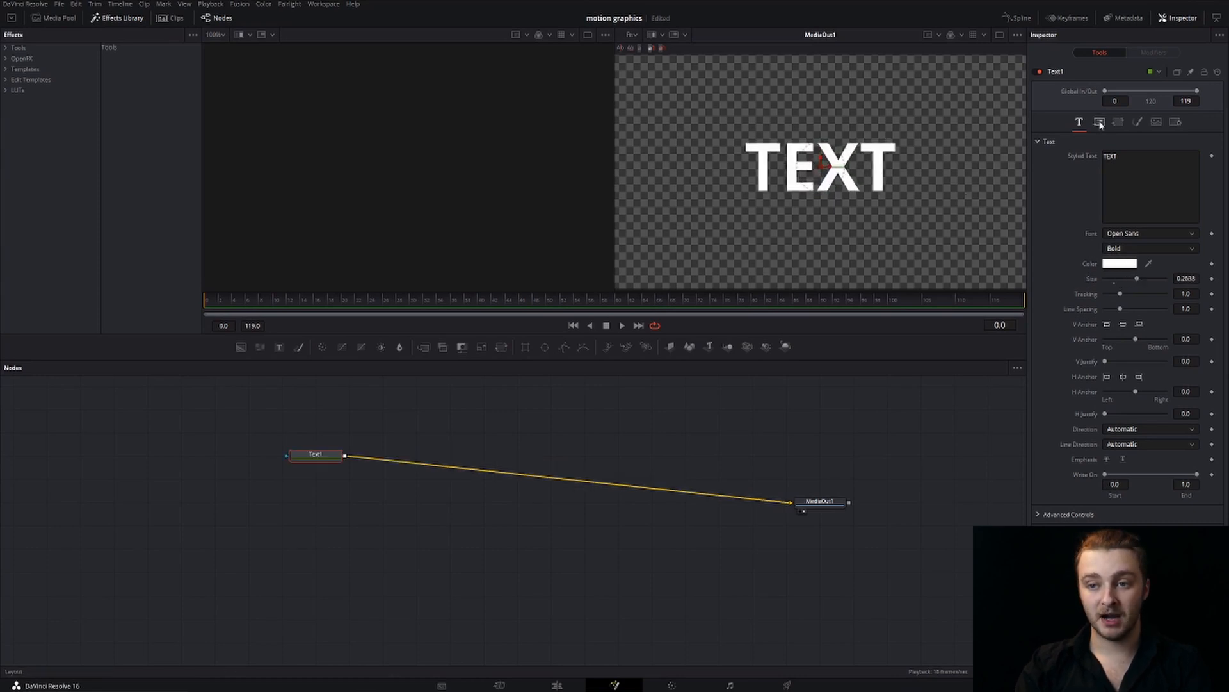
Start keyframing the text's layout Center and its character Shear X at frame 0
{"action": "left_click", "coordinate": [1100, 125]}
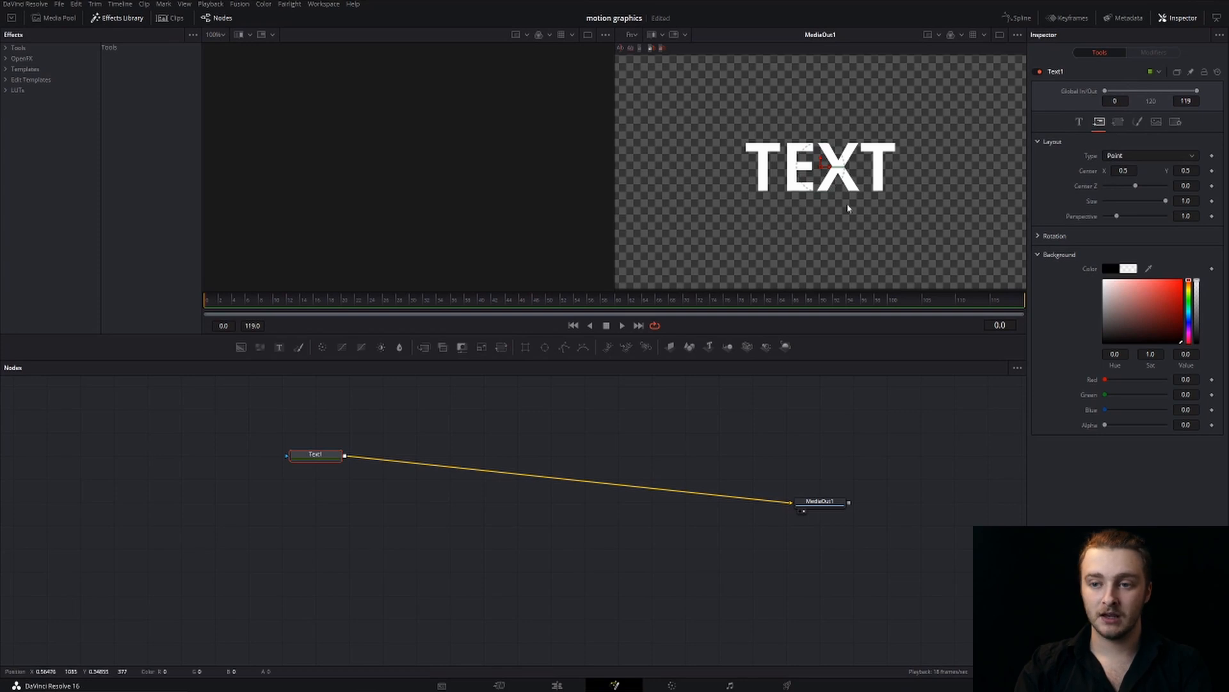
{"action": "left_click", "coordinate": [1212, 171]}
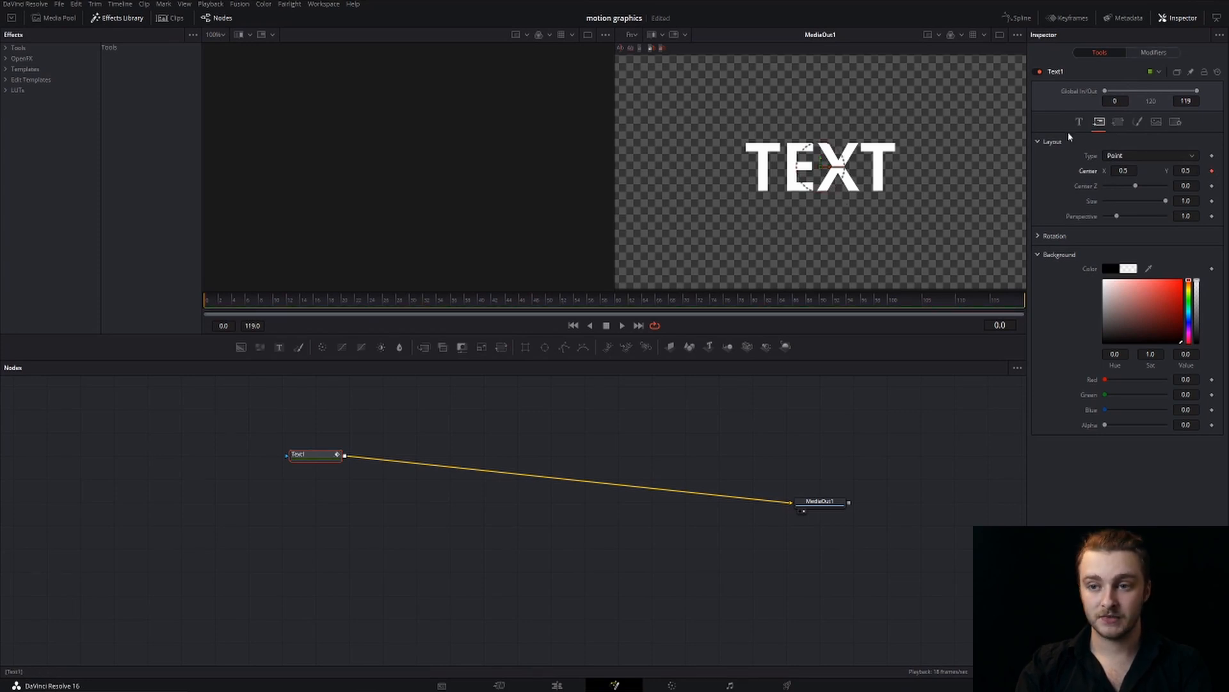
{"action": "left_click", "coordinate": [1119, 121]}
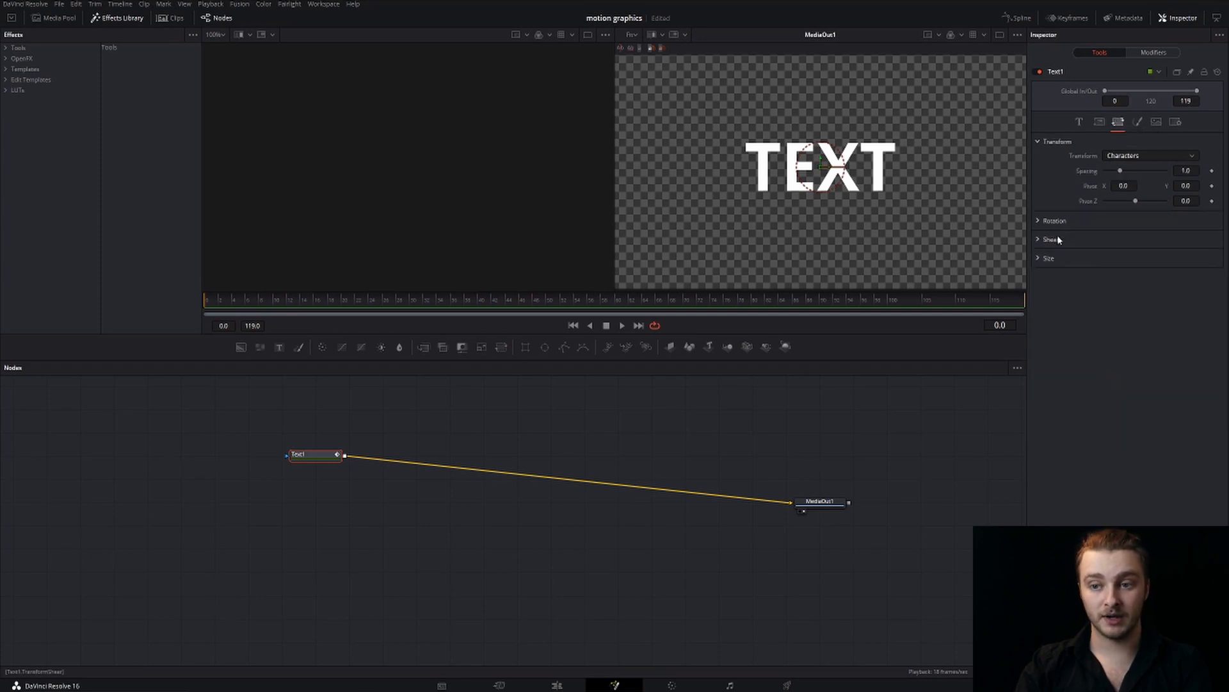
{"action": "left_click", "coordinate": [1038, 239]}
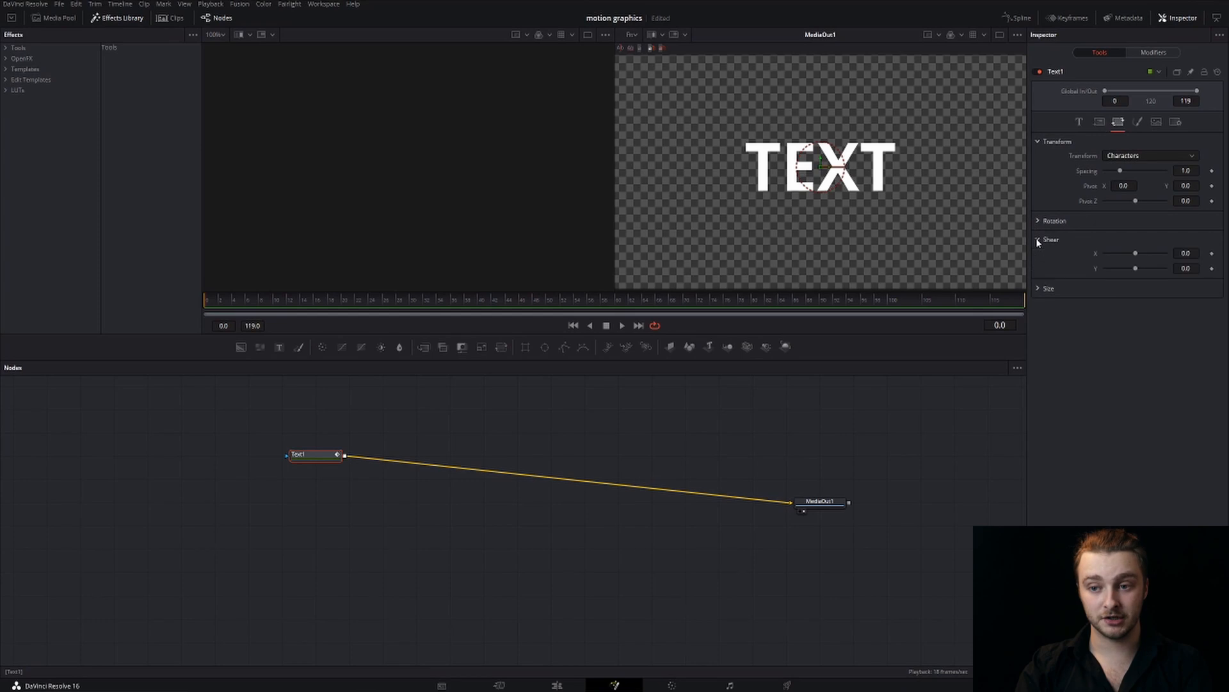
{"action": "left_click", "coordinate": [1212, 253]}
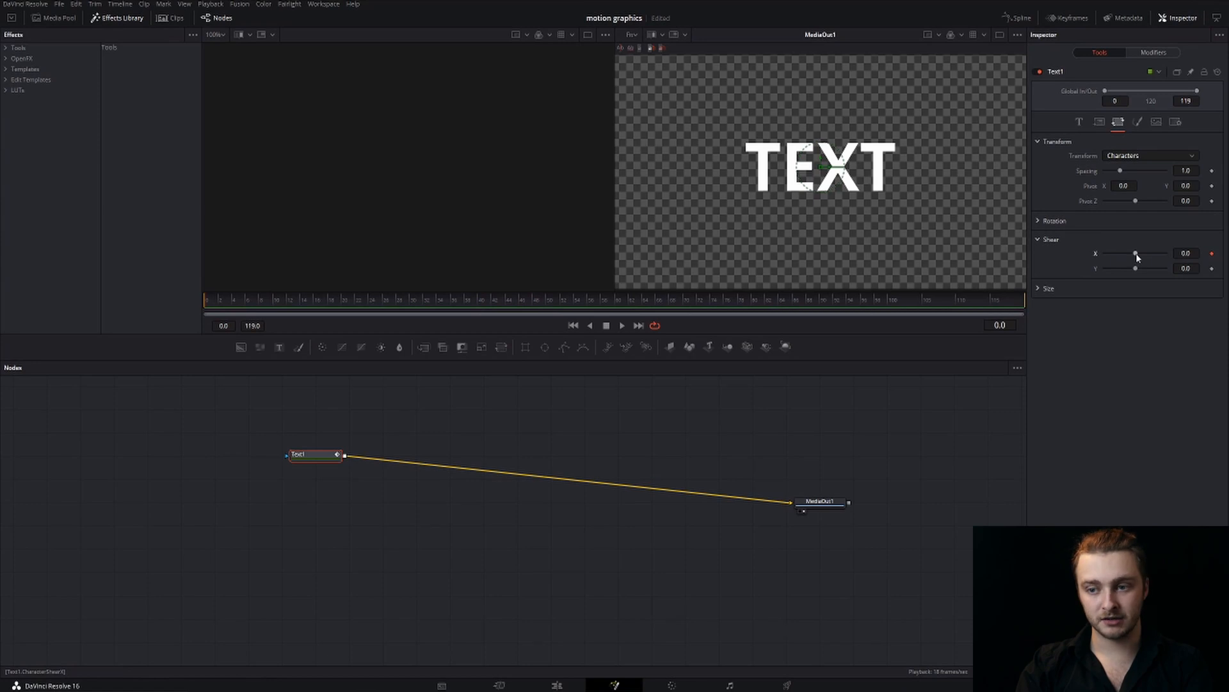
{"action": "mouse_move", "coordinate": [1137, 254]}
{"action": "left_mouse_down"}
{"action": "mouse_move", "coordinate": [1157, 253]}
{"action": "mouse_move", "coordinate": [1114, 255]}
{"action": "mouse_move", "coordinate": [1136, 264]}
{"action": "left_mouse_up"}
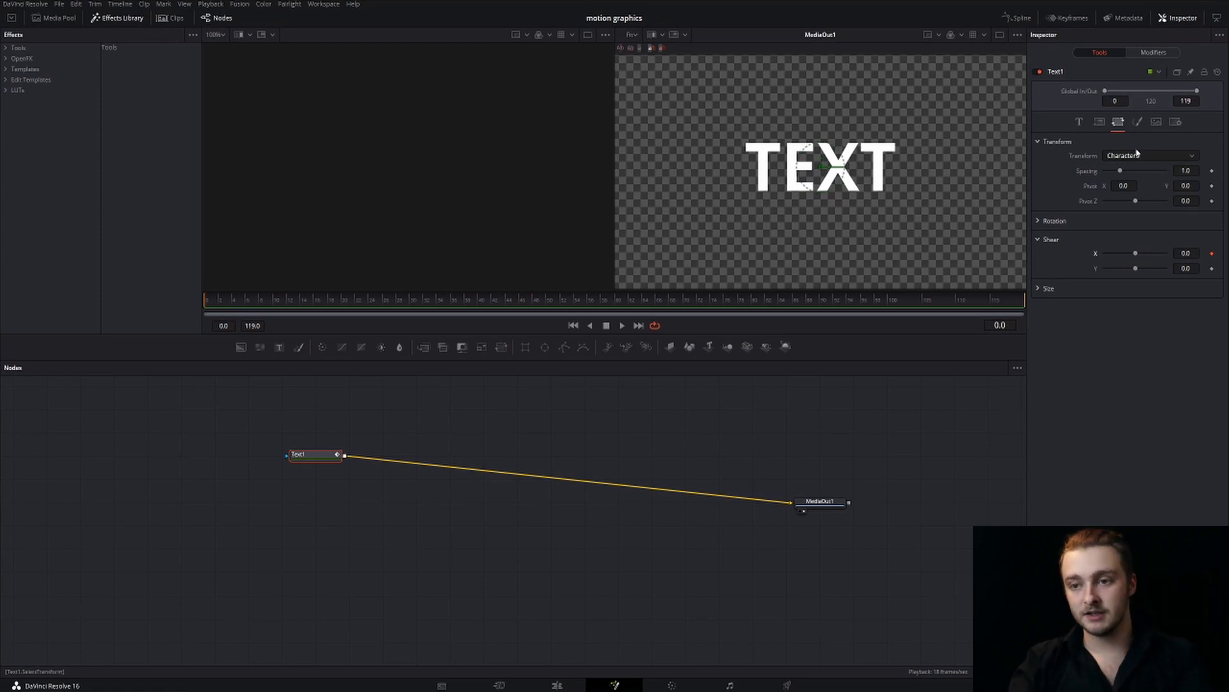
At frame 0, move the text outside the frame's left edge, Center X about -0.19, and set Shear X to 0.52
{"action": "left_click", "coordinate": [1100, 122]}
{"action": "scroll", "coordinate": [771, 218], "scroll_direction": "down", "scroll_amount": 2}
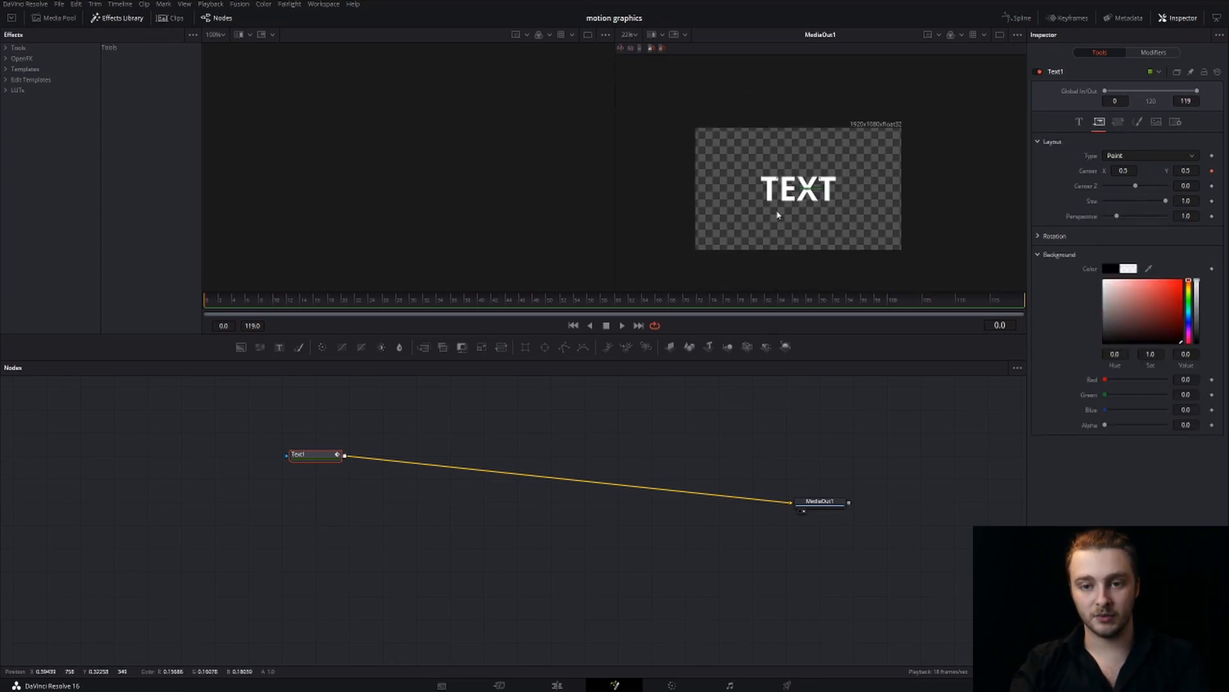
{"action": "scroll", "coordinate": [776, 212], "scroll_direction": "down", "scroll_amount": 2}
{"action": "scroll", "coordinate": [777, 212], "scroll_direction": "up", "scroll_amount": 2}
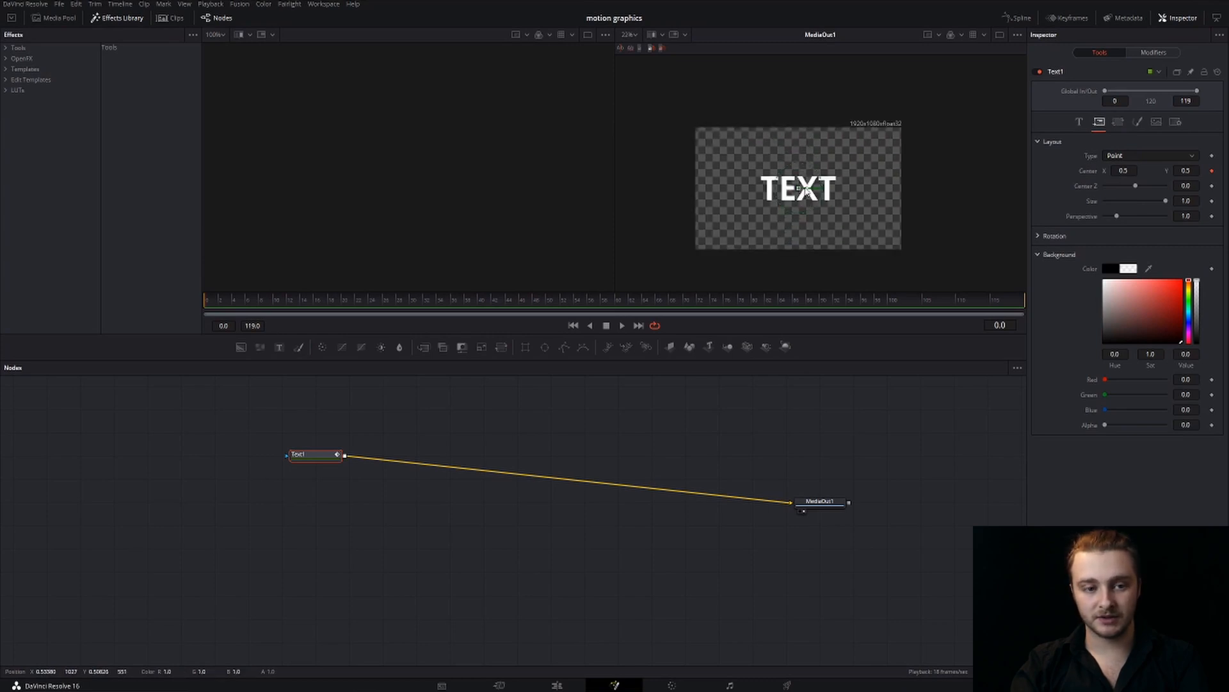
{"action": "left_click_drag", "start_coordinate": [806, 190], "coordinate": [666, 179]}
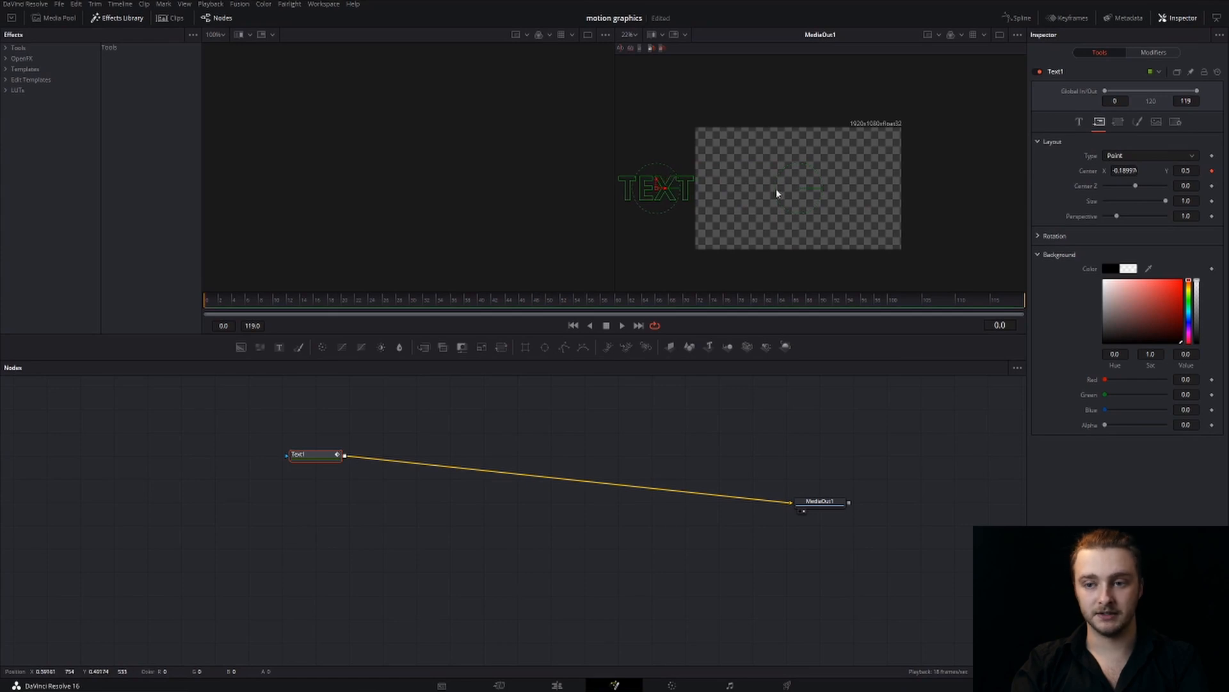
{"action": "left_click", "coordinate": [1118, 122]}
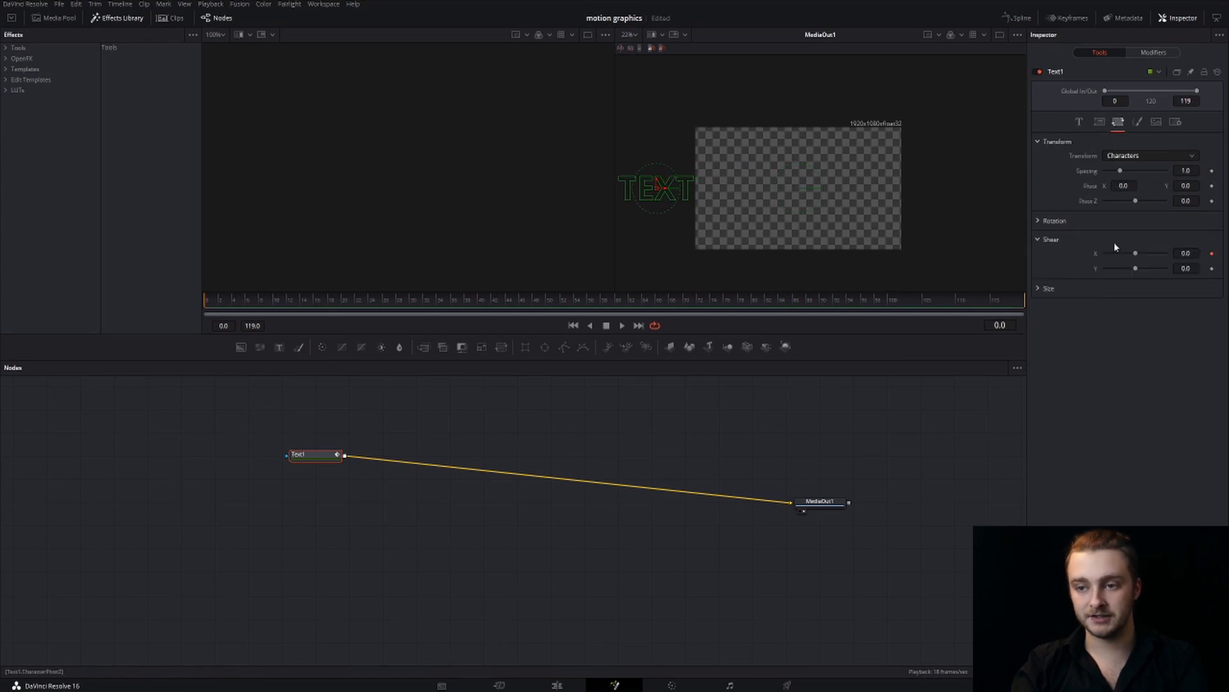
{"action": "left_click_drag", "start_coordinate": [1136, 253], "coordinate": [1153, 254]}
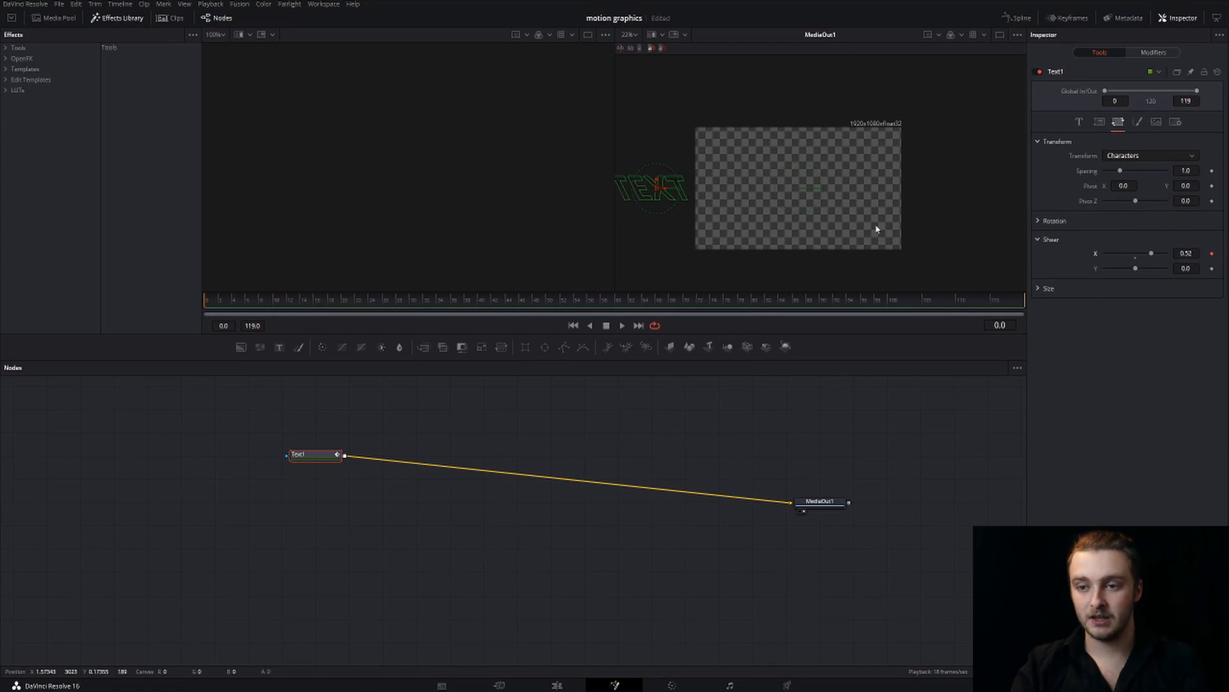
At frame 8, move the text to about the middle of the frame and add a Shear X keyframe at 0.52
{"action": "left_click", "coordinate": [260, 299]}
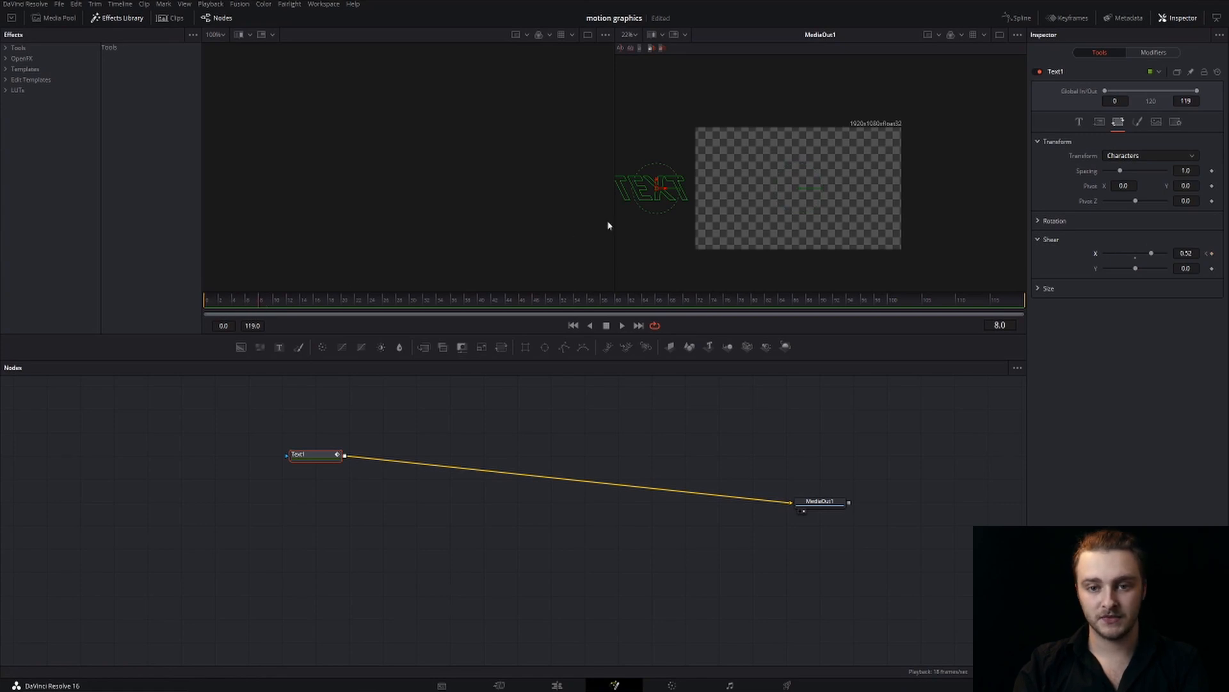
{"action": "left_click_drag", "start_coordinate": [661, 189], "coordinate": [810, 195]}
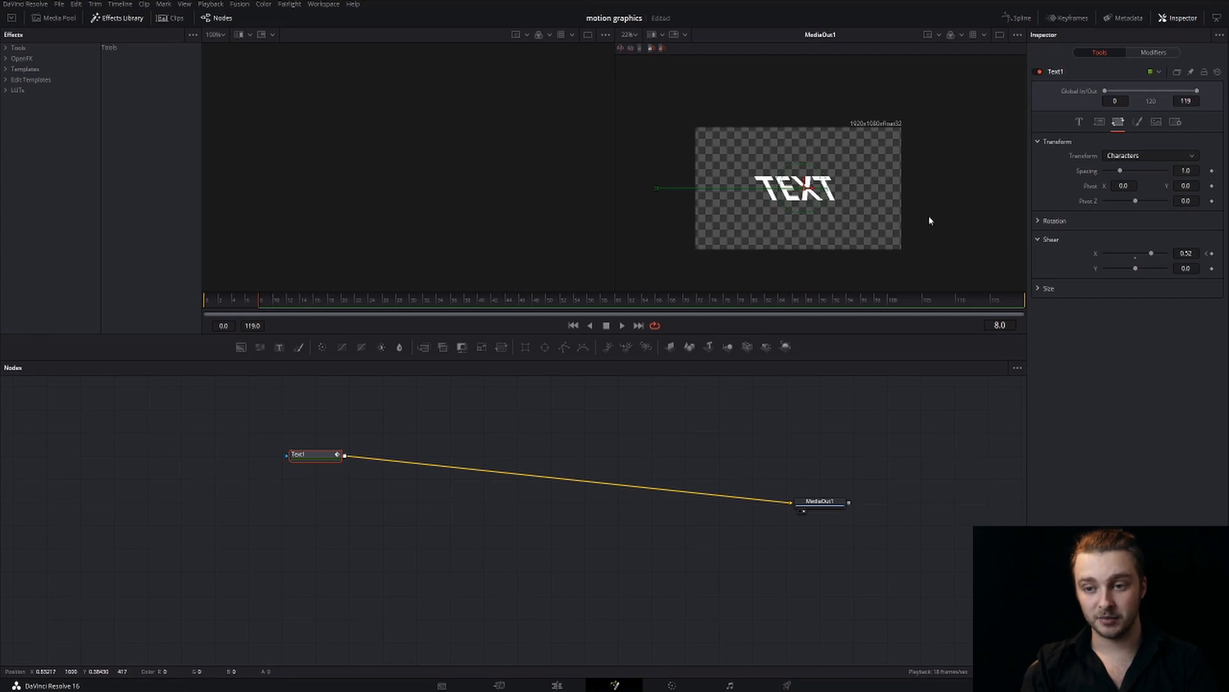
{"action": "left_click", "coordinate": [1213, 255]}
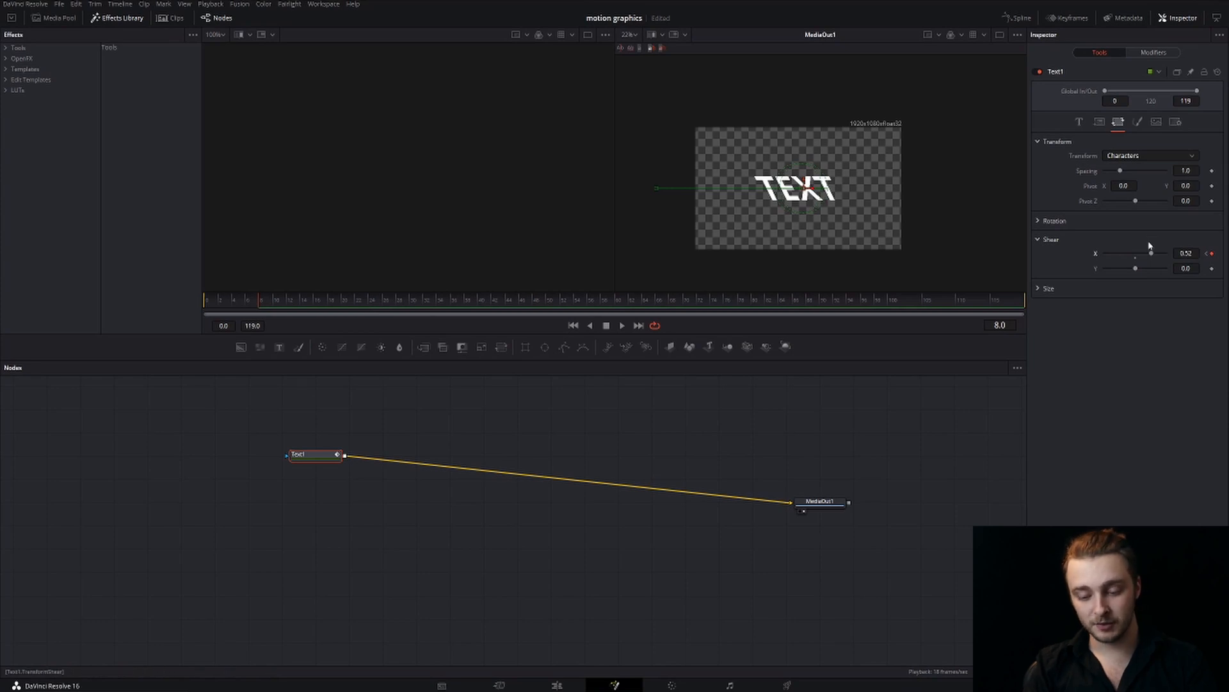
At frame 10, nudge the text slightly left to centre it and set Shear X to -0.001
{"action": "key", "text": "Right"}
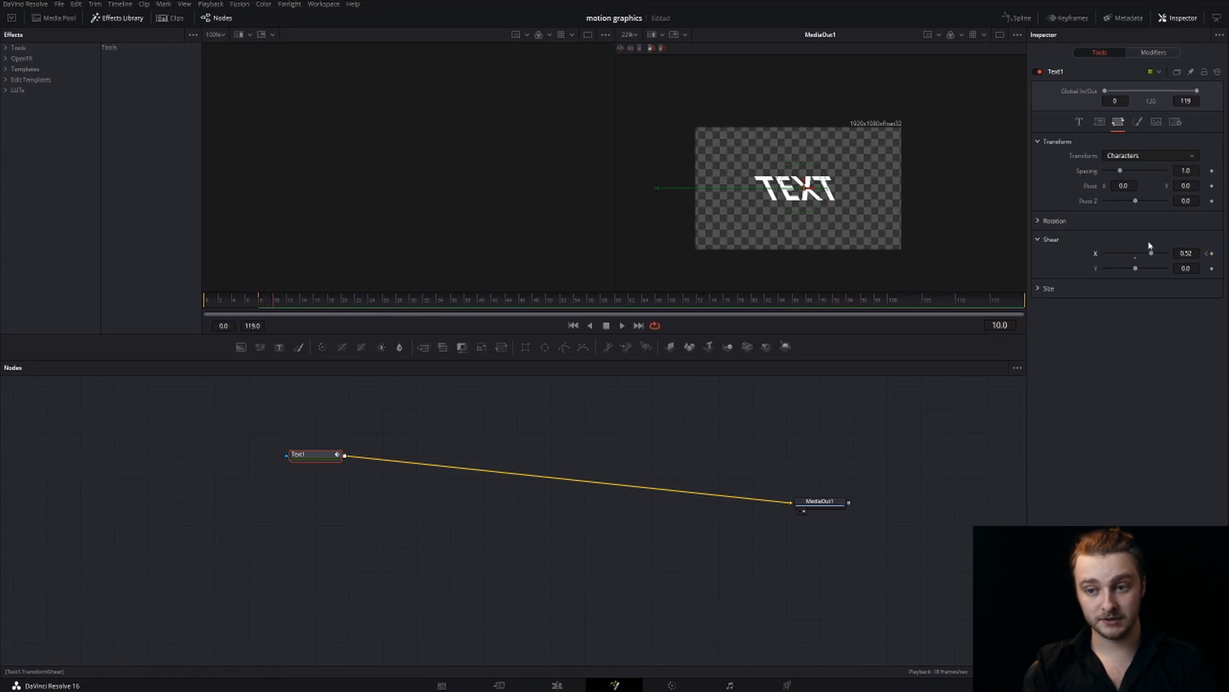
{"action": "left_click_drag", "start_coordinate": [1151, 251], "coordinate": [1122, 254]}
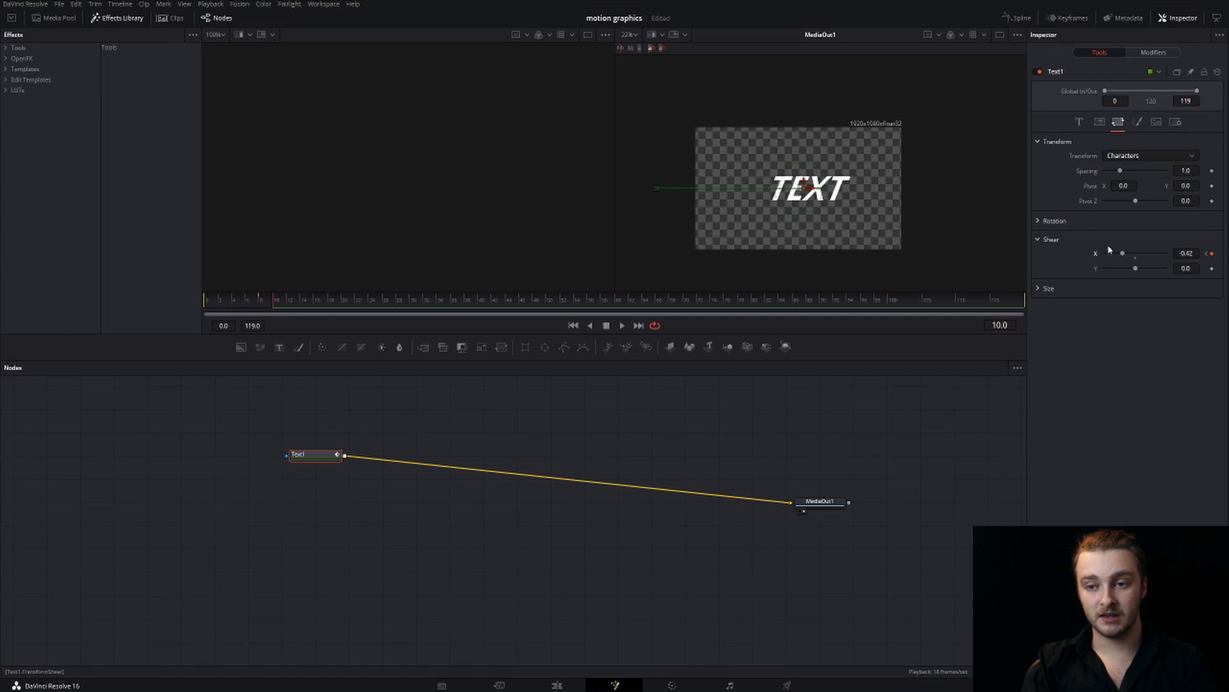
{"action": "left_click_drag", "start_coordinate": [810, 187], "coordinate": [804, 187]}
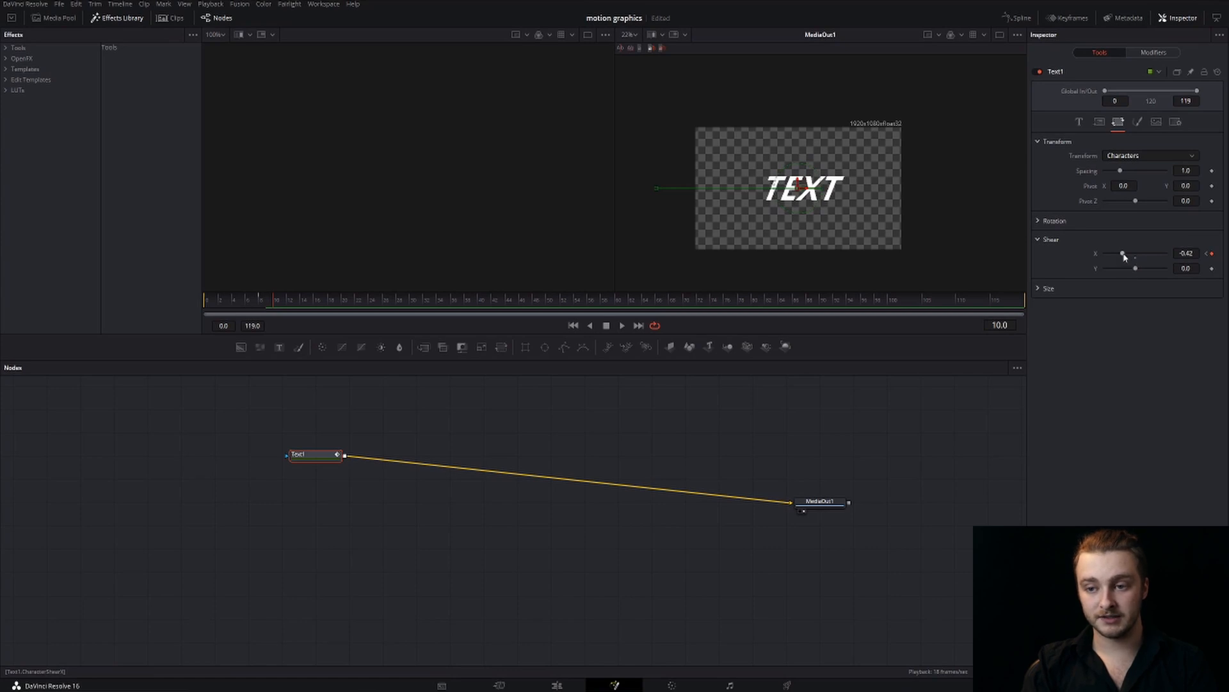
{"action": "left_click_drag", "start_coordinate": [1122, 253], "coordinate": [1136, 254]}
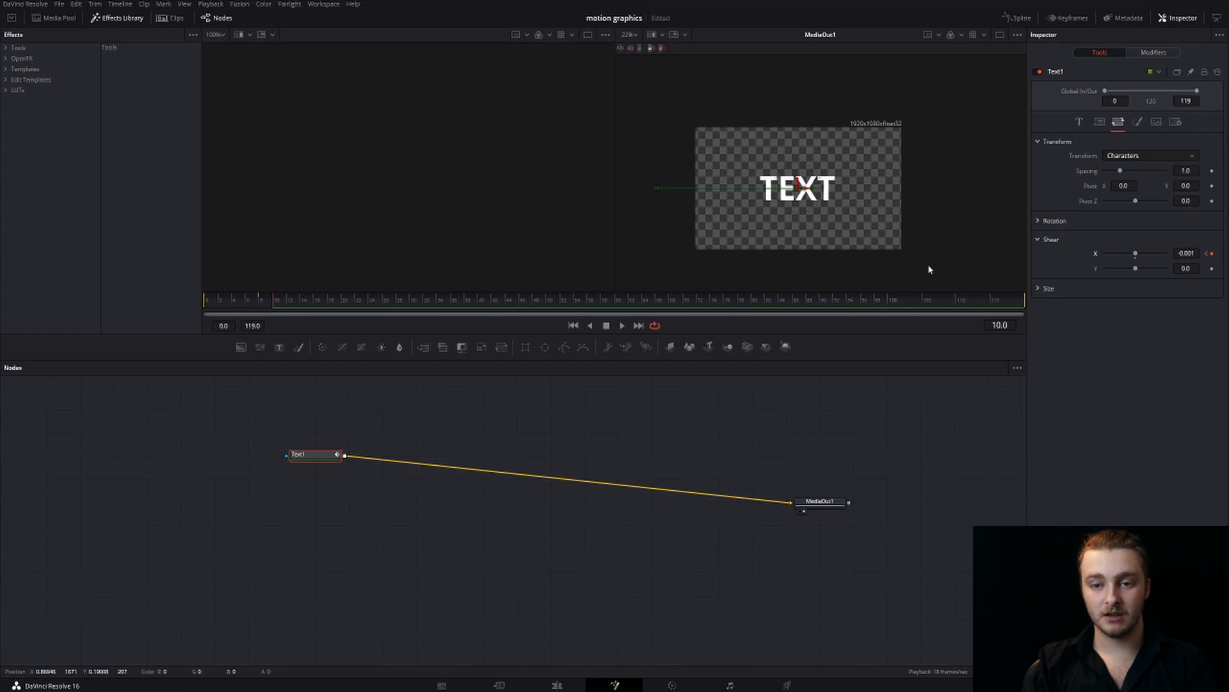
Play the text animation from frame 0 and step back and forth through the frames around the shear change at frames 8 to 10
{"action": "left_click", "coordinate": [799, 429]}
{"action": "left_click_drag", "start_coordinate": [247, 301], "coordinate": [138, 301]}
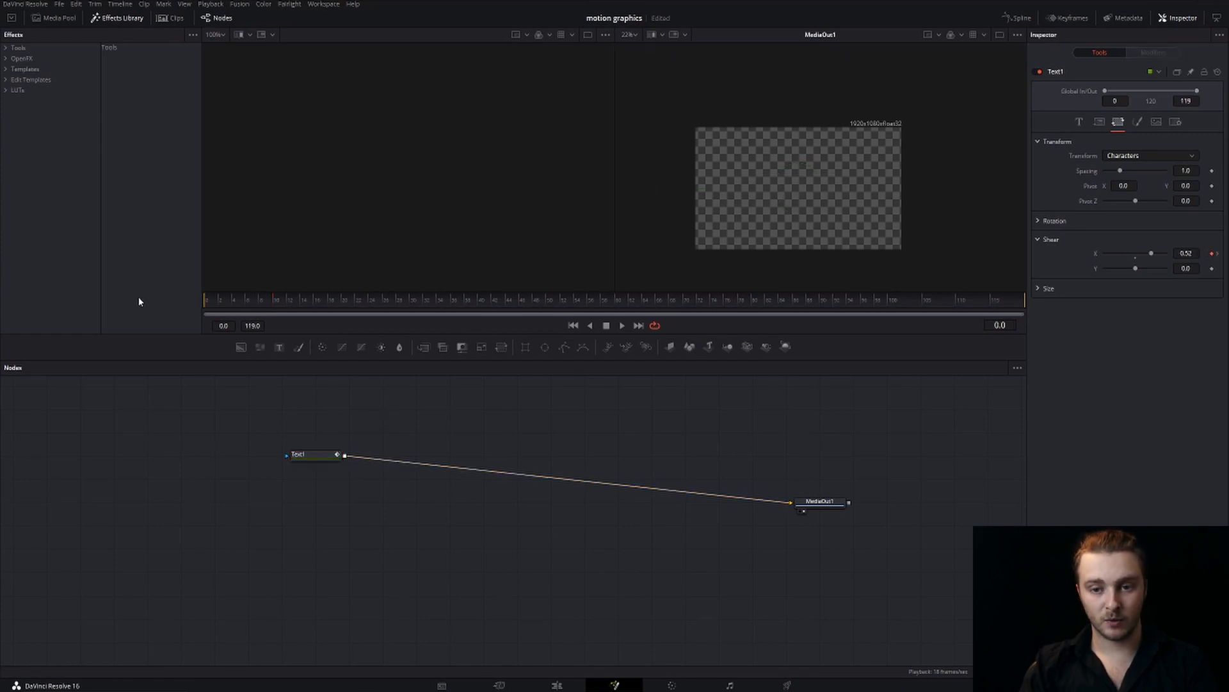
{"action": "key", "text": "space"}
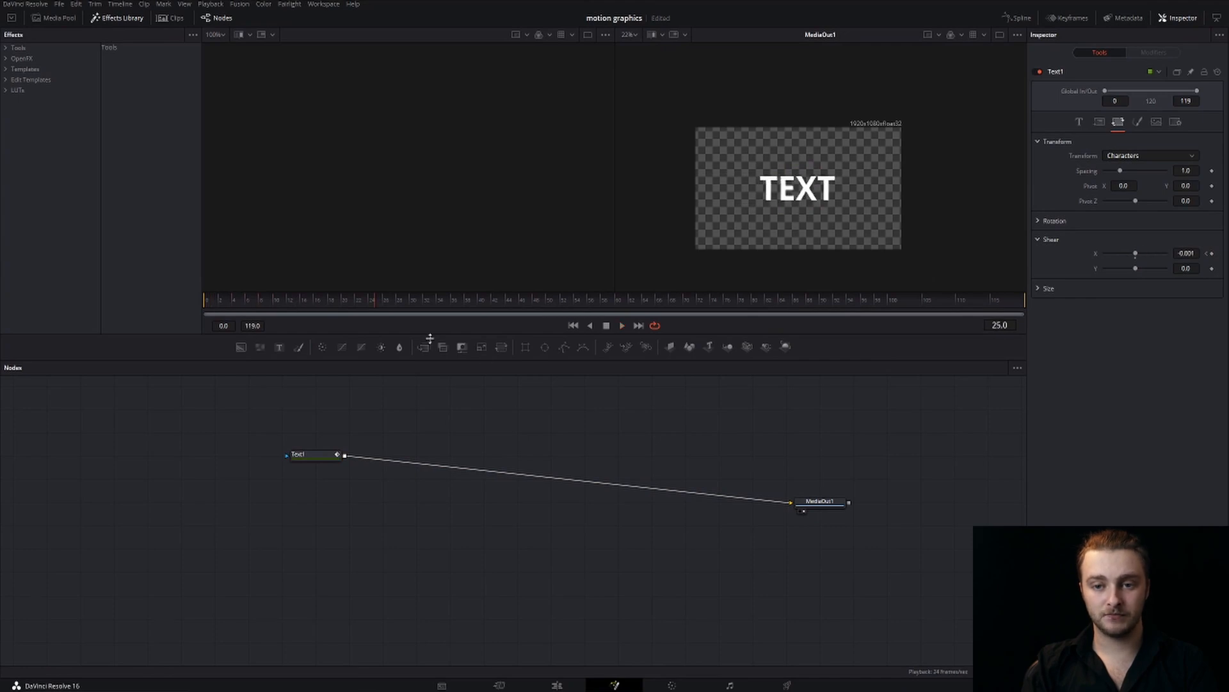
{"action": "left_click_drag", "start_coordinate": [253, 301], "coordinate": [195, 300]}
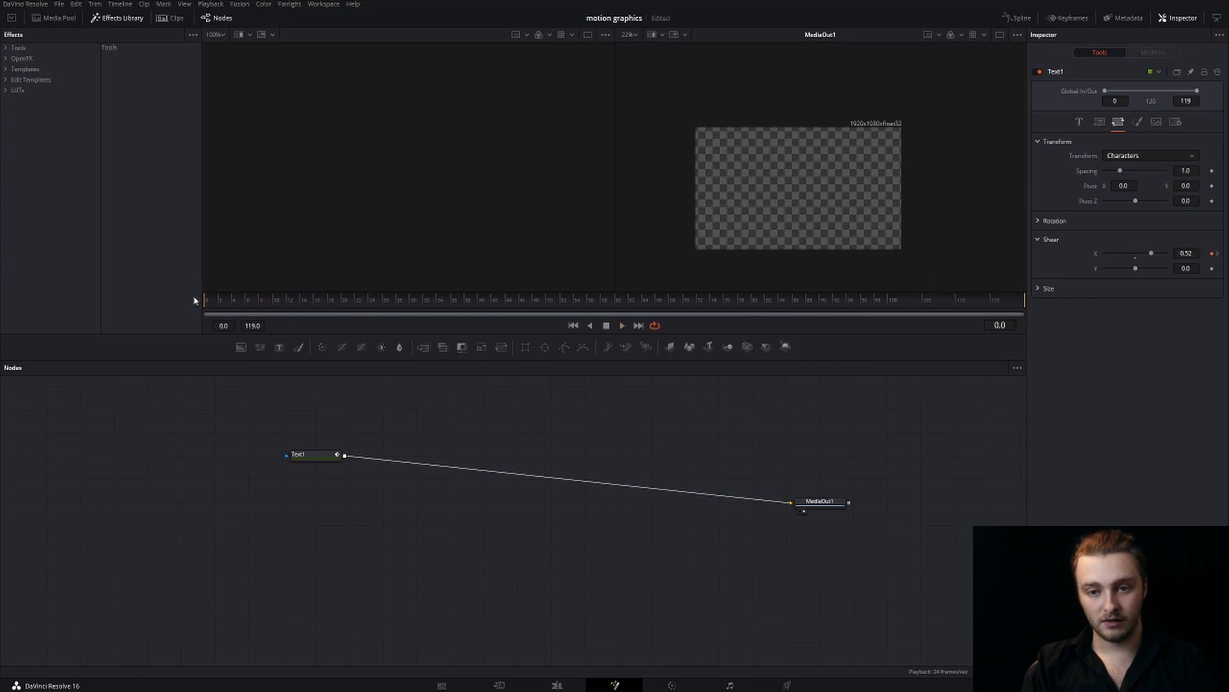
{"action": "key", "text": "space"}
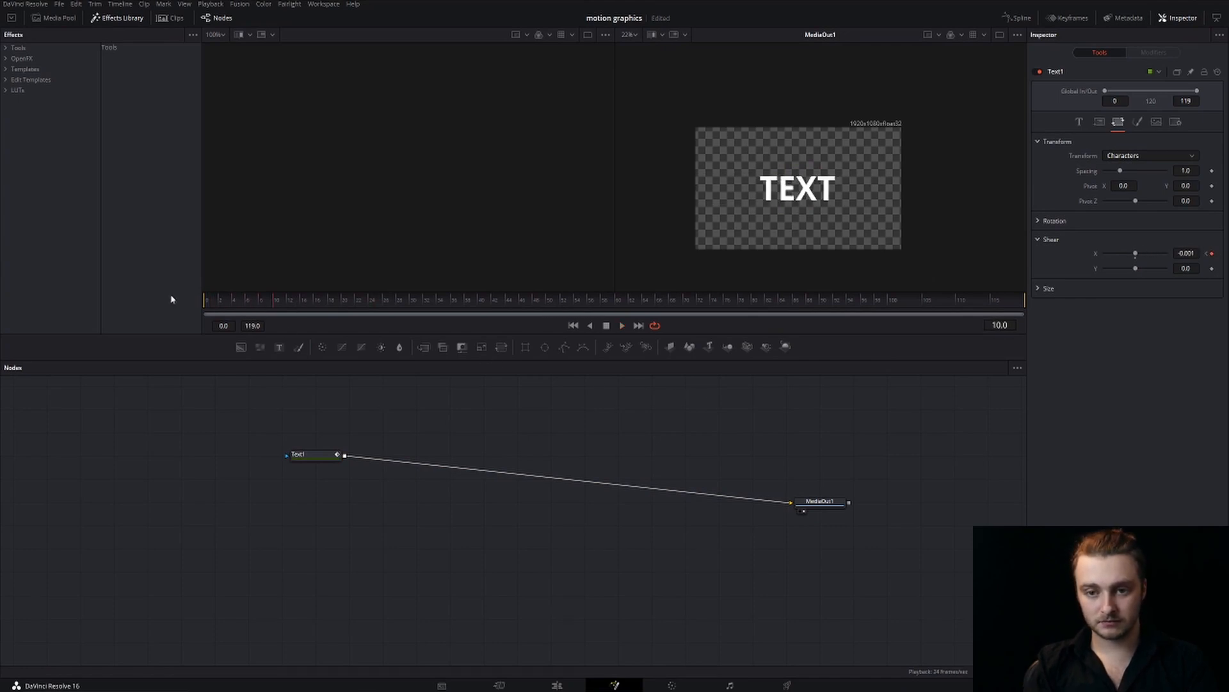
{"action": "key", "text": "Left"}
{"action": "key", "text": "Left"}
{"action": "key", "text": "Left"}
{"action": "key", "text": "Right"}
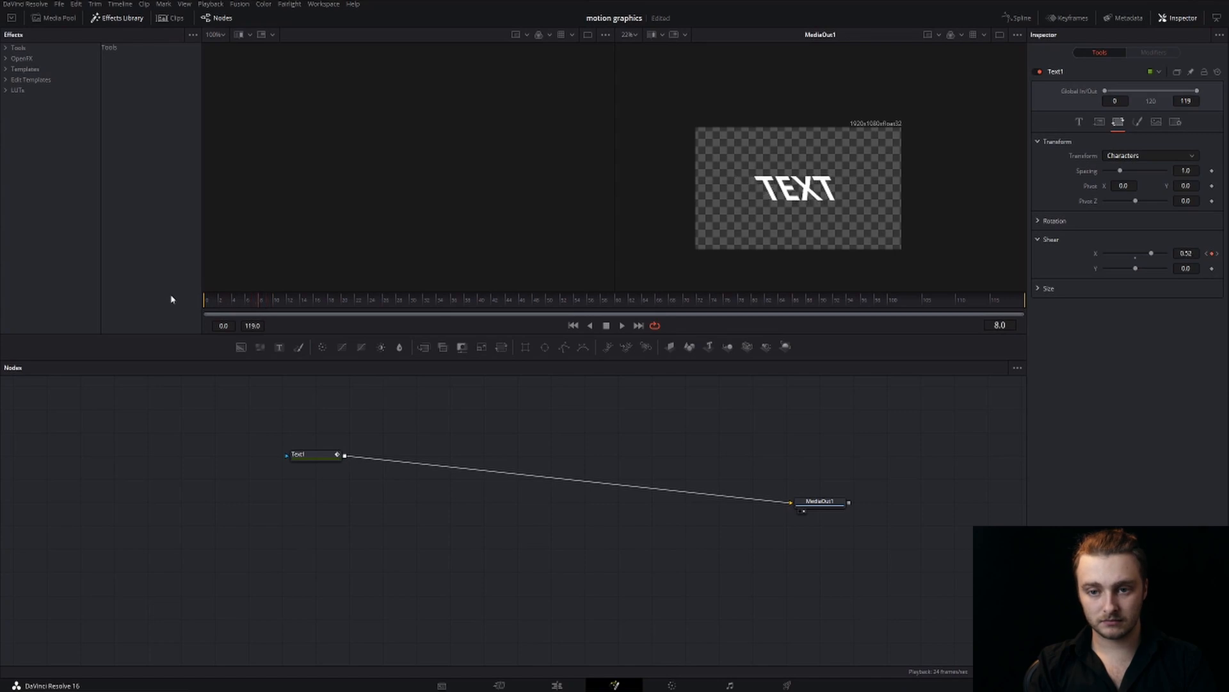
{"action": "key", "text": "Right"}
{"action": "key", "text": "Right"}
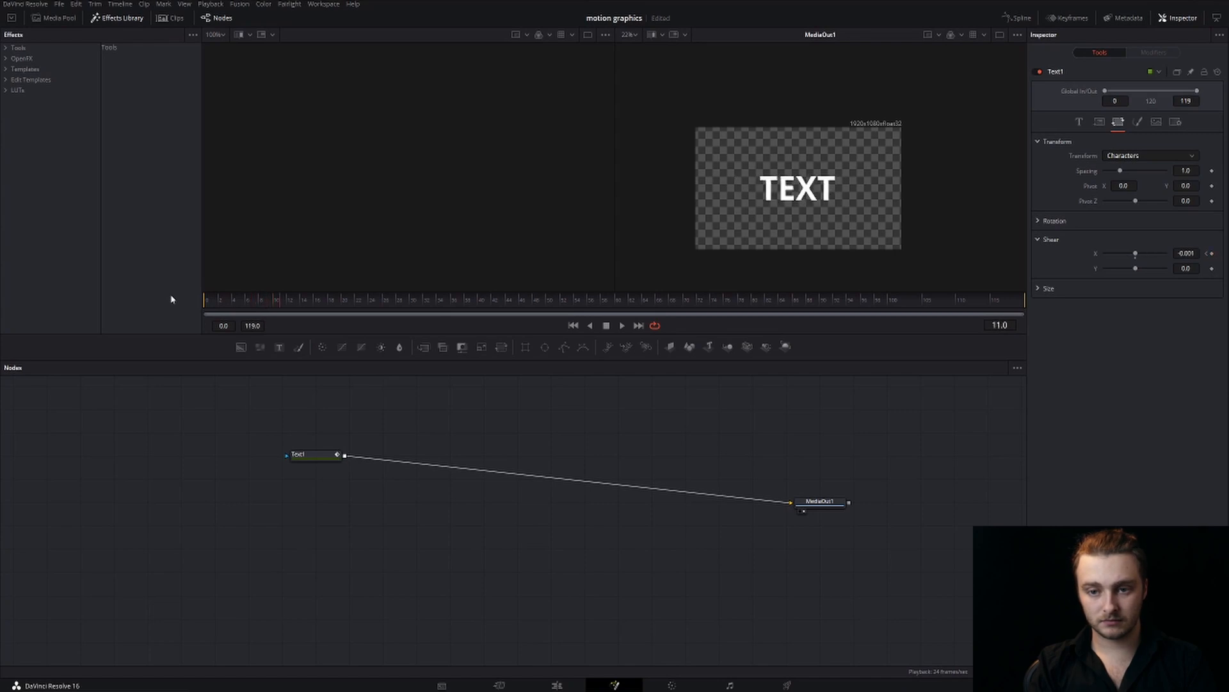
{"action": "key", "text": "Left"}
{"action": "key", "text": "Left"}
{"action": "key", "text": "Left"}
{"action": "key", "text": "Left"}
{"action": "key", "text": "Left"}
{"action": "key", "text": "Left"}
{"action": "key", "text": "Right"}
{"action": "key", "text": "Right"}
{"action": "key", "text": "Right"}
{"action": "key", "text": "Right"}
{"action": "key", "text": "Right"}
{"action": "key", "text": "Right"}
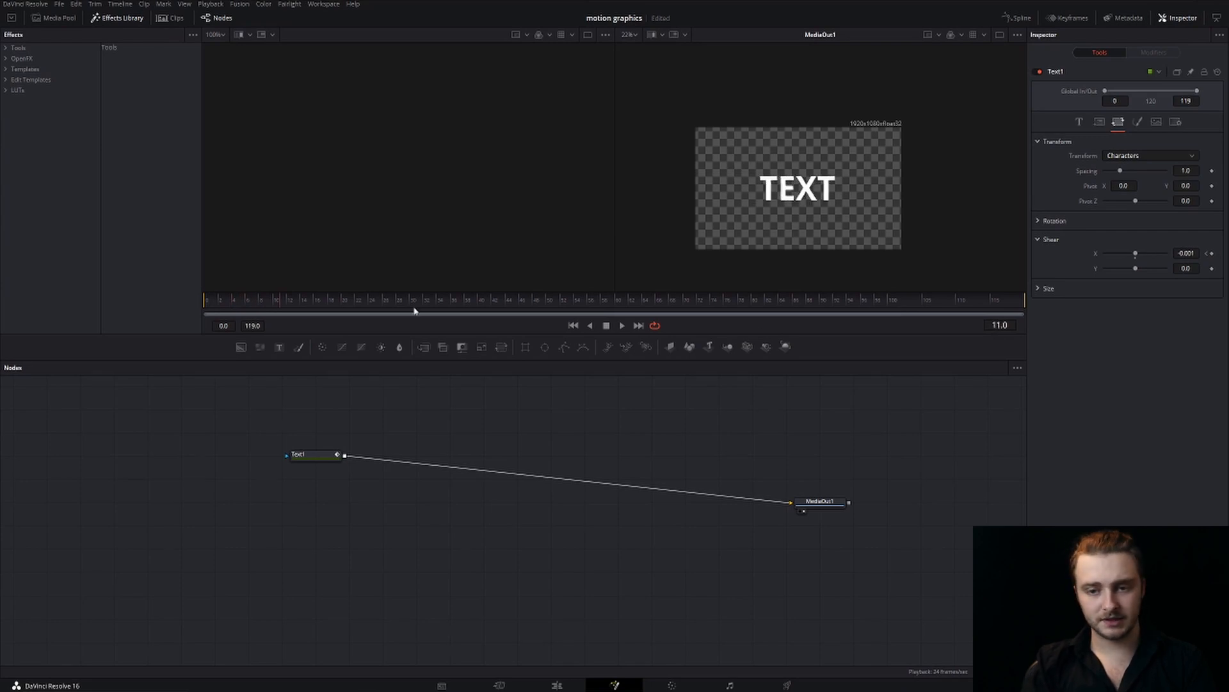
On the Text1 node at frame 8, move the text slightly right past the frame's middle and set Shear X to -0.62
{"action": "left_click", "coordinate": [297, 455]}
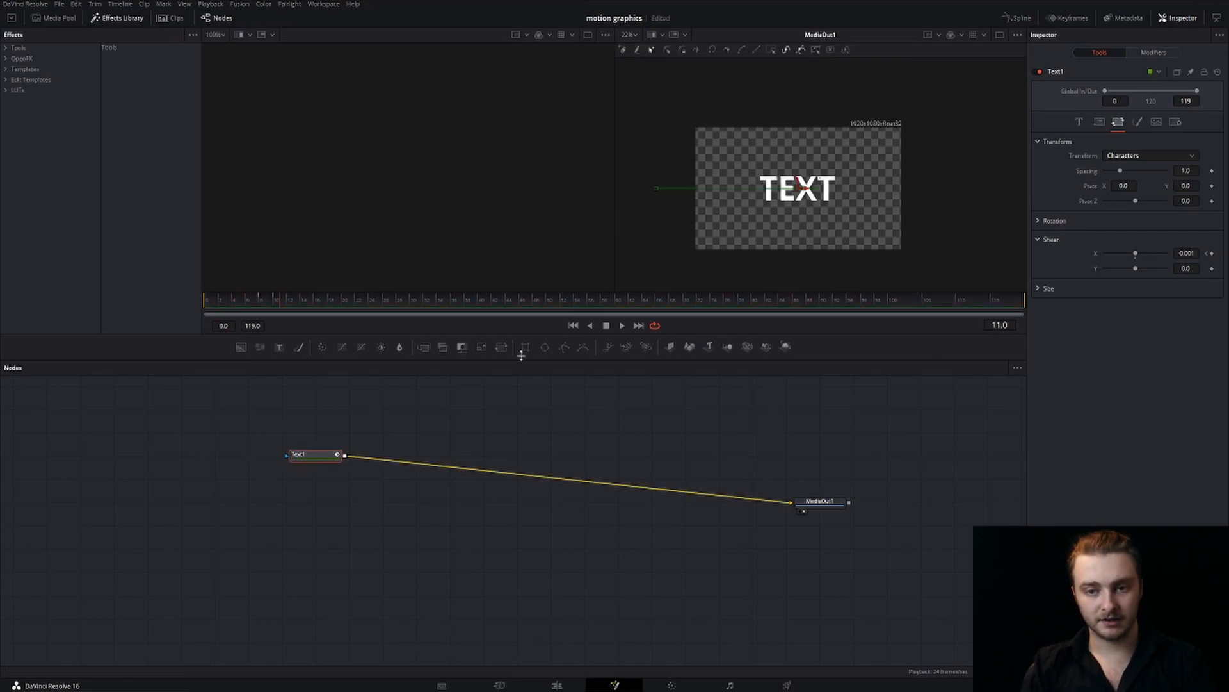
{"action": "left_click", "coordinate": [1207, 254]}
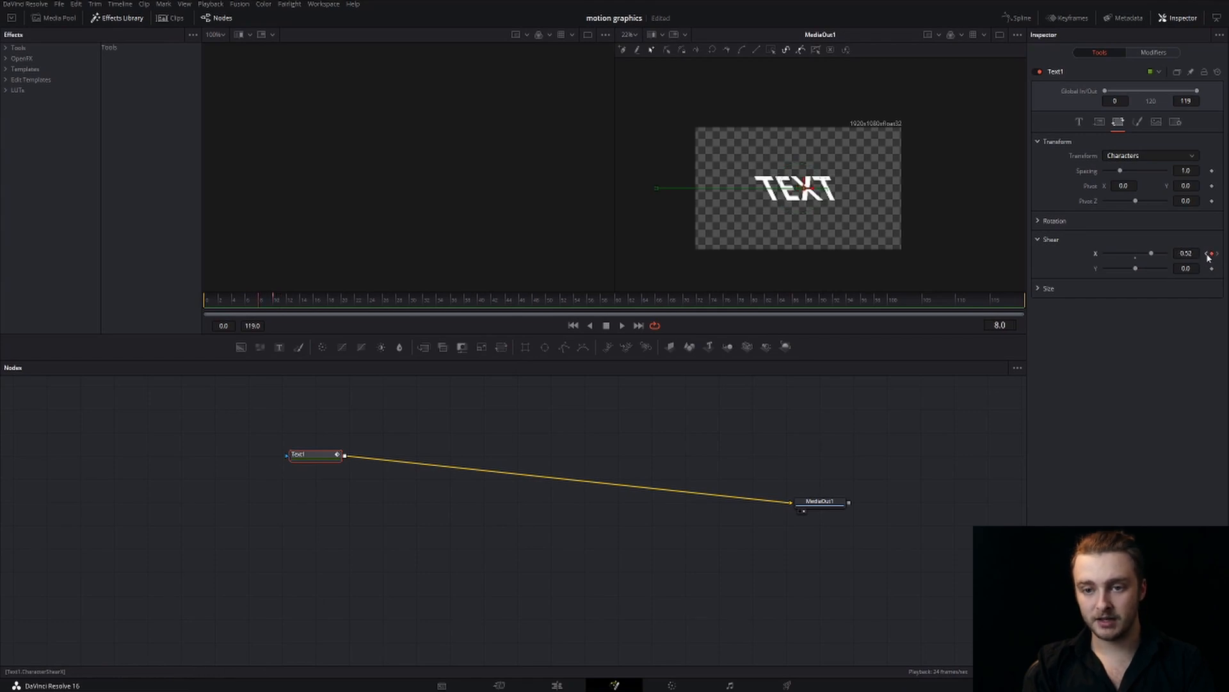
{"action": "left_click", "coordinate": [1208, 254]}
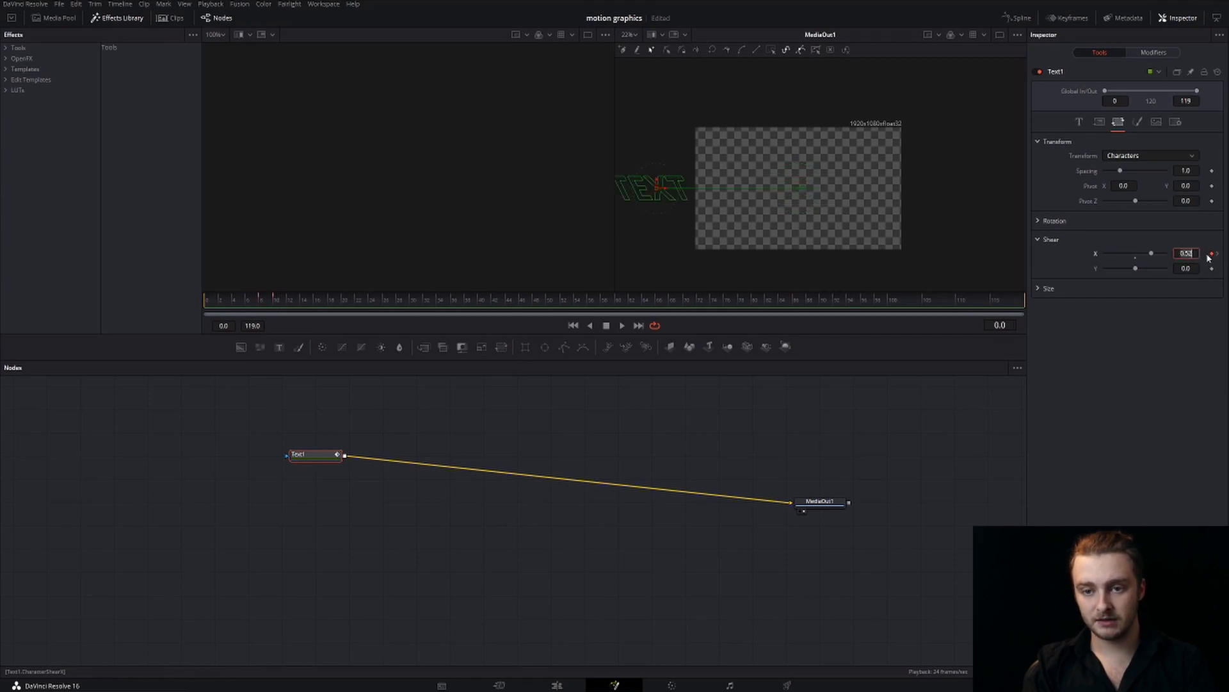
{"action": "left_click", "coordinate": [1219, 254]}
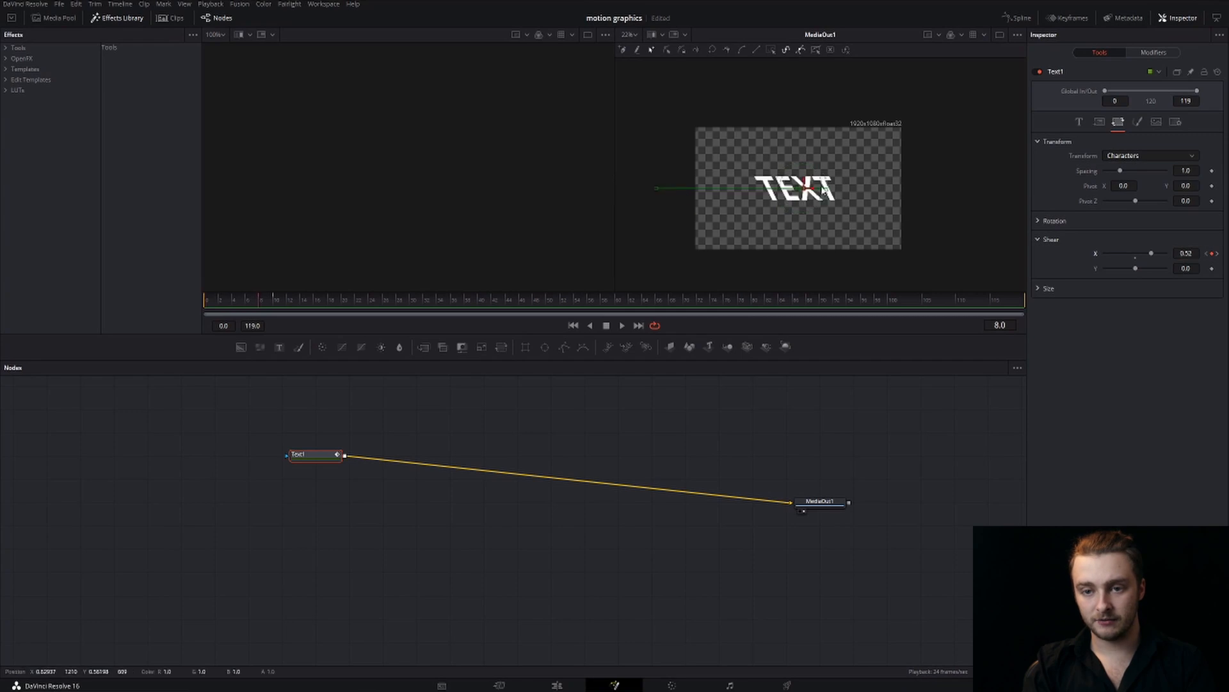
{"action": "left_click_drag", "start_coordinate": [812, 190], "coordinate": [827, 190]}
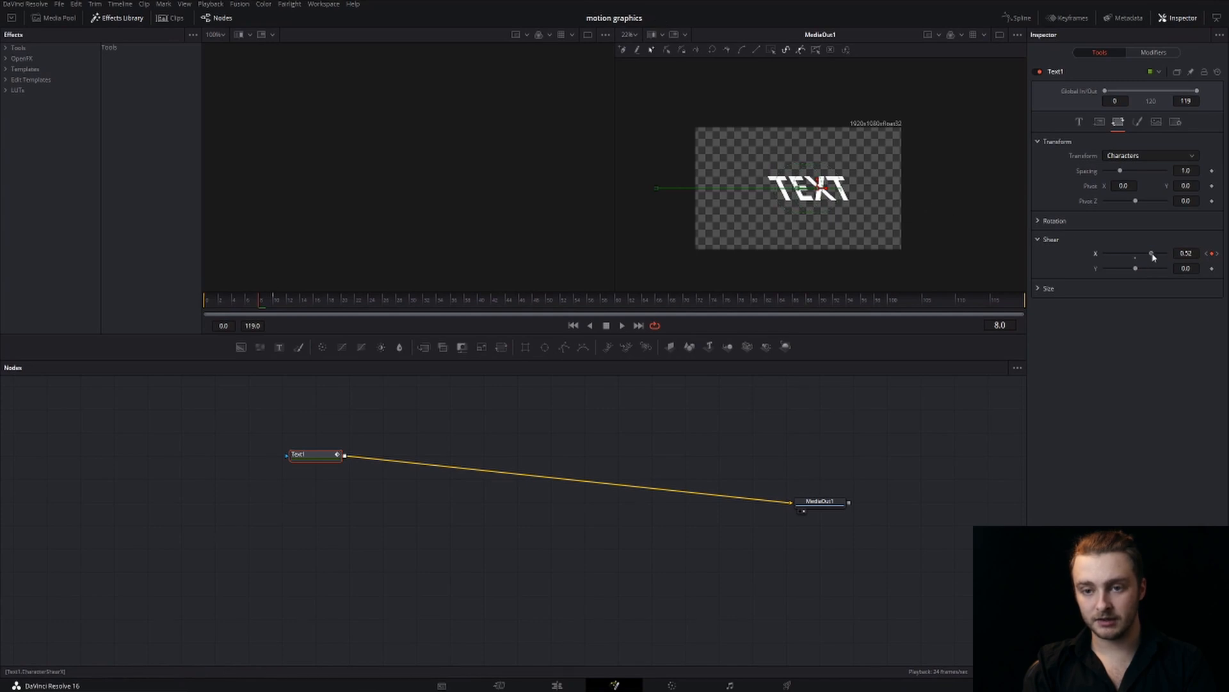
{"action": "left_click_drag", "start_coordinate": [1154, 255], "coordinate": [1118, 255]}
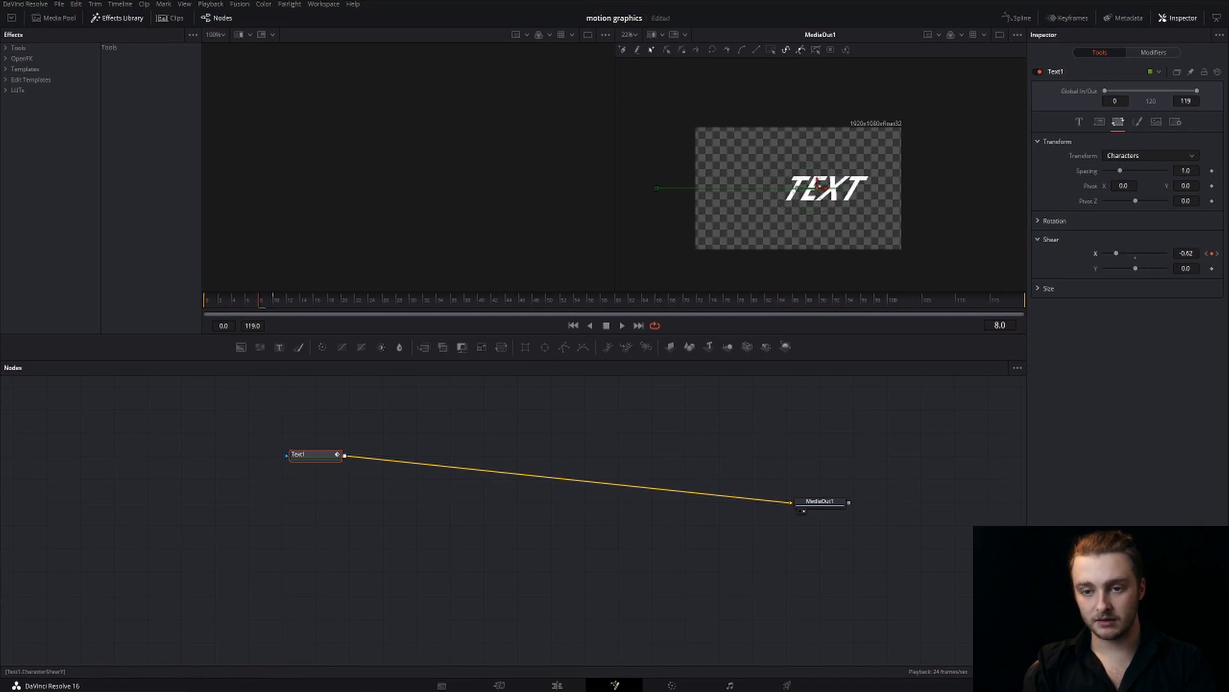
Review the Shear X keyframe at frame 10 and play the text animation from frame 0
{"action": "left_click", "coordinate": [1218, 255]}
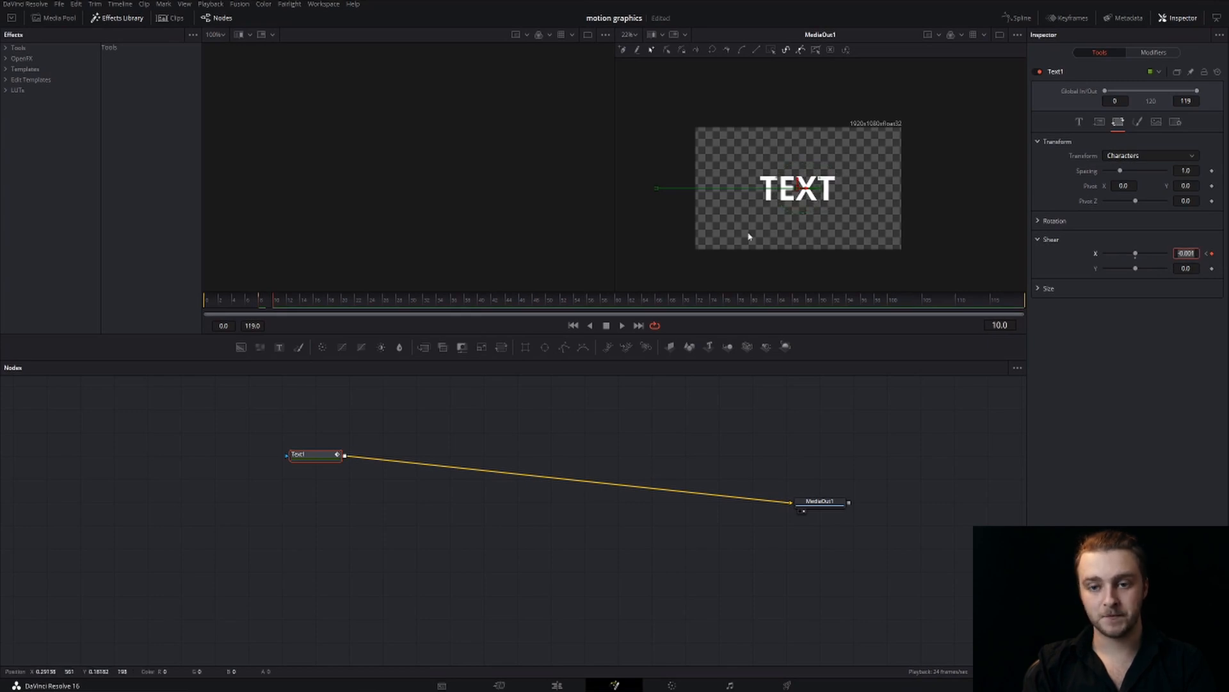
{"action": "left_click_drag", "start_coordinate": [243, 301], "coordinate": [115, 315]}
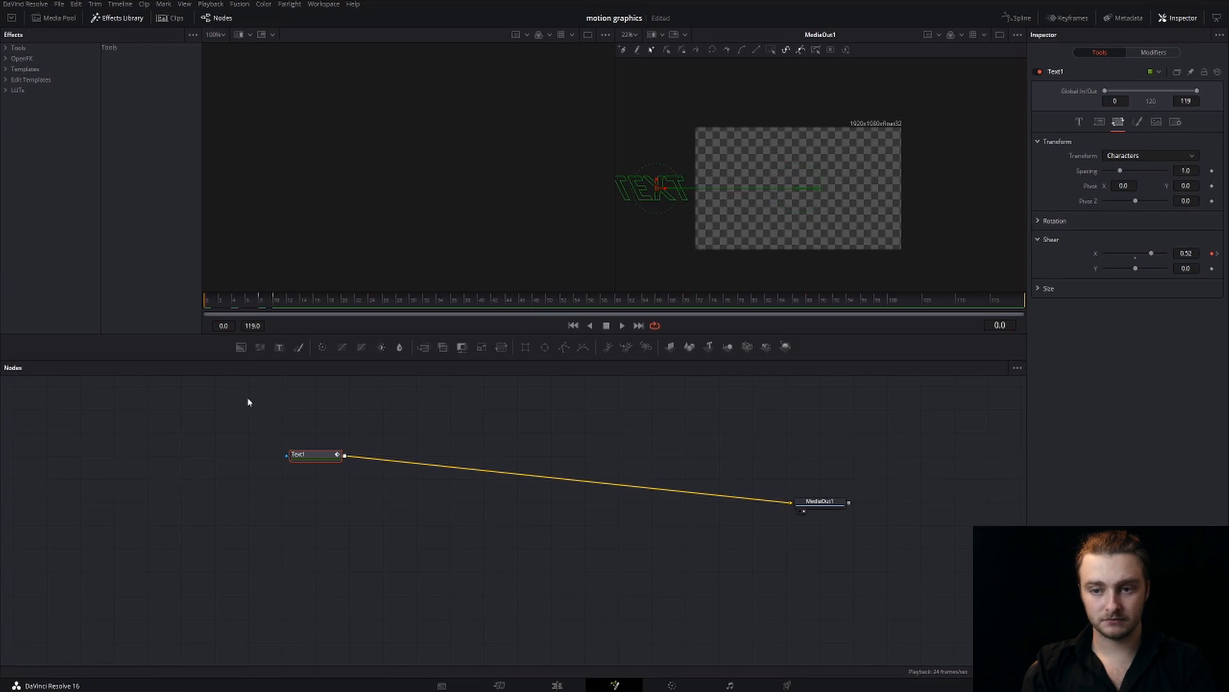
{"action": "key", "text": "space"}
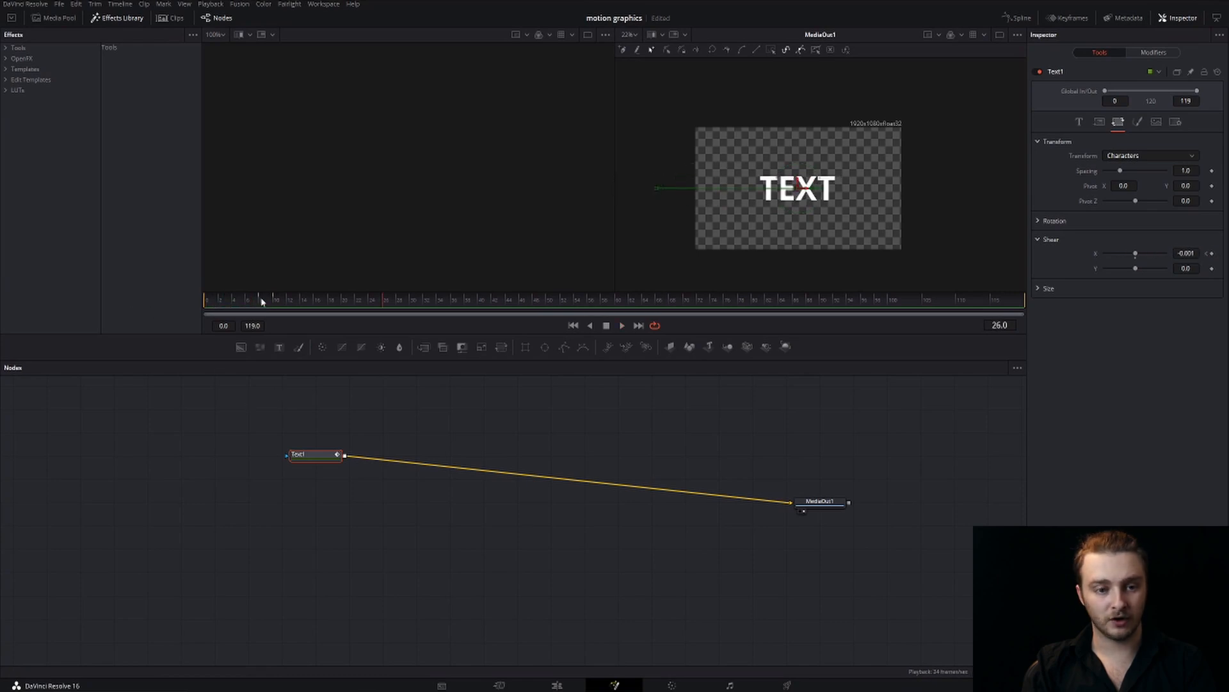
{"action": "left_click_drag", "start_coordinate": [262, 301], "coordinate": [251, 306]}
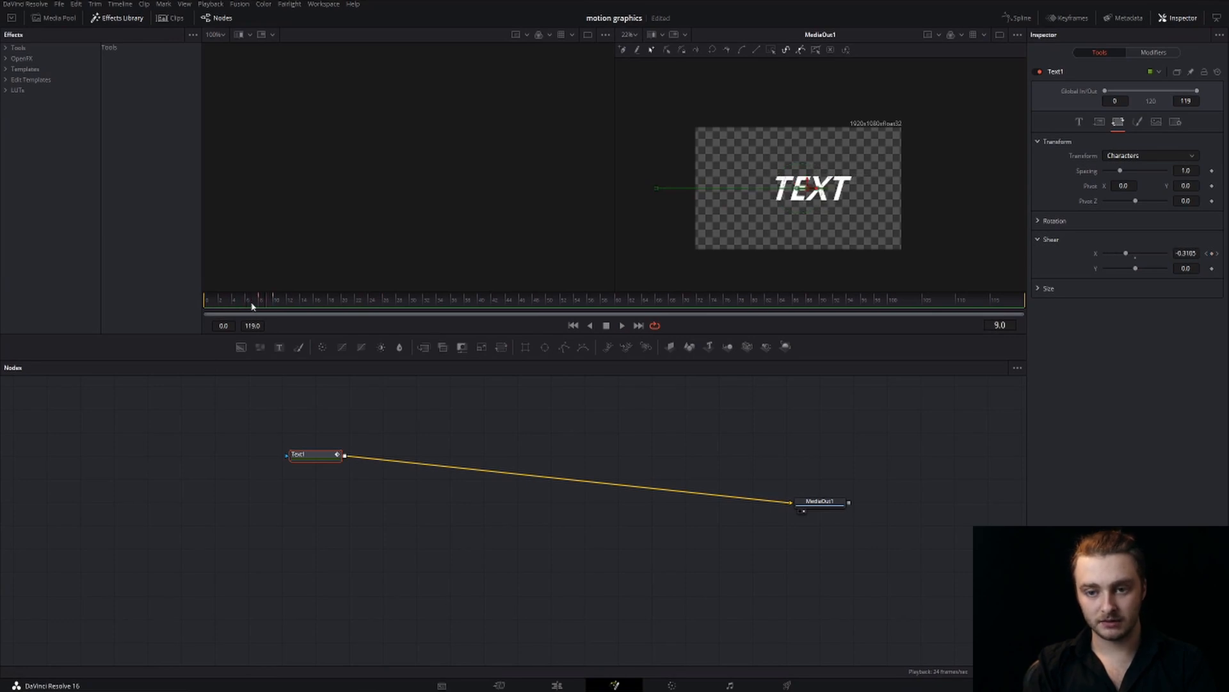
At frame 8, set Shear X to -0.39 and replay the animation from frame 0
{"action": "key", "text": "Left"}
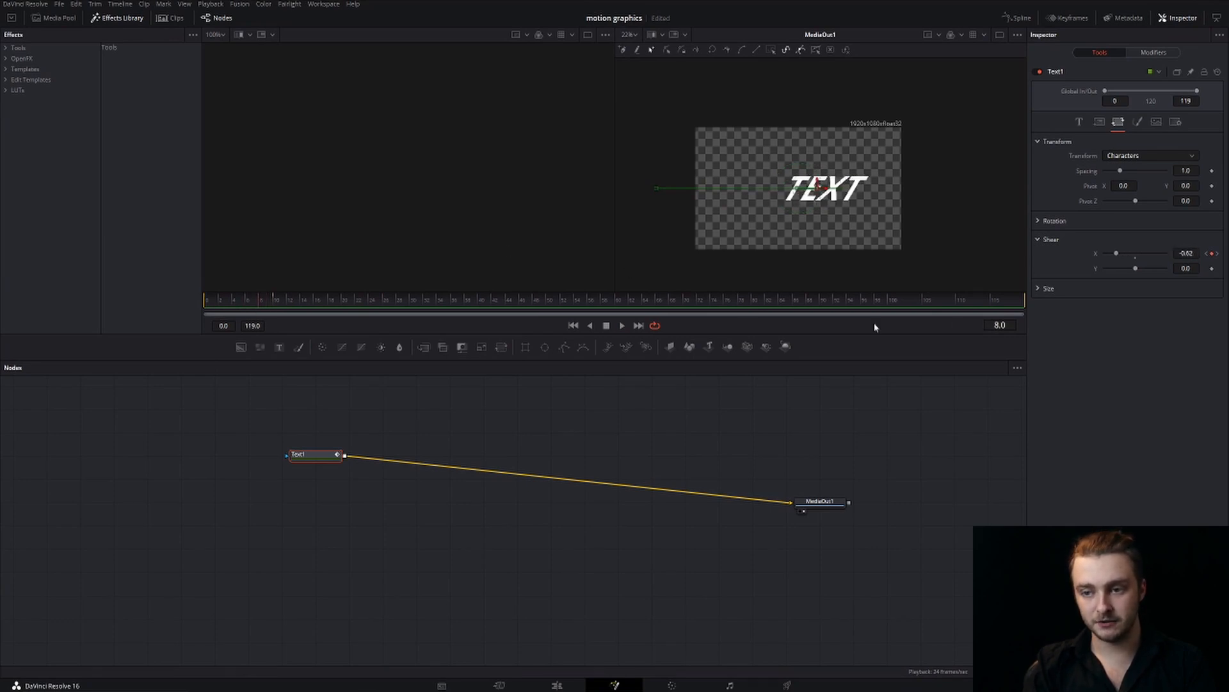
{"action": "left_click_drag", "start_coordinate": [1116, 255], "coordinate": [1124, 253]}
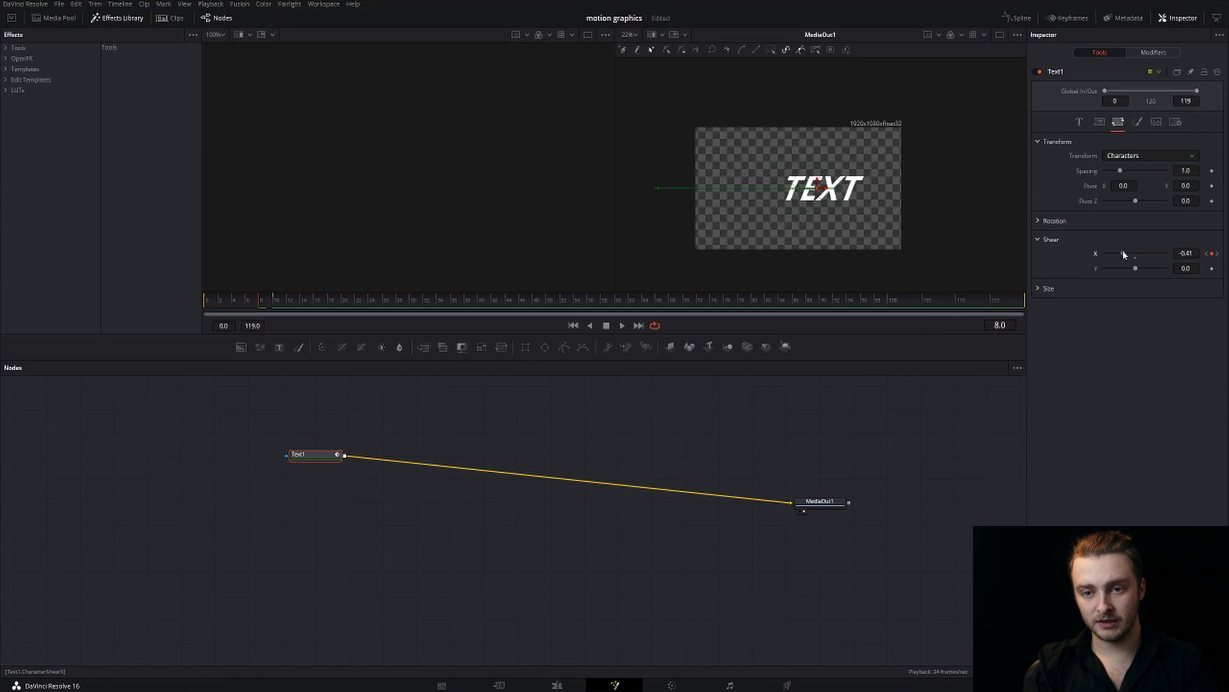
{"action": "left_click_drag", "start_coordinate": [240, 307], "coordinate": [180, 305]}
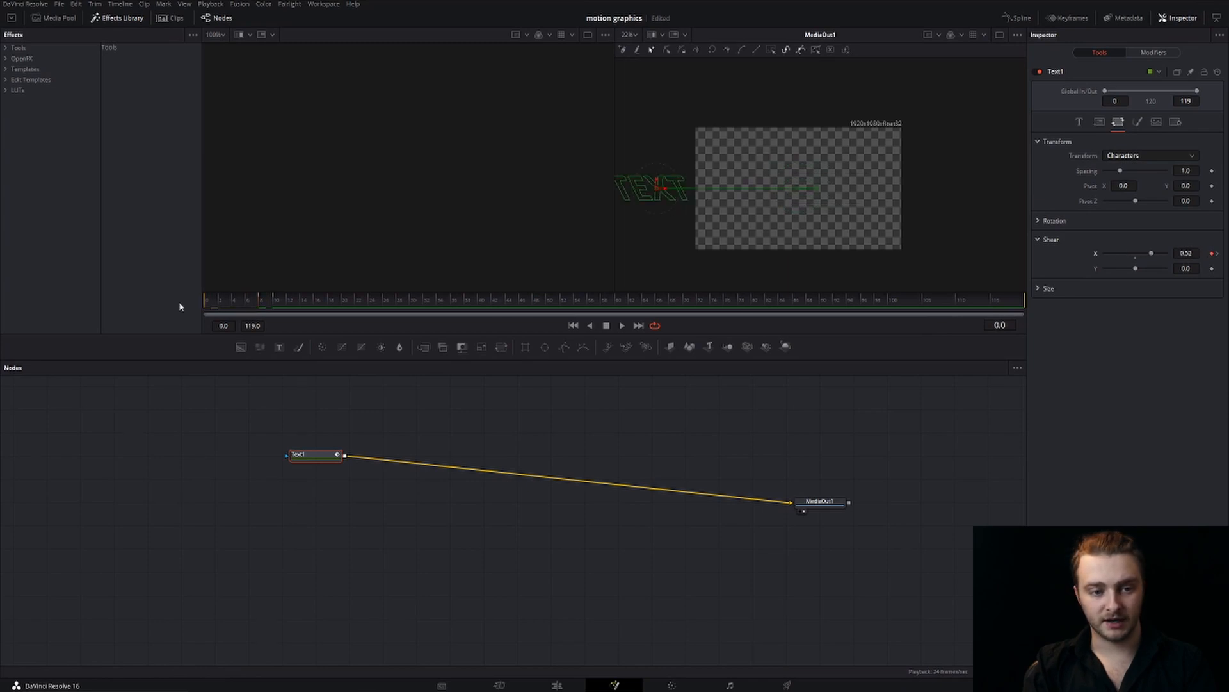
{"action": "key", "text": "space"}
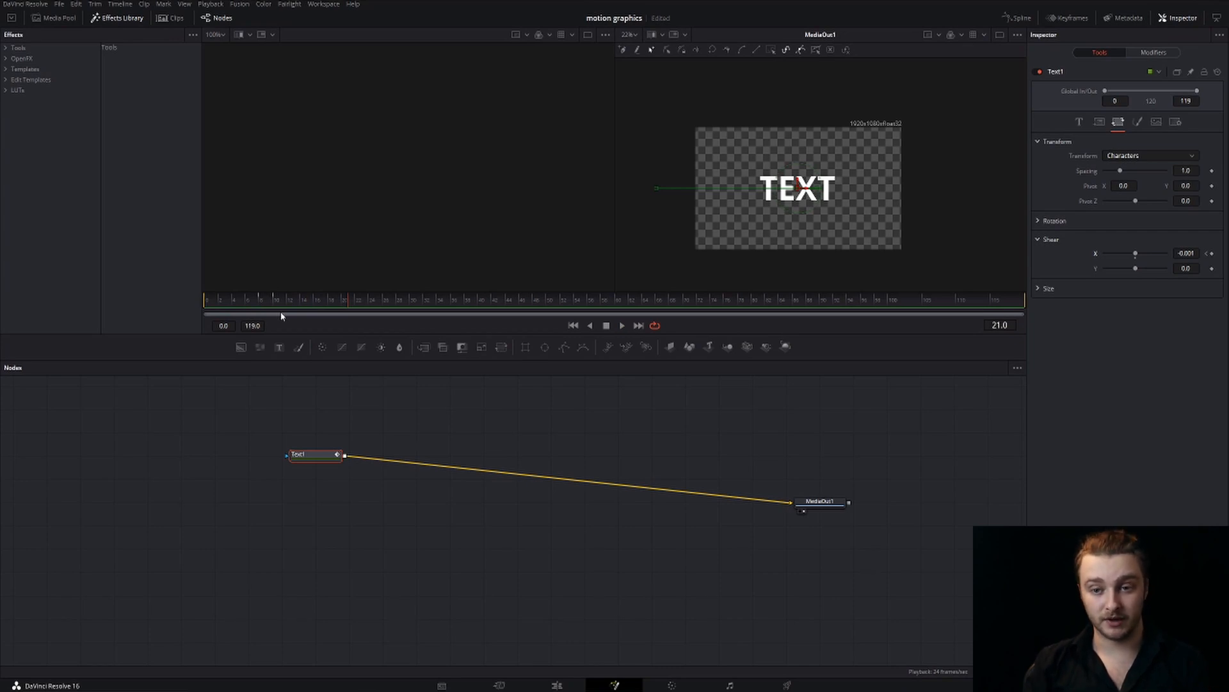
Set Shear X to about 0.08 at frame 10 and add a Shear X keyframe of 0.0 at frame 11
{"action": "left_click", "coordinate": [252, 301]}
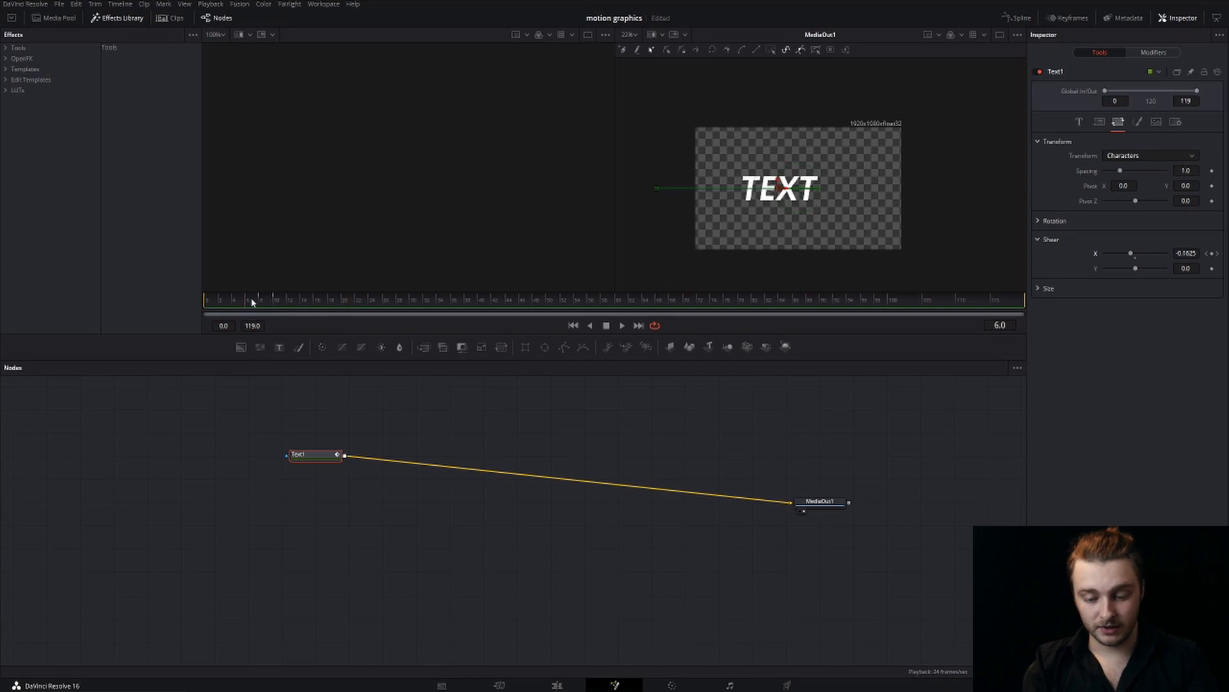
{"action": "key", "text": "Right"}
{"action": "key", "text": "Right"}
{"action": "key", "text": "Right"}
{"action": "key", "text": "Right"}
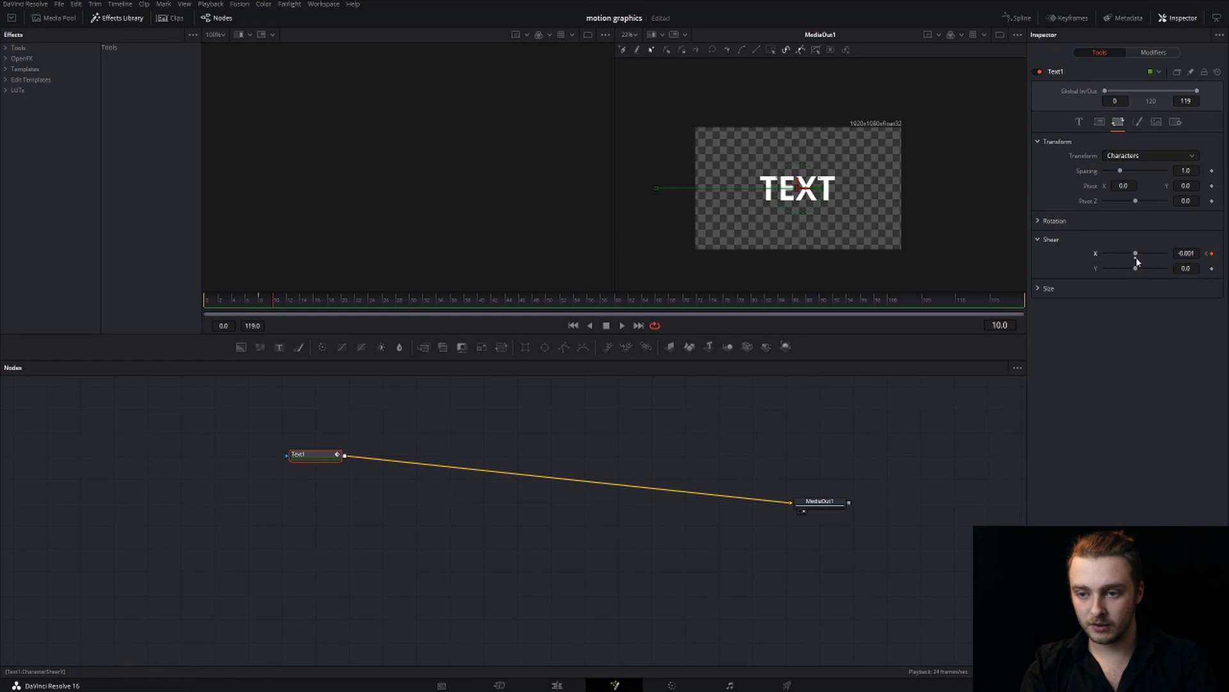
{"action": "left_click_drag", "start_coordinate": [1138, 258], "coordinate": [1140, 258]}
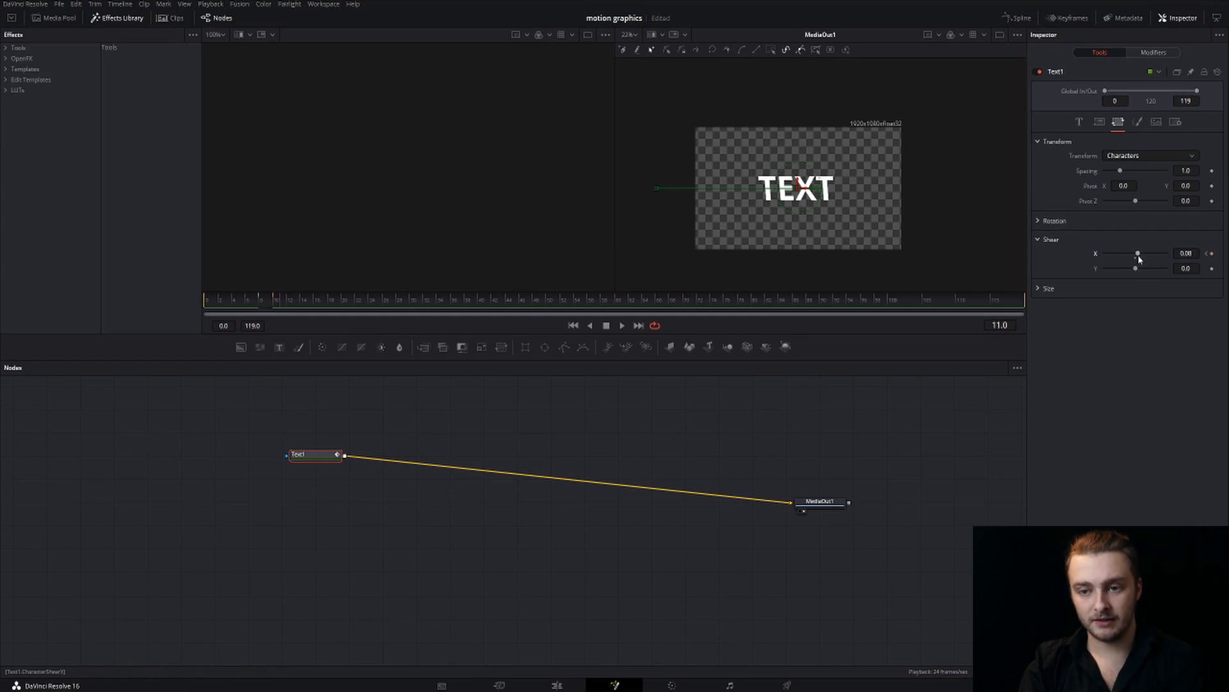
{"action": "left_click_drag", "start_coordinate": [1139, 256], "coordinate": [1136, 255]}
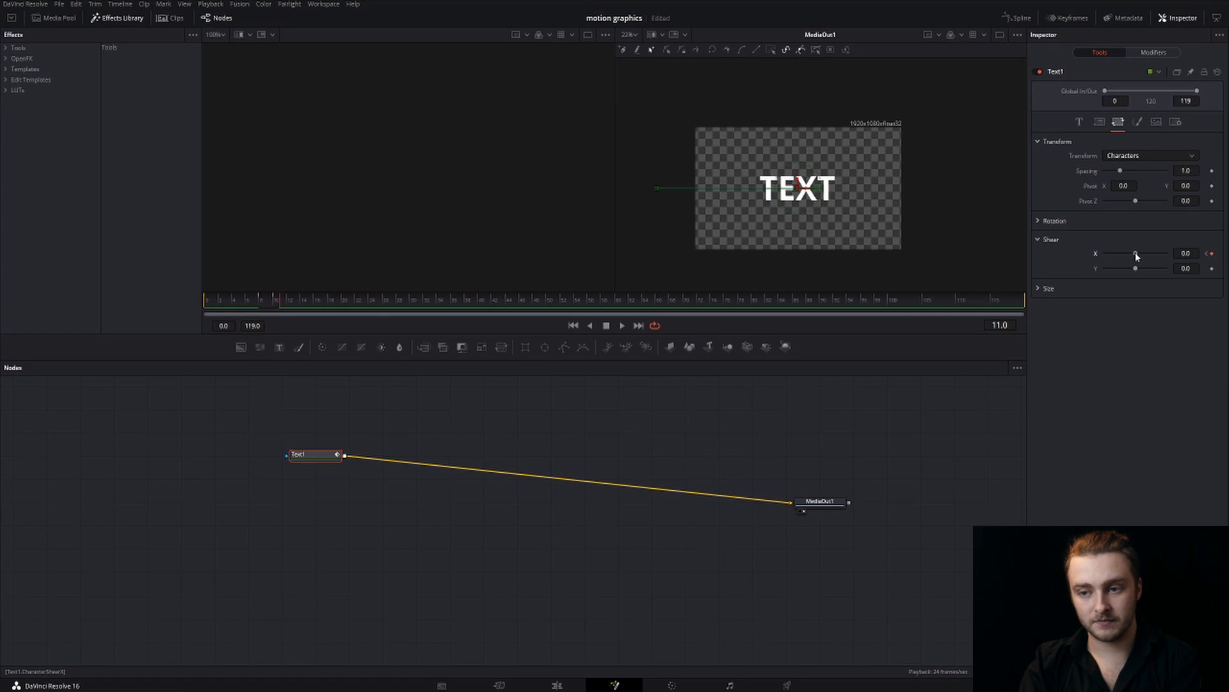
Step back and forth through frames 7 to 11, play the animation from the start, and return to frame 7
{"action": "left_click", "coordinate": [256, 300]}
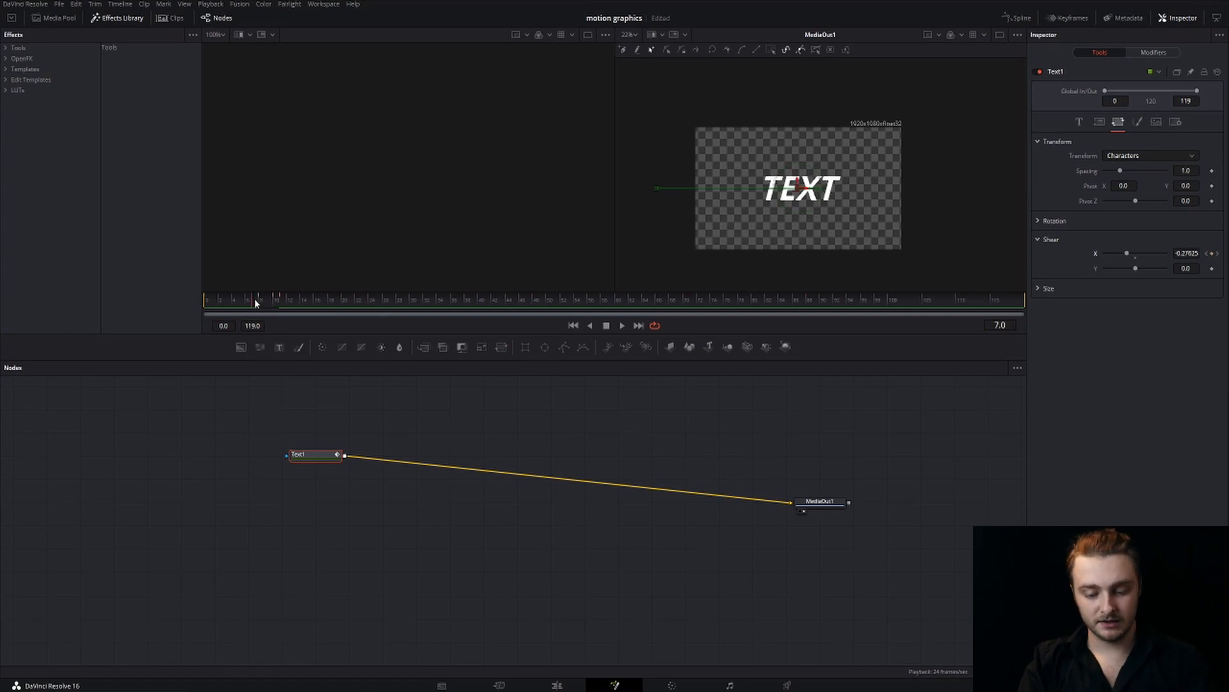
{"action": "key", "text": "Right"}
{"action": "key", "text": "Right"}
{"action": "key", "text": "Right"}
{"action": "key", "text": "Right"}
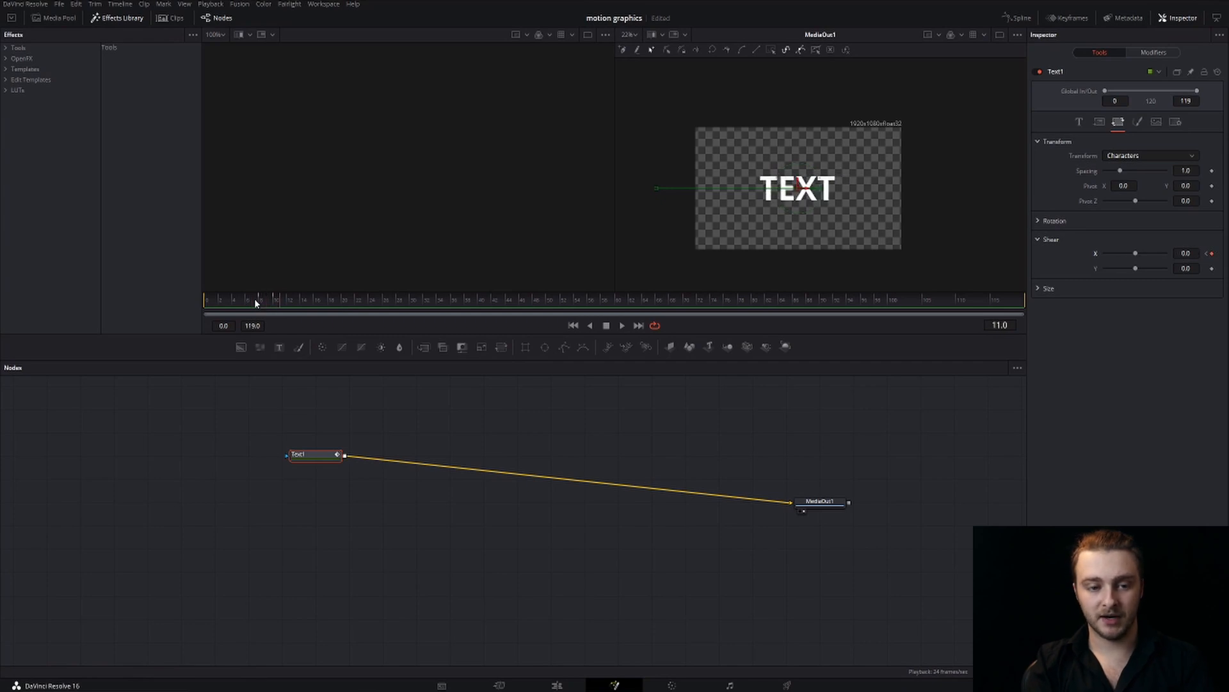
{"action": "key", "text": "Left"}
{"action": "key", "text": "Left"}
{"action": "key", "text": "Left"}
{"action": "key", "text": "Left"}
{"action": "key", "text": "Left"}
{"action": "key", "text": "Left"}
{"action": "key", "text": "Left"}
{"action": "key", "text": "Left"}
{"action": "key", "text": "Left"}
{"action": "key", "text": "Left"}
{"action": "key", "text": "Left"}
{"action": "key", "text": "Left"}
{"action": "key", "text": "Left"}
{"action": "key", "text": "Left"}
{"action": "key", "text": "Left"}
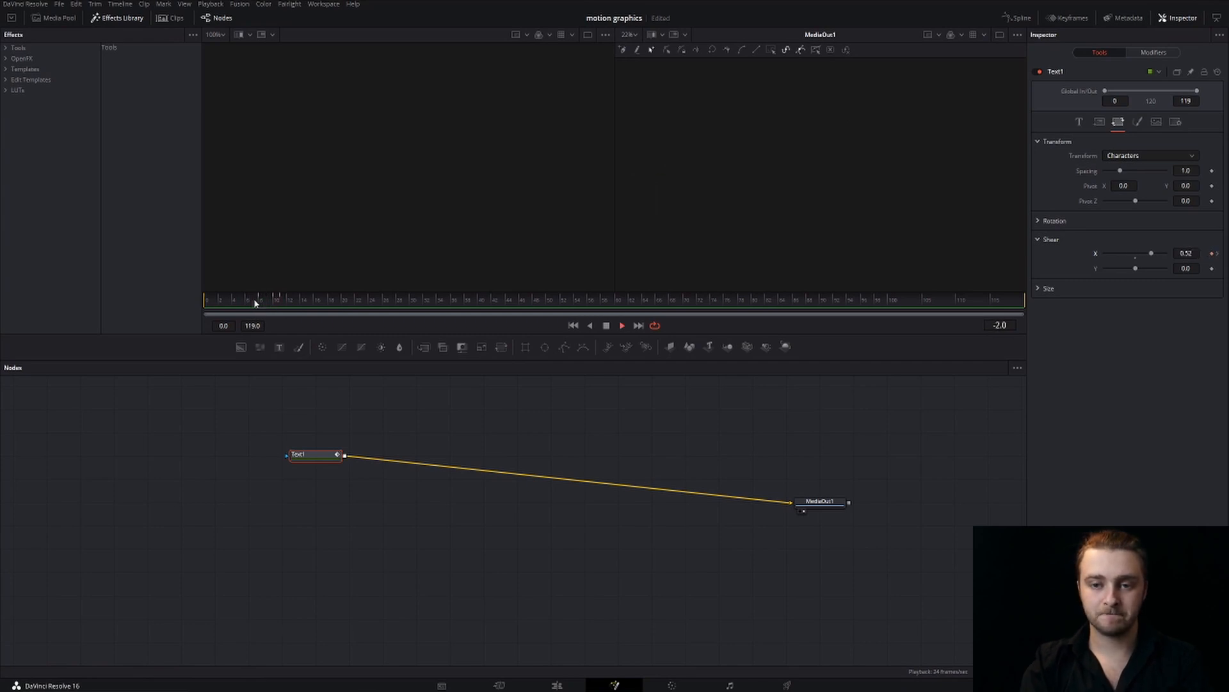
{"action": "key", "text": "space"}
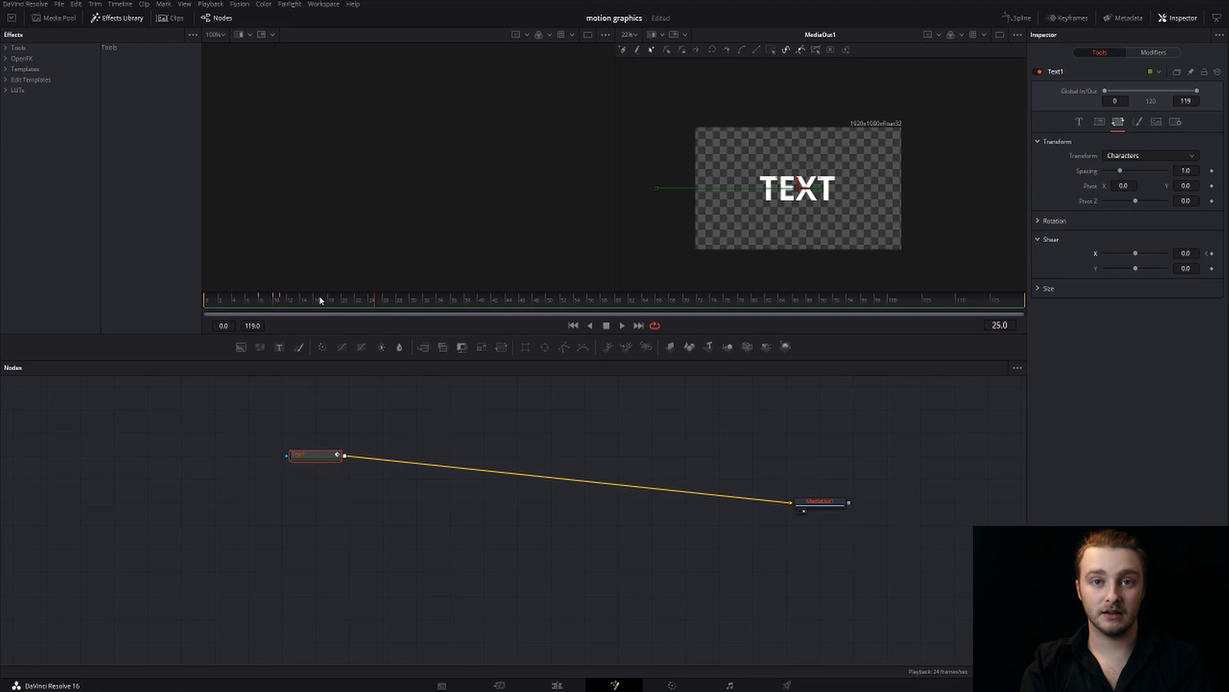
{"action": "left_click", "coordinate": [255, 304]}
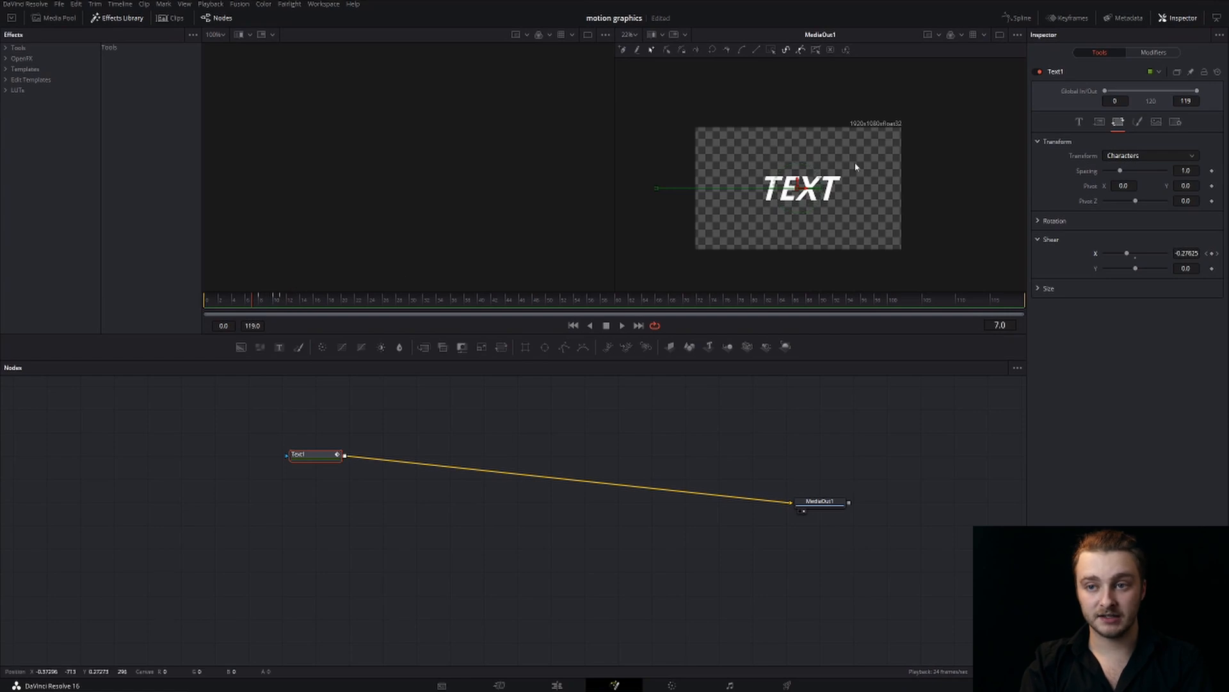
Open the Spline editor and display the Character Shear X curve of Text1
{"action": "left_click", "coordinate": [1018, 18]}
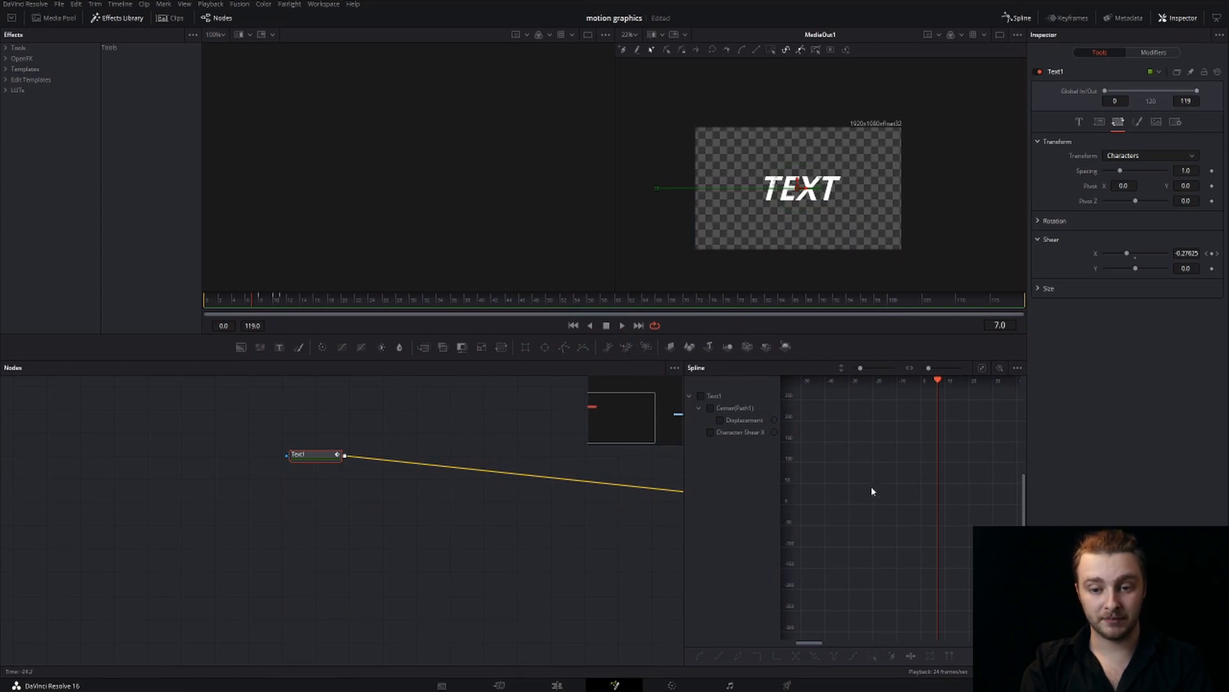
{"action": "mouse_move", "coordinate": [880, 490]}
{"action": "left_mouse_down"}
{"action": "mouse_move", "coordinate": [889, 502]}
{"action": "mouse_move", "coordinate": [909, 494]}
{"action": "mouse_move", "coordinate": [864, 487]}
{"action": "left_mouse_up"}
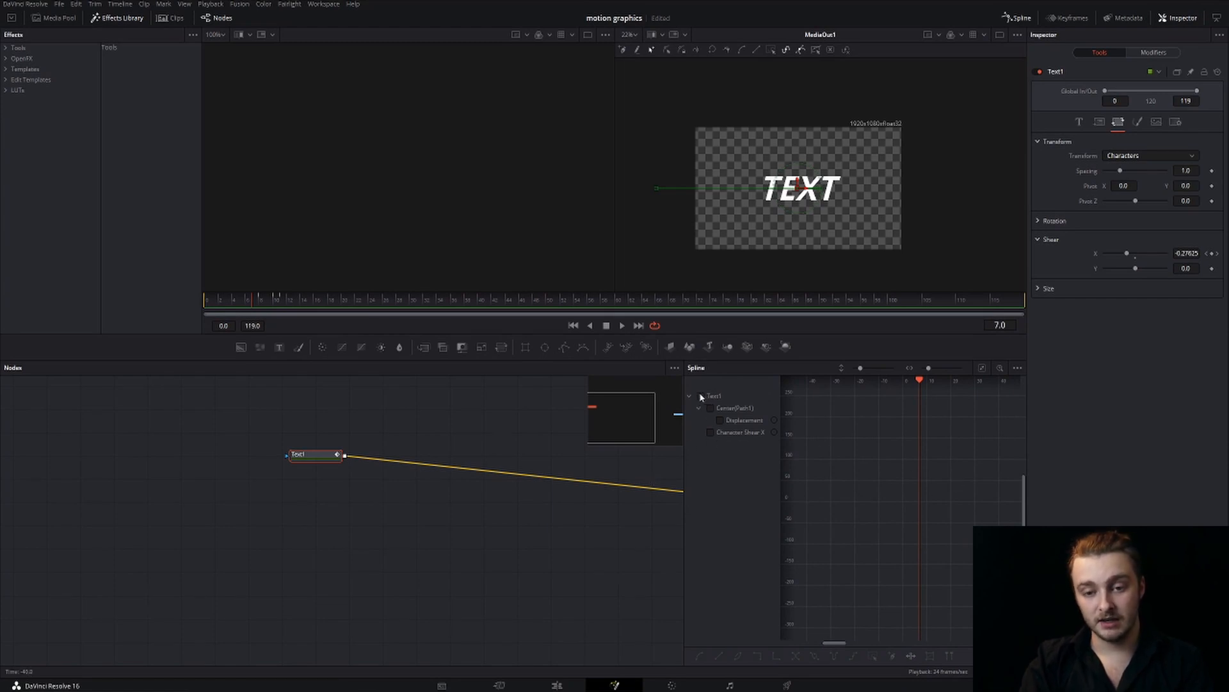
{"action": "left_click", "coordinate": [710, 433]}
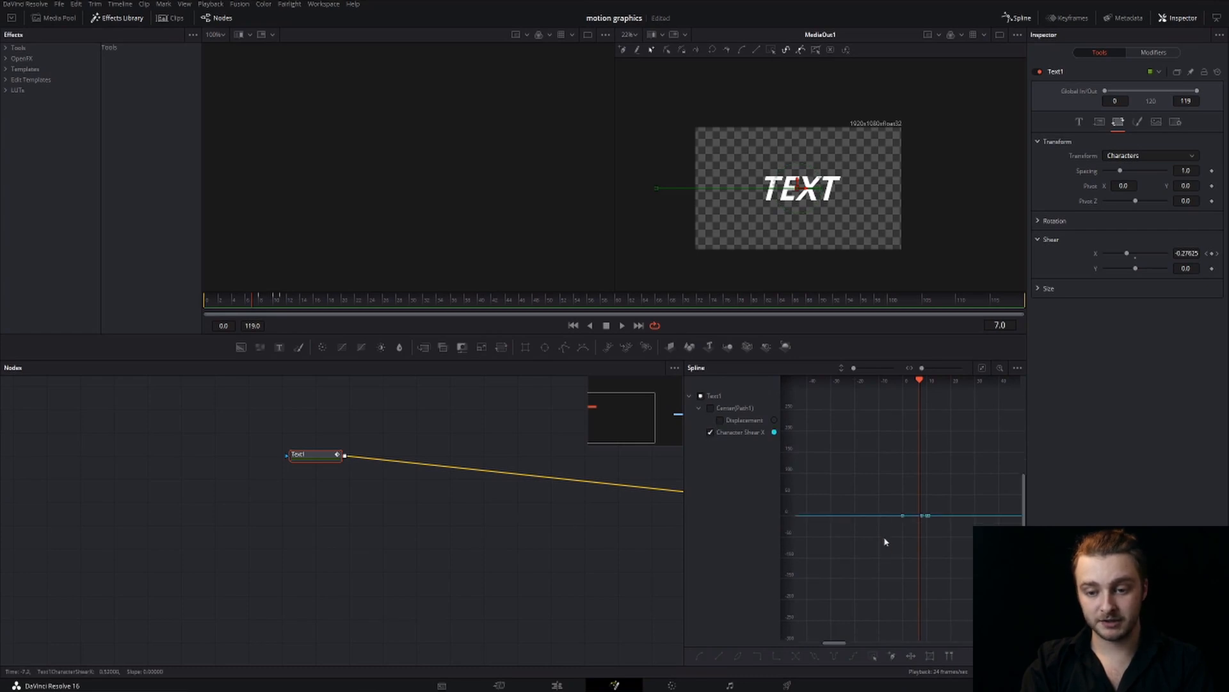
Select all the keyframes on the Character Shear X curve
{"action": "left_click_drag", "start_coordinate": [872, 543], "coordinate": [837, 497]}
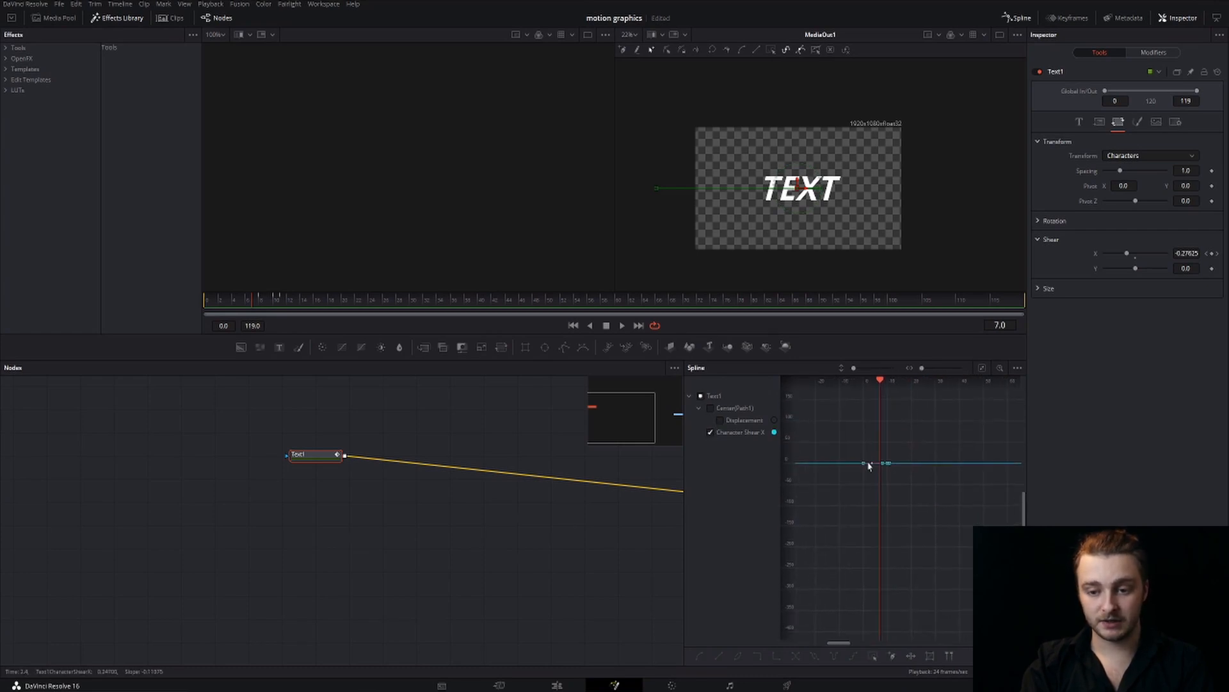
{"action": "left_click_drag", "start_coordinate": [852, 451], "coordinate": [900, 489]}
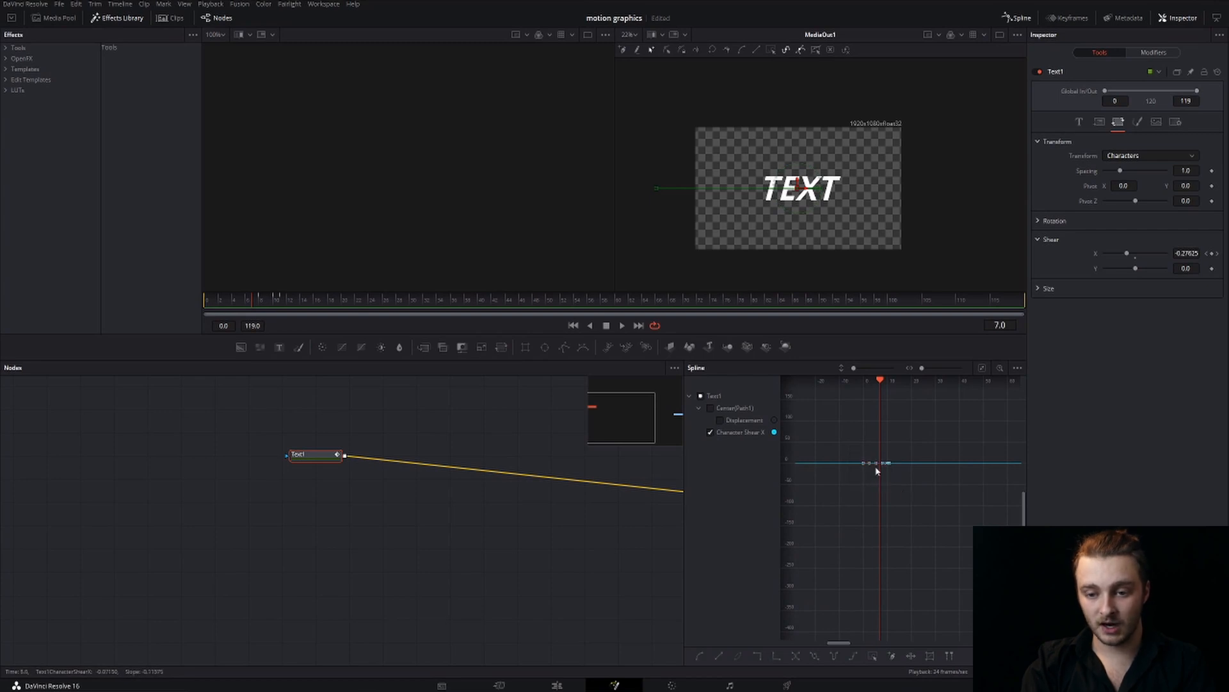
{"action": "scroll", "coordinate": [876, 471], "scroll_direction": "up", "scroll_amount": 5}
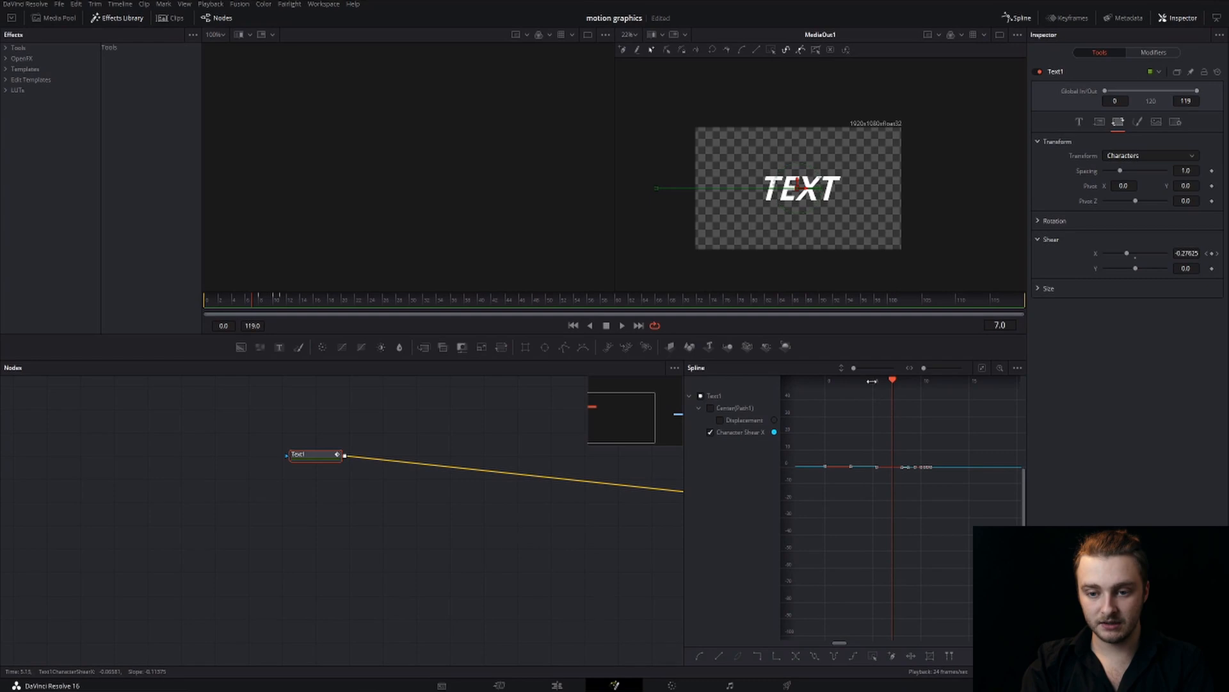
{"action": "mouse_move", "coordinate": [872, 381]}
{"action": "left_mouse_down"}
{"action": "mouse_move", "coordinate": [819, 381]}
{"action": "mouse_move", "coordinate": [919, 377]}
{"action": "mouse_move", "coordinate": [888, 386]}
{"action": "left_mouse_up"}
{"action": "scroll", "coordinate": [895, 482], "scroll_direction": "up", "scroll_amount": 2}
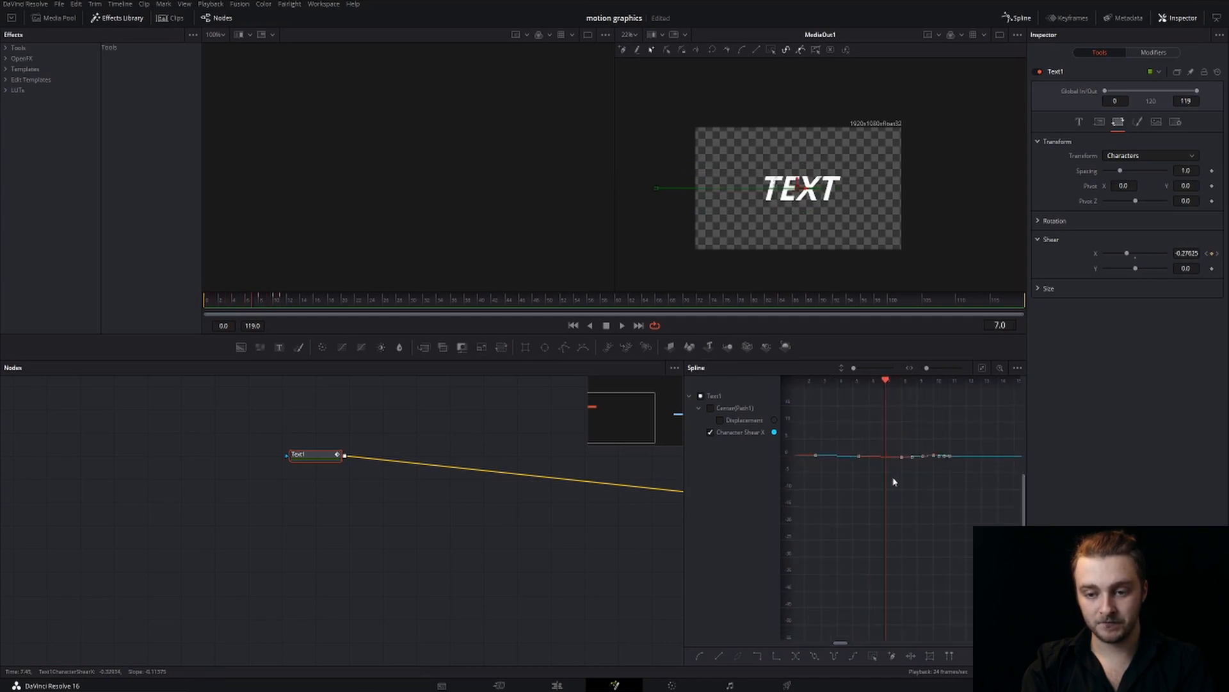
Pull the outgoing handle of the frame 8 Shear X keyframe steeply upward, then lower it to leave a slight bulge at frame 9
{"action": "left_click_drag", "start_coordinate": [910, 452], "coordinate": [899, 384]}
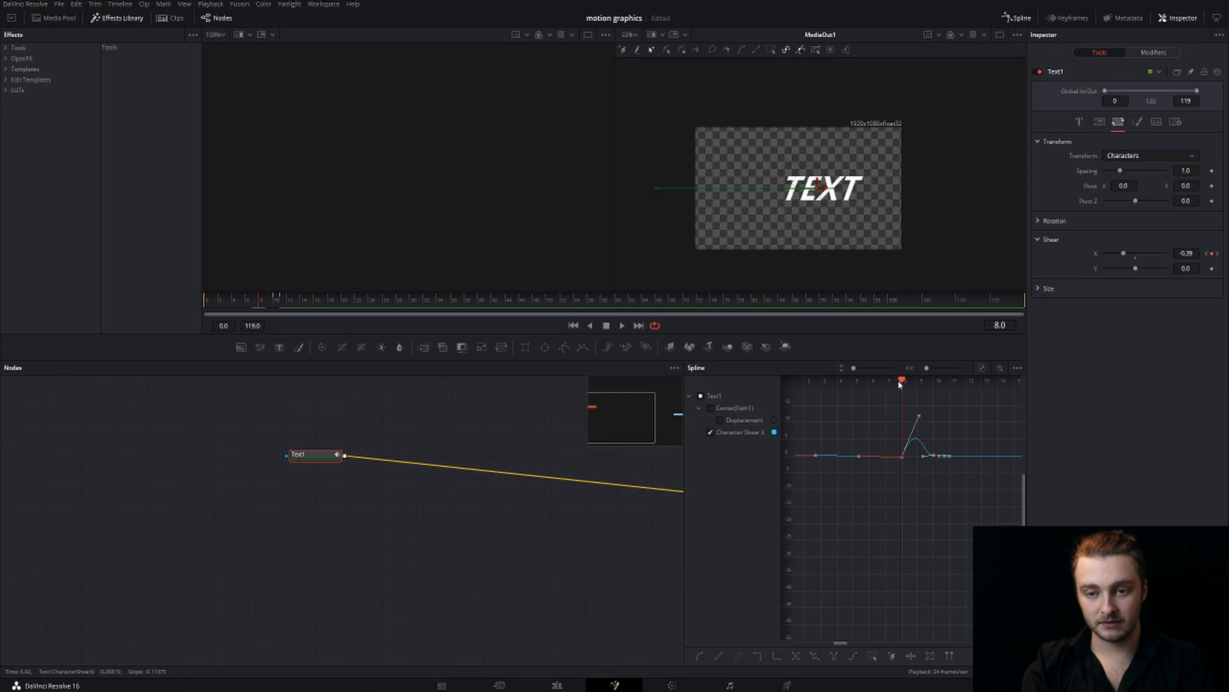
{"action": "key", "text": "Right"}
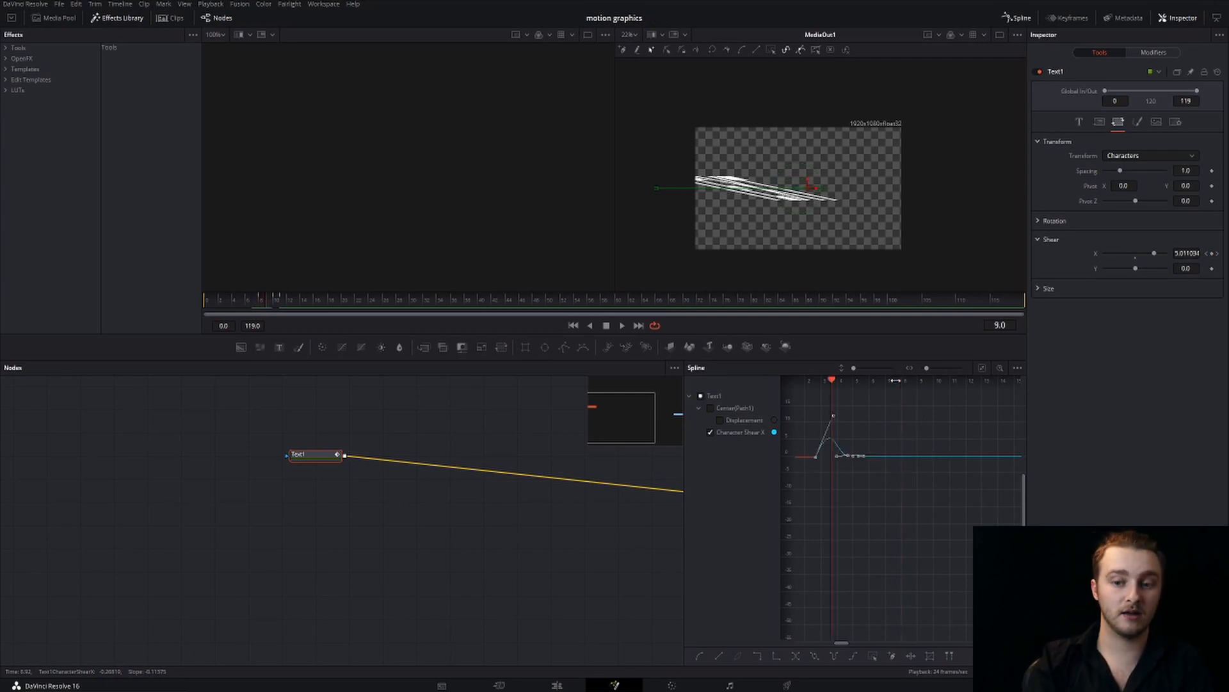
{"action": "left_click_drag", "start_coordinate": [833, 415], "coordinate": [892, 517]}
{"action": "scroll", "coordinate": [852, 499], "scroll_direction": "up", "scroll_amount": 2}
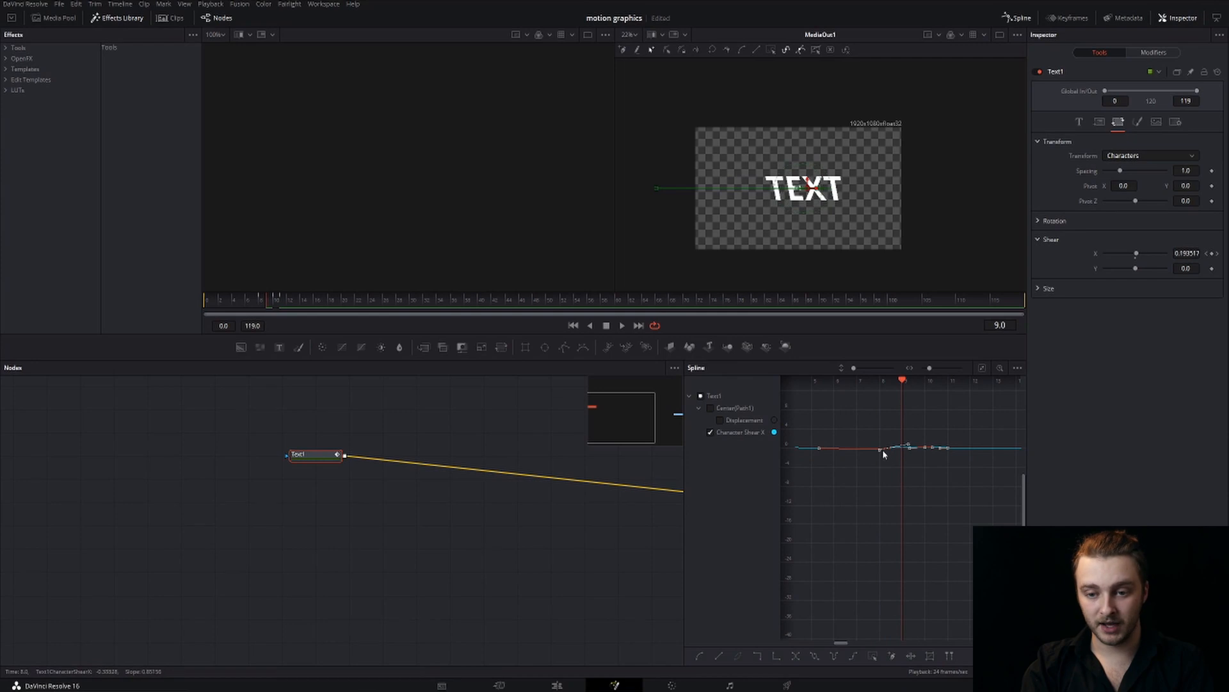
Apply Ease In/Out and Smooth to all Character Shear X keyframes, and play the animation from the start
{"action": "right_click", "coordinate": [909, 447]}
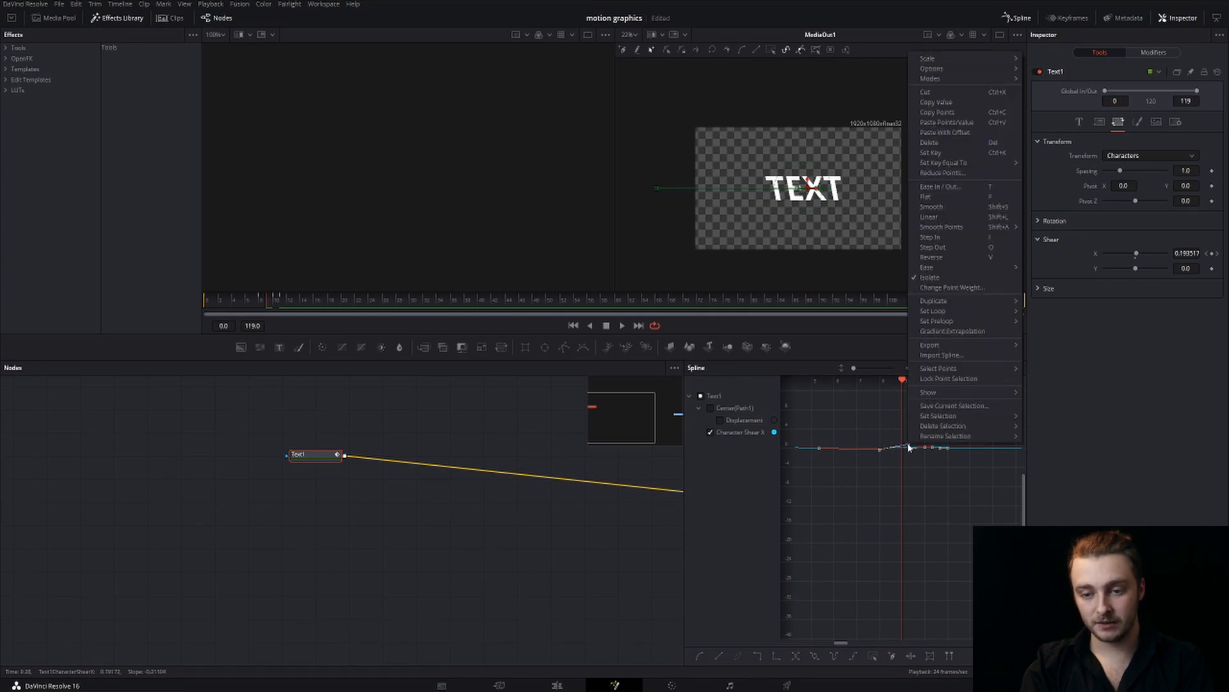
{"action": "left_click", "coordinate": [909, 447]}
{"action": "left_click_drag", "start_coordinate": [806, 413], "coordinate": [990, 512]}
{"action": "right_click", "coordinate": [947, 448]}
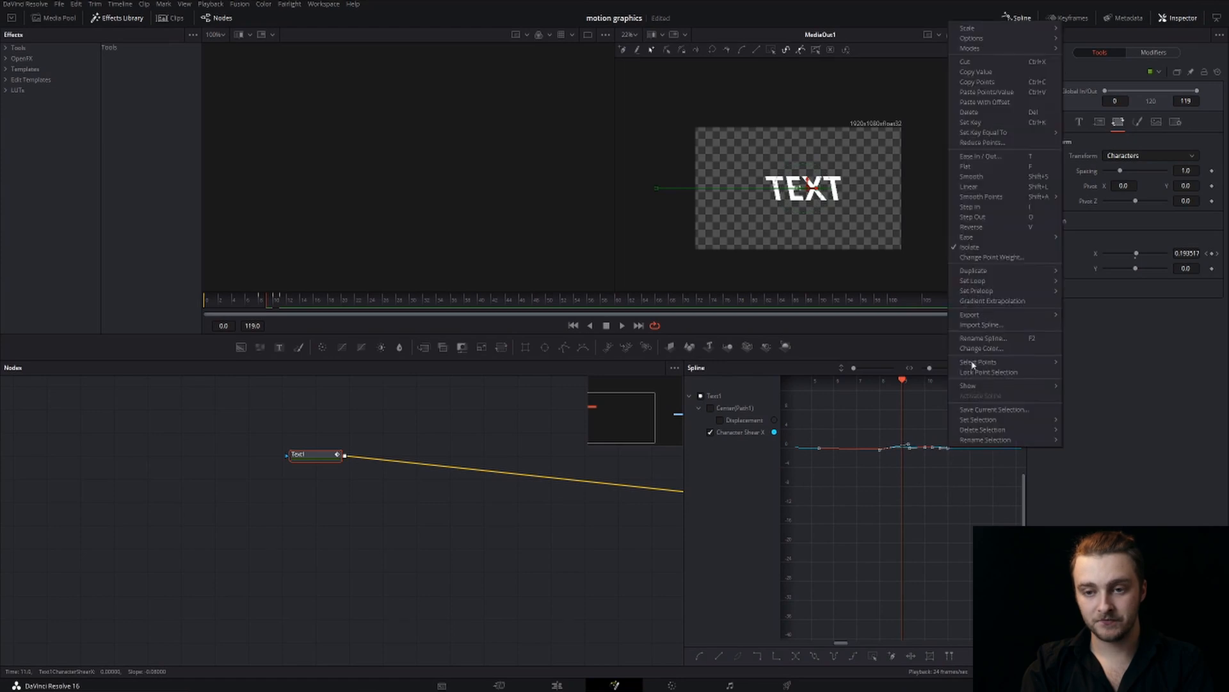
{"action": "left_click", "coordinate": [990, 157]}
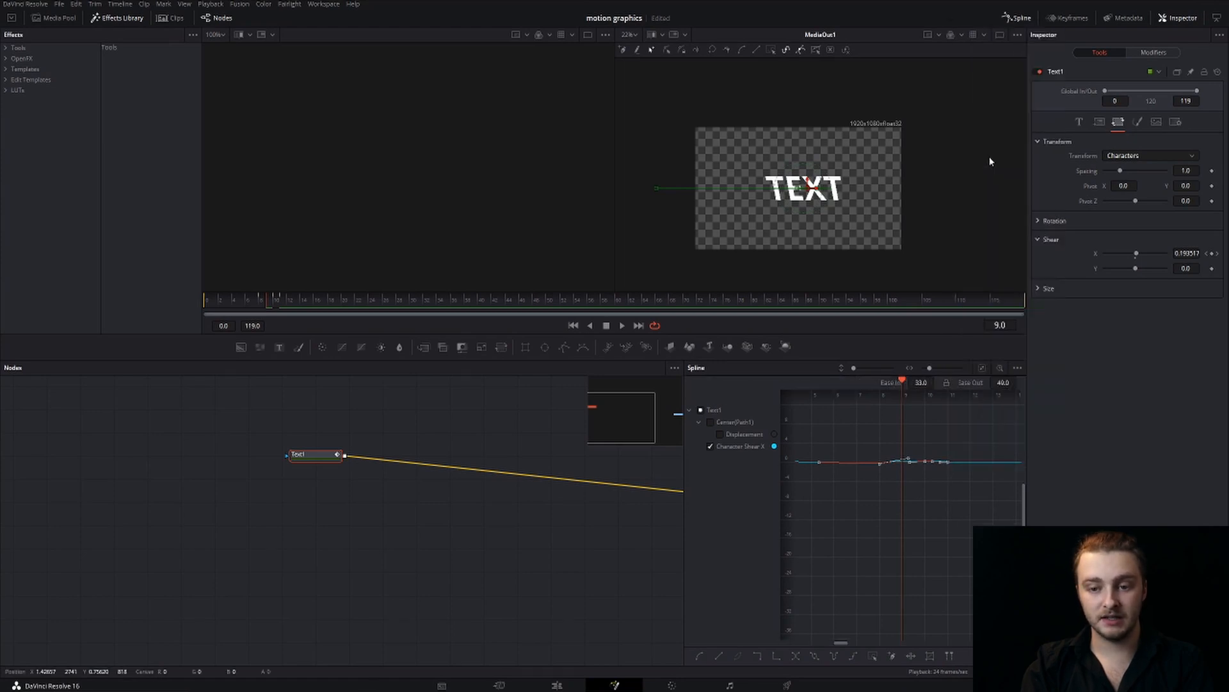
{"action": "right_click", "coordinate": [946, 464]}
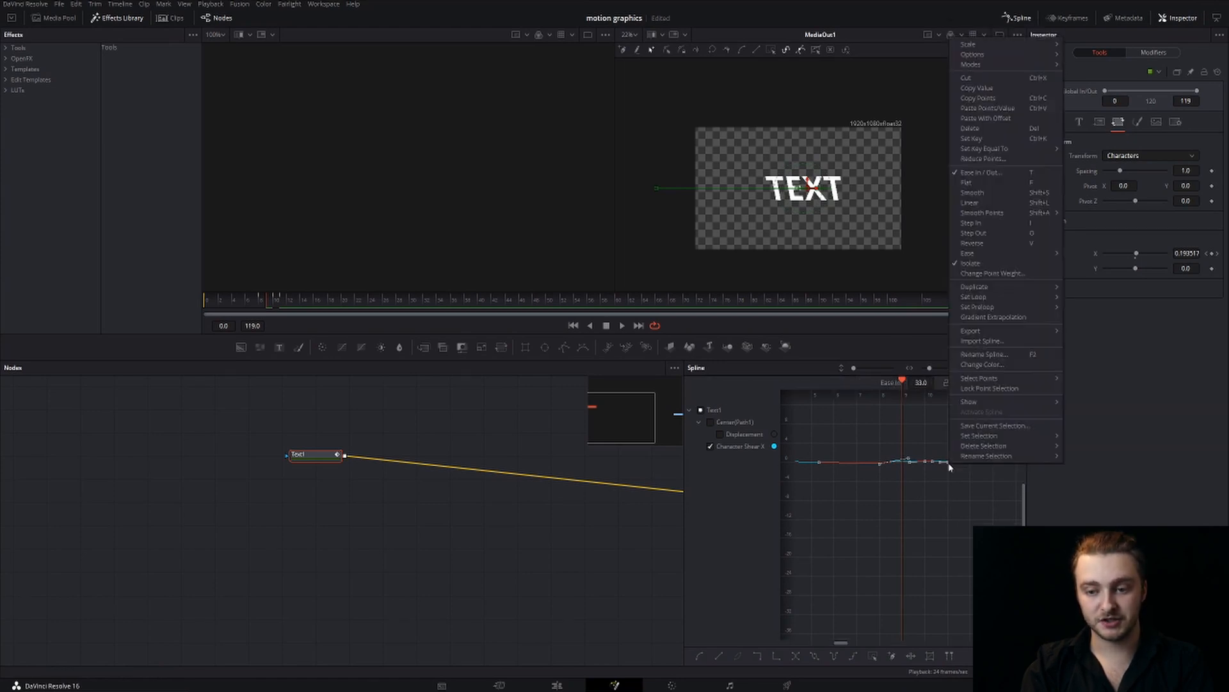
{"action": "left_click", "coordinate": [999, 194]}
{"action": "left_click_drag", "start_coordinate": [268, 300], "coordinate": [171, 301]}
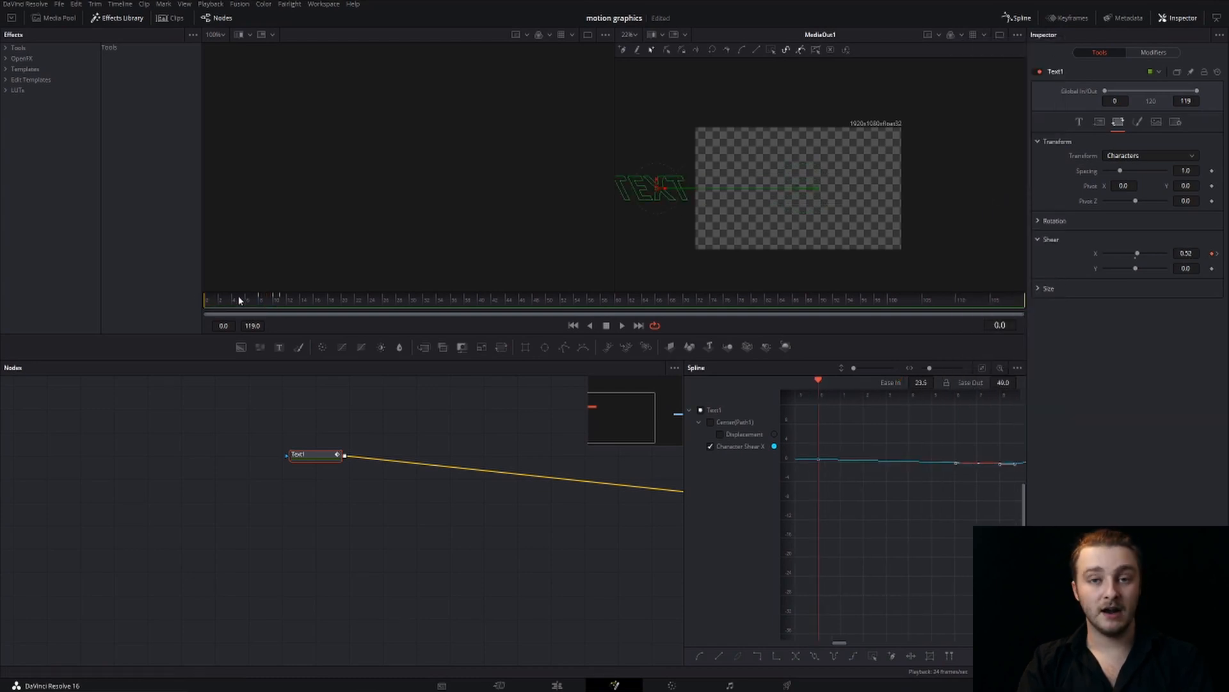
{"action": "key", "text": "space"}
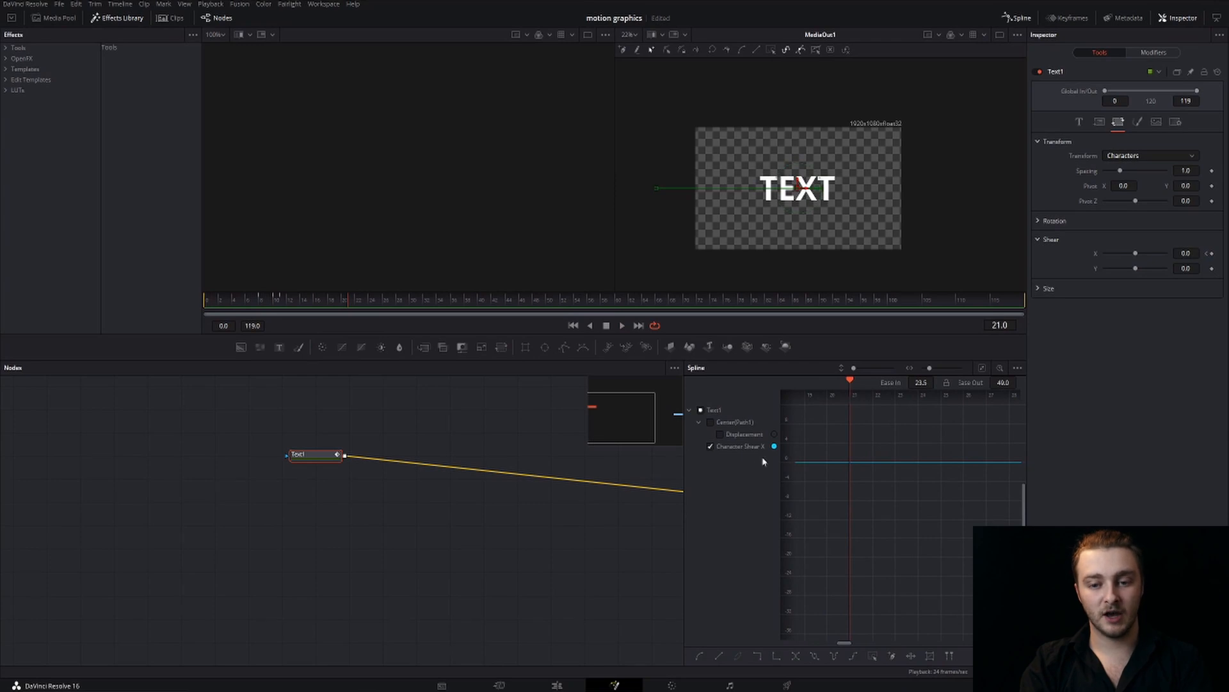
Display the Center path's Displacement curve in place of Character Shear X and select its keyframes around frames 8 and 10
{"action": "mouse_move", "coordinate": [835, 512]}
{"action": "left_mouse_down"}
{"action": "mouse_move", "coordinate": [952, 516]}
{"action": "mouse_move", "coordinate": [922, 529]}
{"action": "mouse_move", "coordinate": [848, 508]}
{"action": "left_mouse_up"}
{"action": "left_click", "coordinate": [710, 422]}
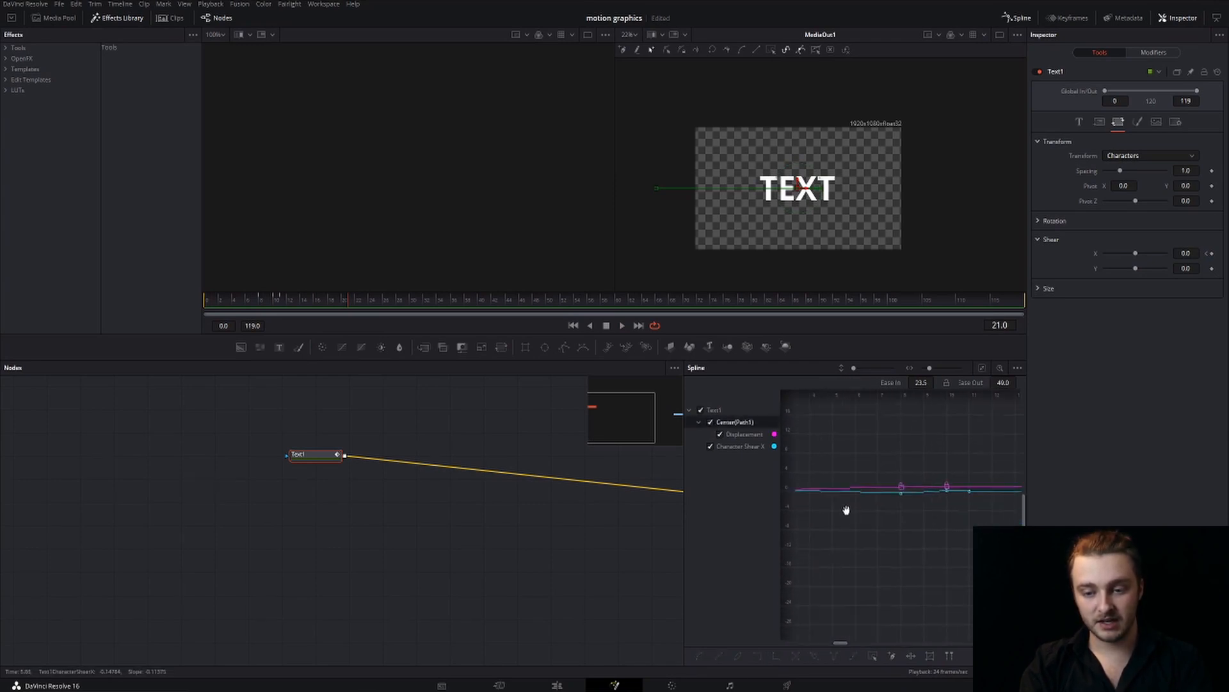
{"action": "left_click", "coordinate": [710, 446]}
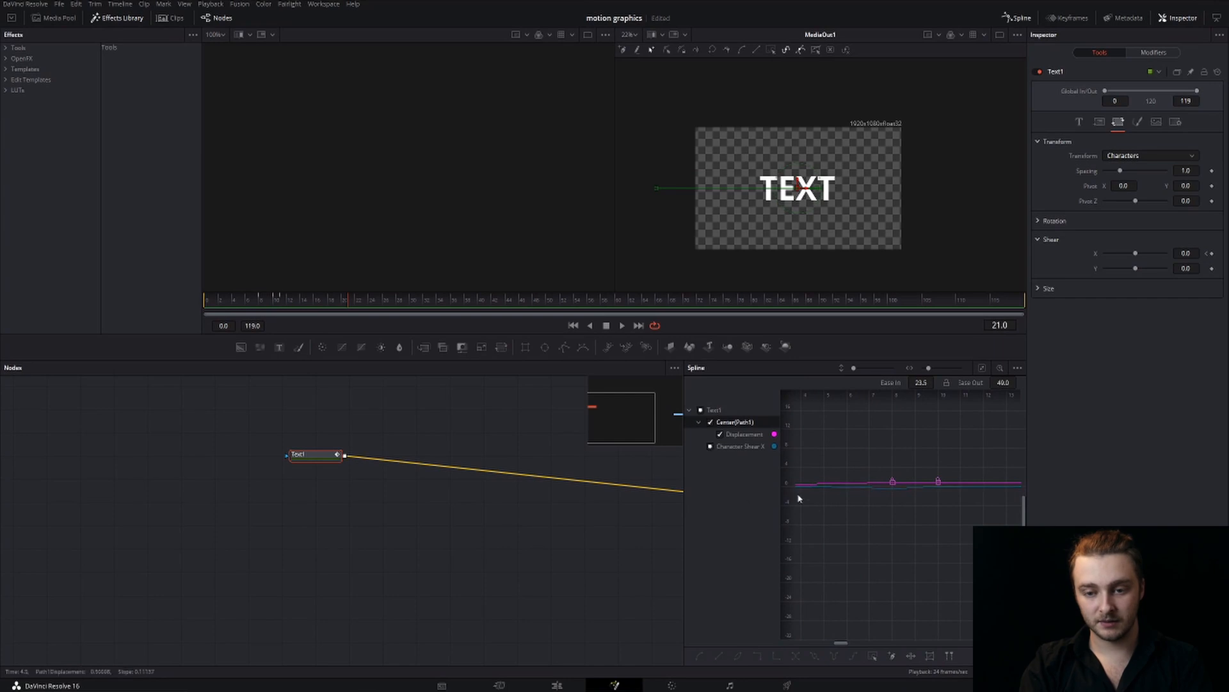
{"action": "left_click", "coordinate": [710, 446]}
{"action": "left_click_drag", "start_coordinate": [914, 555], "coordinate": [846, 530]}
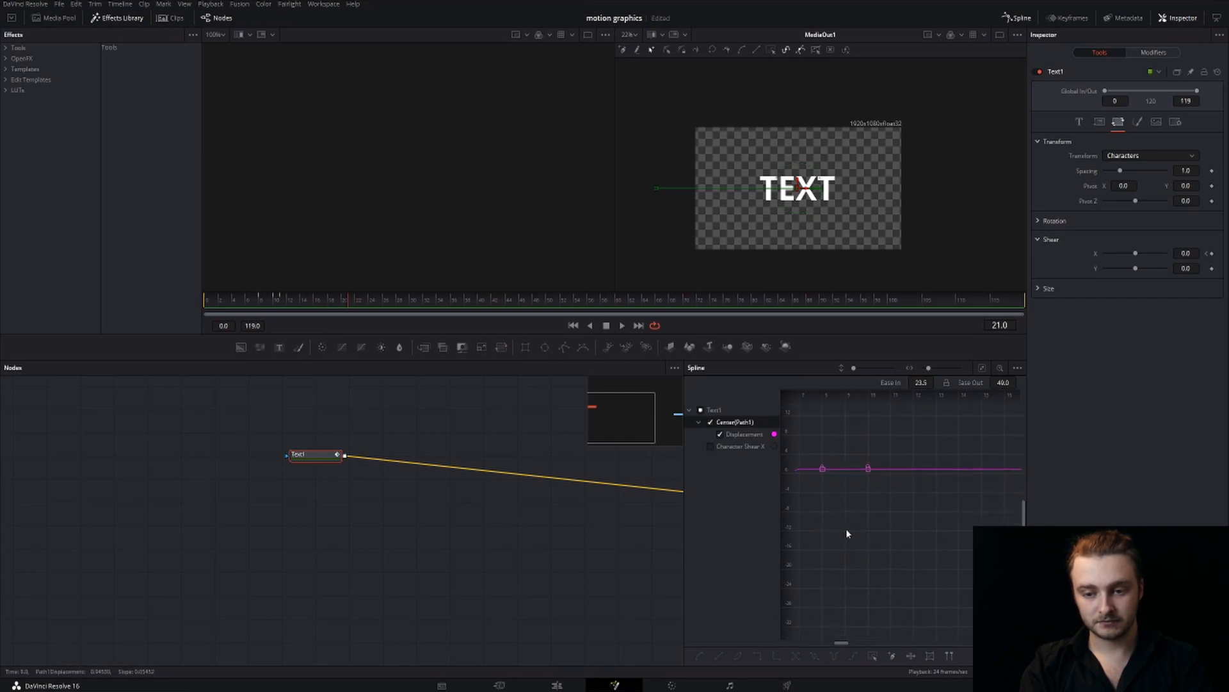
{"action": "left_click_drag", "start_coordinate": [799, 450], "coordinate": [951, 541]}
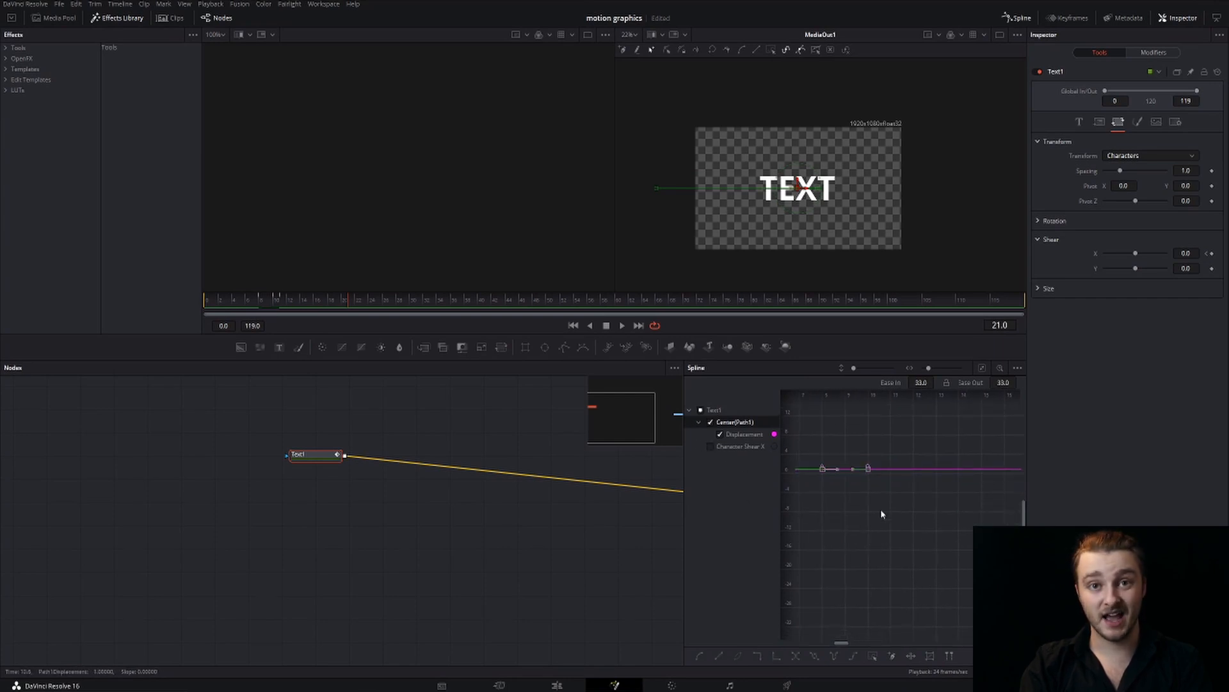
Play the text animation from the first frame and scrub through its opening frames to examine the motion
{"action": "left_click_drag", "start_coordinate": [250, 299], "coordinate": [108, 301]}
{"action": "key", "text": "space"}
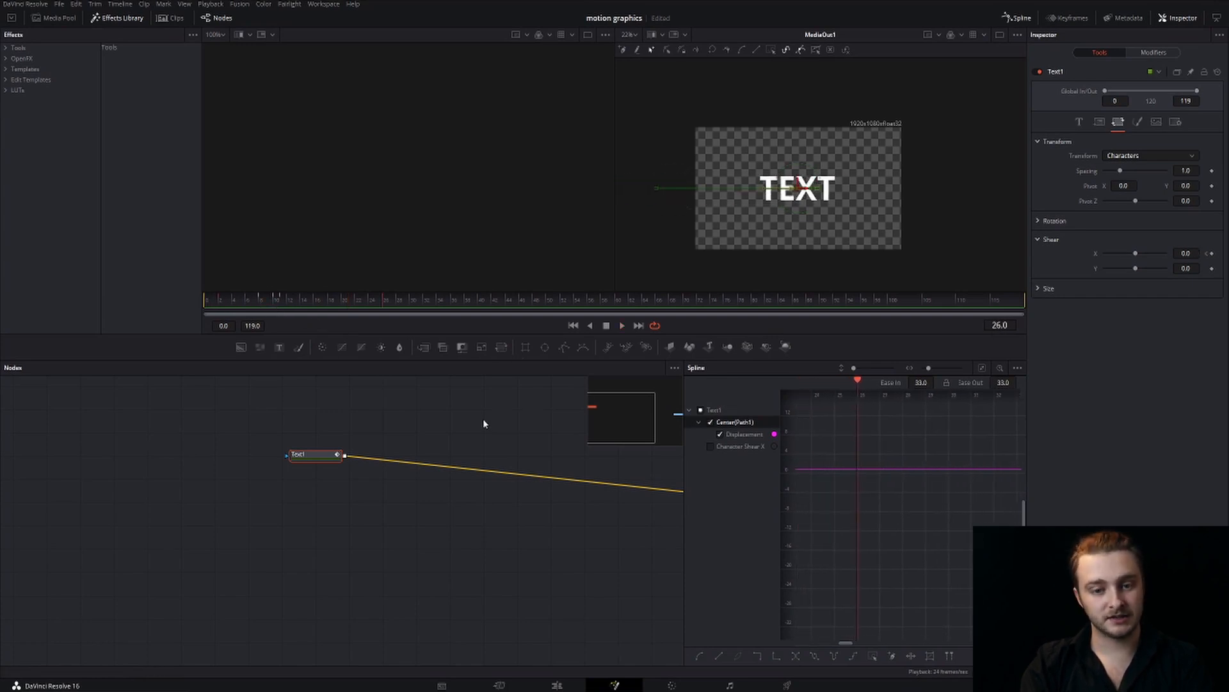
{"action": "left_click_drag", "start_coordinate": [959, 534], "coordinate": [917, 519]}
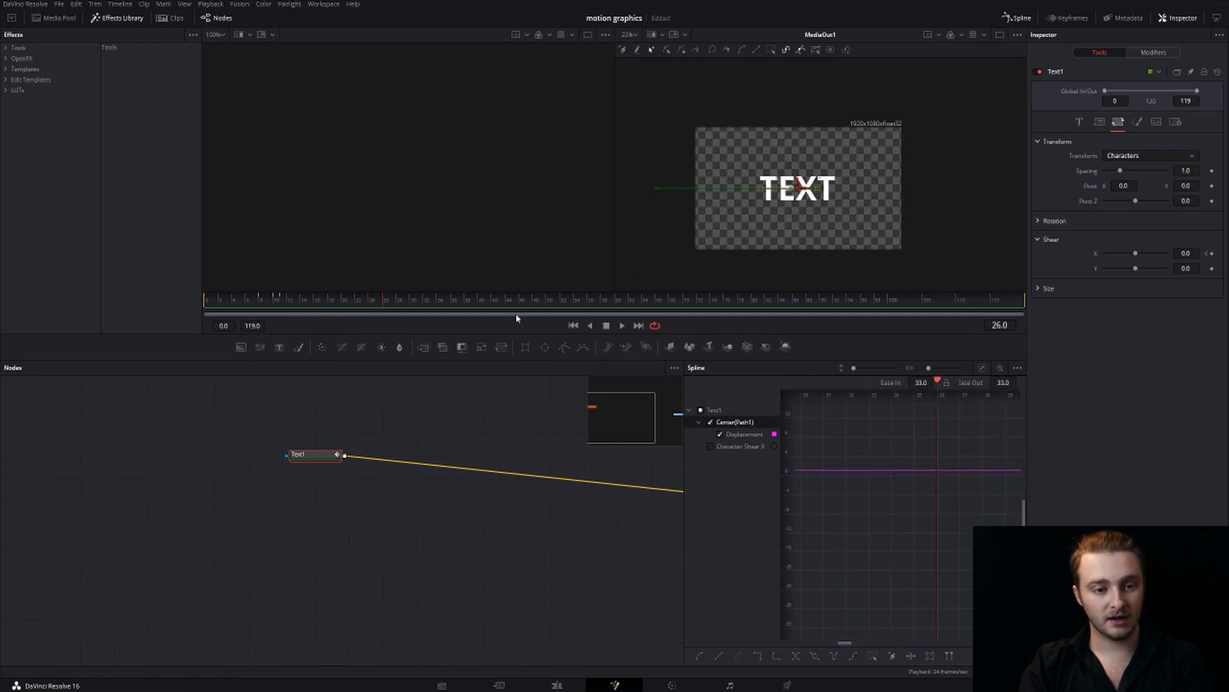
{"action": "left_click_drag", "start_coordinate": [213, 299], "coordinate": [281, 298]}
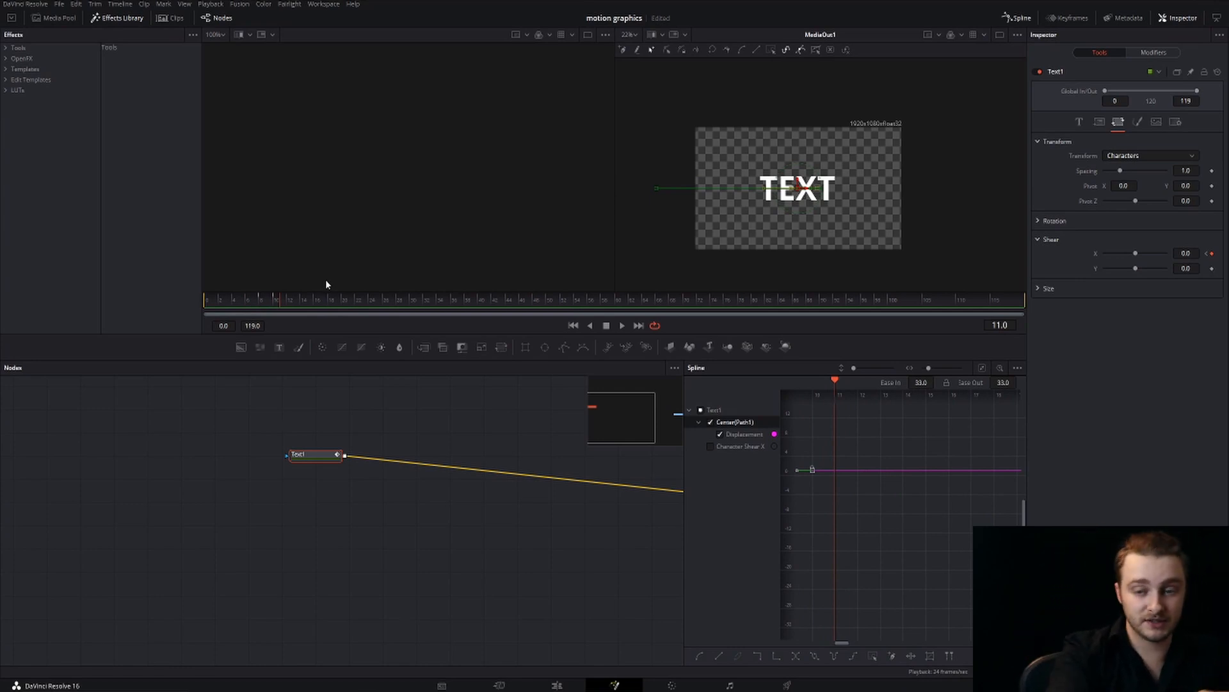
{"action": "left_click_drag", "start_coordinate": [272, 301], "coordinate": [335, 309]}
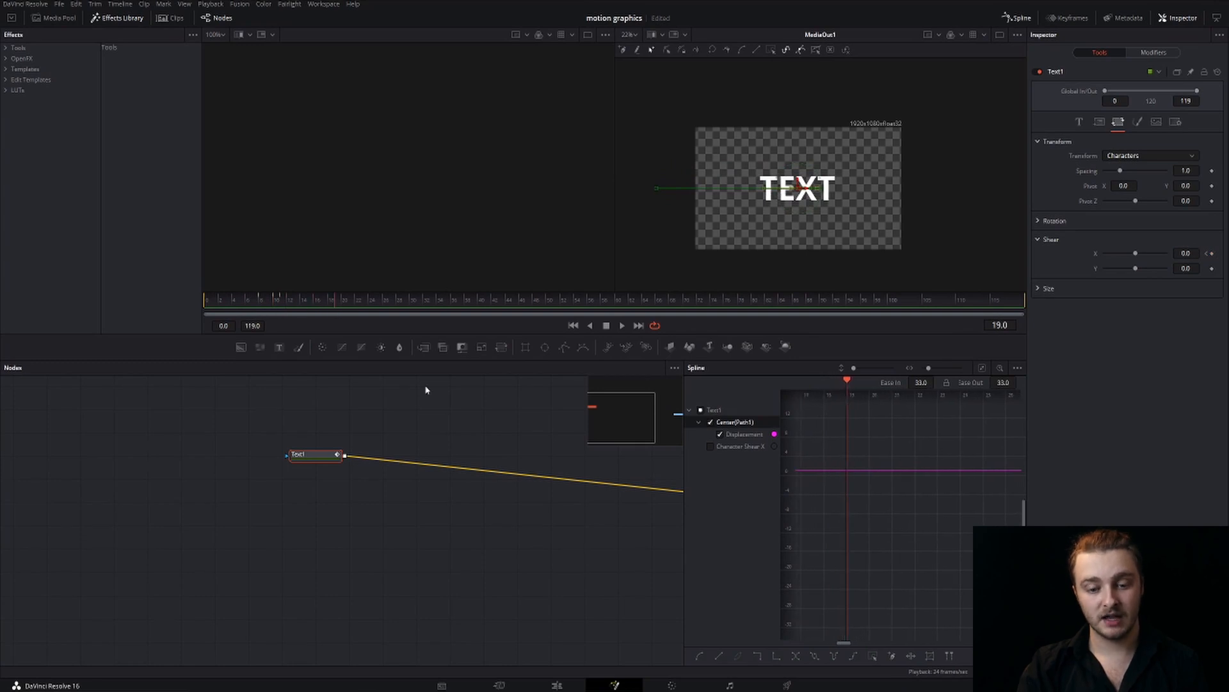
Switch to the Edit page and play the Fusion Composition clip from its start
{"action": "left_click", "coordinate": [558, 685]}
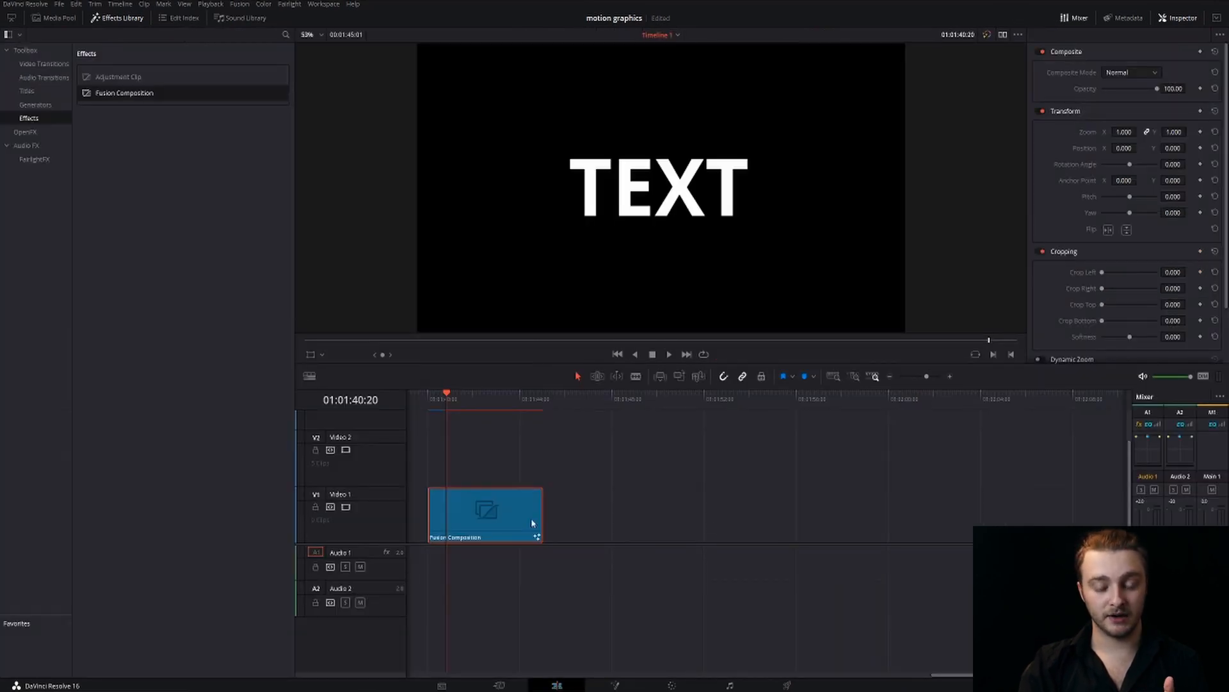
{"action": "left_click_drag", "start_coordinate": [441, 400], "coordinate": [429, 398]}
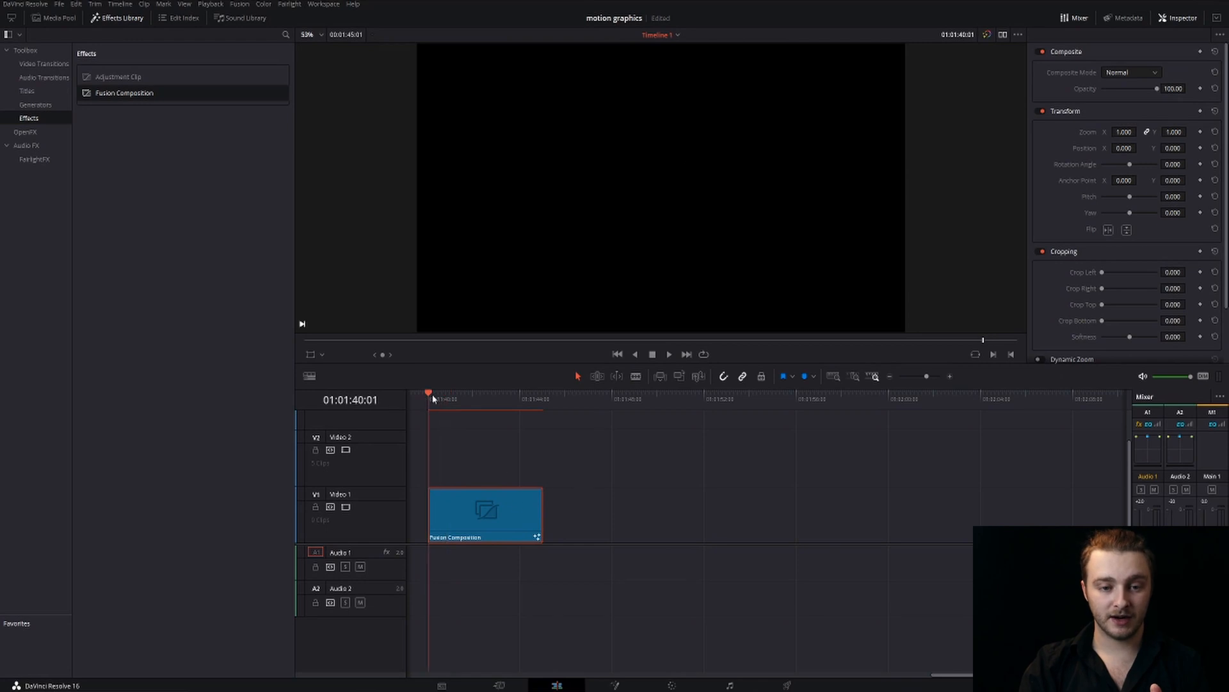
{"action": "key", "text": "space"}
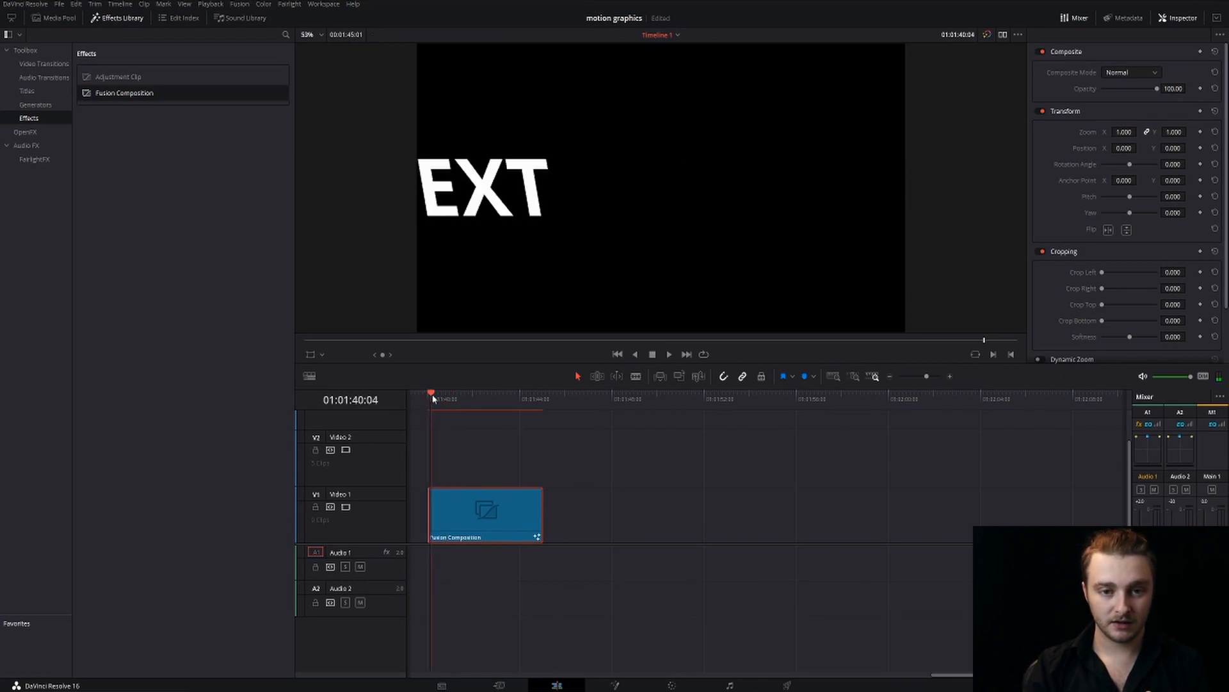
{"action": "key", "text": "Left"}
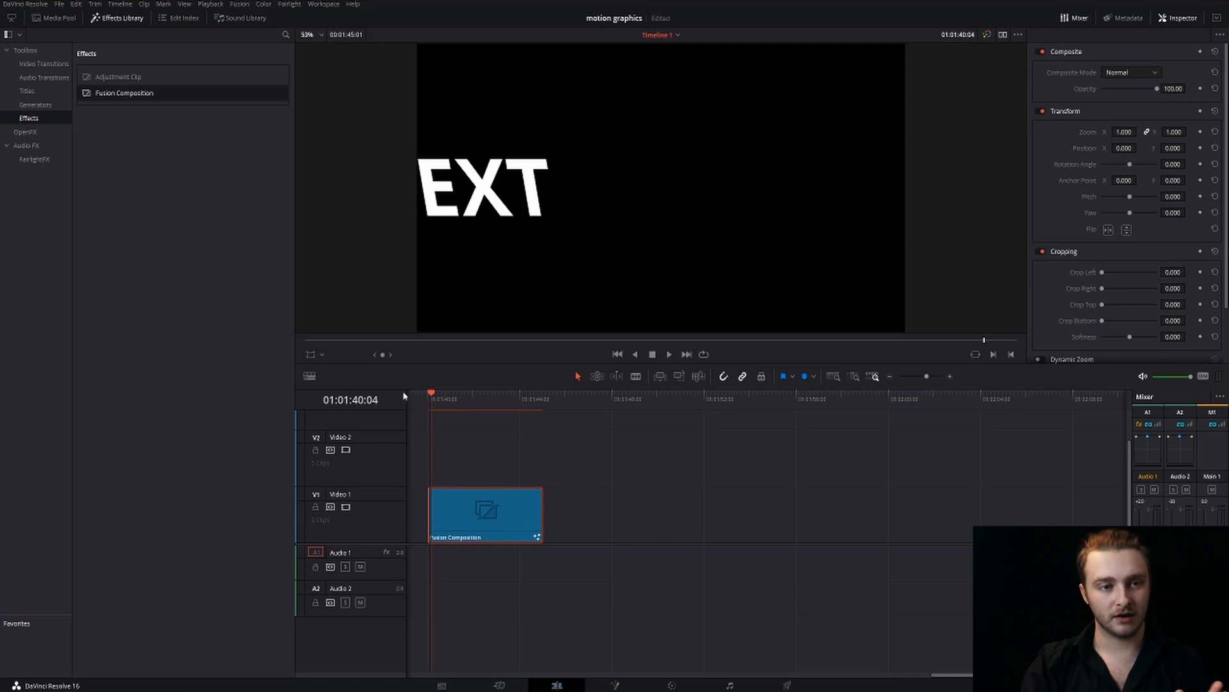
Open the WHOOSH Transition Sound Effects Pack.mp3 from the Media Pool in the source viewer and mark an in point just before a short whoosh
{"action": "left_click", "coordinate": [61, 18]}
{"action": "left_click", "coordinate": [174, 62]}
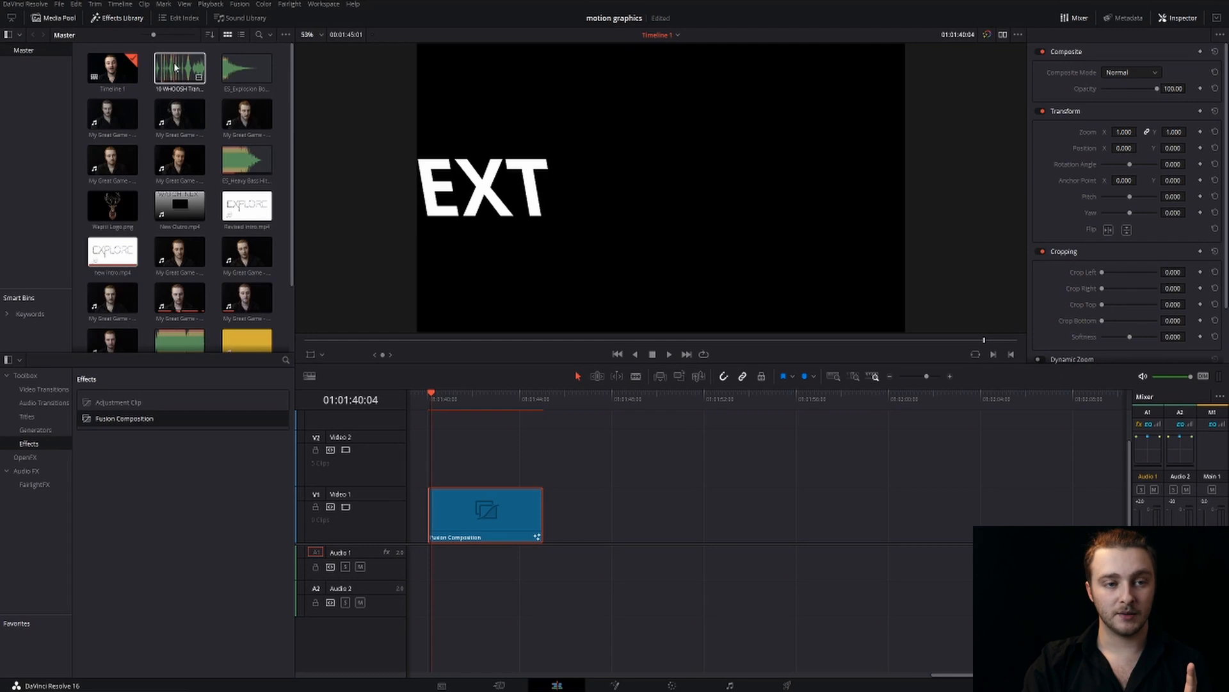
{"action": "double_click", "coordinate": [174, 63]}
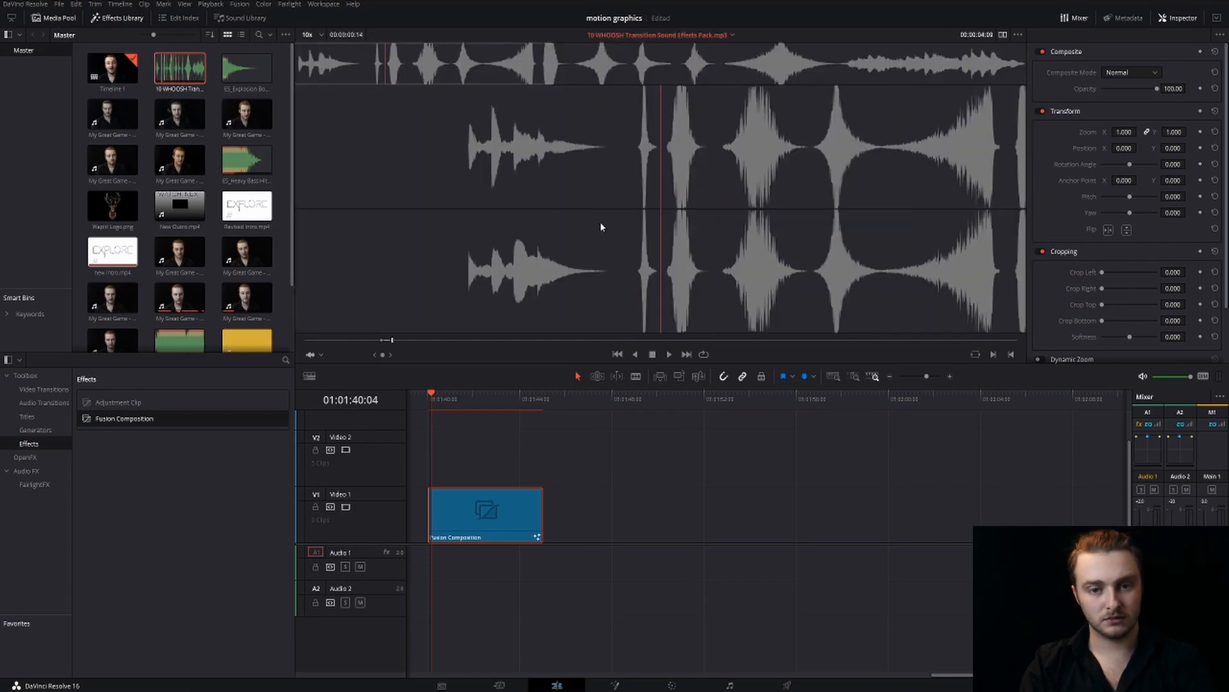
{"action": "left_click", "coordinate": [379, 71]}
{"action": "left_click_drag", "start_coordinate": [379, 71], "coordinate": [374, 71]}
{"action": "key", "text": "i"}
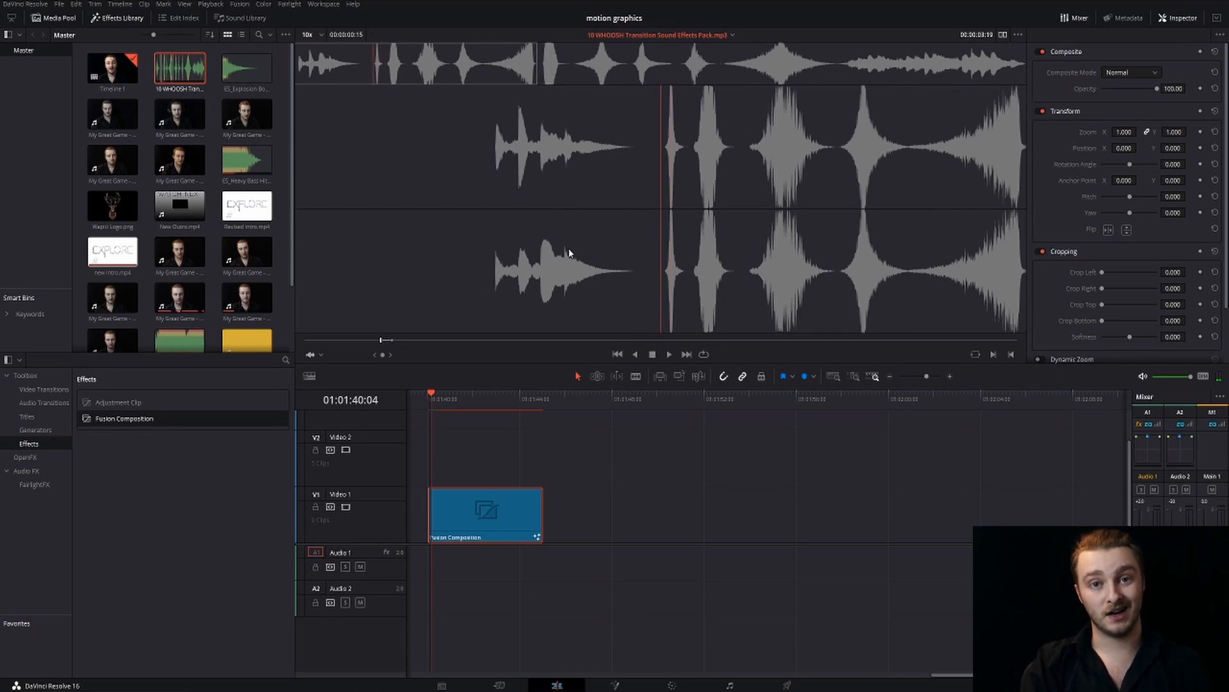
Place the marked whoosh sound on Audio 1 and align it with the start of the Fusion Composition clip
{"action": "left_click_drag", "start_coordinate": [573, 215], "coordinate": [438, 570]}
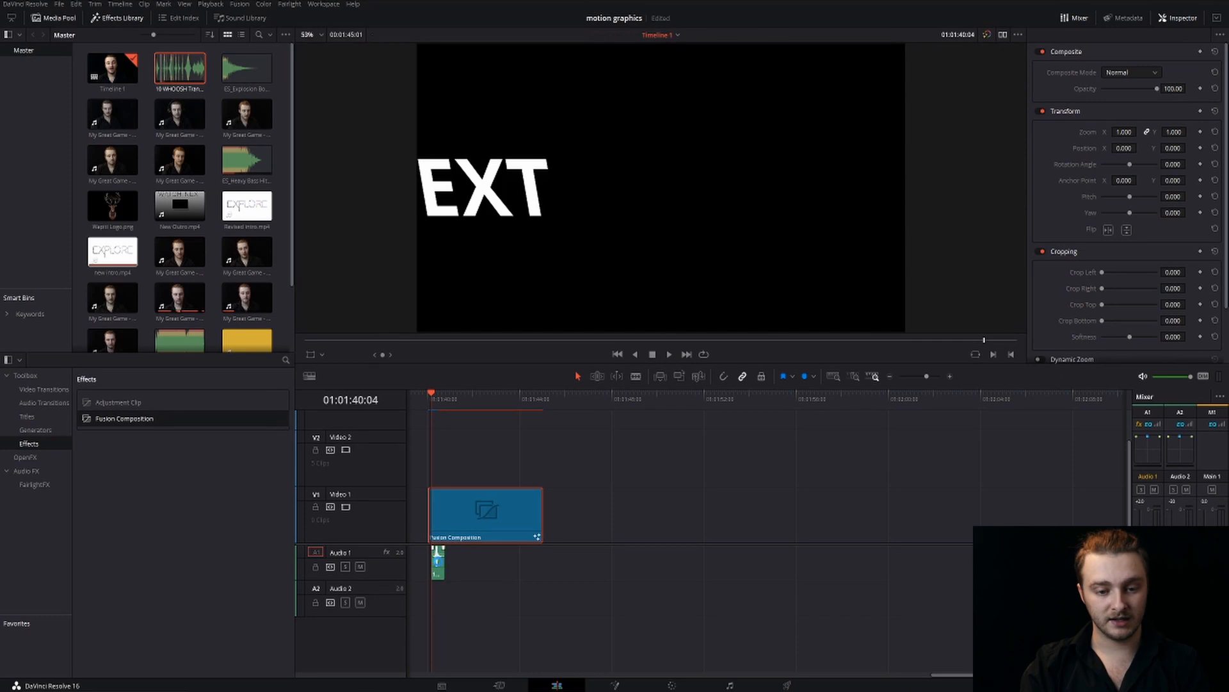
{"action": "left_click", "coordinate": [439, 564]}
{"action": "left_click_drag", "start_coordinate": [437, 567], "coordinate": [438, 568]}
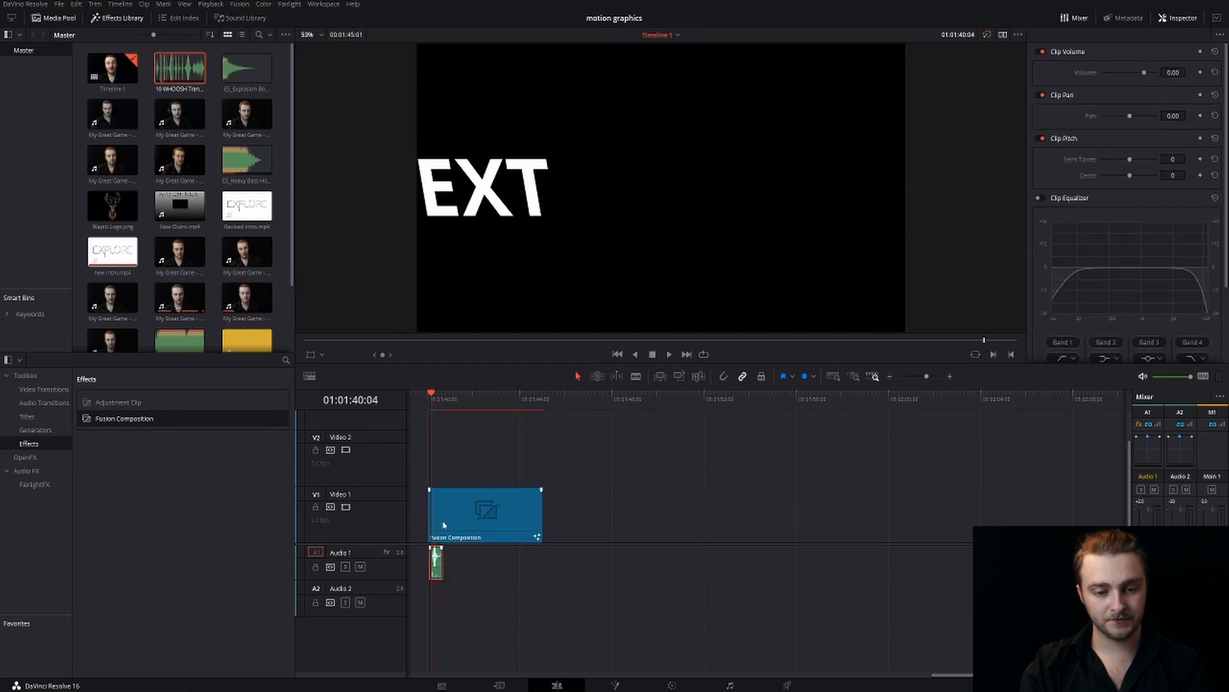
Play the Fusion Composition with its whoosh sound twice from the clip's start to check the sync
{"action": "left_click_drag", "start_coordinate": [432, 396], "coordinate": [427, 393]}
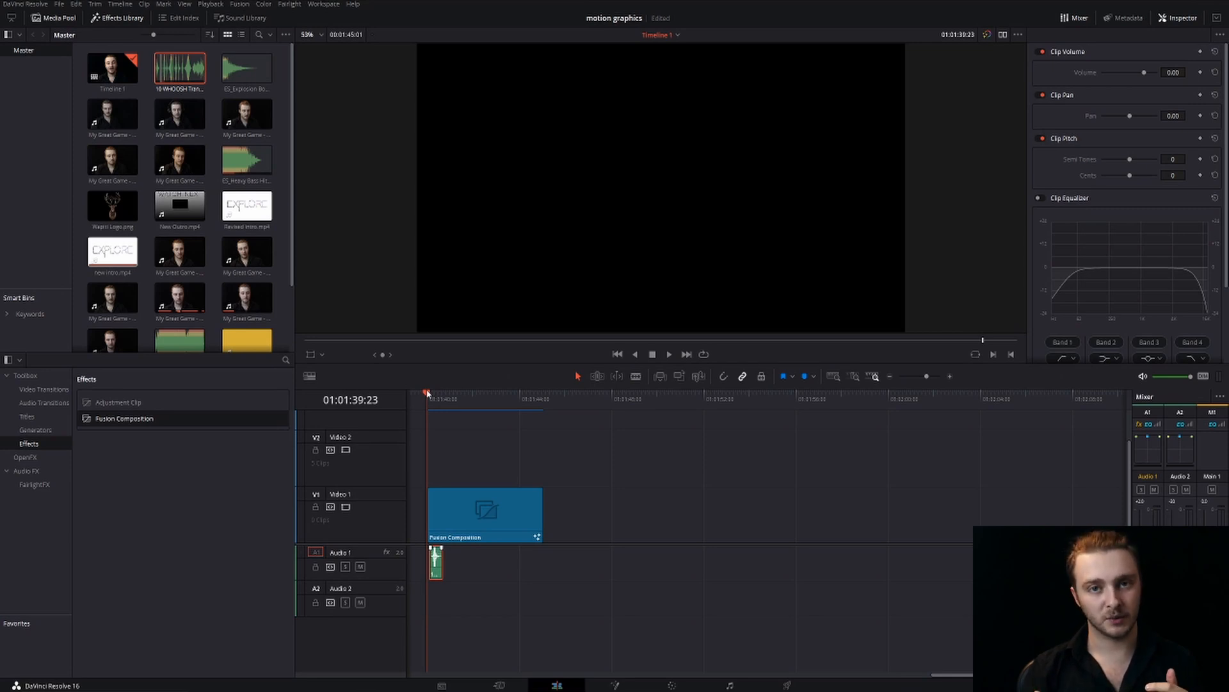
{"action": "left_click", "coordinate": [429, 396]}
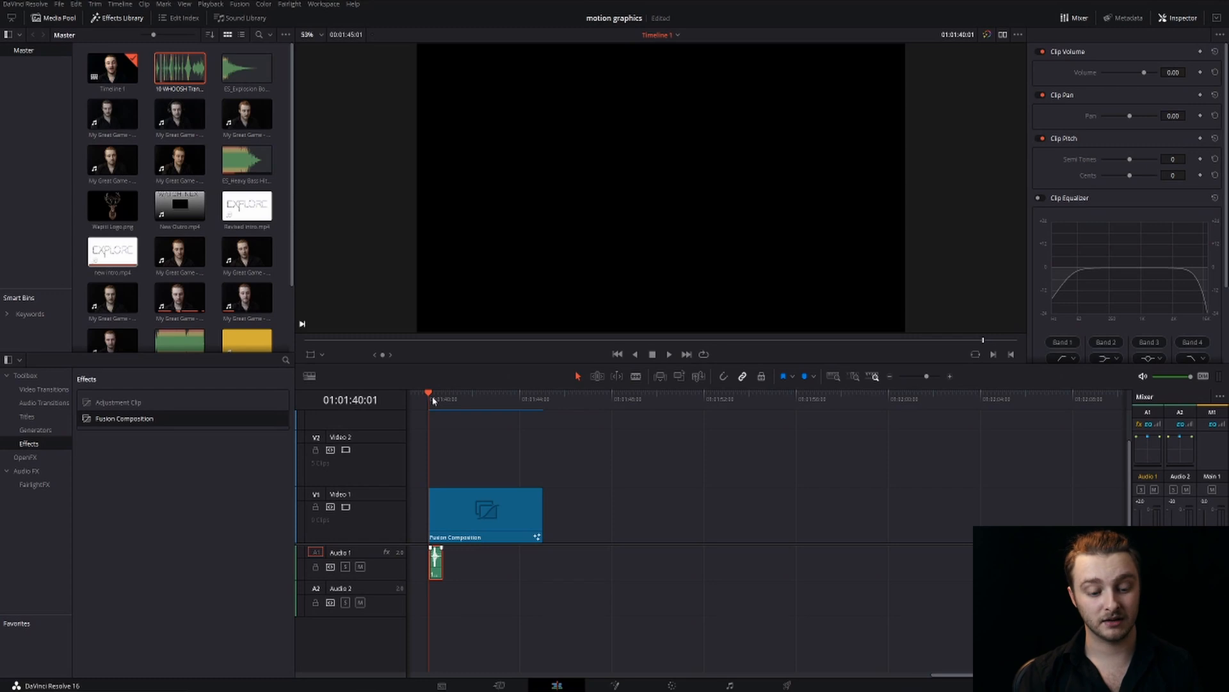
{"action": "key", "text": "space"}
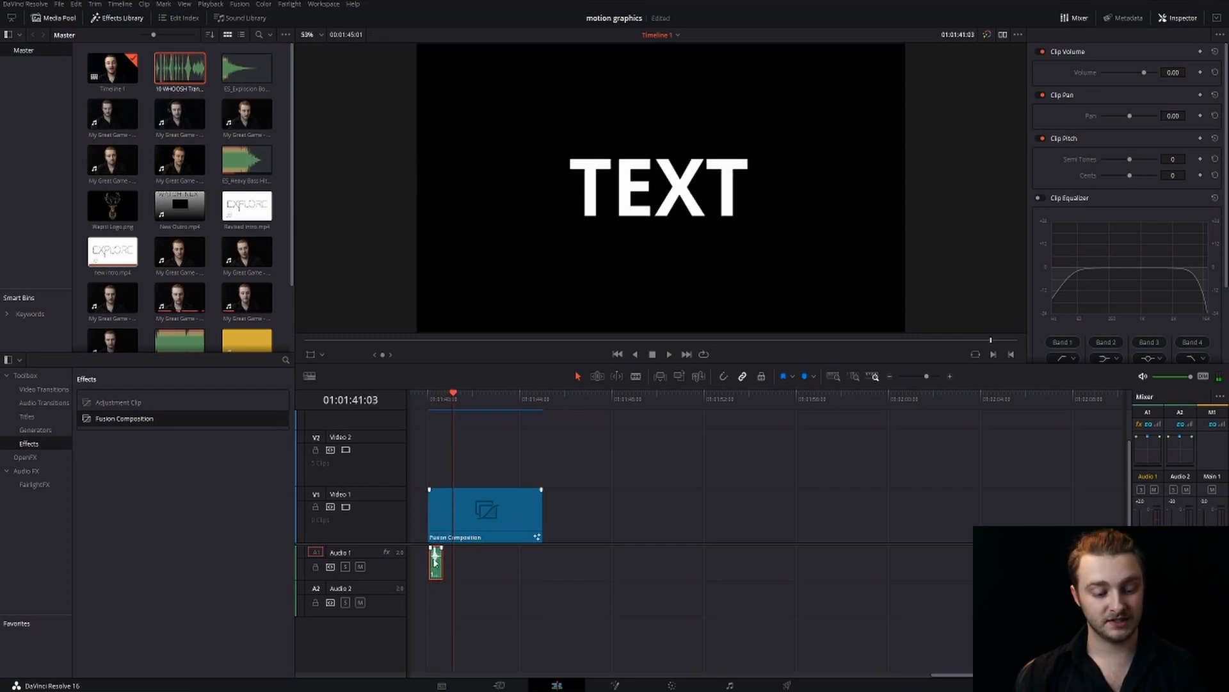
{"action": "left_click", "coordinate": [429, 406]}
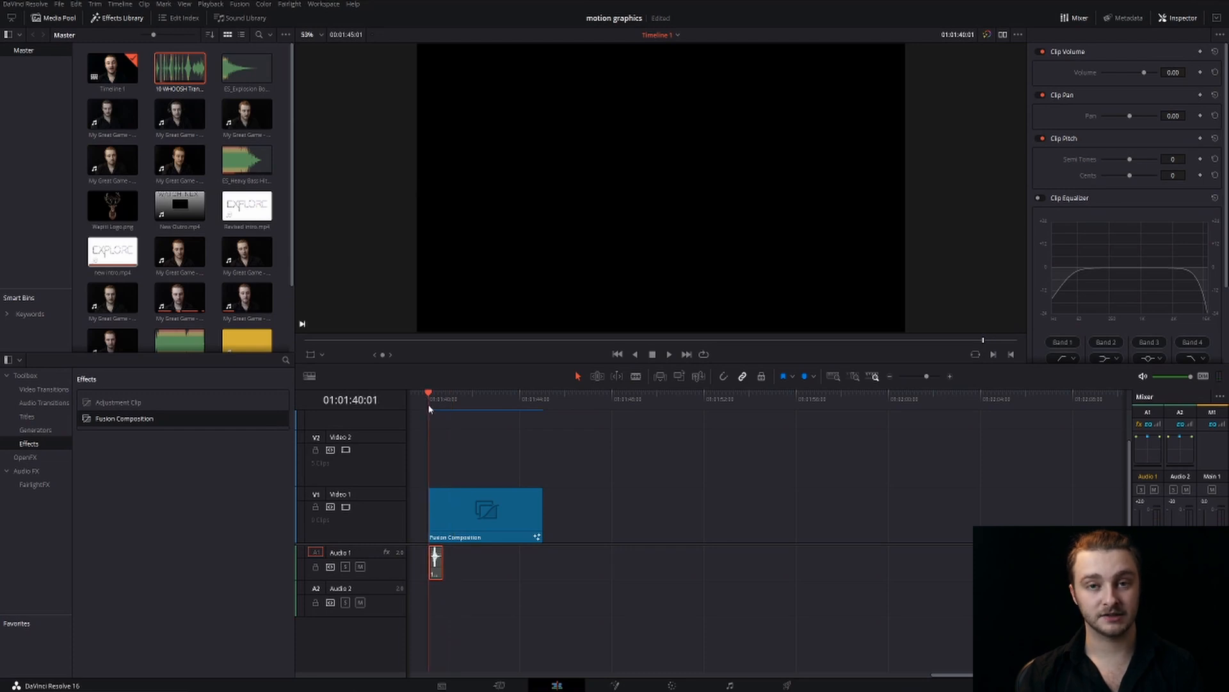
{"action": "key", "text": "space"}
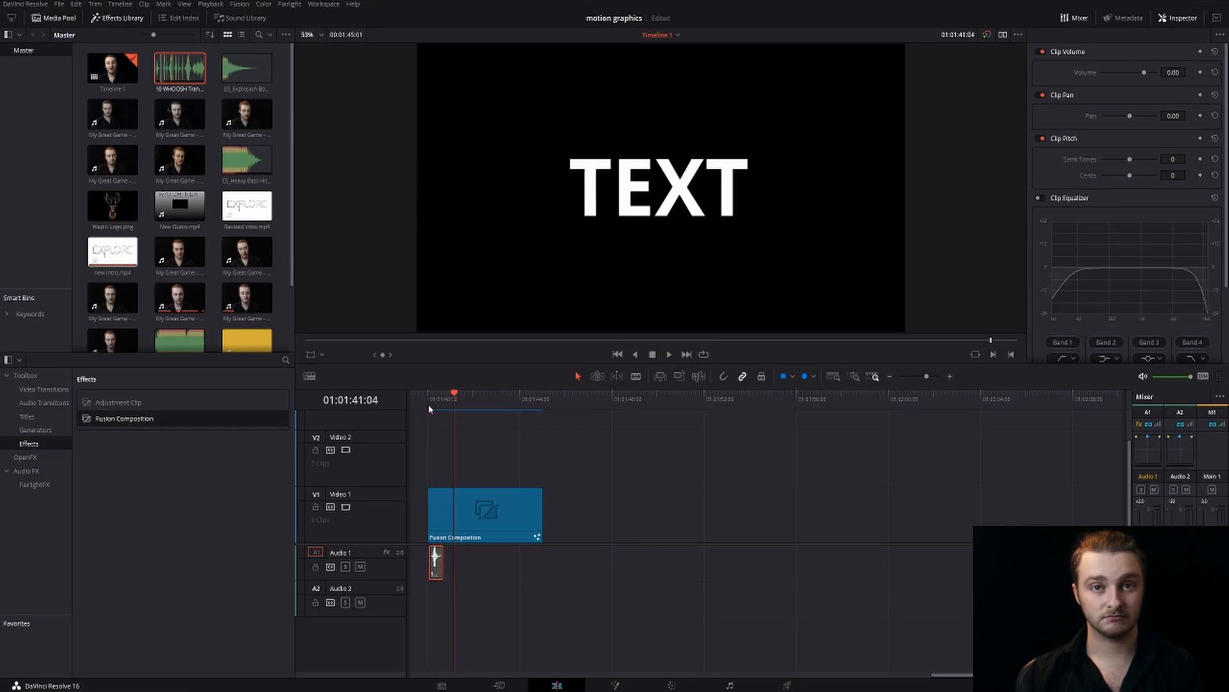
Return to the clip's start, open the composition on the Fusion page, and close the Spline editor
{"action": "left_click", "coordinate": [427, 405]}
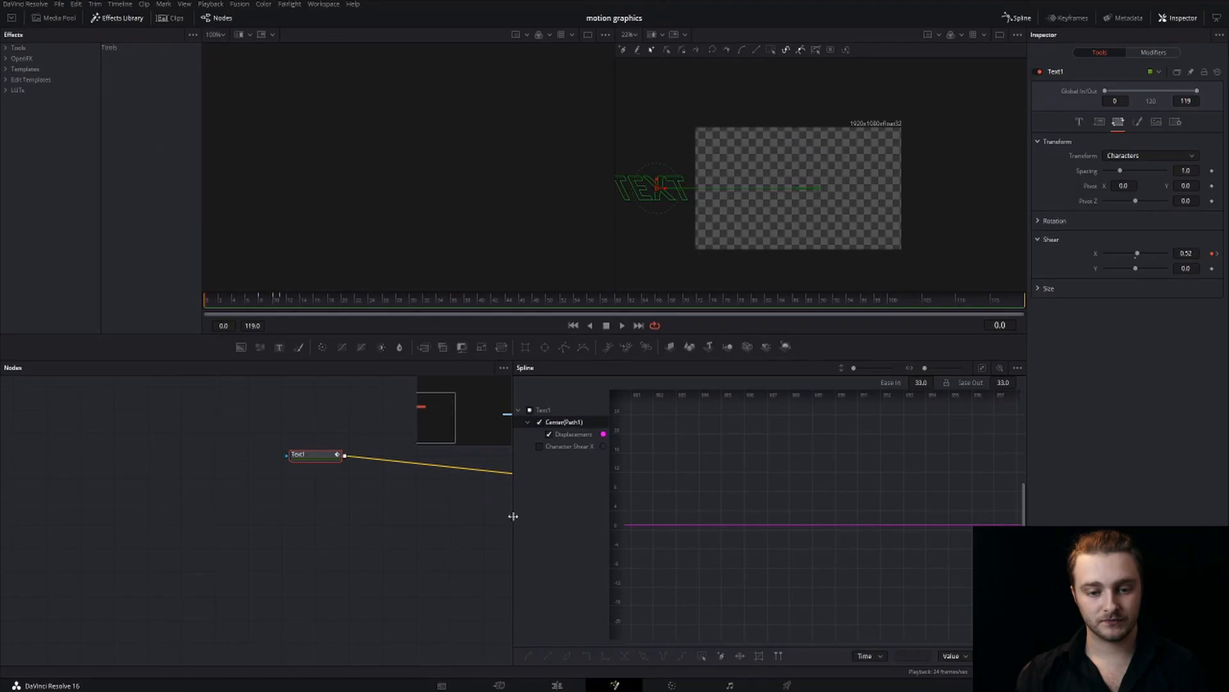
{"action": "left_click", "coordinate": [1017, 18]}
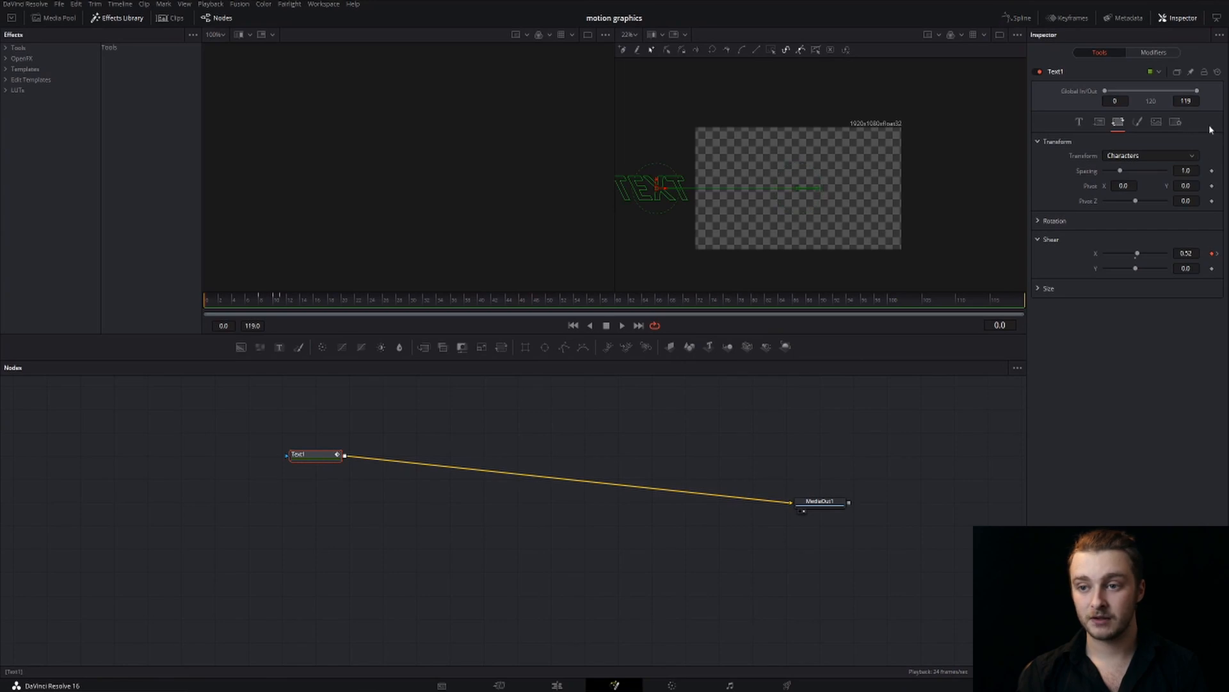
Turn on Motion Blur for Text1 and set its quality to 20
{"action": "left_click", "coordinate": [1176, 123]}
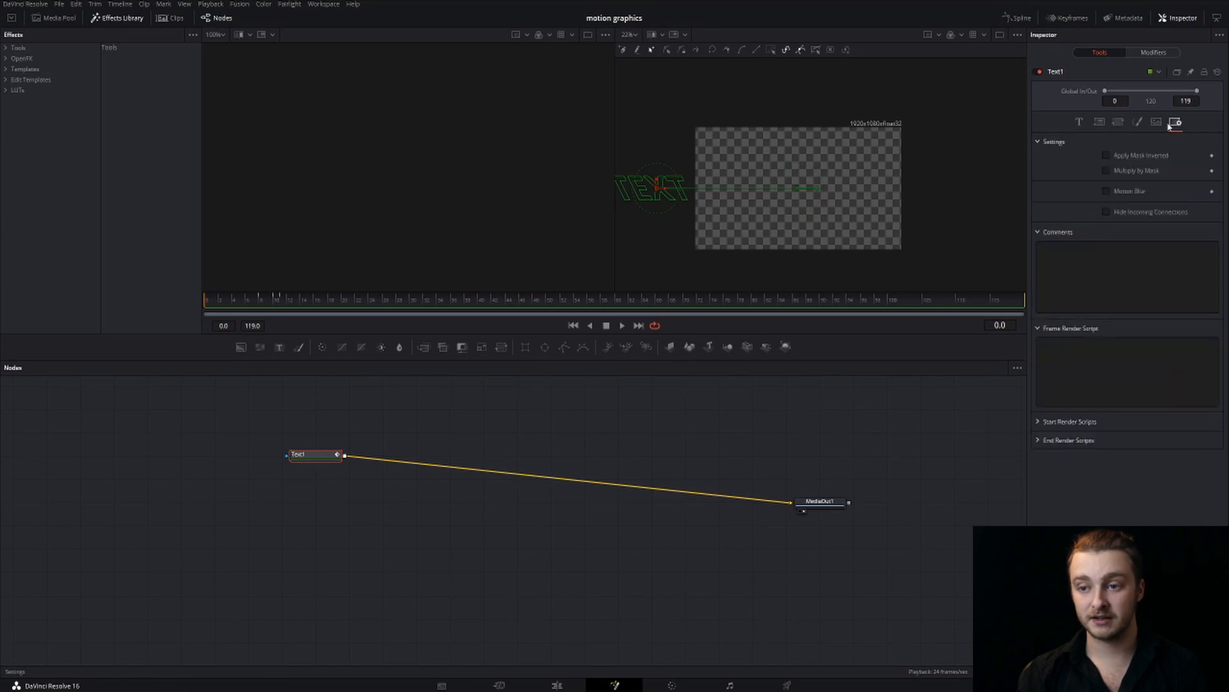
{"action": "left_click", "coordinate": [1106, 191]}
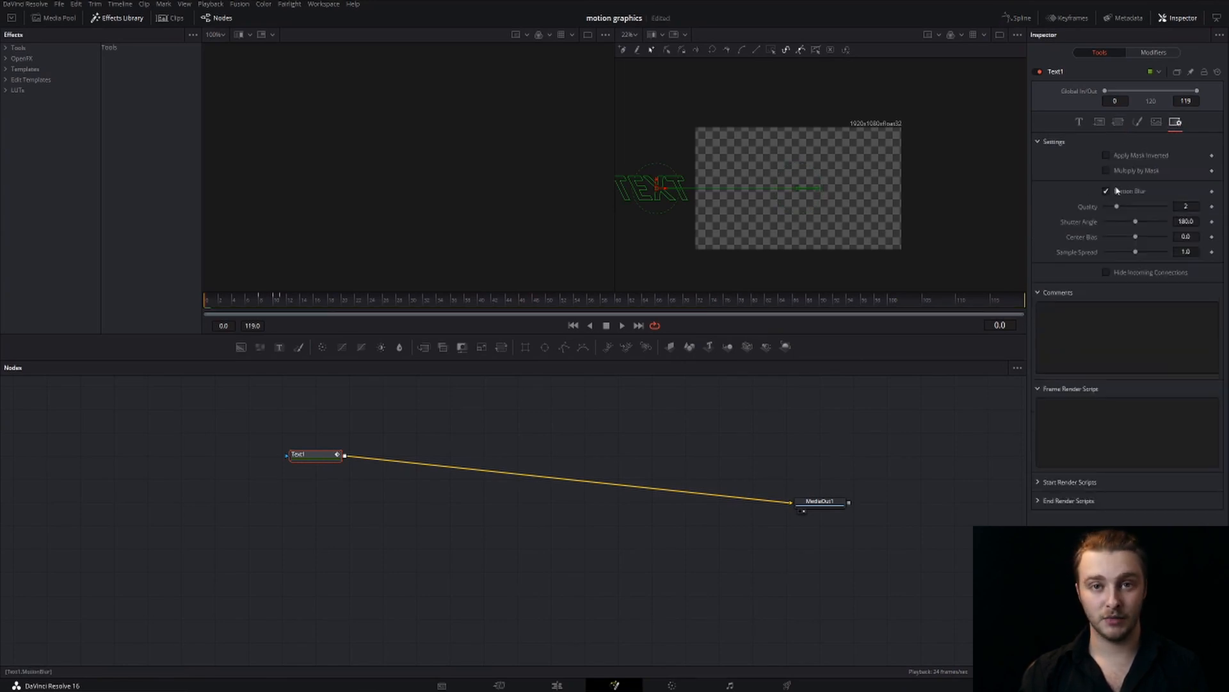
{"action": "left_click", "coordinate": [1186, 206]}
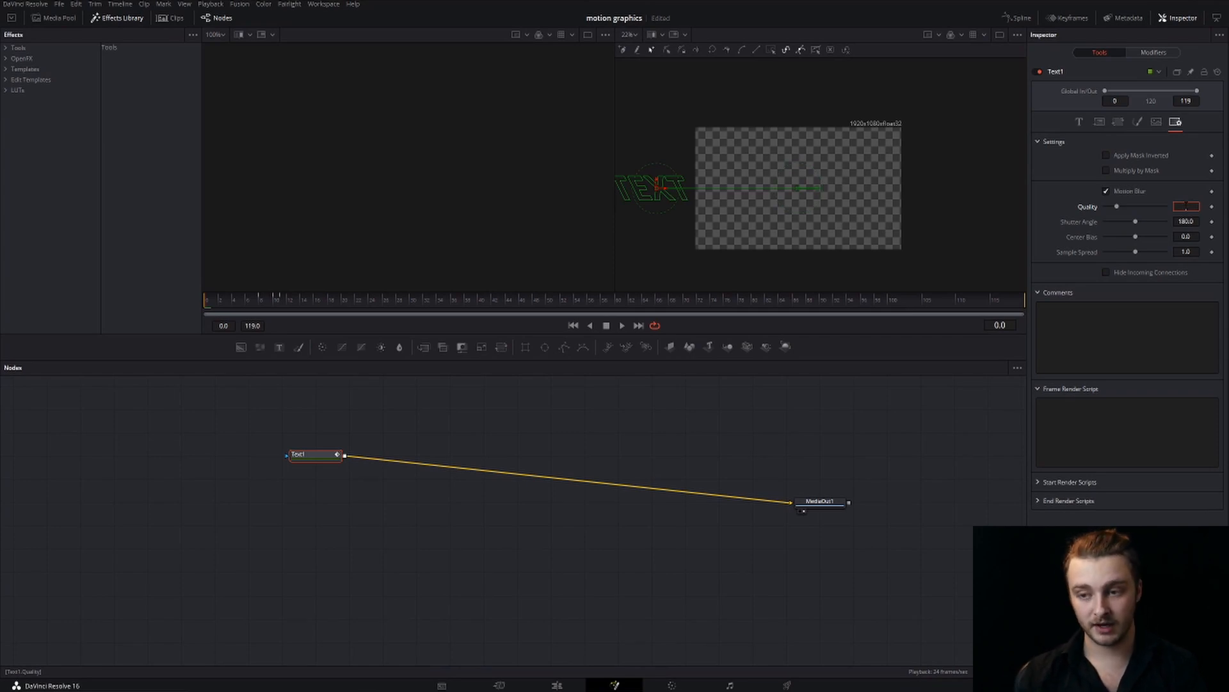
{"action": "key", "text": "Tab"}
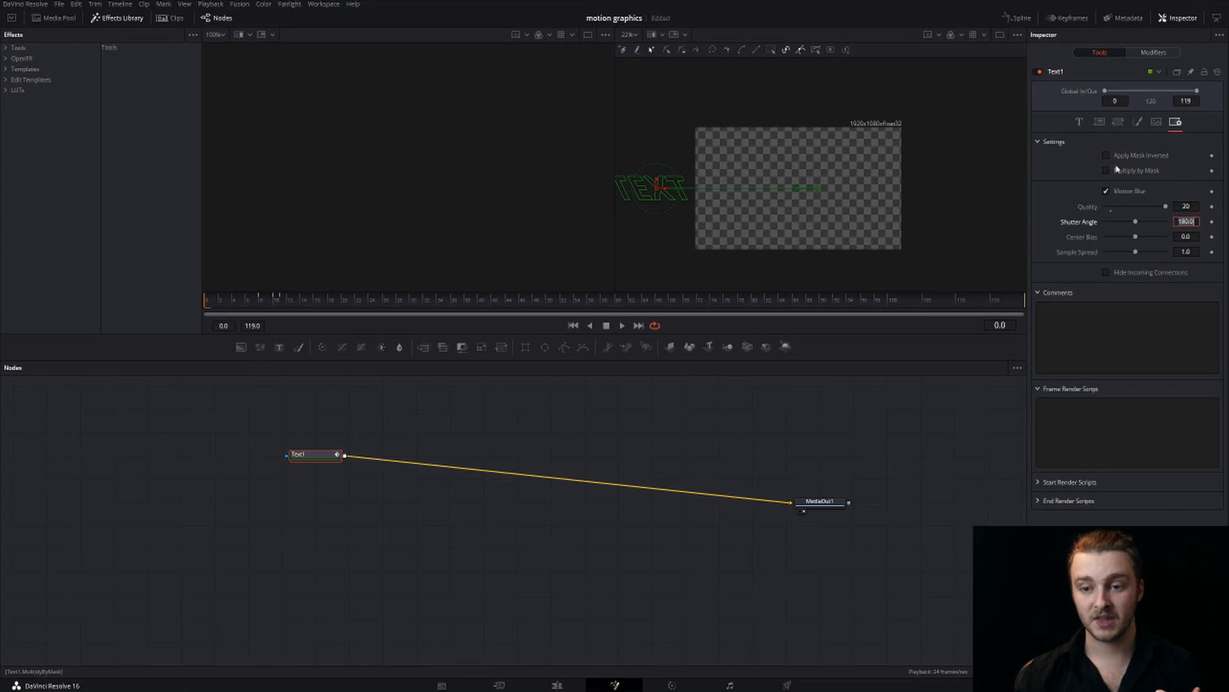
{"action": "key", "text": "Return"}
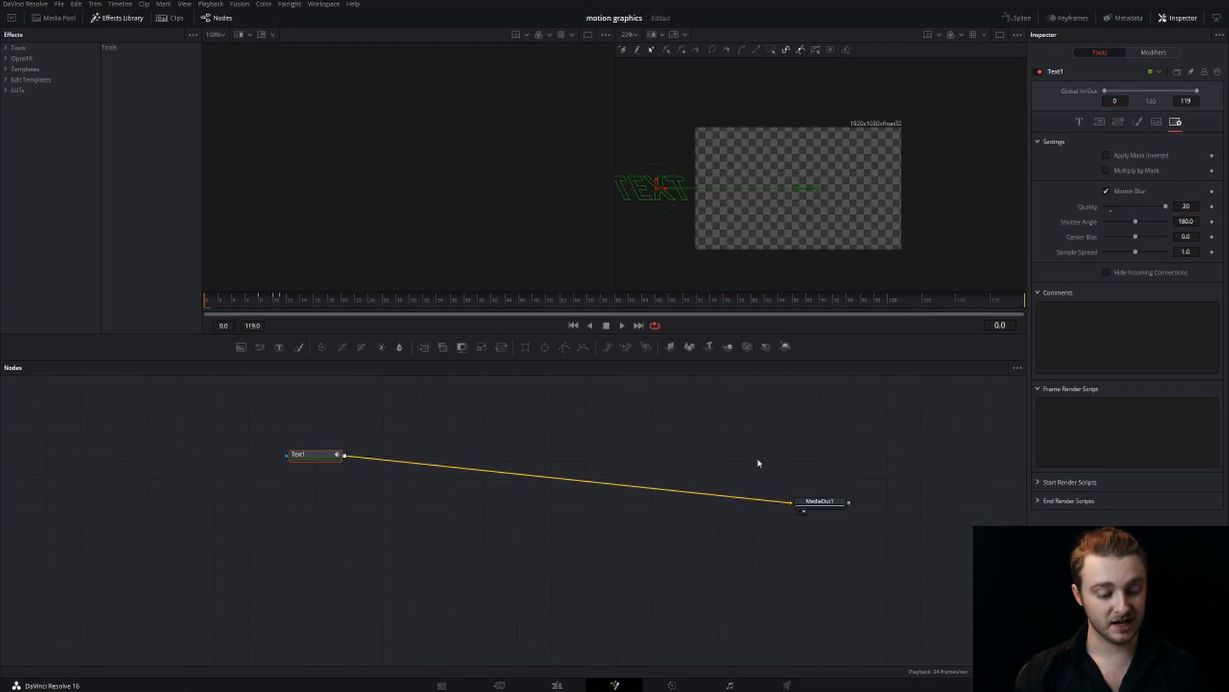
Save the project and play the Fusion Composition on the Edit page to check the motion blur
{"action": "key", "text": "ctrl+s"}
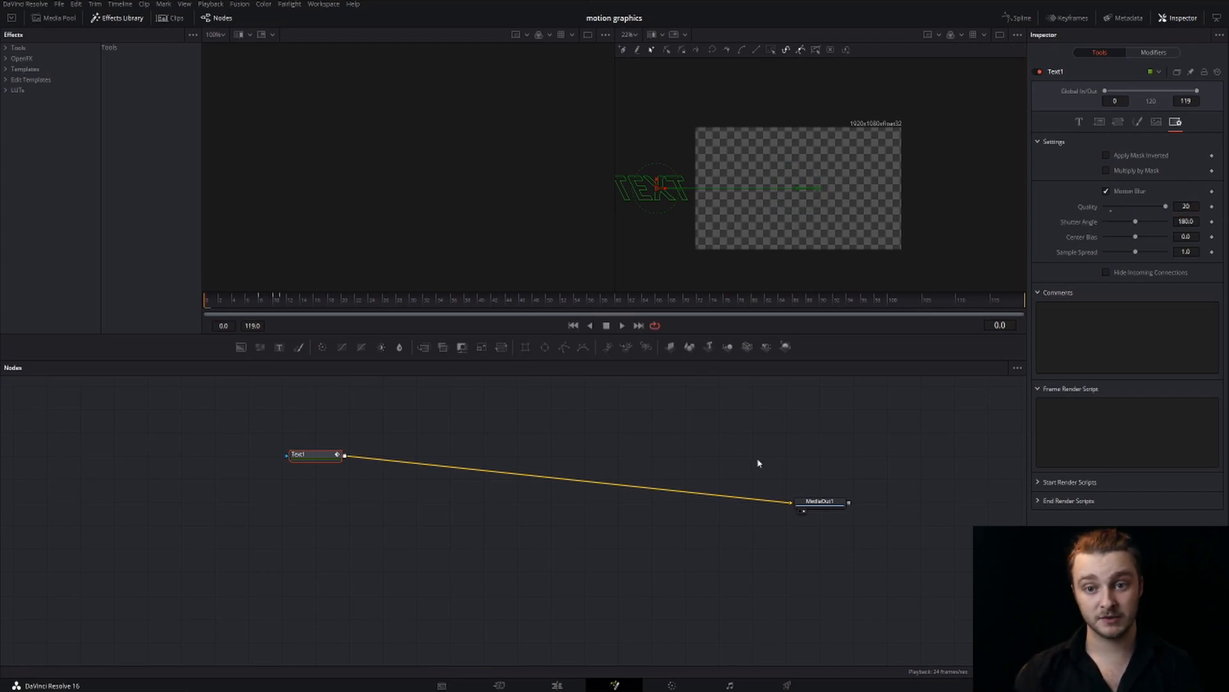
{"action": "left_click", "coordinate": [569, 685]}
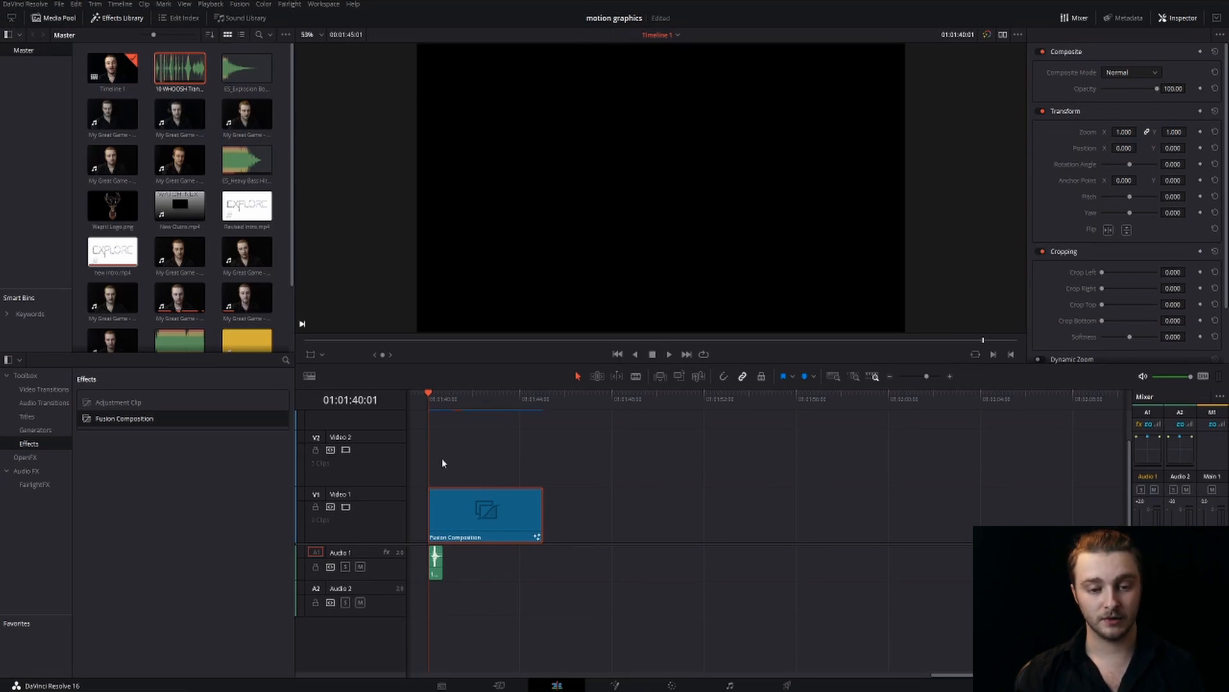
{"action": "key", "text": "space"}
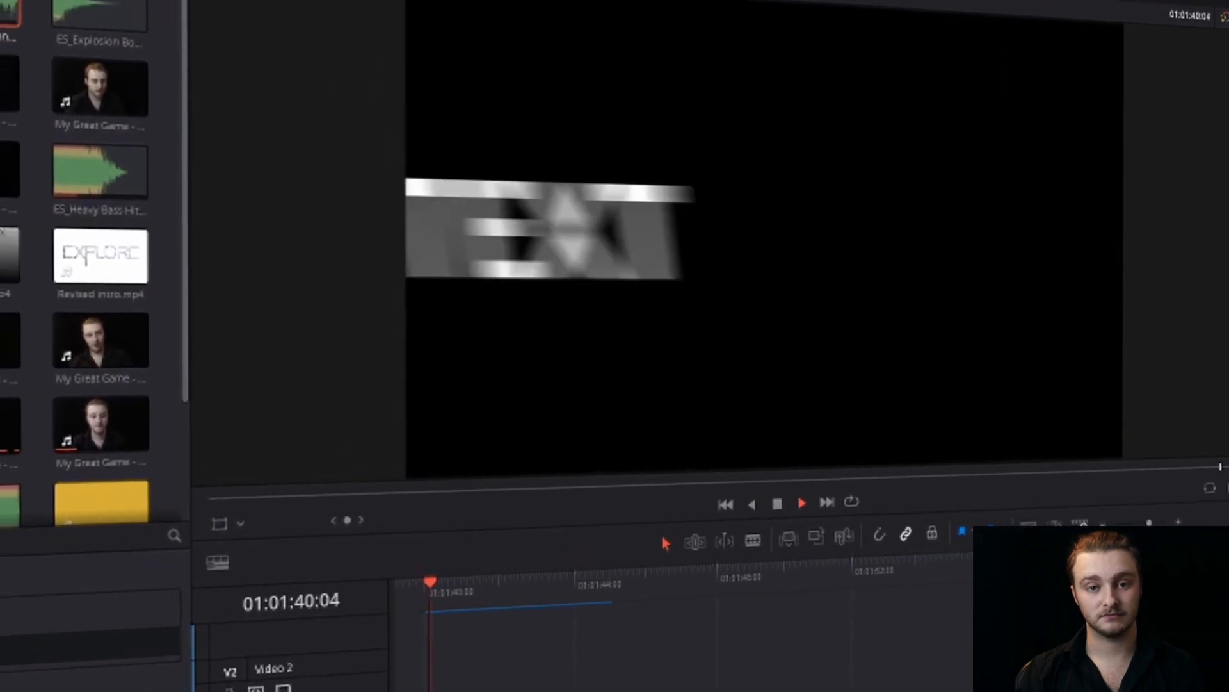
{"action": "key", "text": "space"}
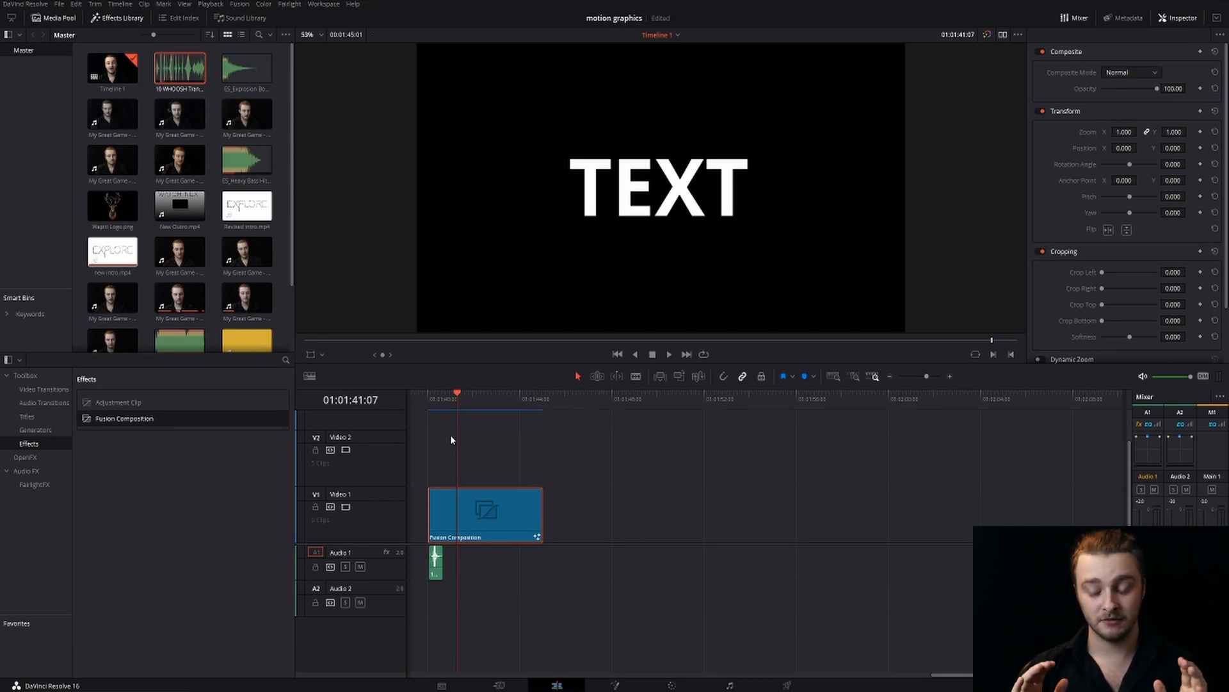
Step frame by frame through the start of the Fusion Composition to examine the blurred slide-in and overshoot of the text
{"action": "left_click", "coordinate": [427, 394]}
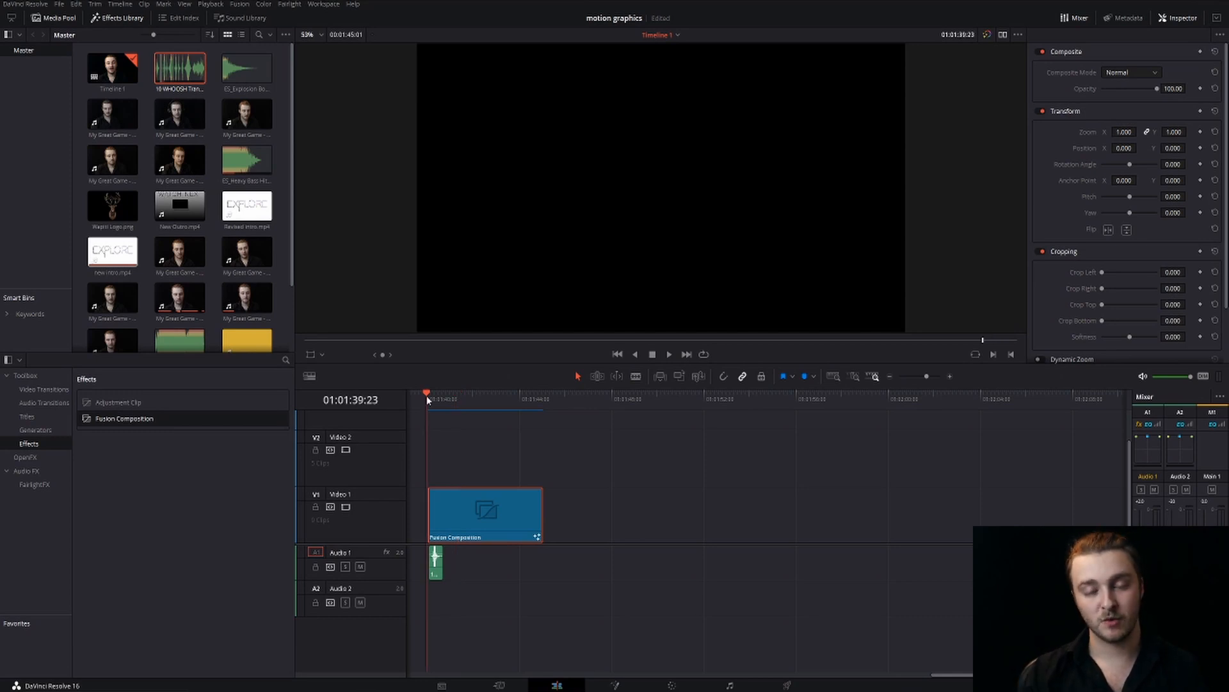
{"action": "key", "text": "Right"}
{"action": "key", "text": "Right"}
{"action": "key", "text": "Right"}
{"action": "key", "text": "Right"}
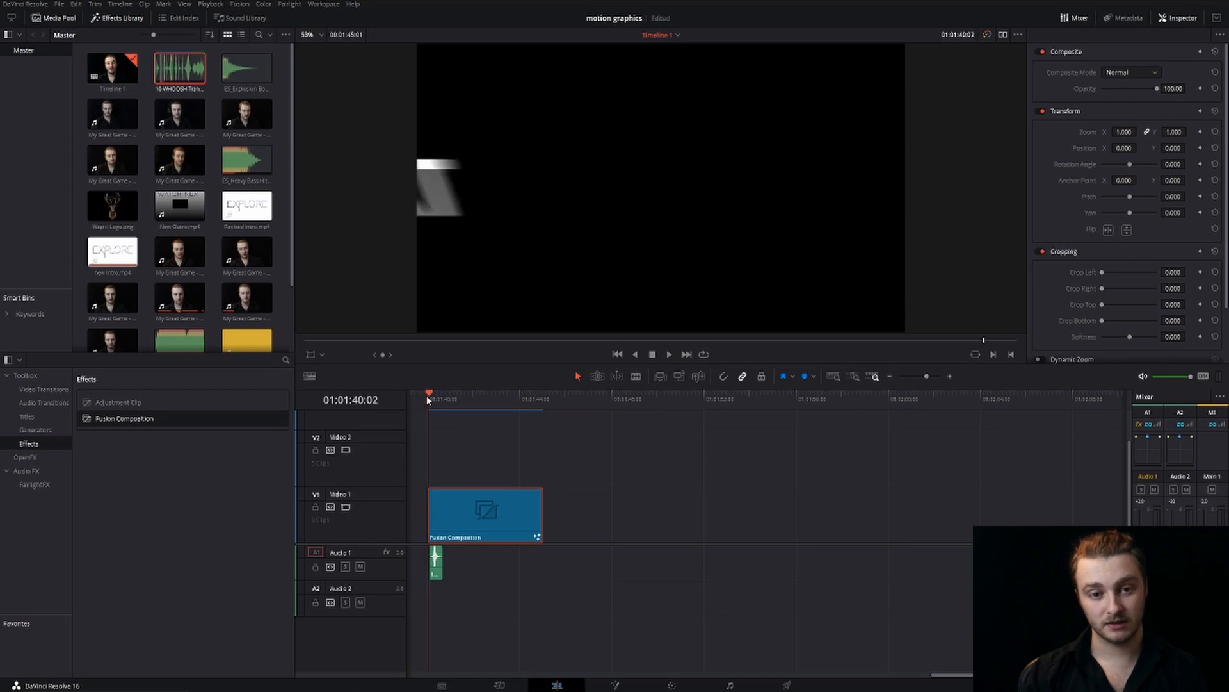
{"action": "key", "text": "Right"}
{"action": "key", "text": "Right"}
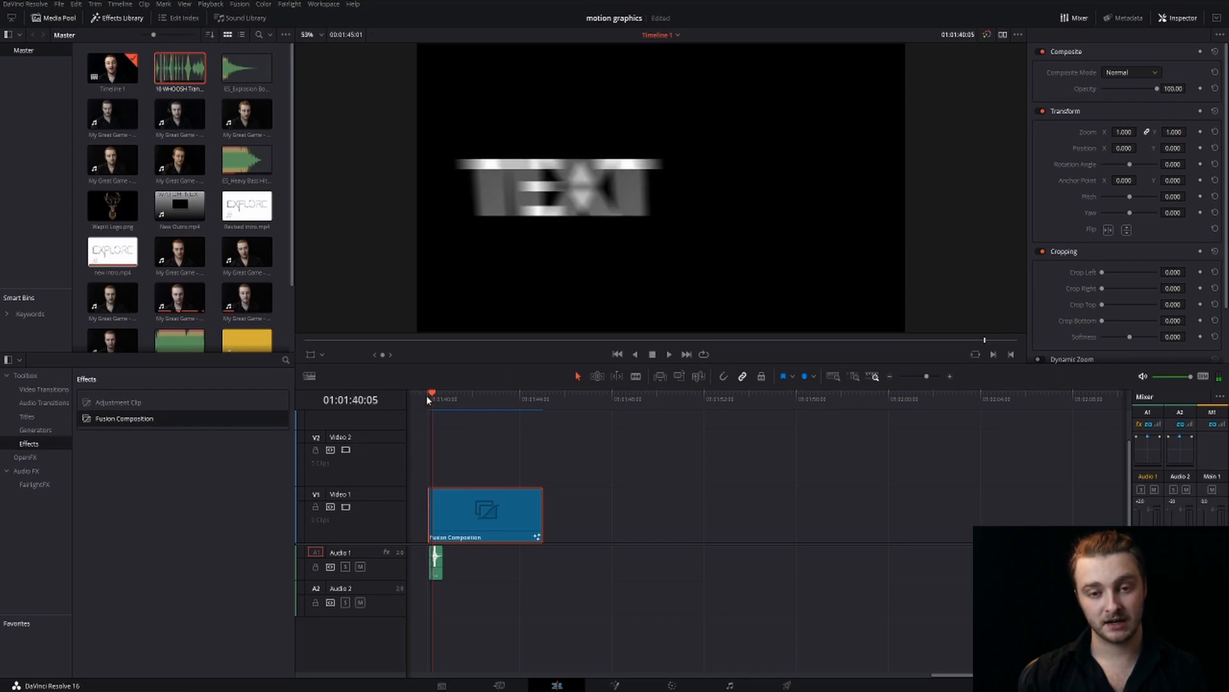
{"action": "key", "text": "Right"}
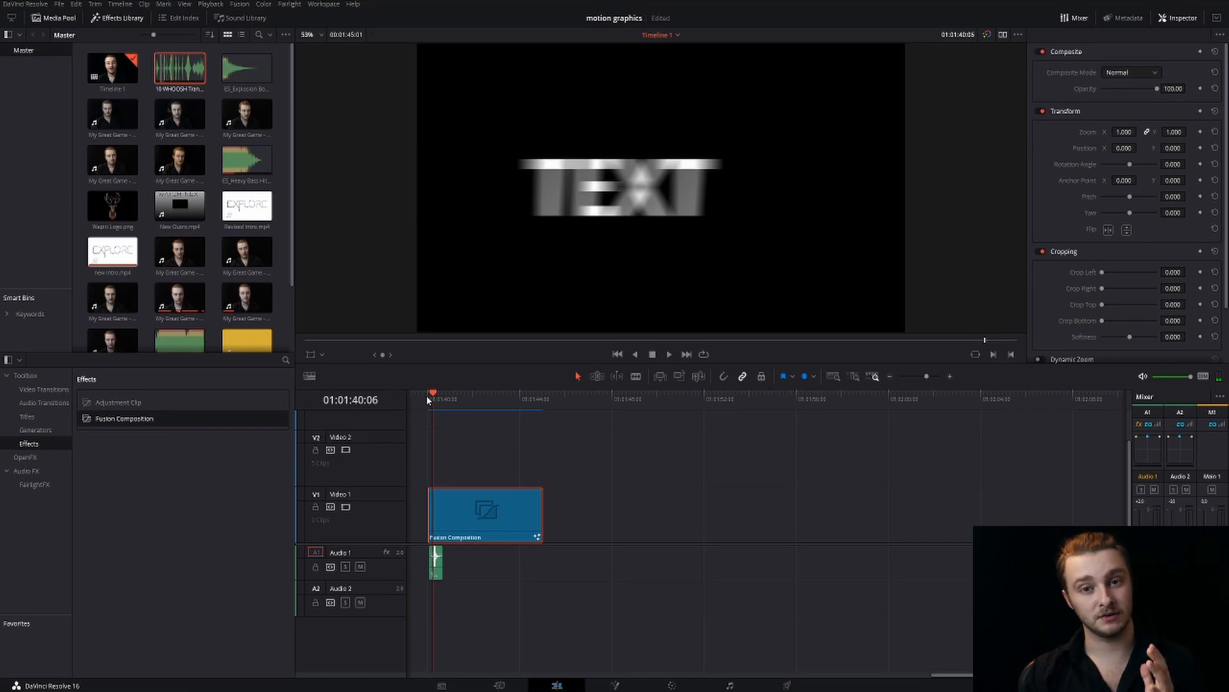
{"action": "key", "text": "Right"}
{"action": "key", "text": "Right"}
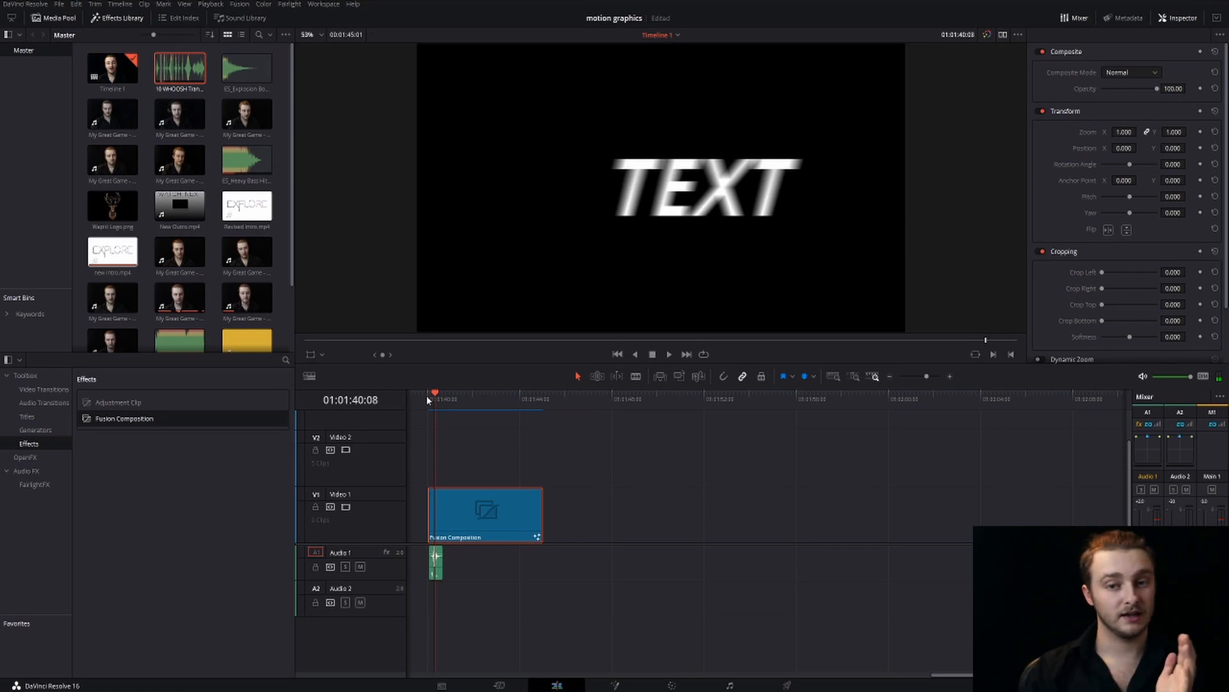
{"action": "key", "text": "Right"}
{"action": "key", "text": "Right"}
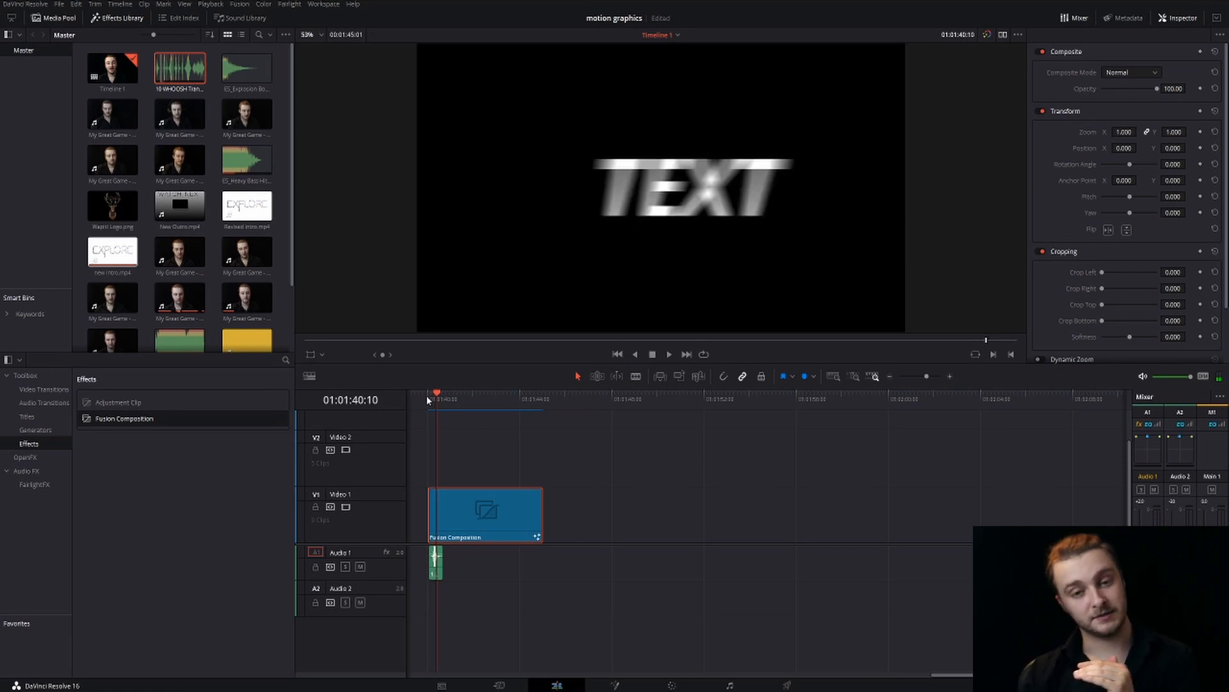
{"action": "key", "text": "Right"}
{"action": "key", "text": "Right"}
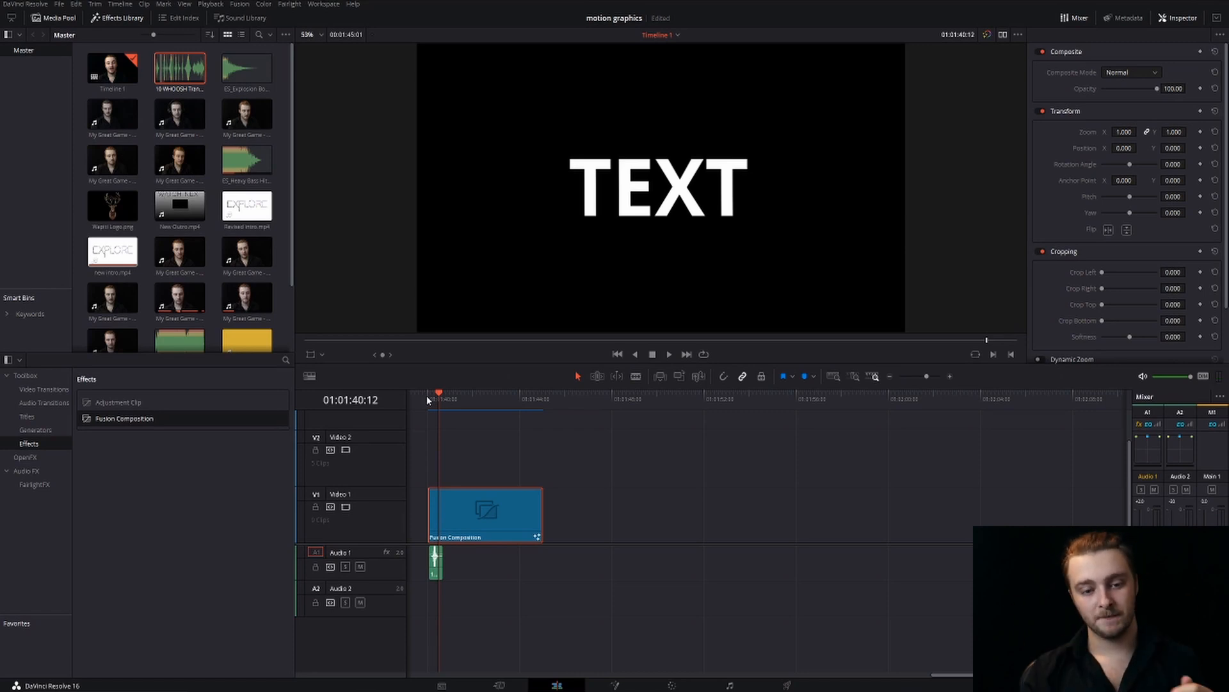
Add a second Fusion Composition to Video 1 after the first one, starting at 01:01:45:21, and select it
{"action": "left_click", "coordinate": [429, 397]}
{"action": "left_click_drag", "start_coordinate": [429, 397], "coordinate": [563, 398]}
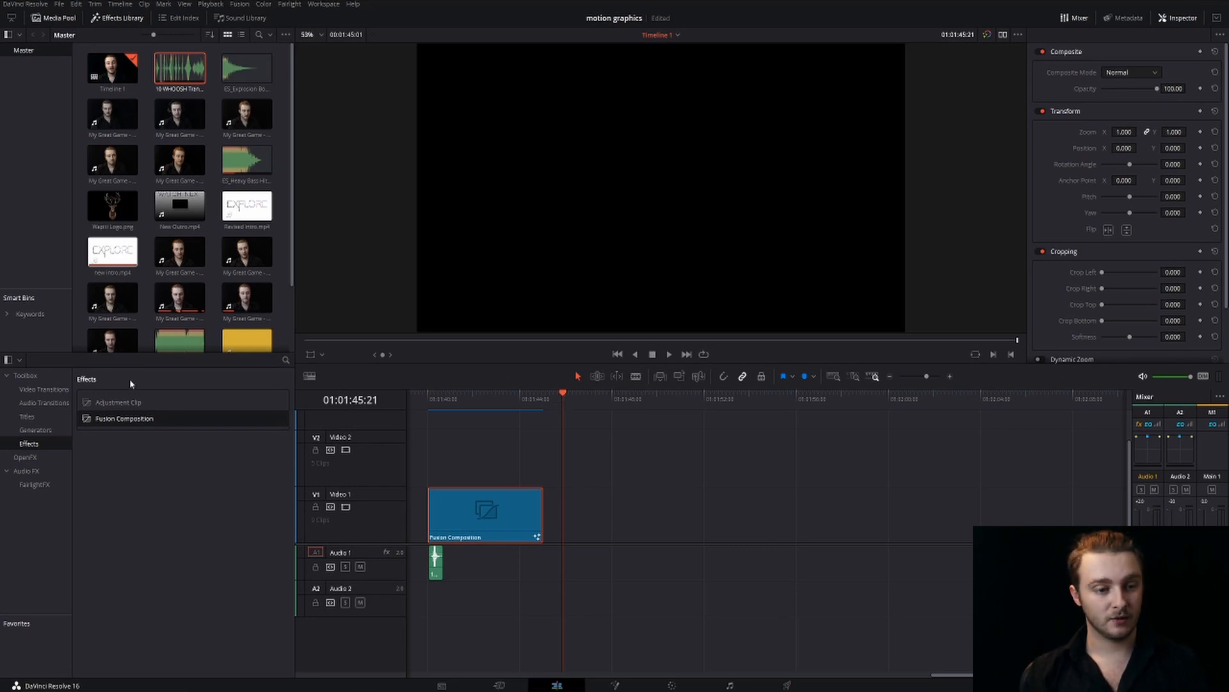
{"action": "left_click_drag", "start_coordinate": [101, 420], "coordinate": [589, 522]}
{"action": "left_click", "coordinate": [590, 522]}
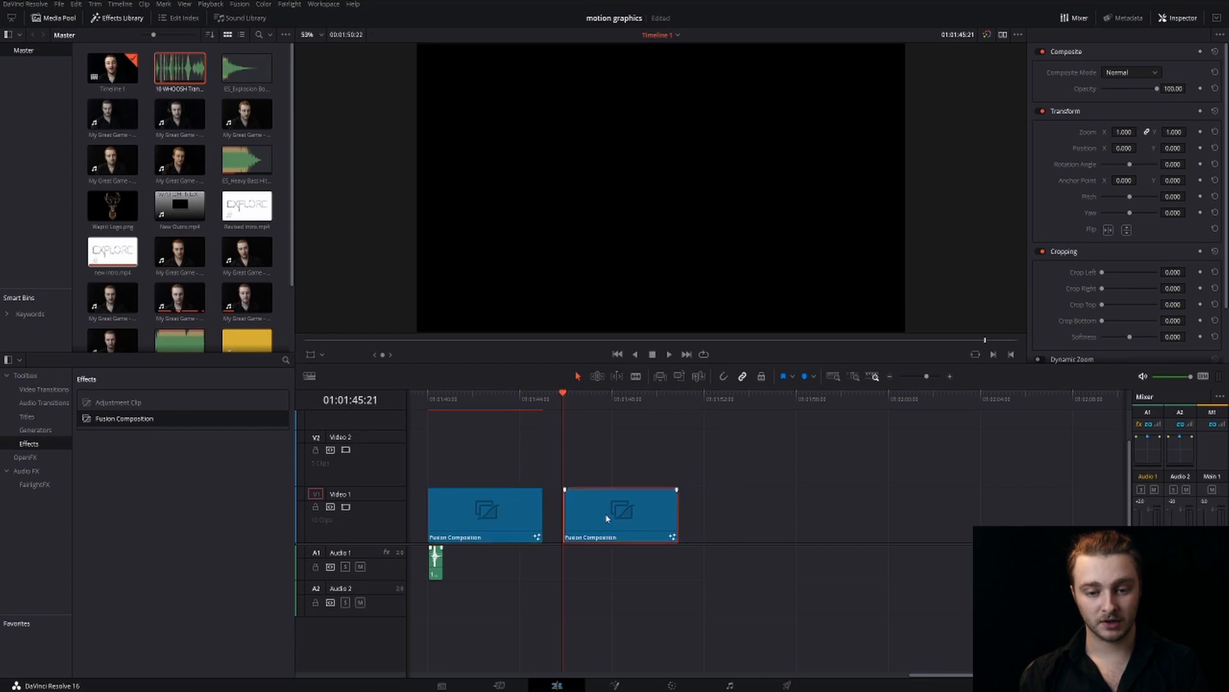
Open the new composition on the Fusion page by choosing clip 15 in the clip strip, and hide the strip
{"action": "left_click", "coordinate": [616, 684]}
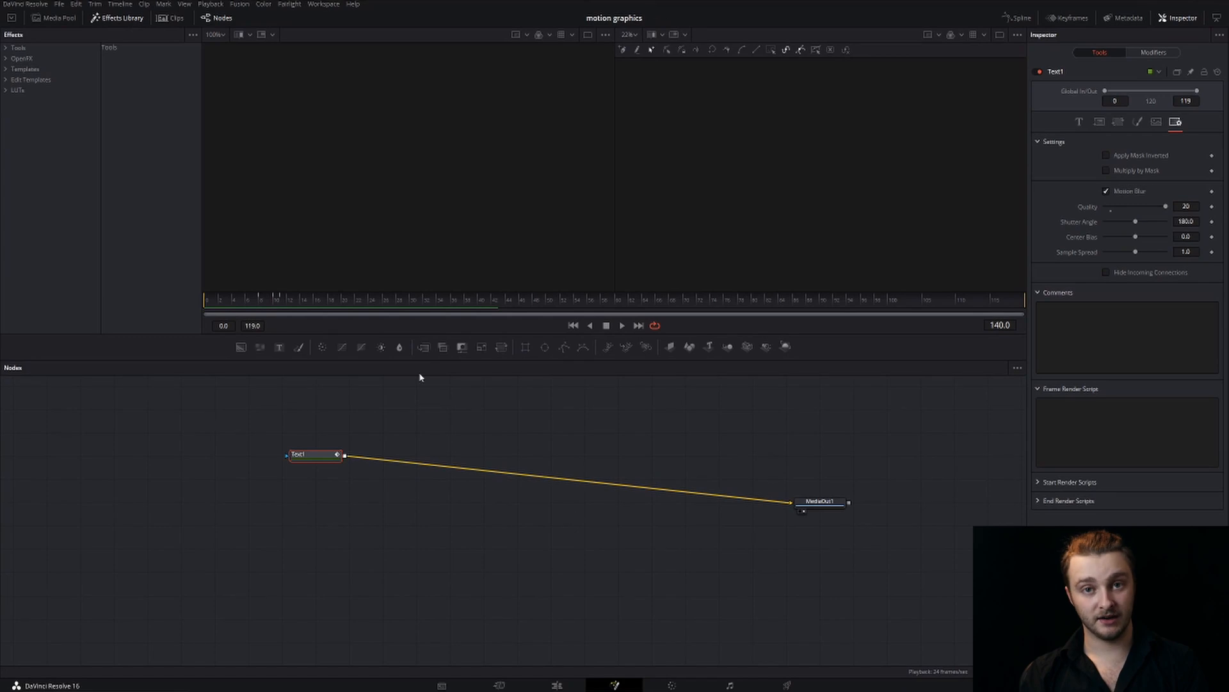
{"action": "left_click", "coordinate": [171, 18]}
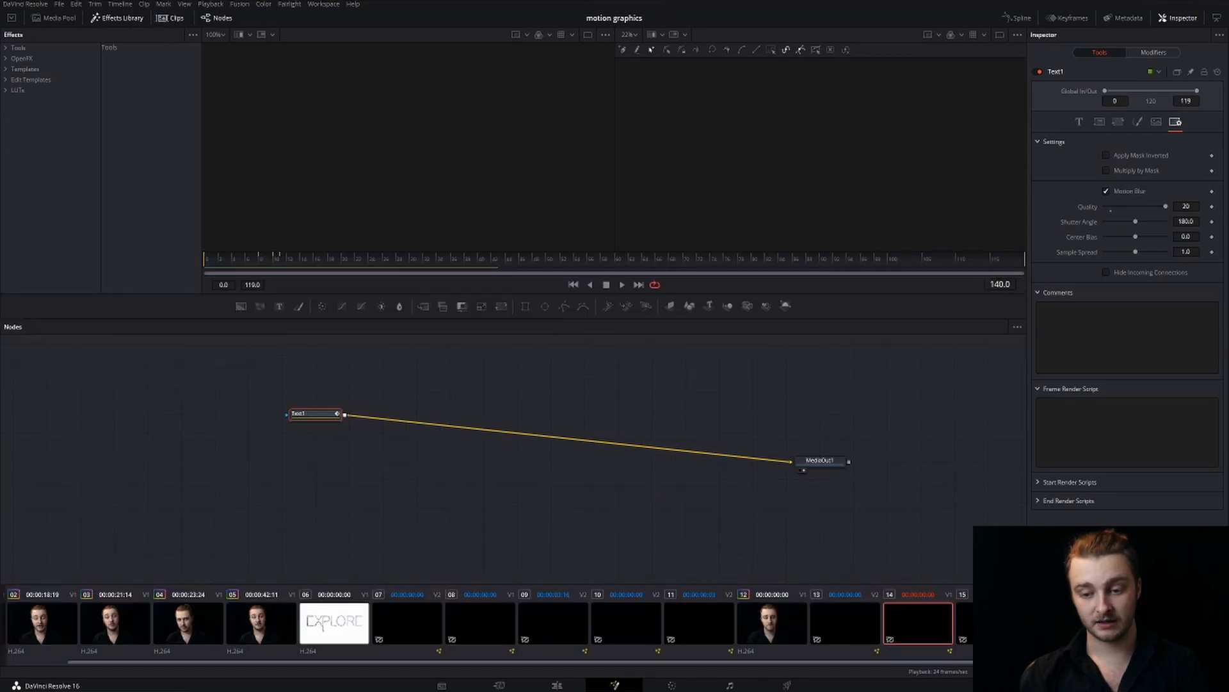
{"action": "key", "text": "Delete"}
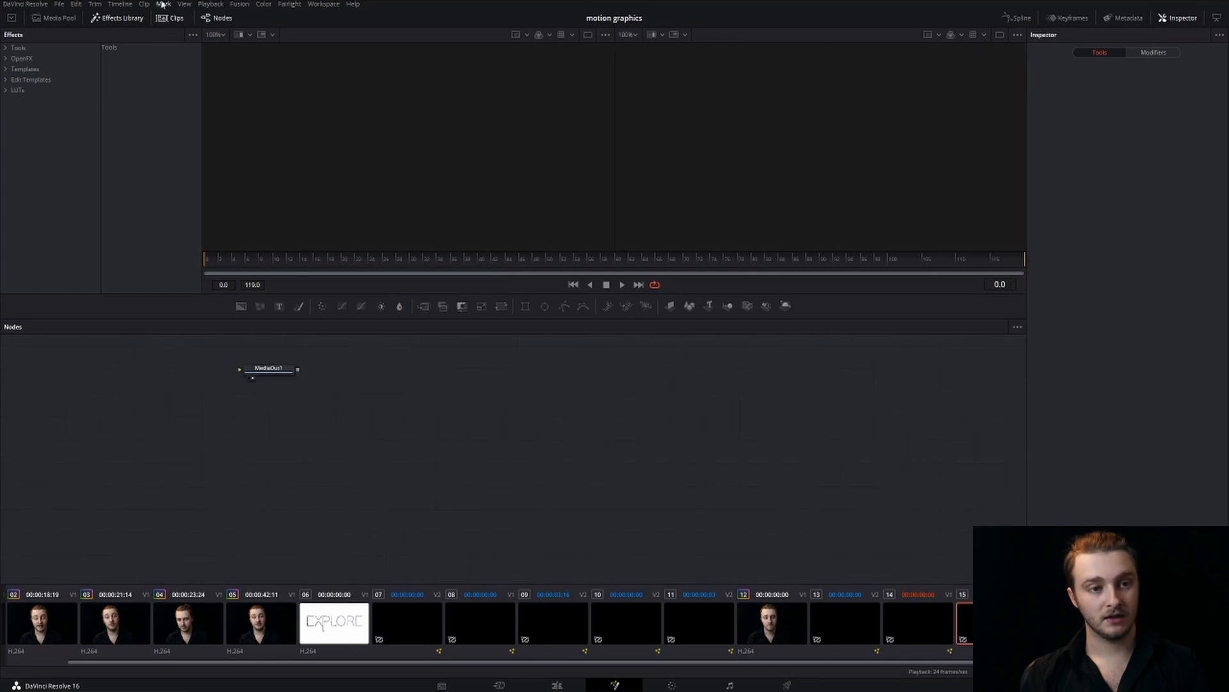
{"action": "left_click", "coordinate": [171, 18]}
Move MediaOut1 away from the node graph's edge, add a Text node, and connect its output to MediaOut1
{"action": "left_click_drag", "start_coordinate": [264, 408], "coordinate": [660, 530]}
{"action": "left_click", "coordinate": [279, 347]}
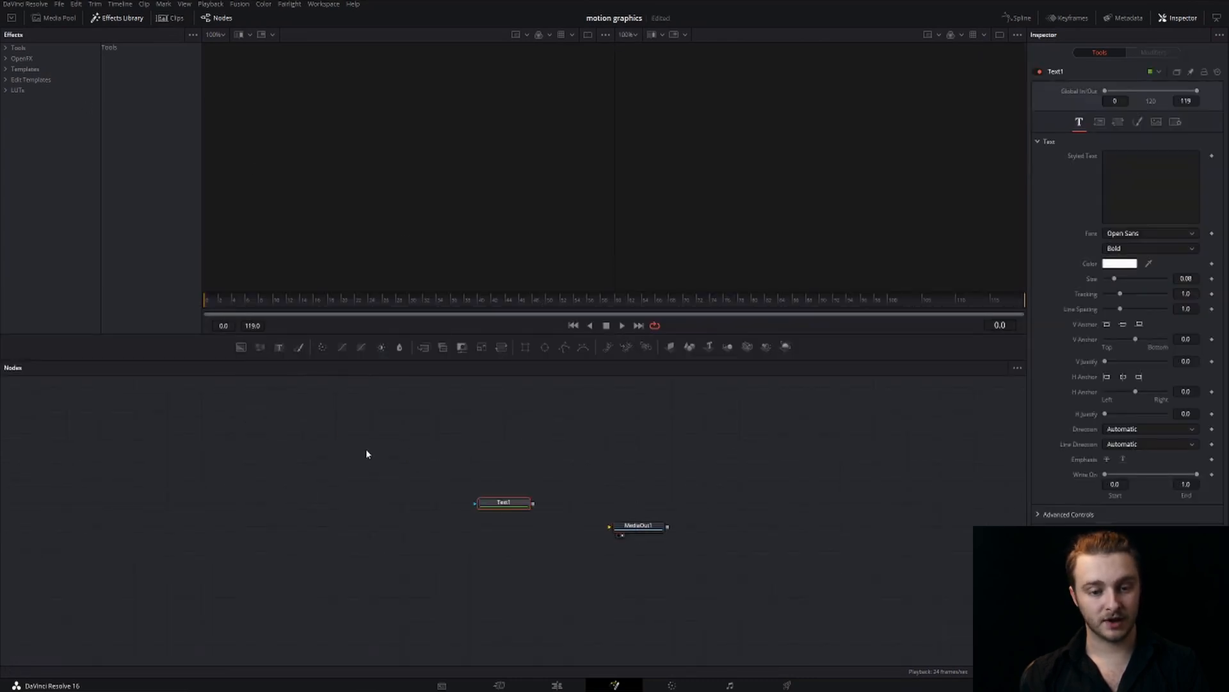
{"action": "left_click_drag", "start_coordinate": [534, 505], "coordinate": [611, 526]}
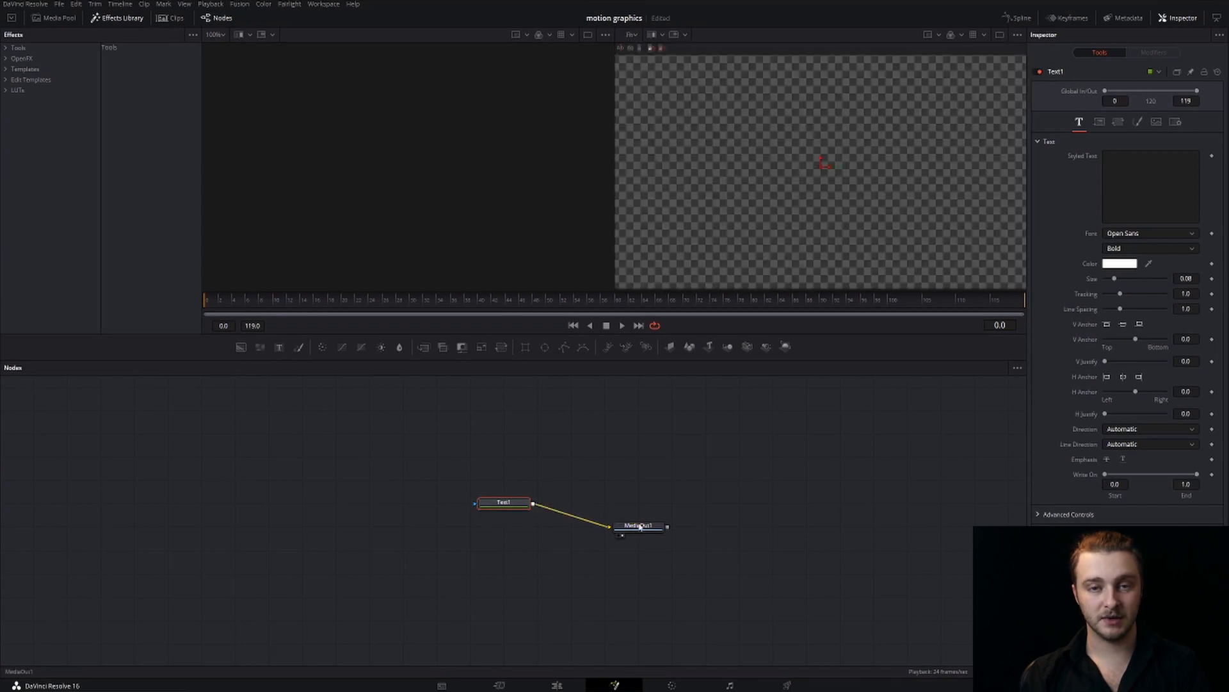
Set Text1 to read TEXT in Impact at size 0.5, and space its node further from MediaOut1
{"action": "left_click", "coordinate": [1127, 180]}
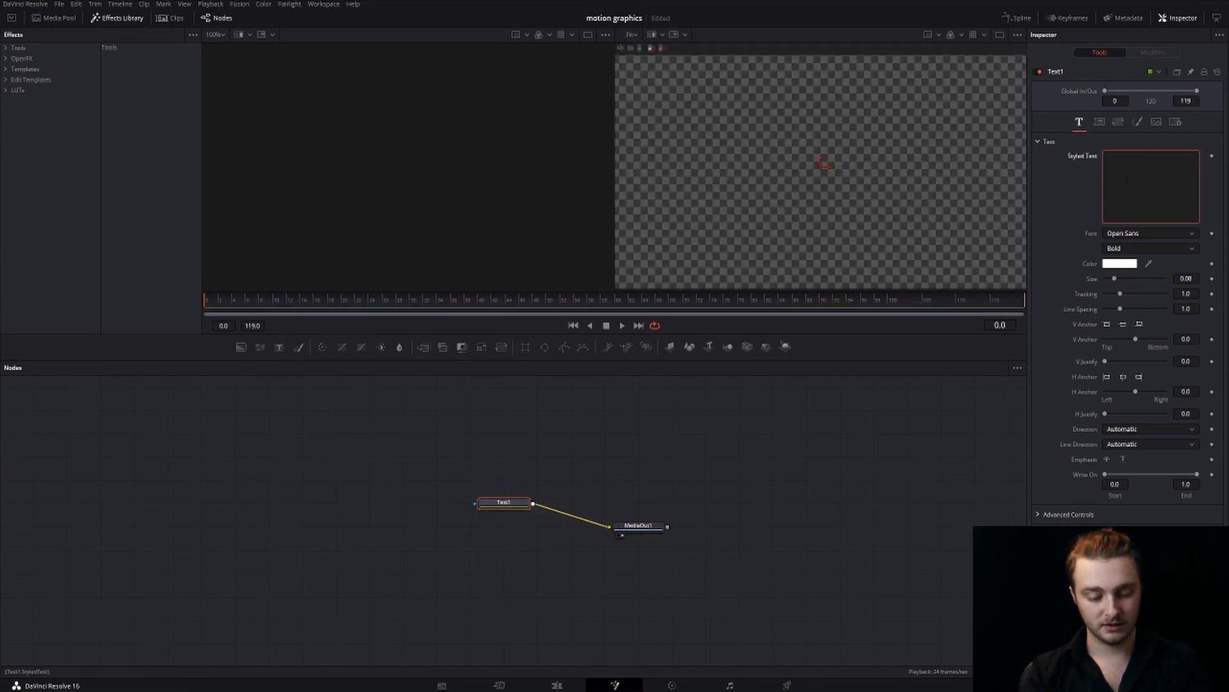
{"action": "type", "text": "TEXT"}
{"action": "left_click", "coordinate": [1114, 233]}
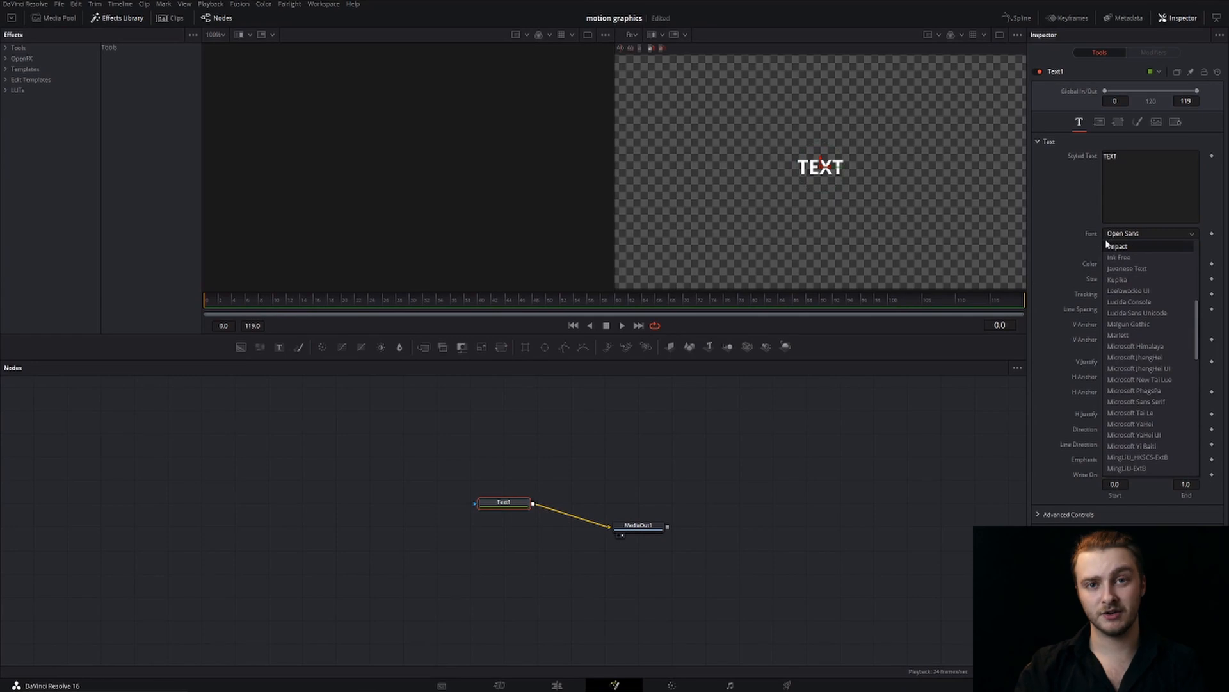
{"action": "left_click", "coordinate": [1120, 246]}
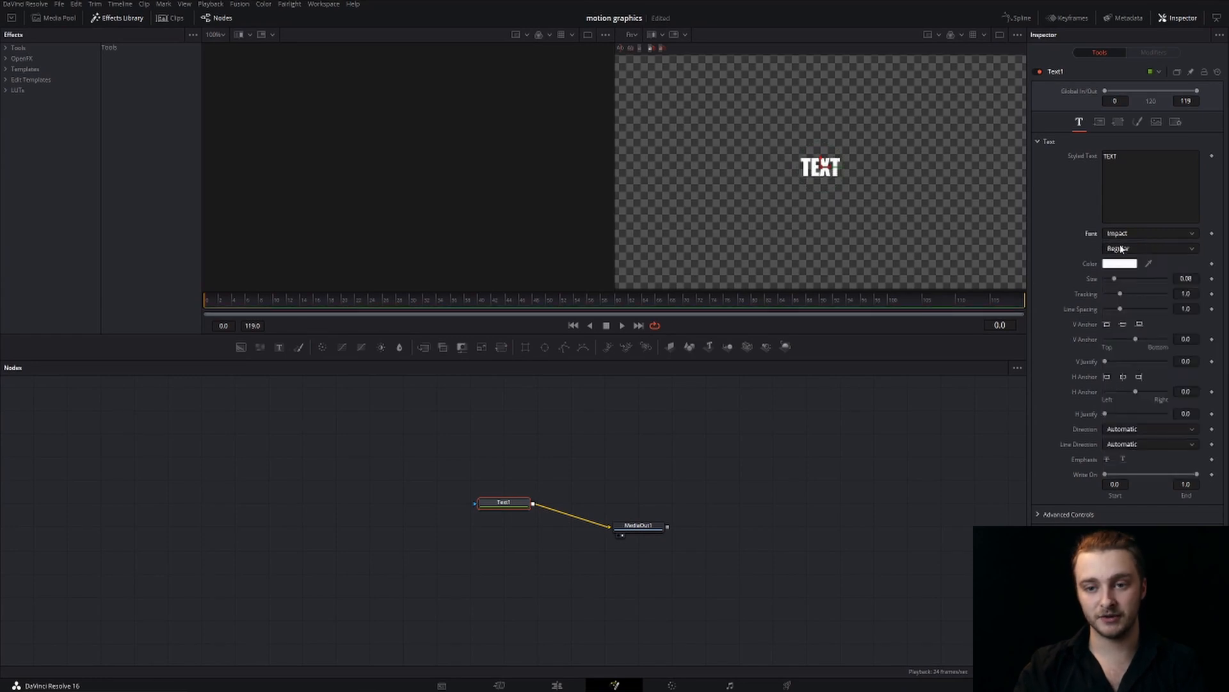
{"action": "left_click_drag", "start_coordinate": [1114, 280], "coordinate": [1166, 278]}
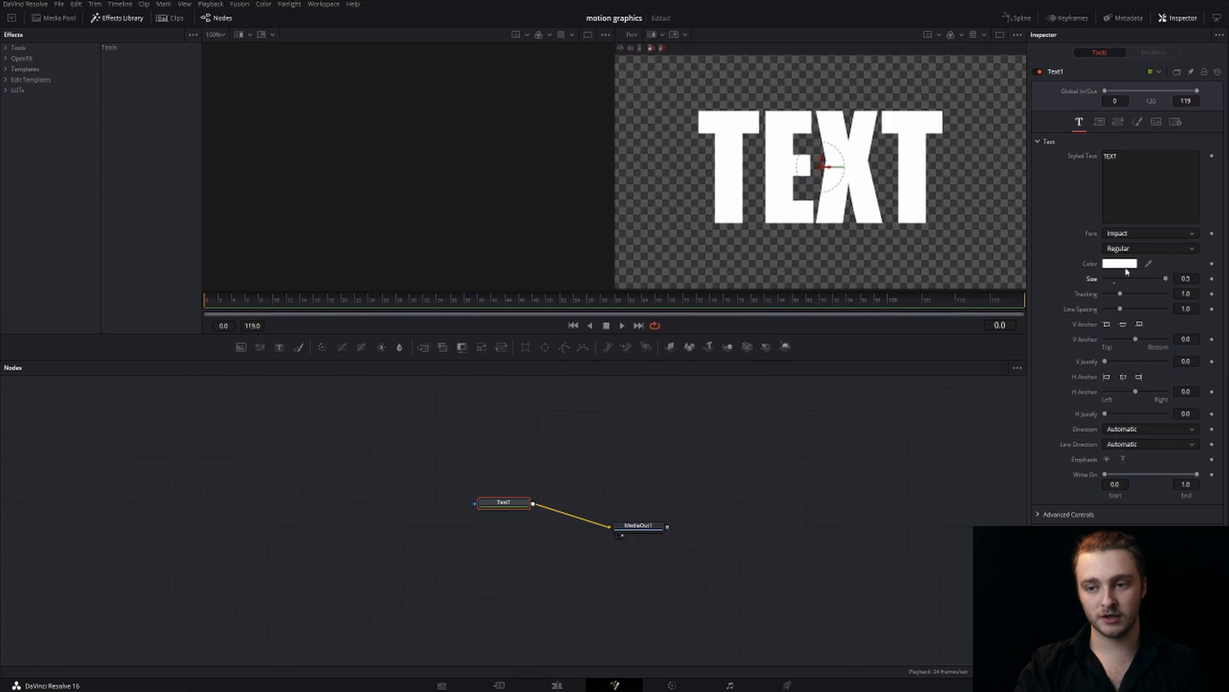
{"action": "left_click_drag", "start_coordinate": [492, 506], "coordinate": [425, 505]}
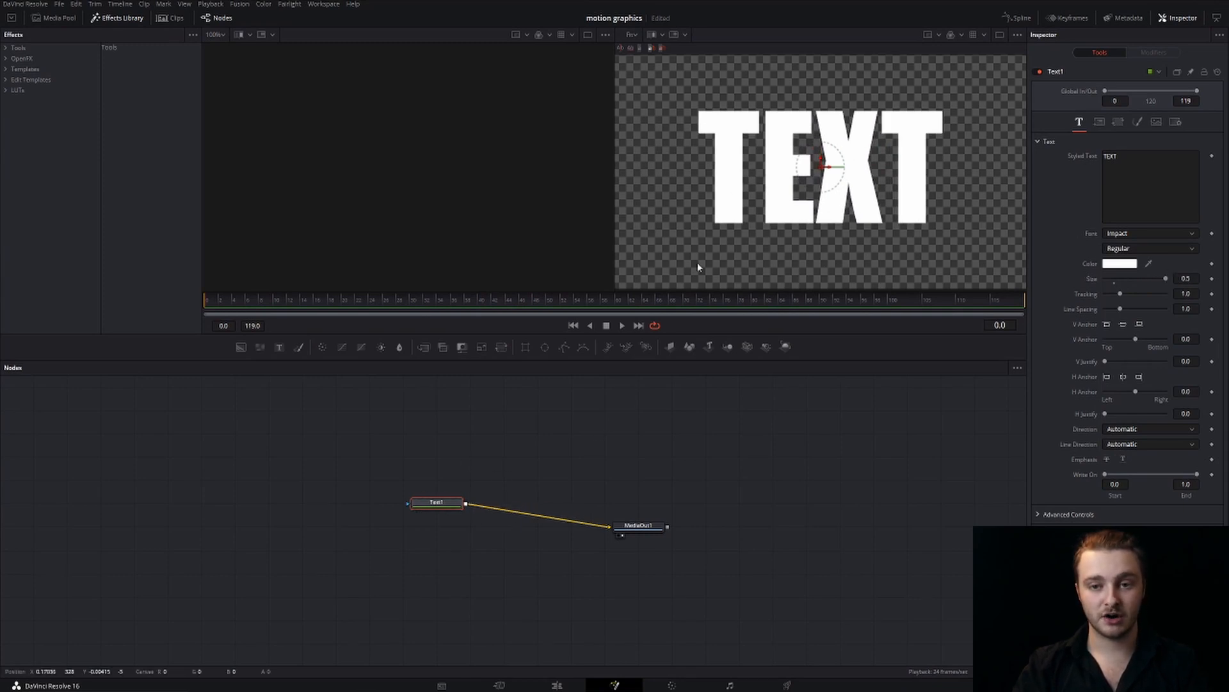
Move the text above the frame to Center Y about 1.24 and keyframe Center at frame 0
{"action": "left_click_drag", "start_coordinate": [783, 182], "coordinate": [779, 91]}
{"action": "left_click", "coordinate": [1099, 122]}
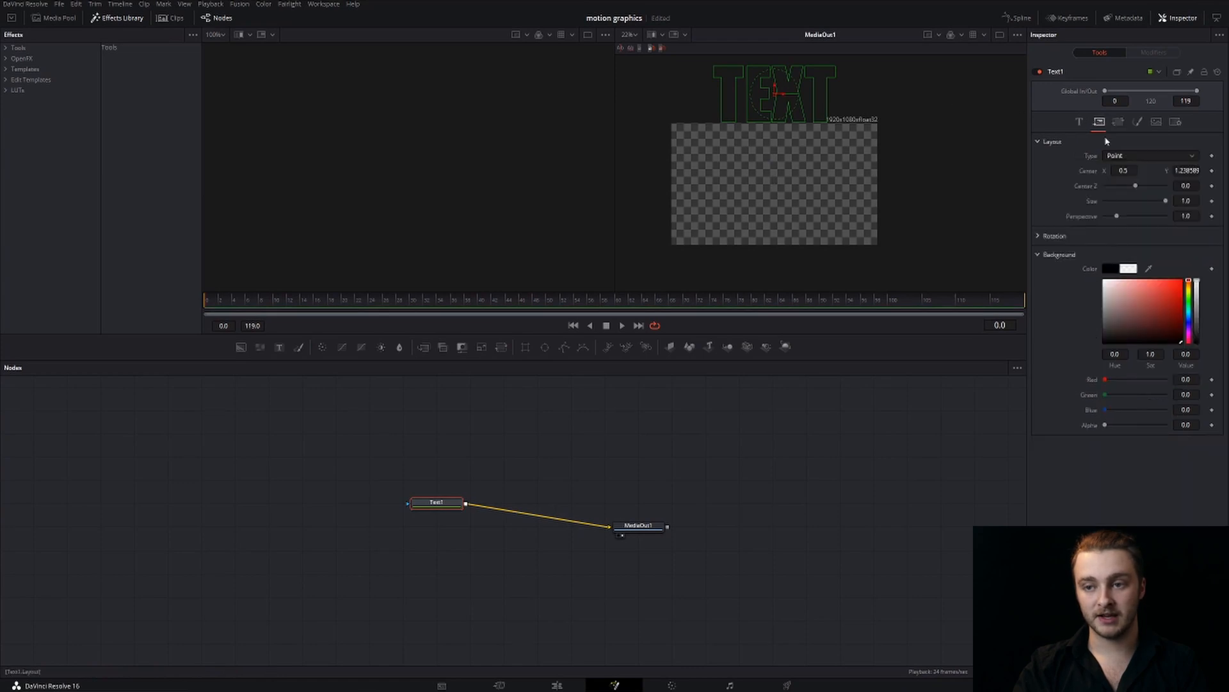
{"action": "left_click", "coordinate": [1211, 171]}
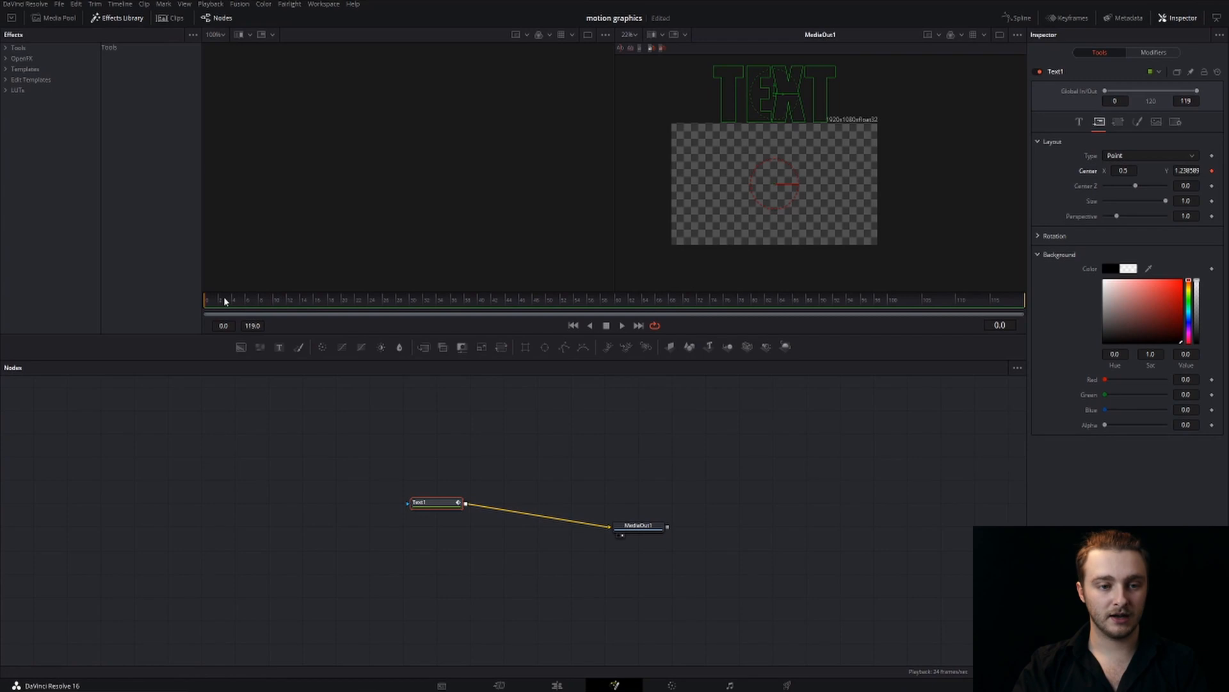
Keyframe the text's Center Y at about 0.49 on frame 12 and 0.5 on frame 14
{"action": "left_click_drag", "start_coordinate": [272, 301], "coordinate": [289, 301]}
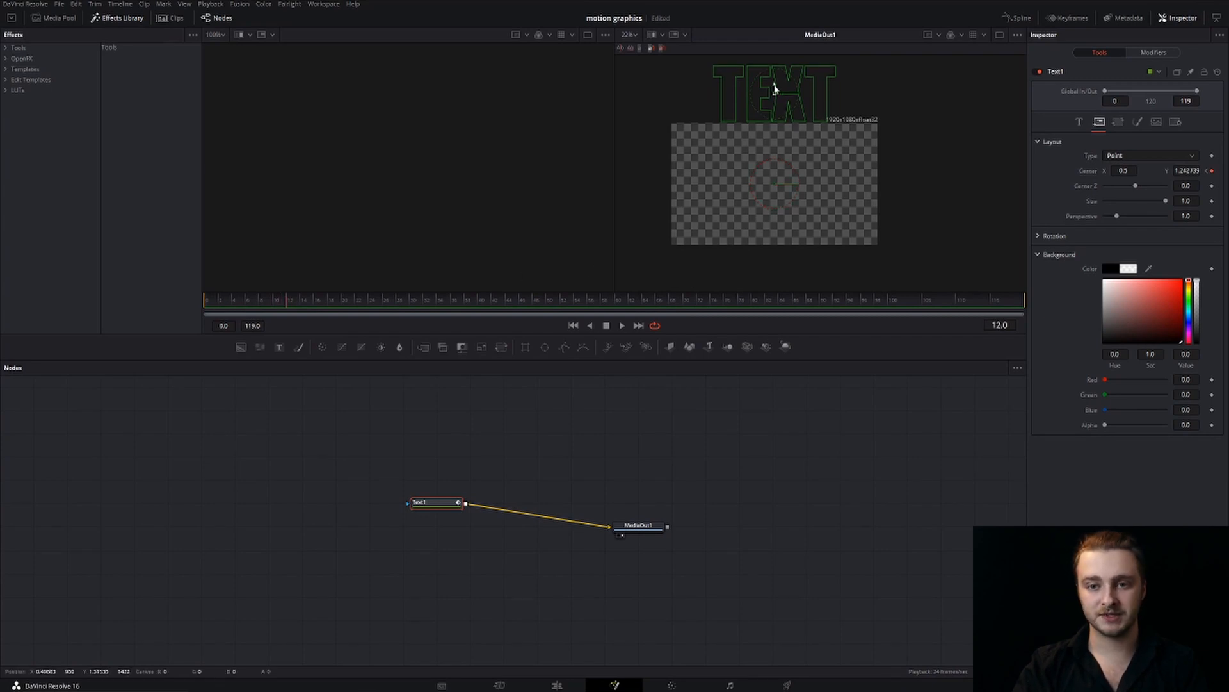
{"action": "left_click_drag", "start_coordinate": [775, 89], "coordinate": [792, 181]}
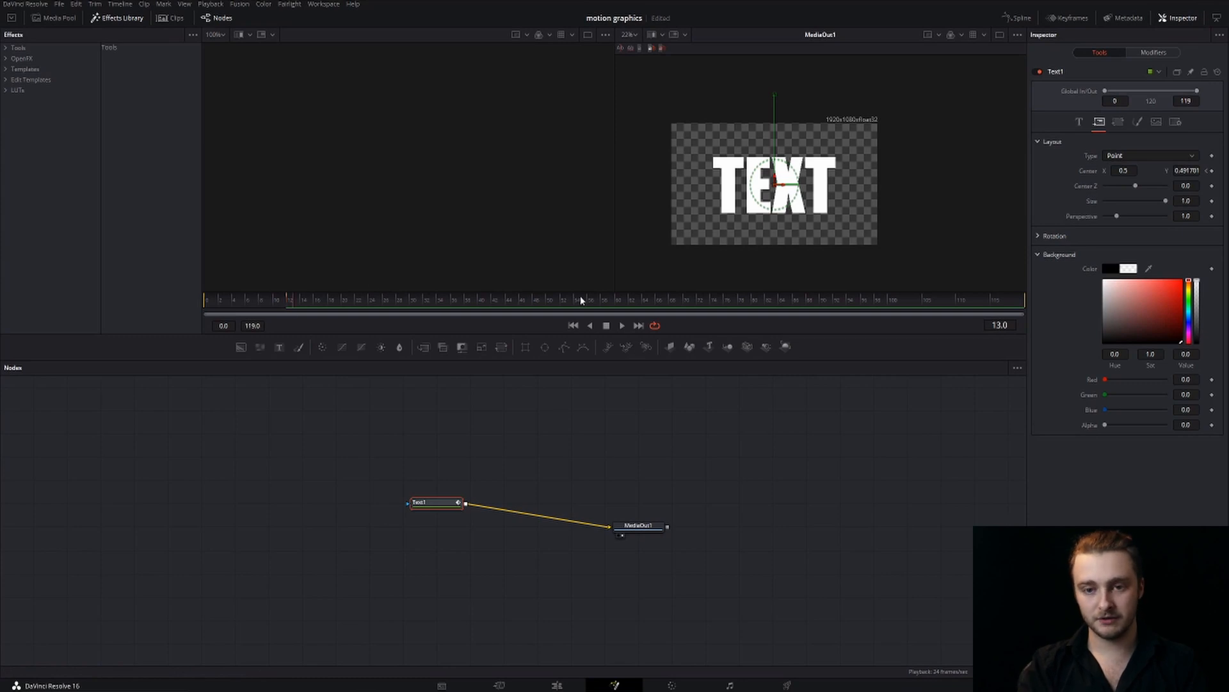
{"action": "key", "text": "Right"}
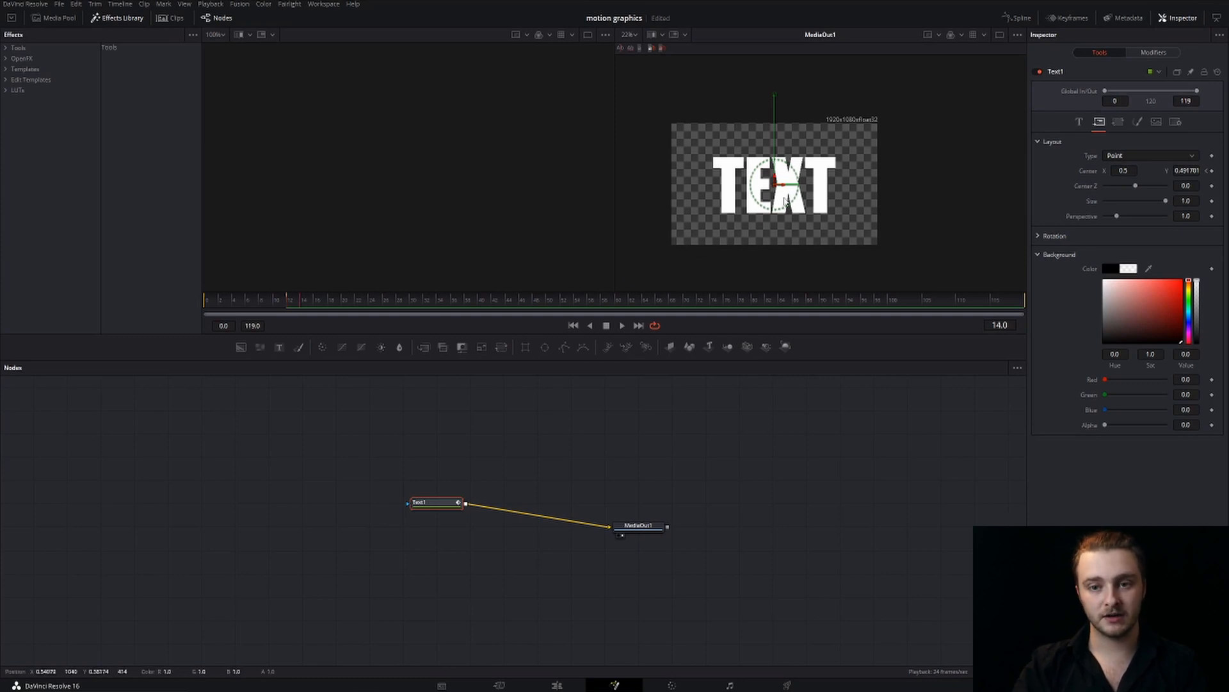
{"action": "left_click_drag", "start_coordinate": [774, 176], "coordinate": [774, 175]}
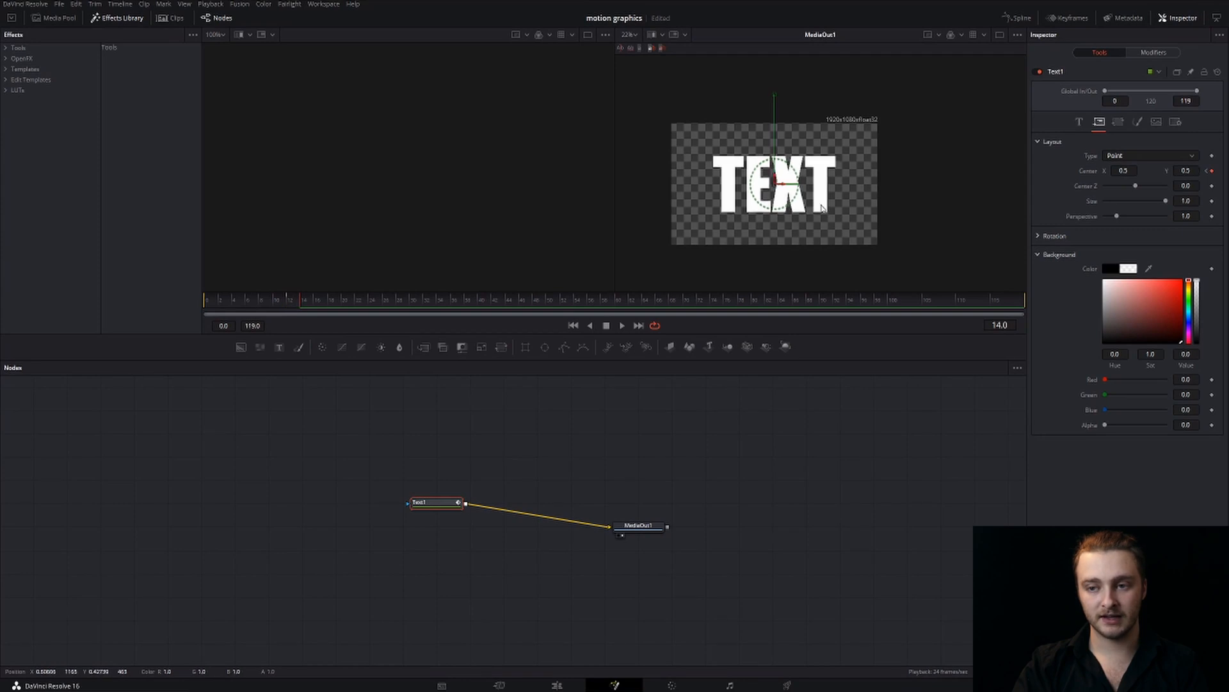
Play the drop-in animation from frame 0 to review the text's landing
{"action": "key", "text": "space"}
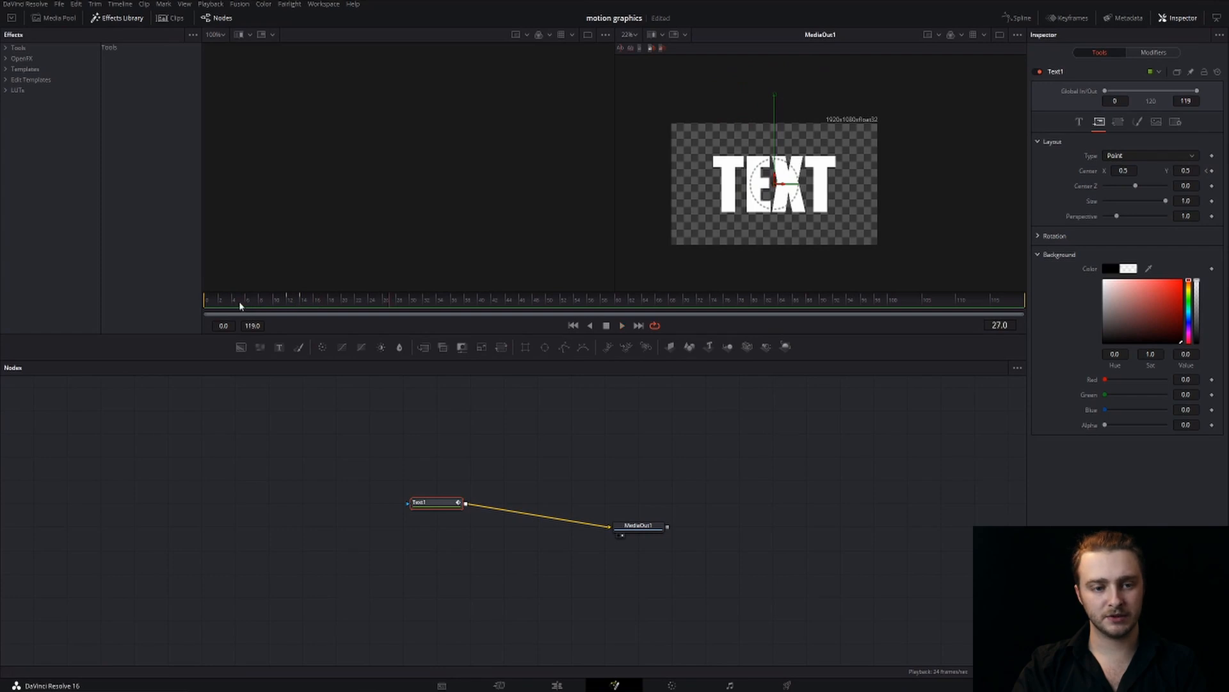
{"action": "left_click_drag", "start_coordinate": [239, 303], "coordinate": [190, 305]}
{"action": "key", "text": "space"}
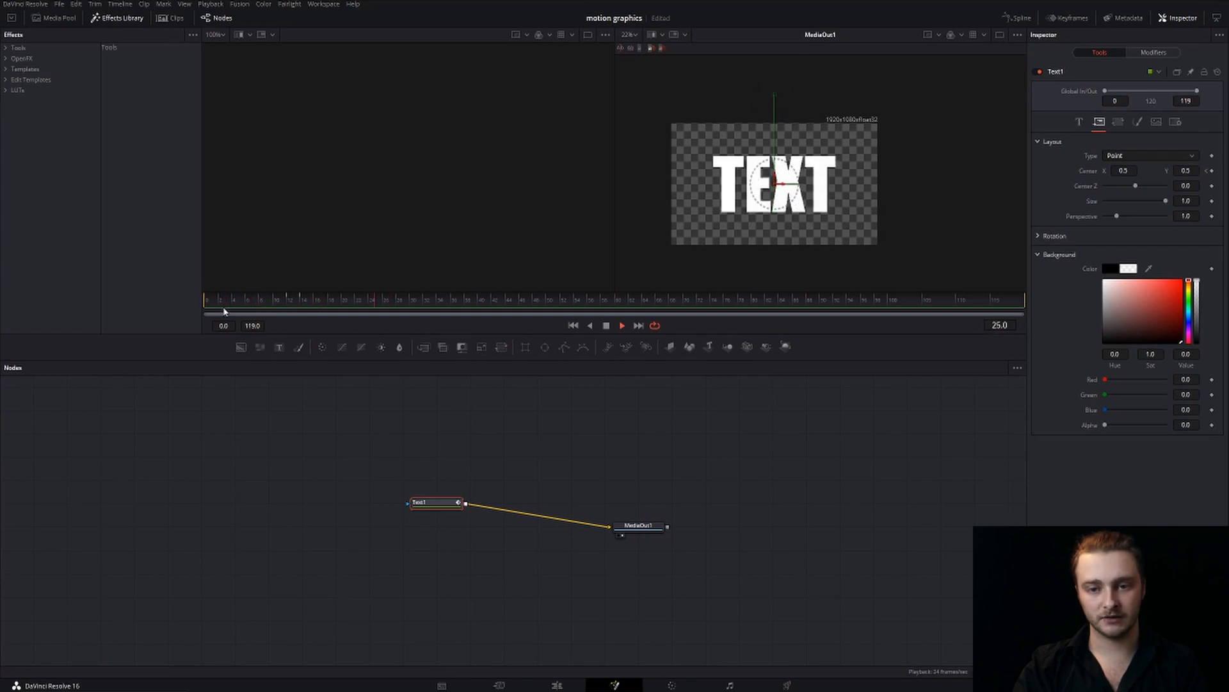
Lower the frame 12 Center keyframe to Y about 0.483 and replay the drop from the start
{"action": "left_click", "coordinate": [287, 307]}
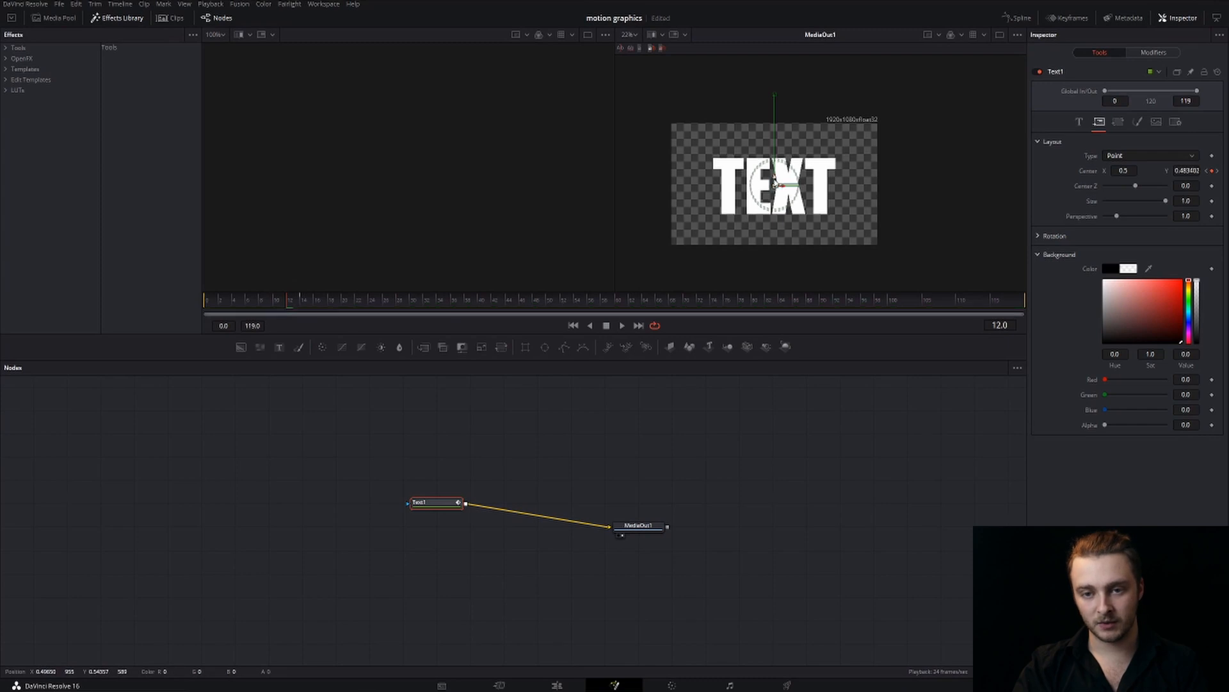
{"action": "key", "text": "space"}
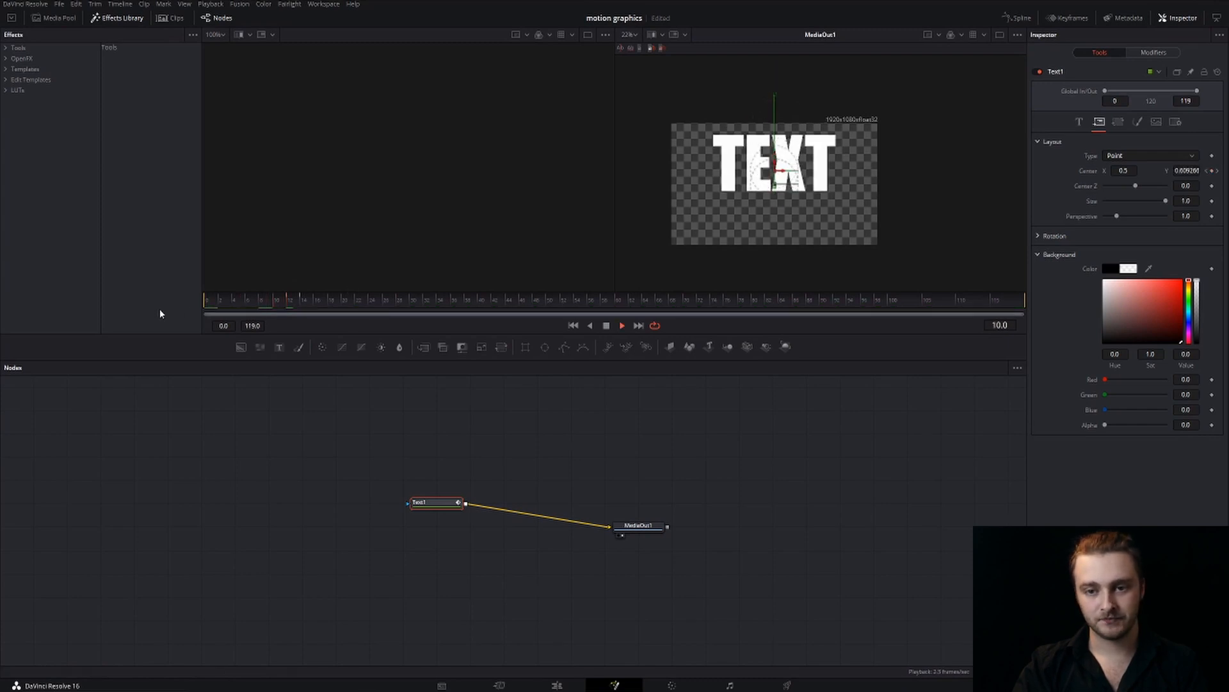
{"action": "left_click_drag", "start_coordinate": [328, 302], "coordinate": [185, 310]}
{"action": "key", "text": "space"}
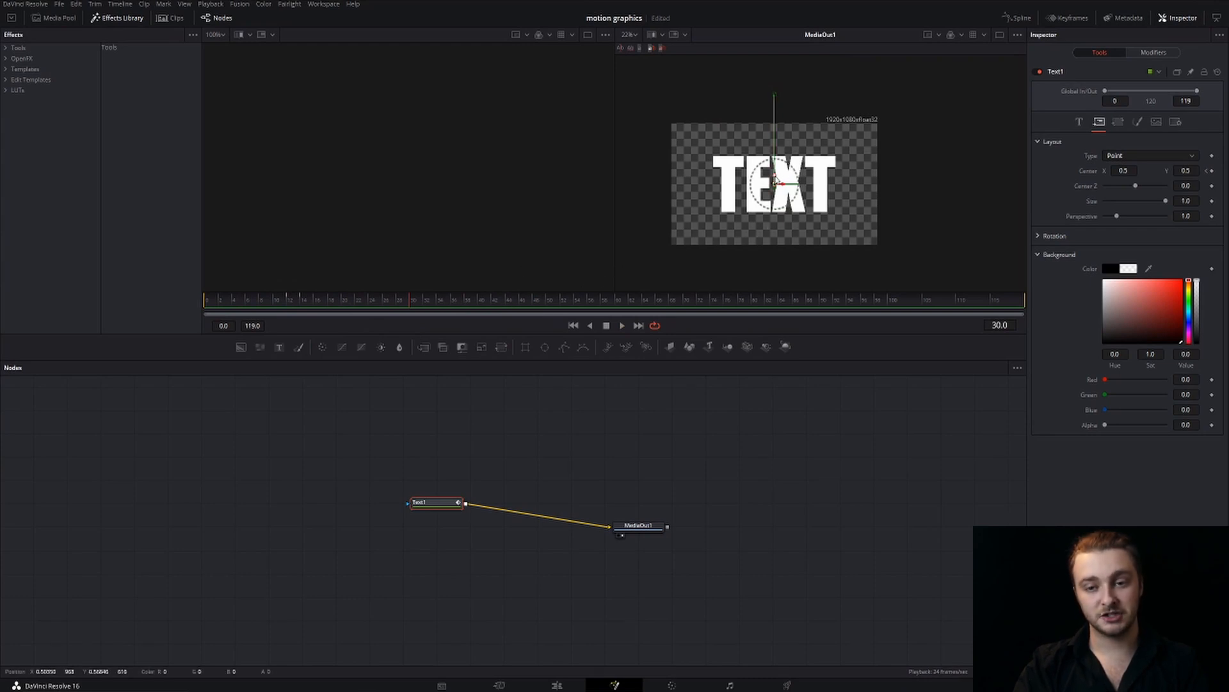
Undo a trial shift of the text on frame 30 and display its Center displacement curve in the Spline editor
{"action": "mouse_move", "coordinate": [775, 182]}
{"action": "left_mouse_down"}
{"action": "mouse_move", "coordinate": [774, 157]}
{"action": "mouse_move", "coordinate": [778, 184]}
{"action": "left_mouse_up"}
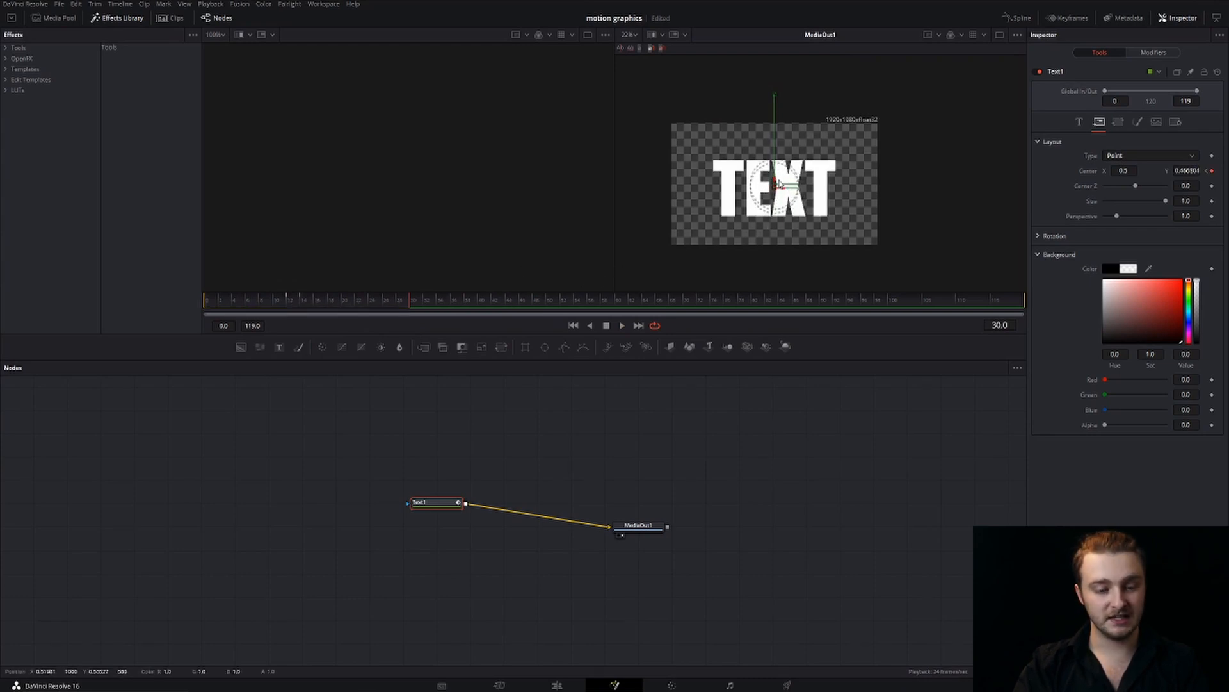
{"action": "key", "text": "ctrl+z"}
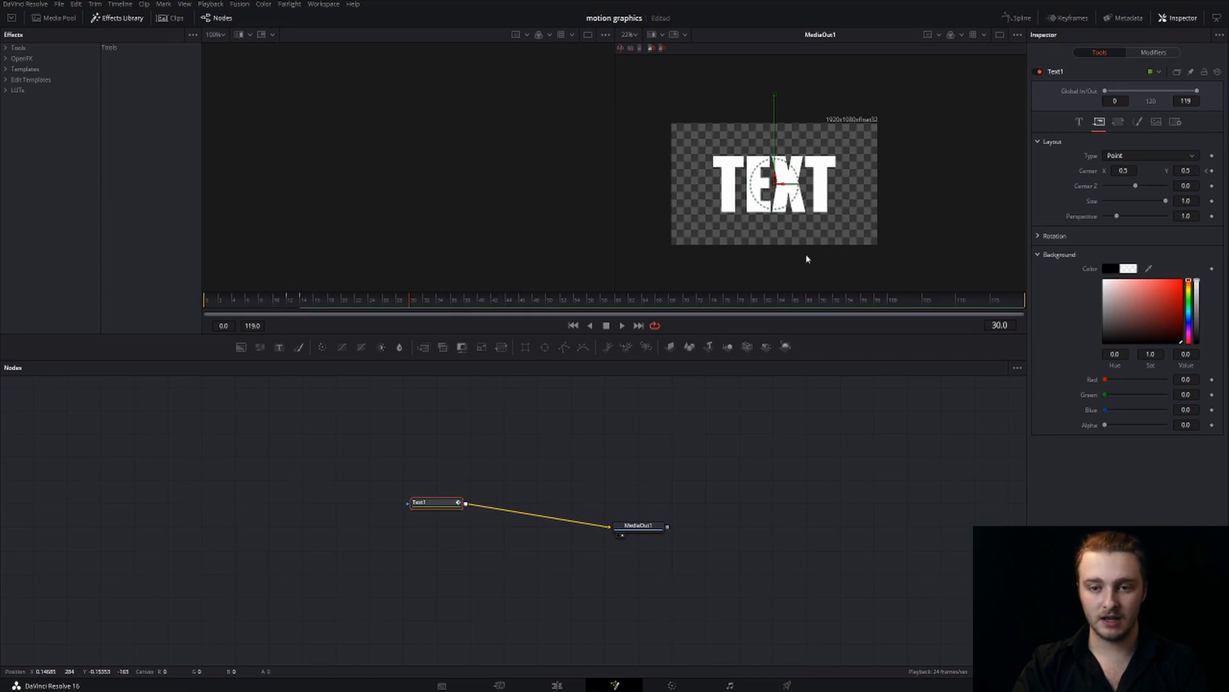
{"action": "left_click", "coordinate": [1020, 18]}
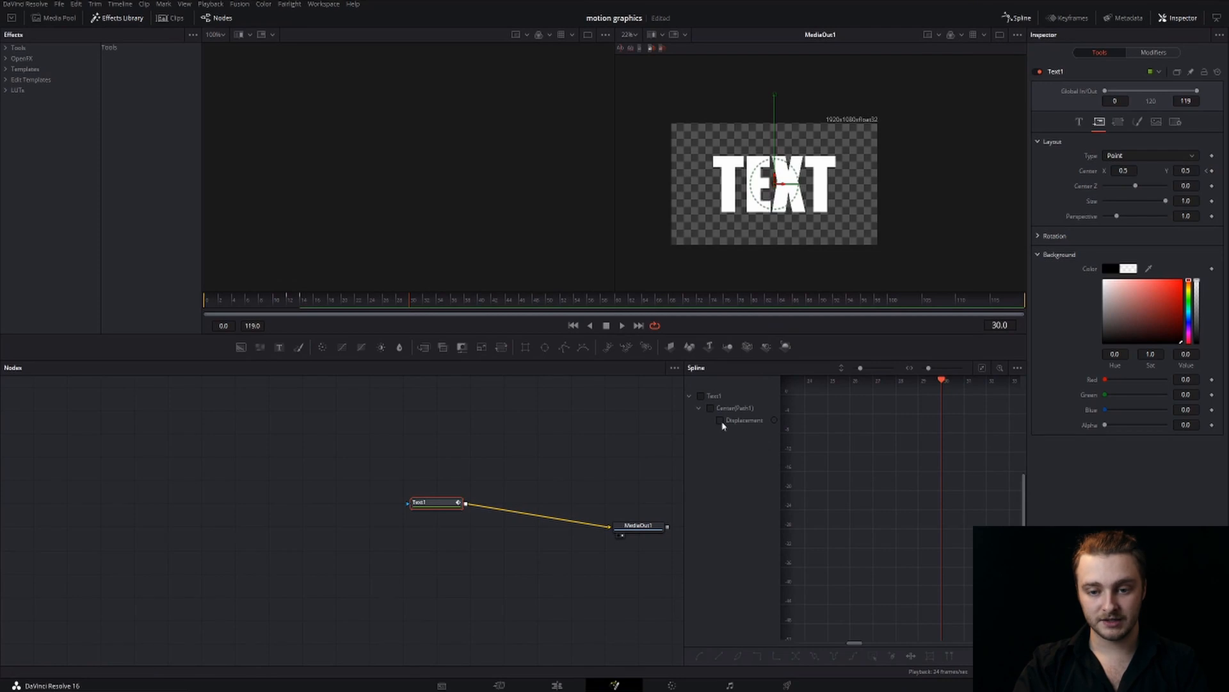
{"action": "left_click", "coordinate": [710, 408]}
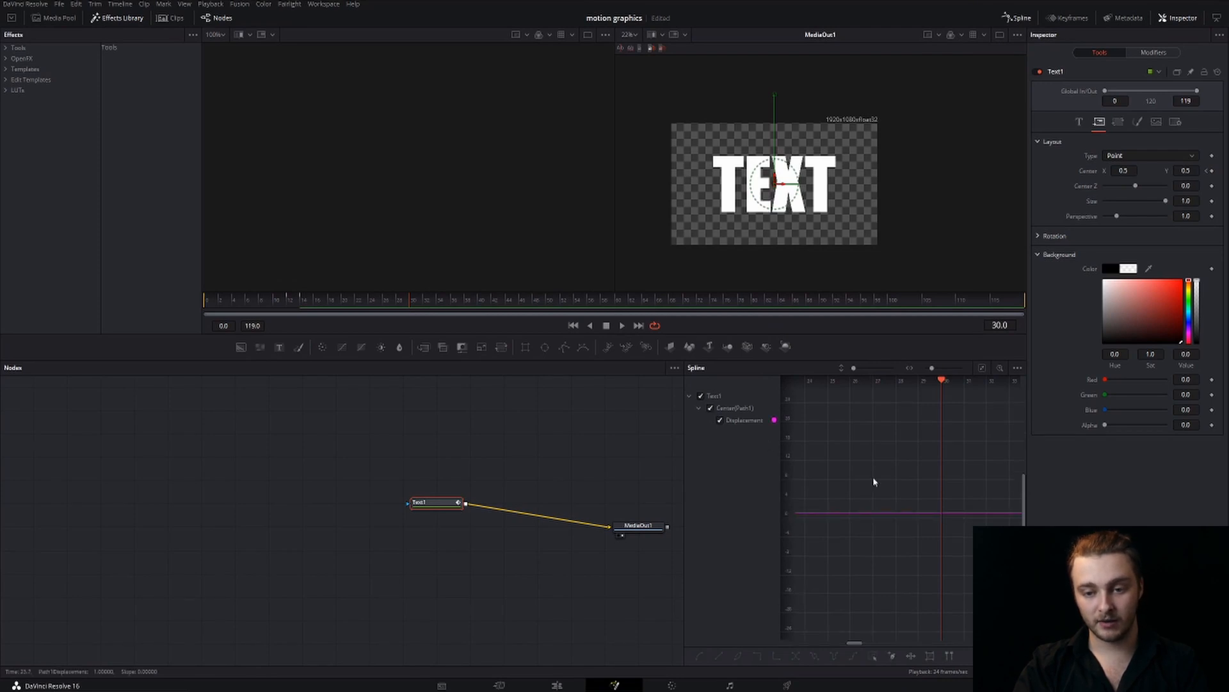
Try steepening the start of the displacement curve by pulling up the frame 0 keyframe's handle
{"action": "left_click", "coordinate": [288, 303]}
{"action": "mouse_move", "coordinate": [906, 553]}
{"action": "left_mouse_down"}
{"action": "mouse_move", "coordinate": [886, 543]}
{"action": "mouse_move", "coordinate": [895, 559]}
{"action": "mouse_move", "coordinate": [923, 556]}
{"action": "left_mouse_up"}
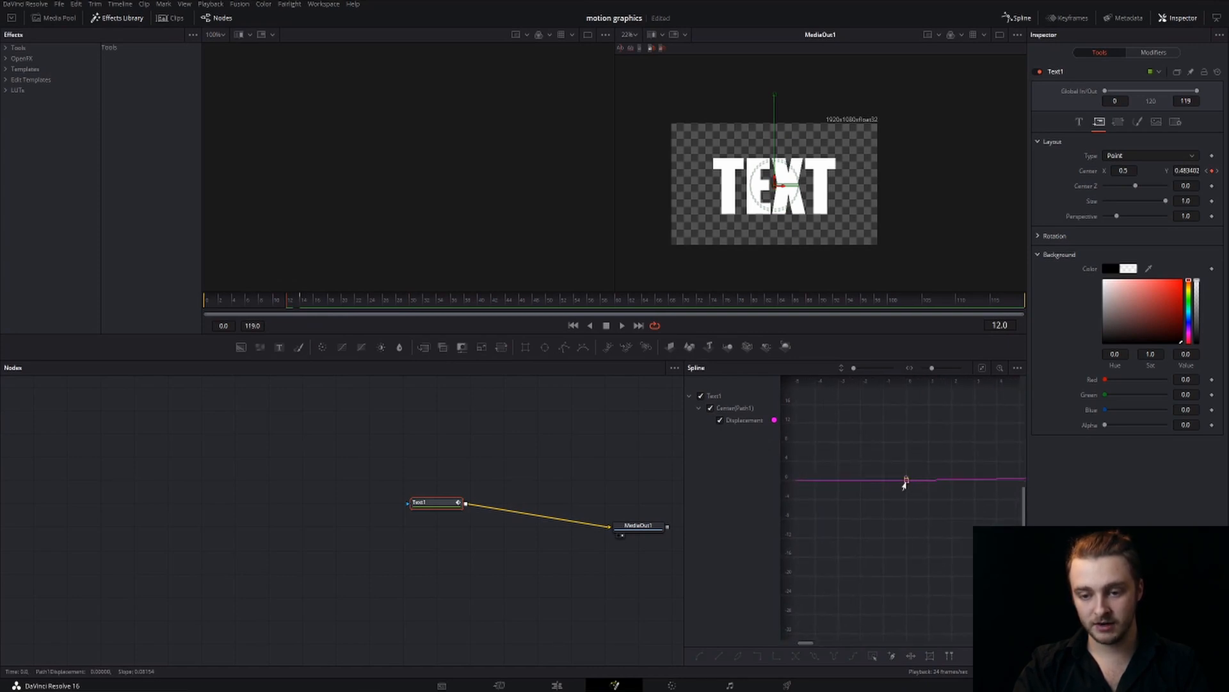
{"action": "left_click", "coordinate": [906, 480]}
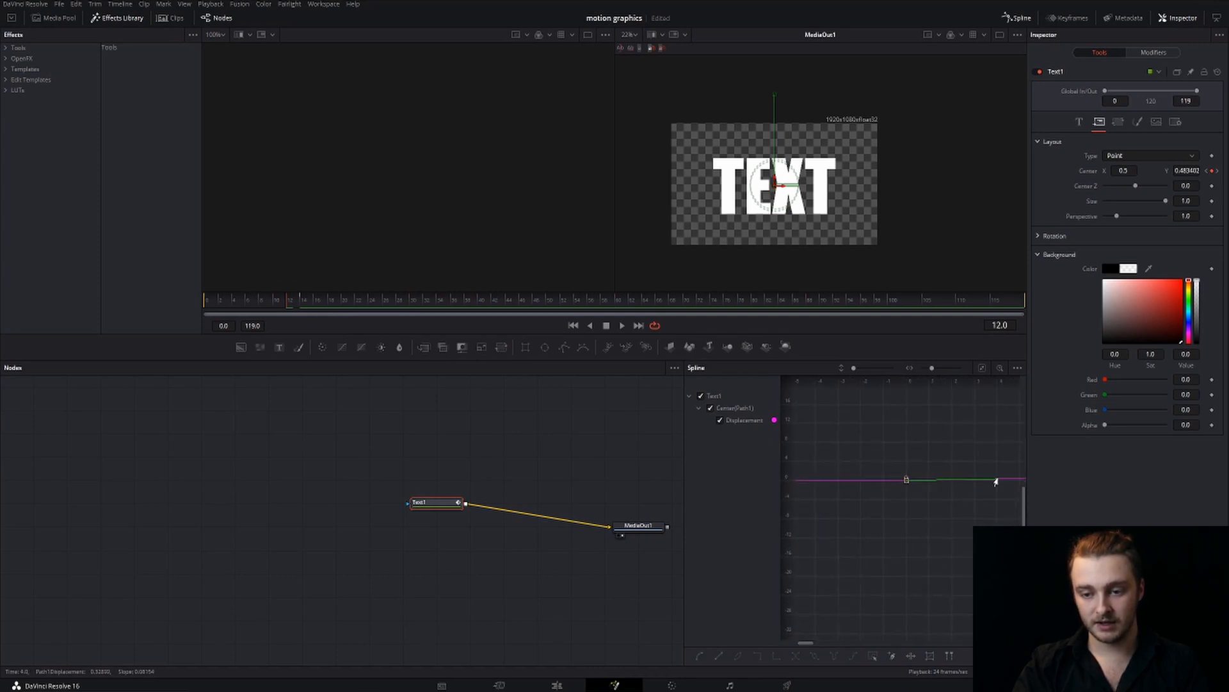
{"action": "left_click_drag", "start_coordinate": [996, 481], "coordinate": [905, 407]}
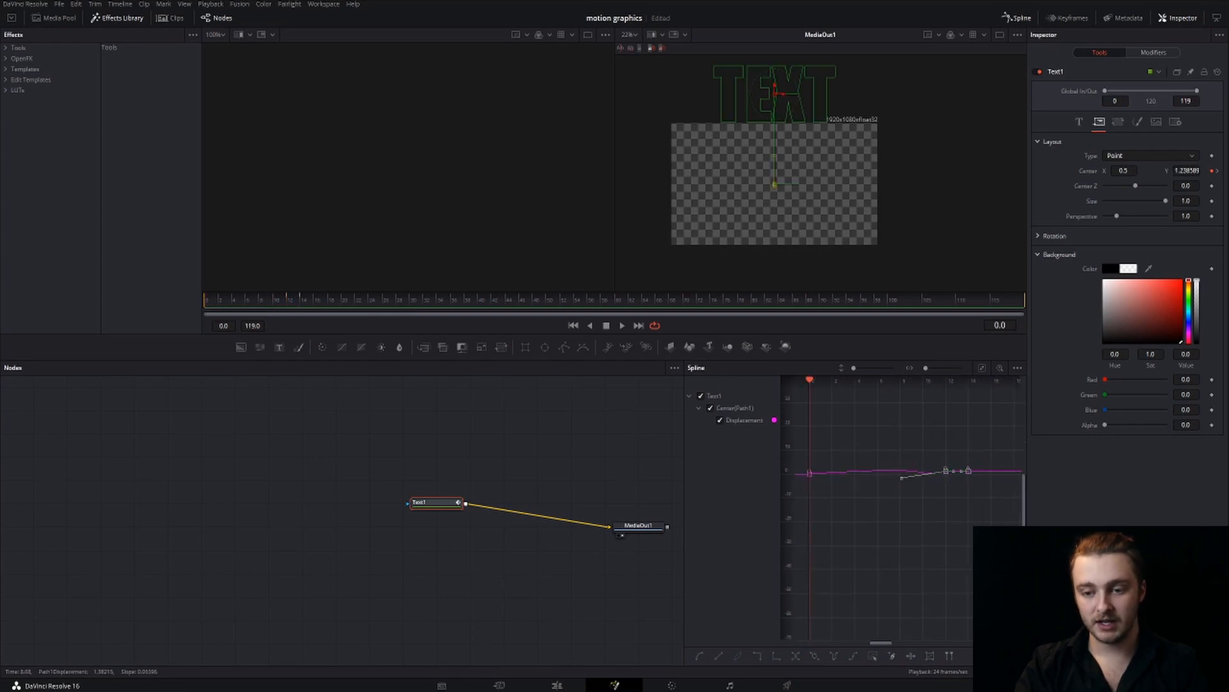
Move the two landing keyframes of the displacement curve together to frames 4 and 6
{"action": "left_click", "coordinate": [920, 550]}
{"action": "left_click_drag", "start_coordinate": [948, 485], "coordinate": [1008, 546]}
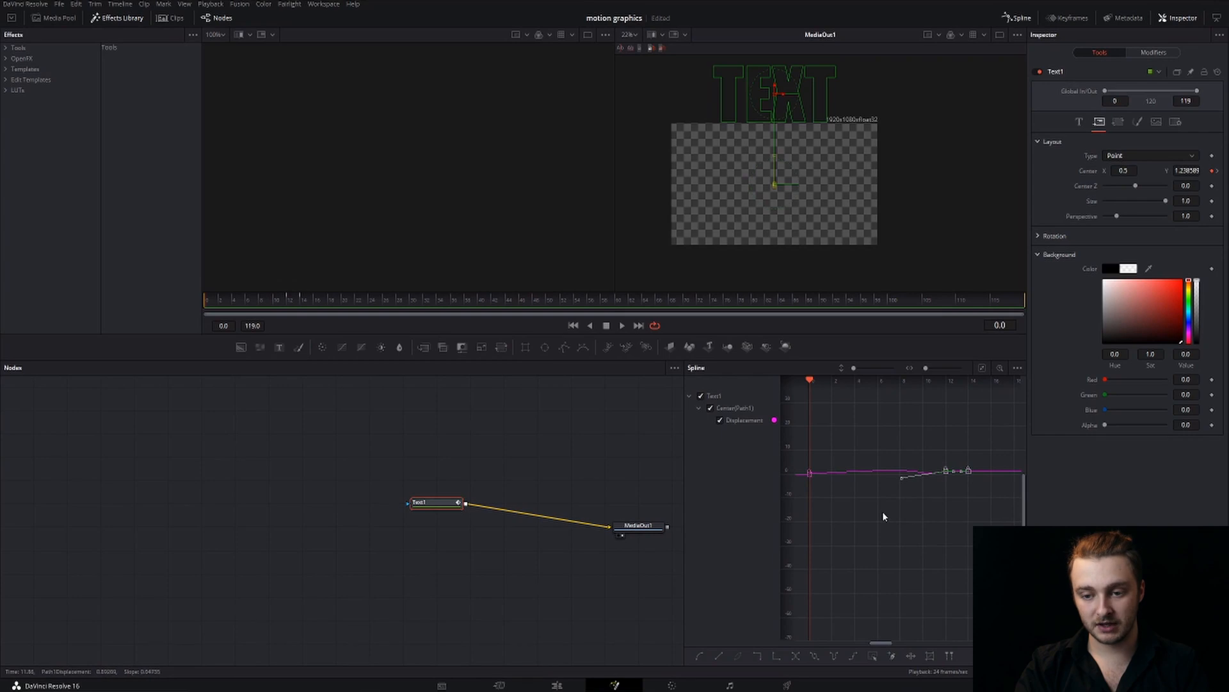
{"action": "left_click_drag", "start_coordinate": [968, 472], "coordinate": [875, 475]}
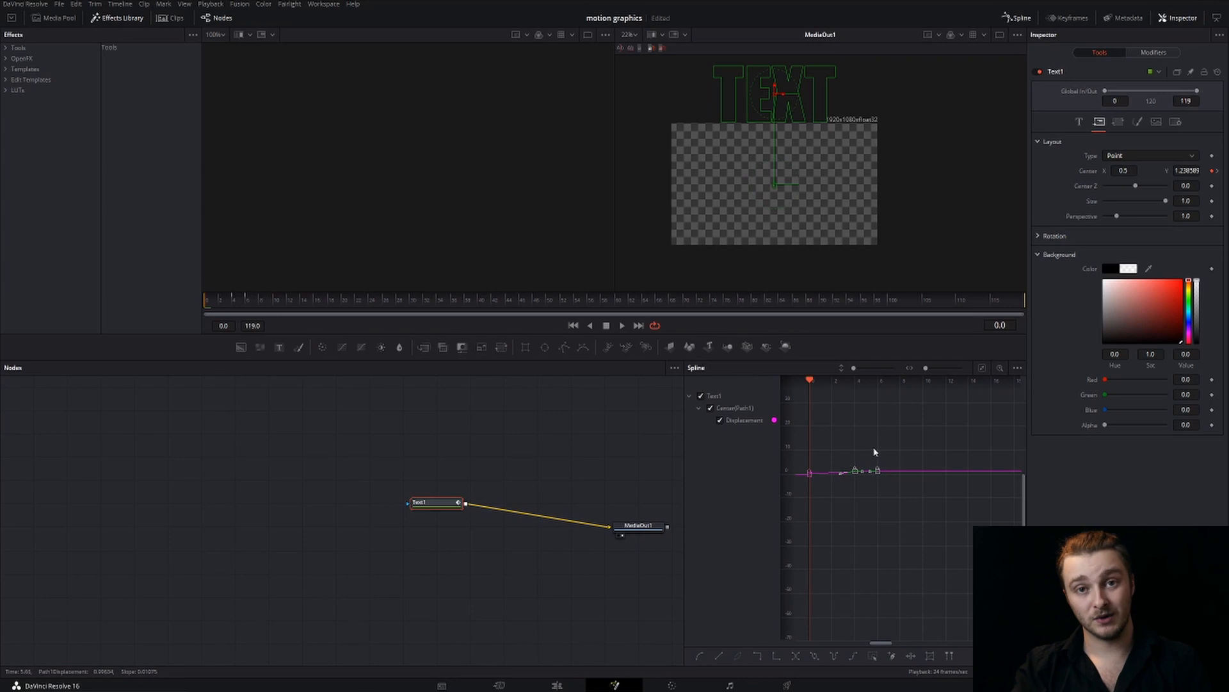
Try a faster drop by pulling the frame 0 keyframe's curve handle in and up to about frame 1
{"action": "scroll", "coordinate": [846, 479], "scroll_direction": "up", "scroll_amount": 2}
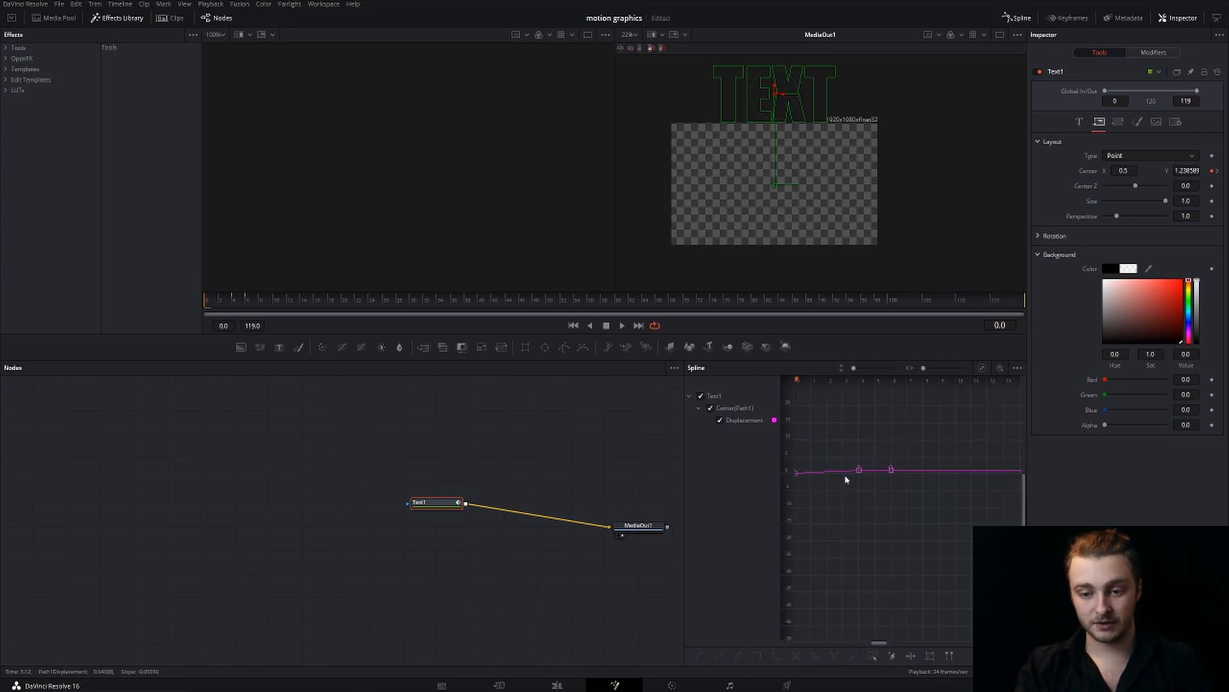
{"action": "left_click_drag", "start_coordinate": [840, 494], "coordinate": [913, 500]}
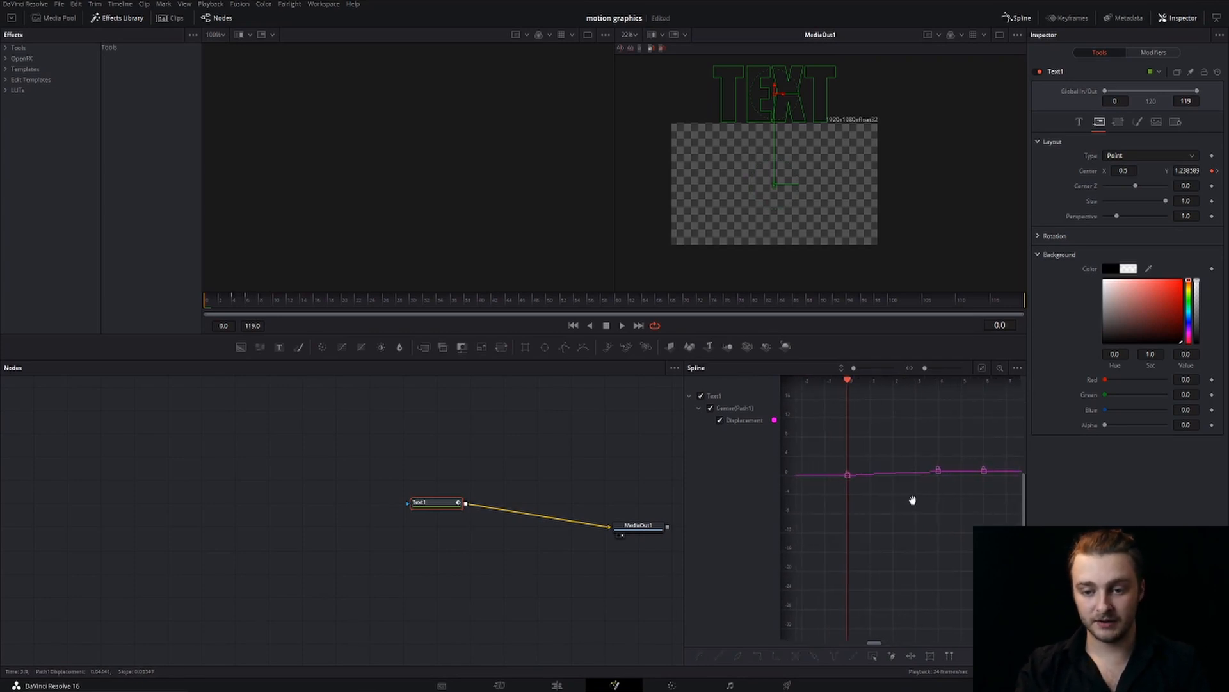
{"action": "left_click", "coordinate": [847, 475]}
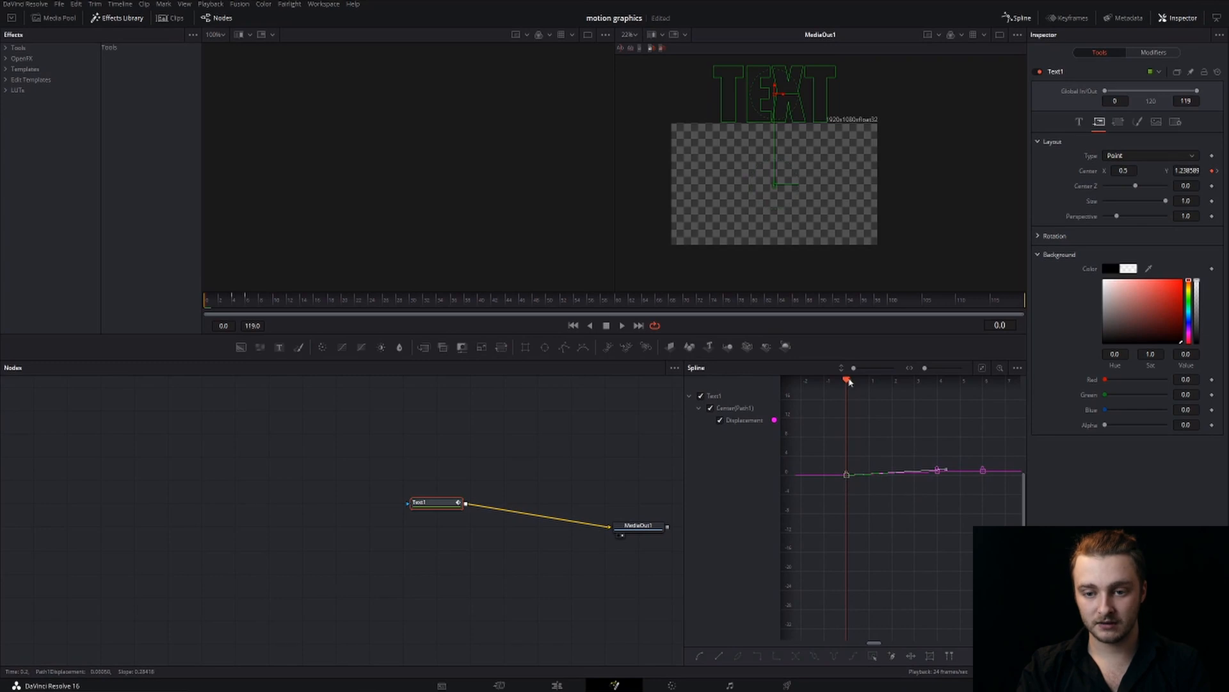
{"action": "left_click_drag", "start_coordinate": [860, 382], "coordinate": [864, 381]}
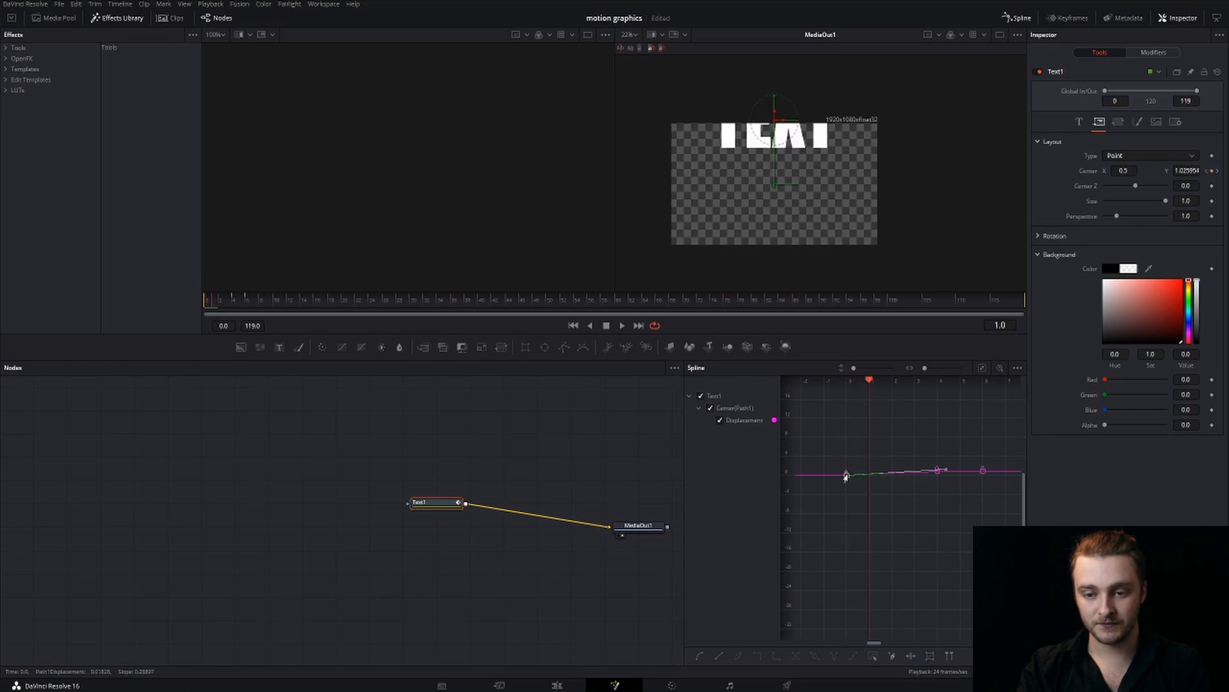
{"action": "left_click_drag", "start_coordinate": [947, 474], "coordinate": [856, 456]}
{"action": "left_click", "coordinate": [936, 471]}
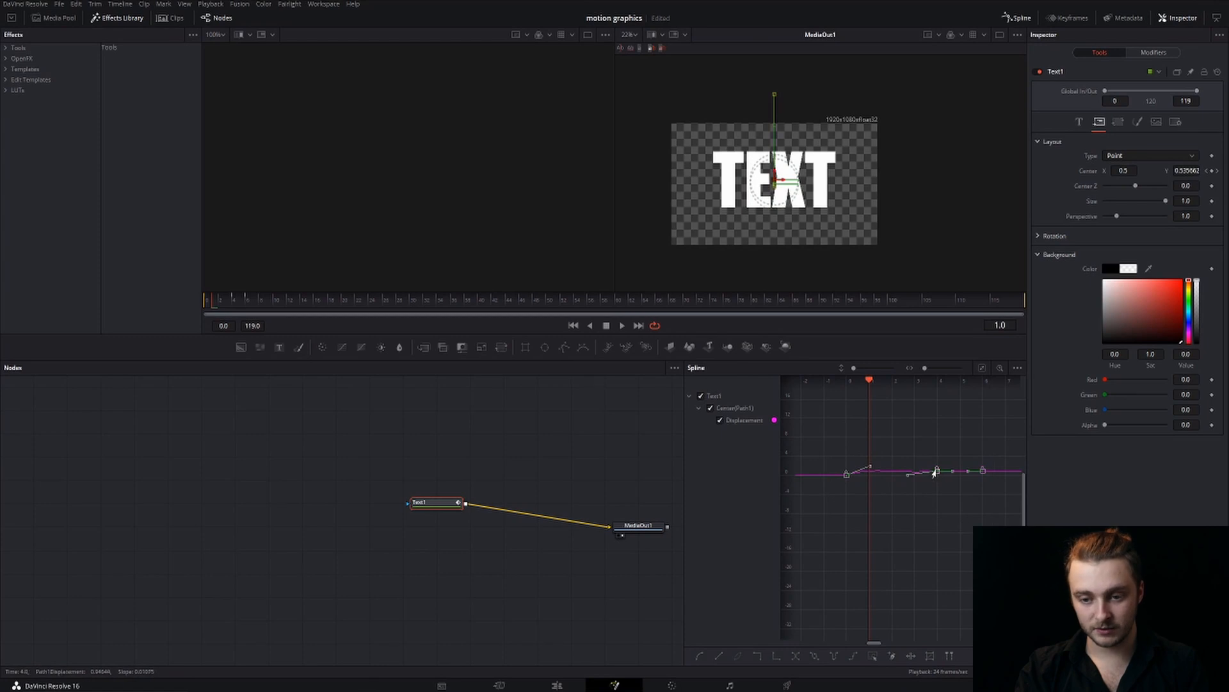
Ease the start of the drop by setting the frame 0 keyframe's curve handle slightly below its level at about frame 2
{"action": "left_click", "coordinate": [862, 500]}
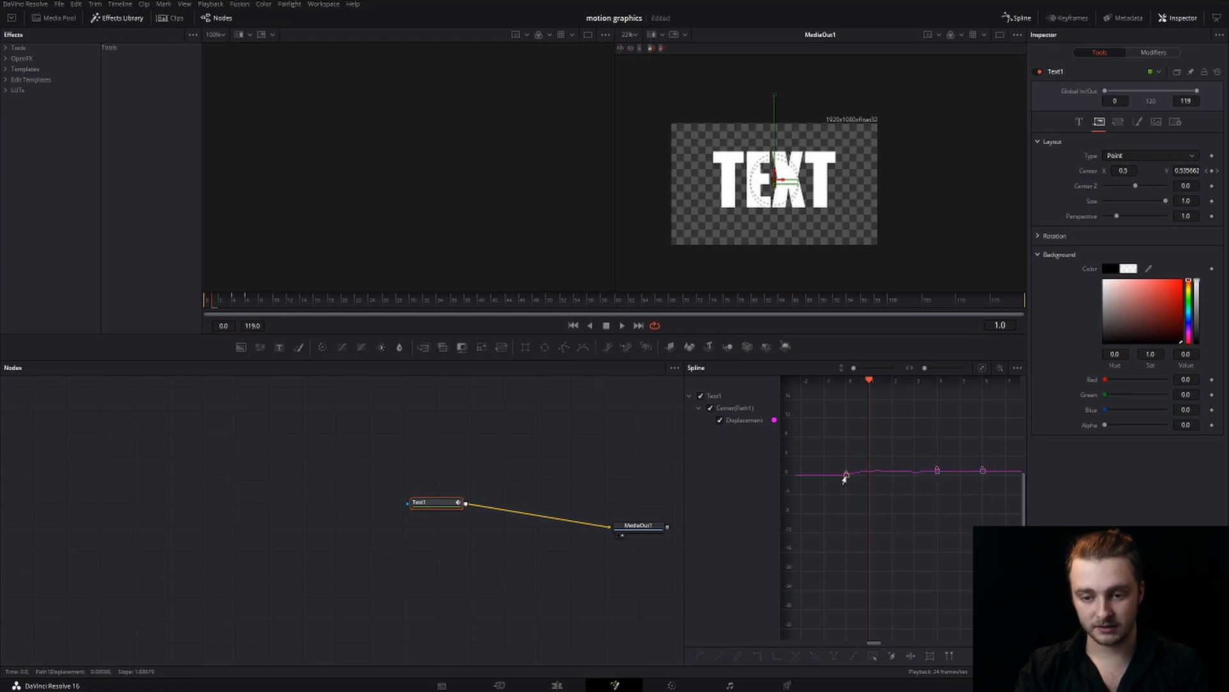
{"action": "left_click", "coordinate": [848, 474]}
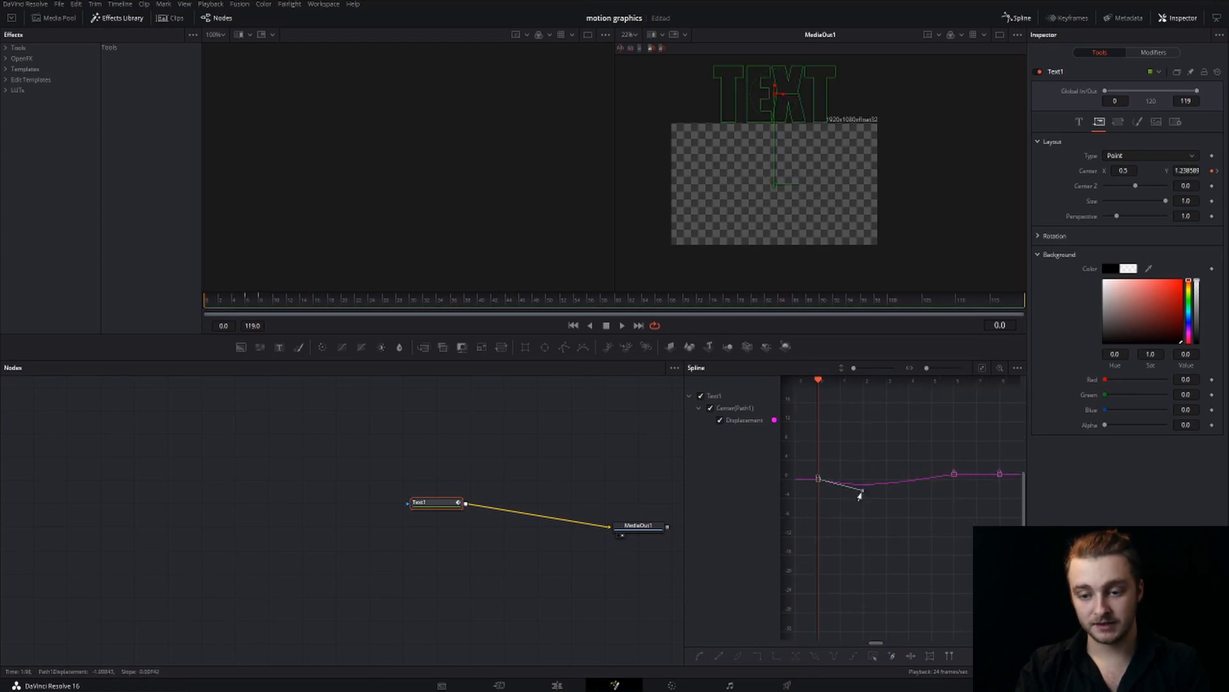
{"action": "left_click_drag", "start_coordinate": [860, 491], "coordinate": [860, 516]}
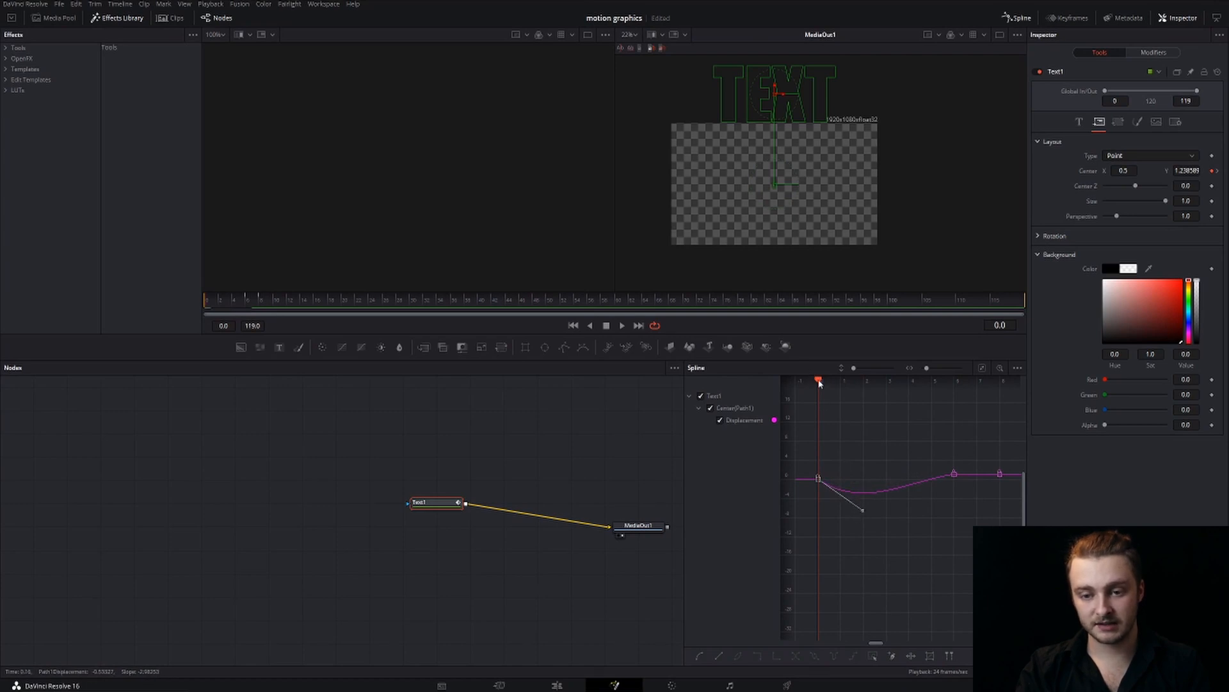
{"action": "left_click_drag", "start_coordinate": [824, 383], "coordinate": [932, 396]}
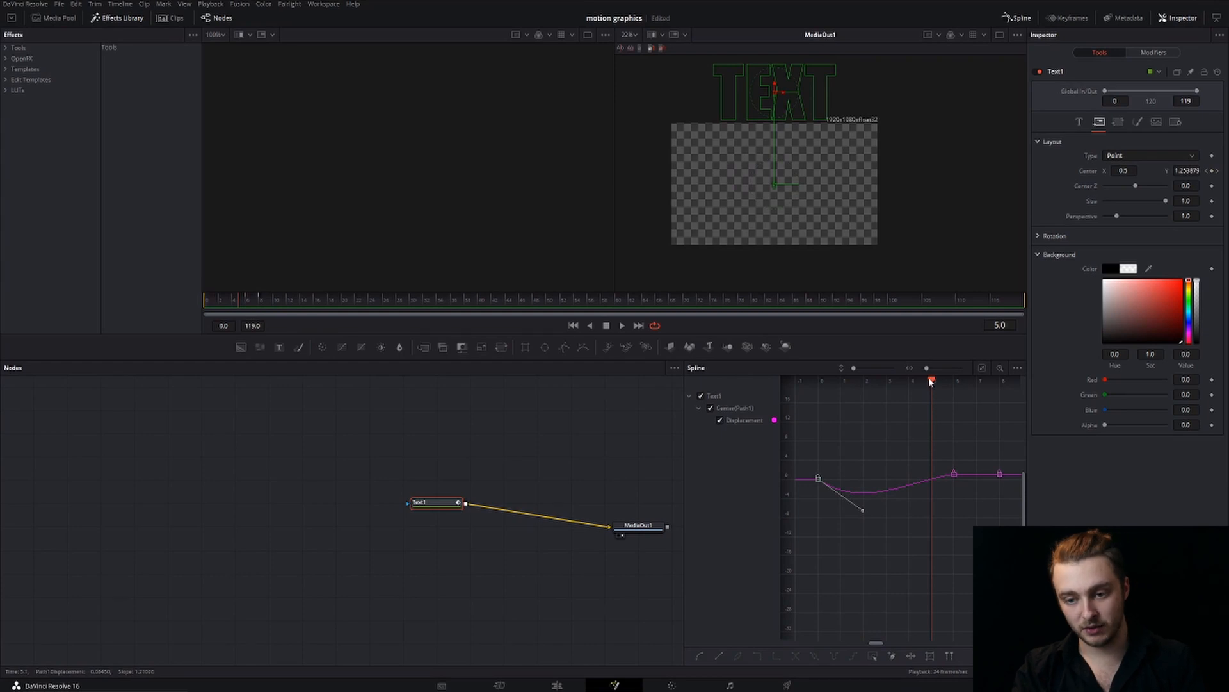
{"action": "left_click_drag", "start_coordinate": [930, 381], "coordinate": [941, 383]}
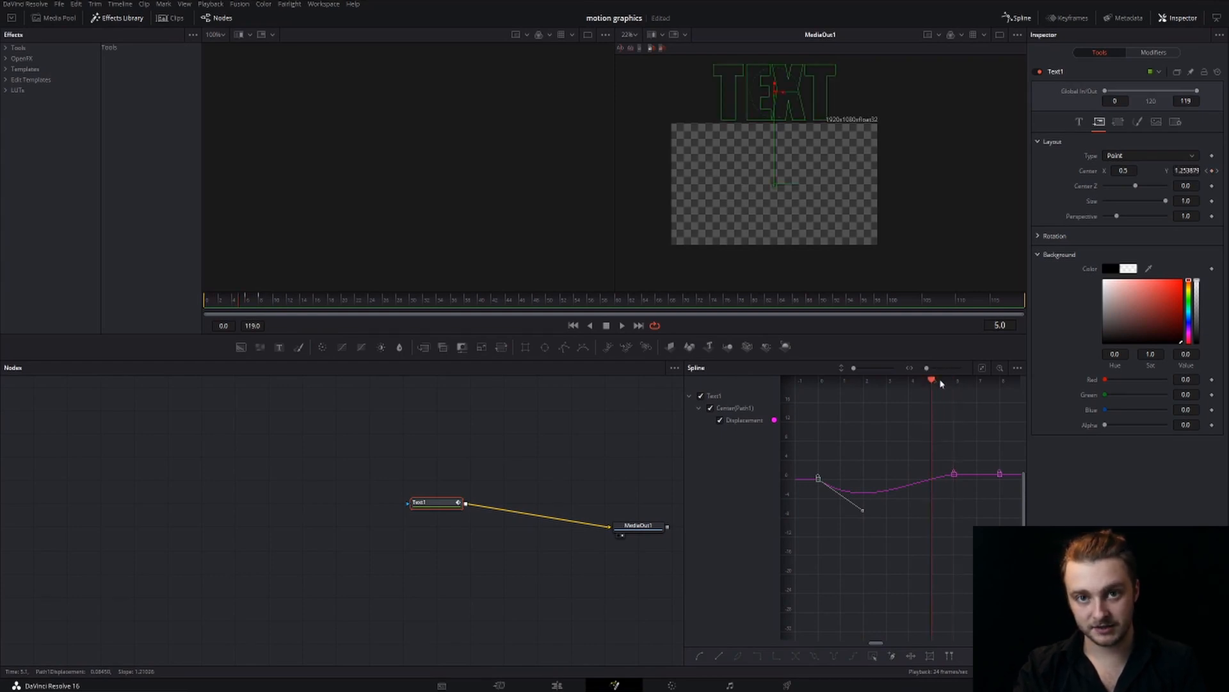
{"action": "left_click_drag", "start_coordinate": [862, 515], "coordinate": [867, 485]}
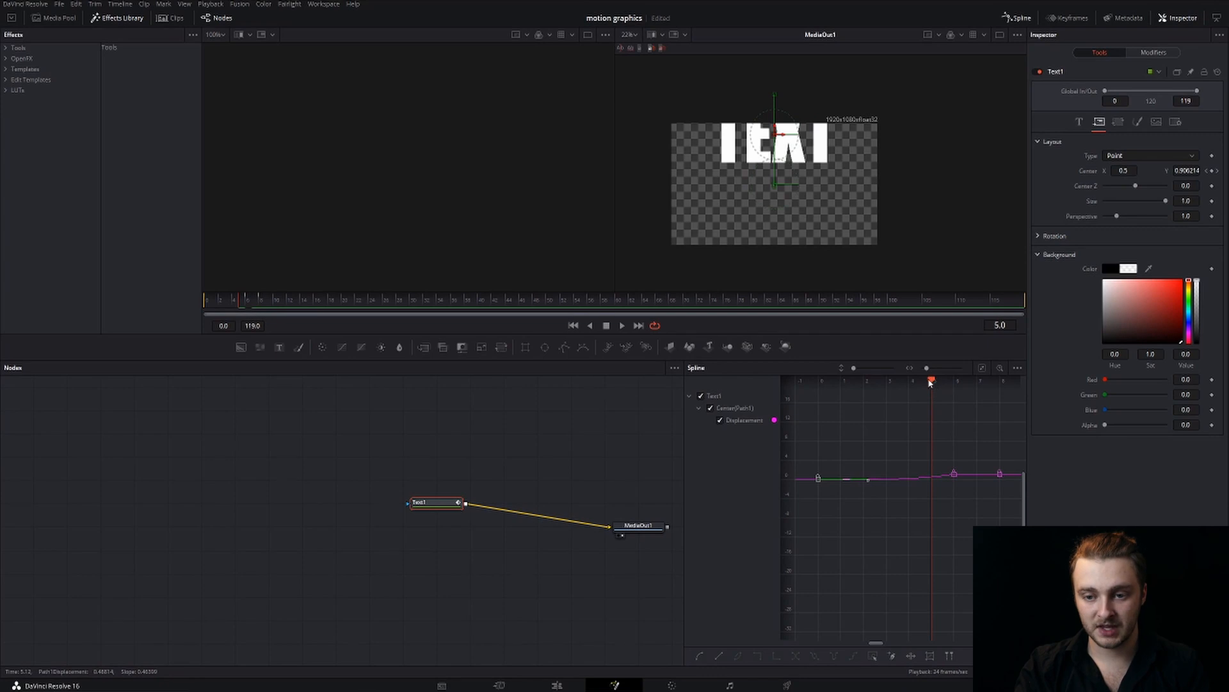
Step through the drop frame by frame between frames 1 and 9 to examine the fall, overshoot and settling
{"action": "left_click_drag", "start_coordinate": [931, 383], "coordinate": [839, 395]}
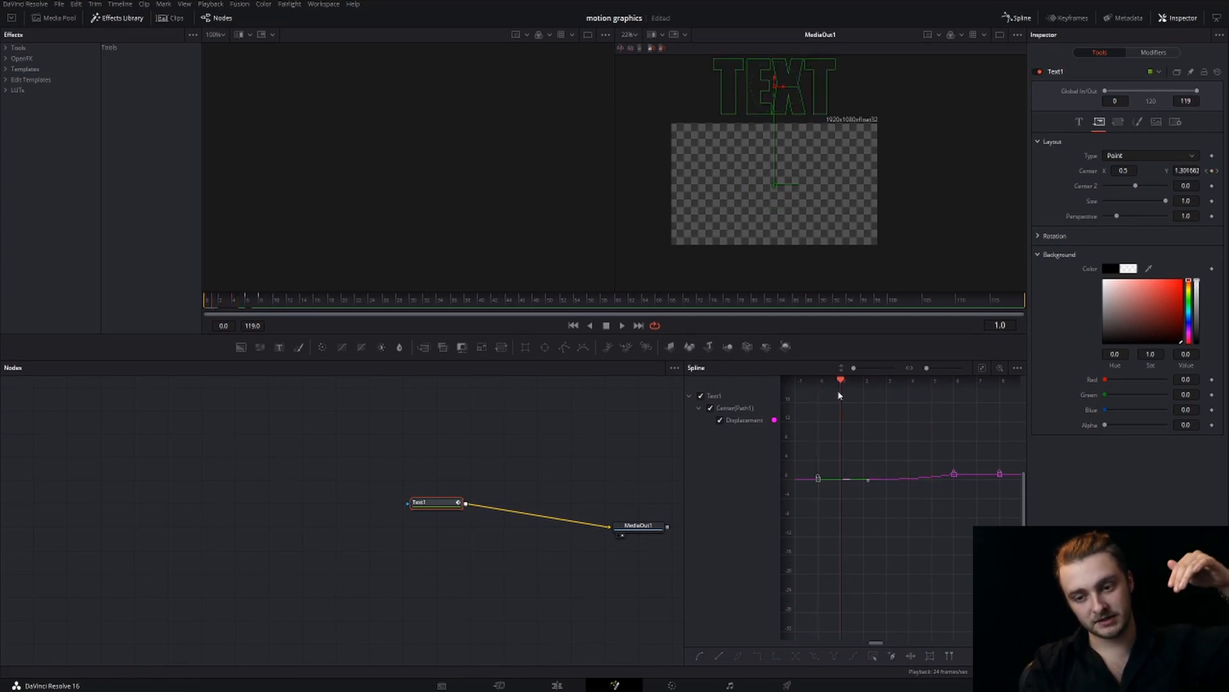
{"action": "key", "text": "Right"}
{"action": "key", "text": "Right"}
{"action": "key", "text": "Right"}
{"action": "key", "text": "Right"}
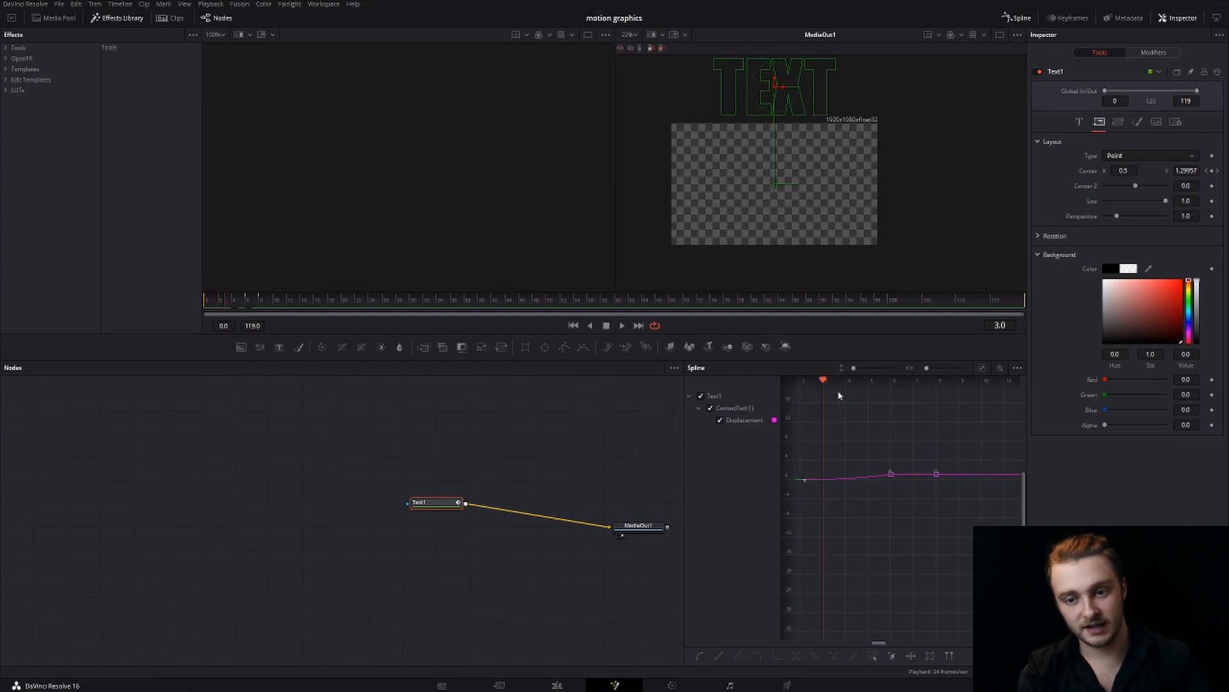
{"action": "key", "text": "Right"}
{"action": "key", "text": "Left"}
{"action": "key", "text": "Left"}
{"action": "key", "text": "Left"}
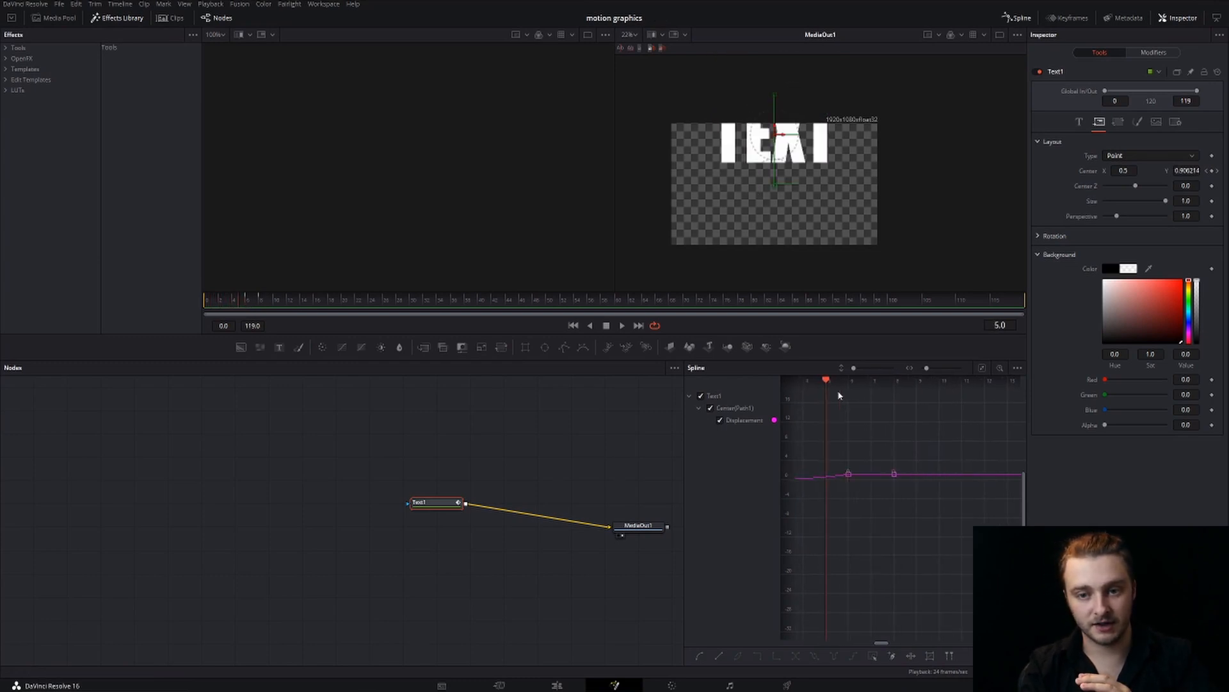
{"action": "key", "text": "Right"}
{"action": "key", "text": "Right"}
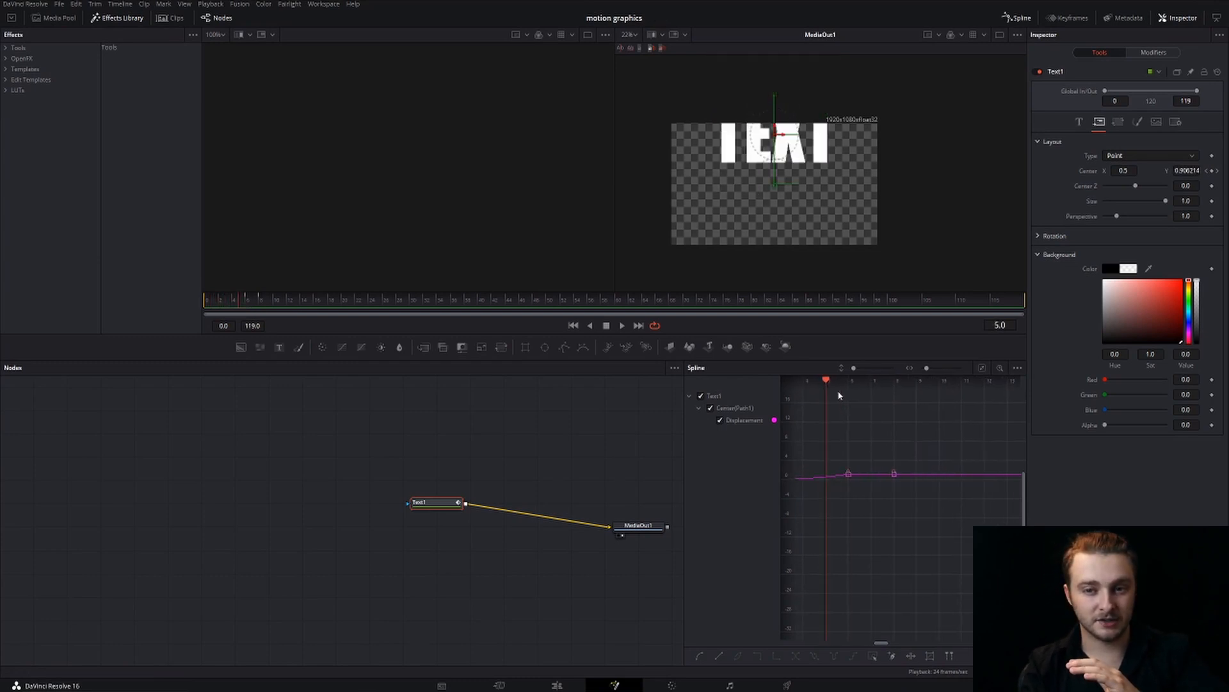
{"action": "key", "text": "Right"}
{"action": "key", "text": "Right"}
{"action": "key", "text": "Right"}
{"action": "key", "text": "Right"}
{"action": "key", "text": "Right"}
{"action": "key", "text": "Right"}
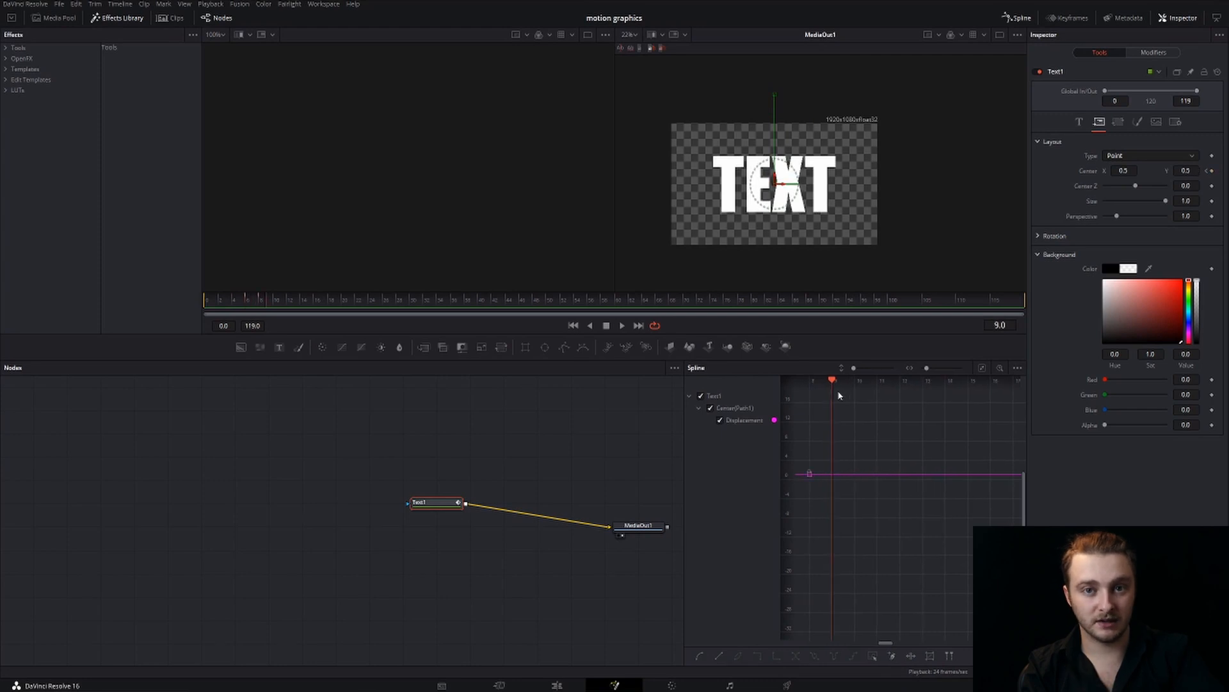
{"action": "key", "text": "Left"}
{"action": "key", "text": "Left"}
{"action": "key", "text": "Left"}
{"action": "key", "text": "Left"}
{"action": "key", "text": "Left"}
{"action": "key", "text": "Left"}
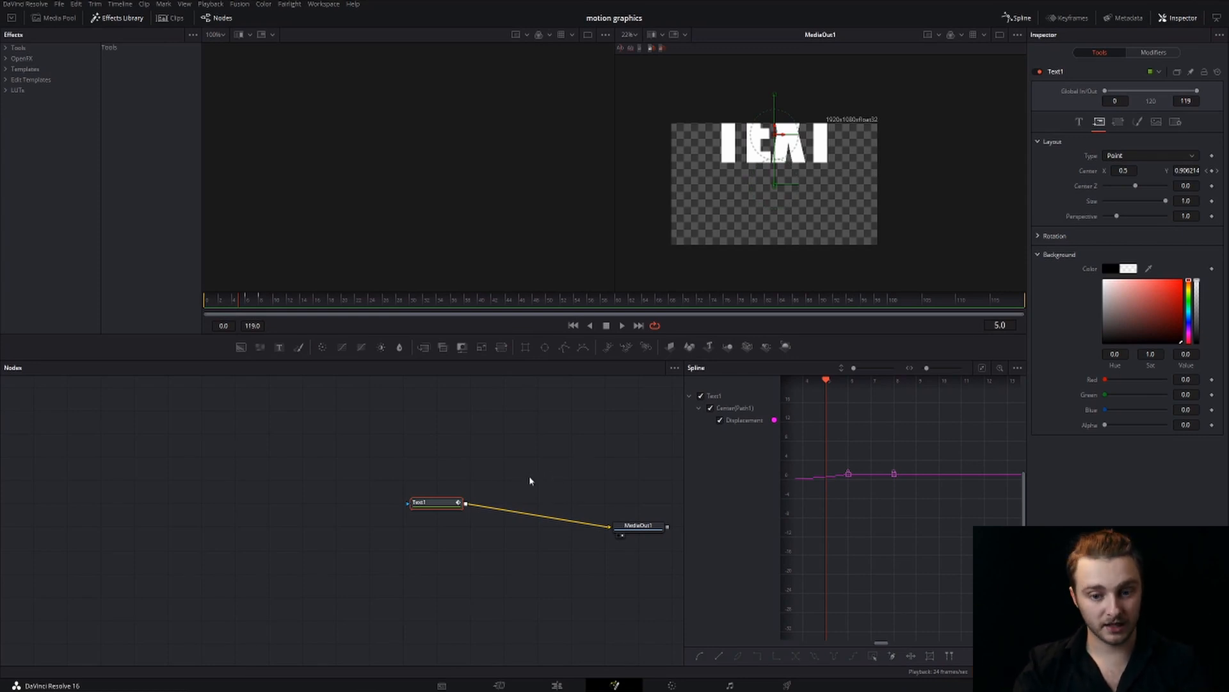
{"action": "key", "text": "Right"}
{"action": "key", "text": "Right"}
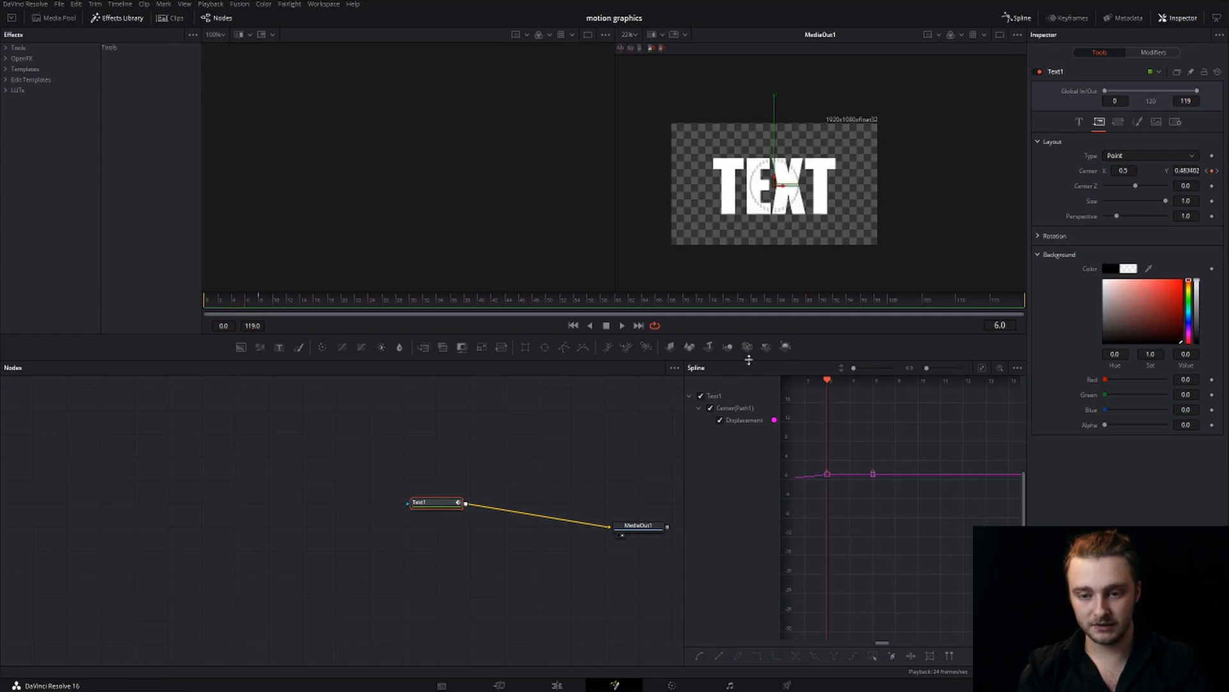
{"action": "key", "text": "Right"}
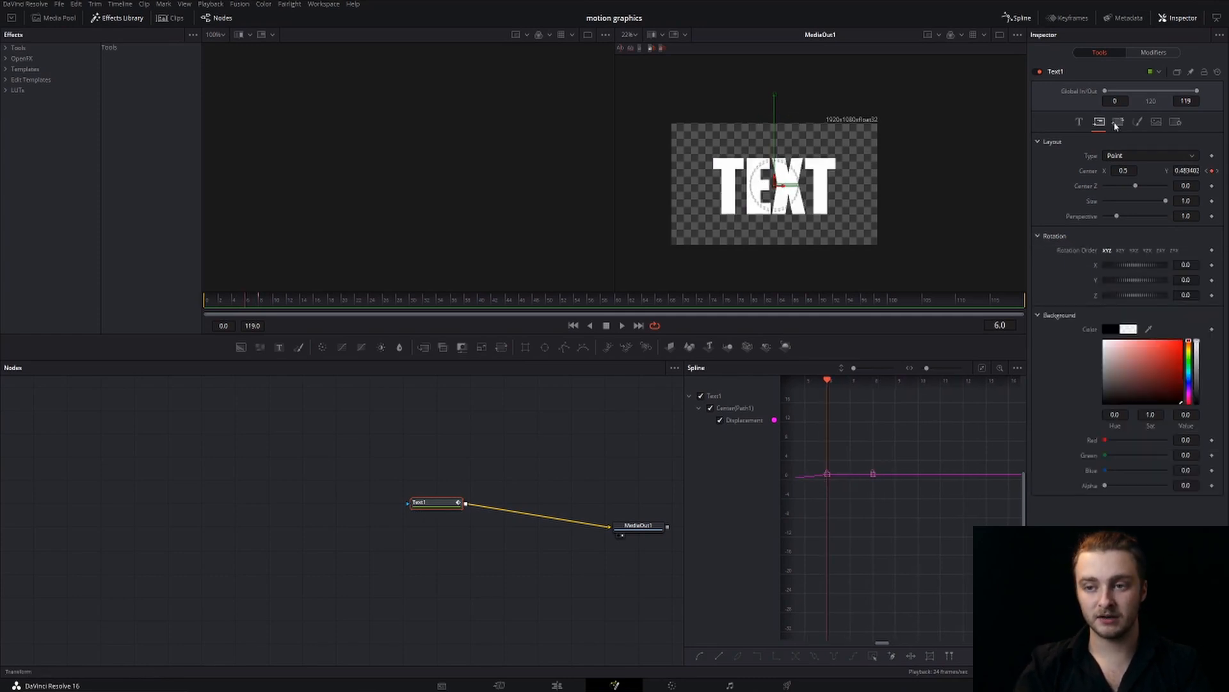
Set the text transform to Words and keyframe its Z rotation at 1.83 on frame 6
{"action": "left_click", "coordinate": [1116, 126]}
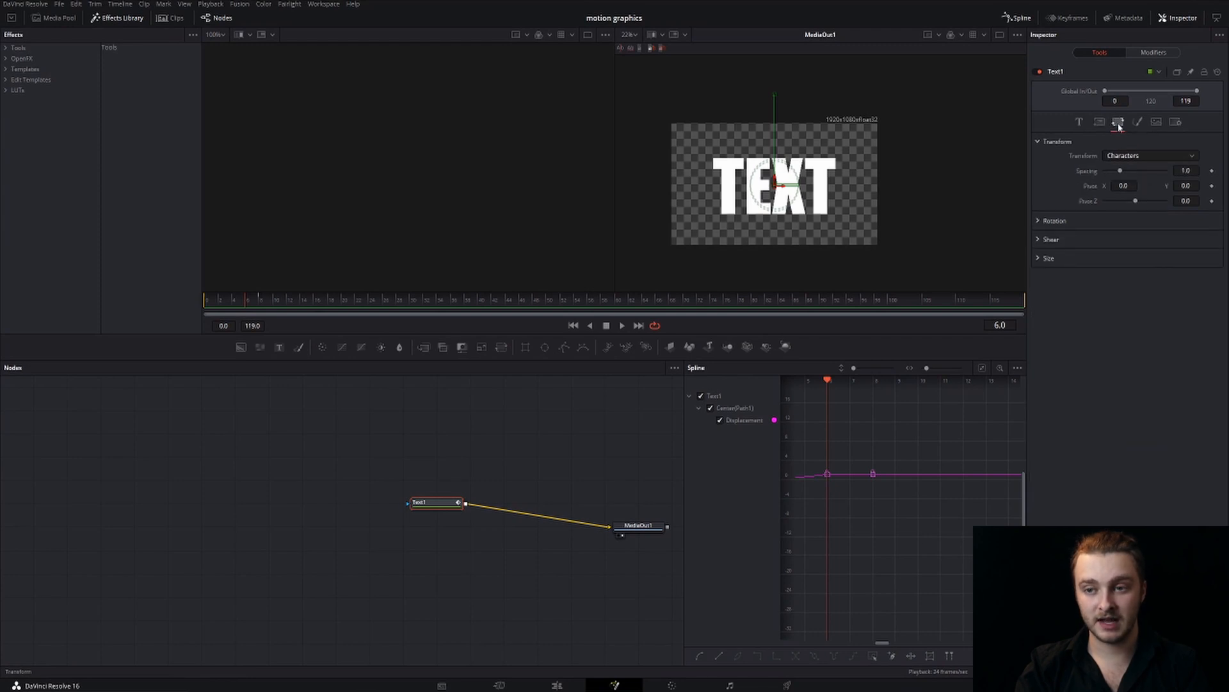
{"action": "left_click", "coordinate": [1039, 220]}
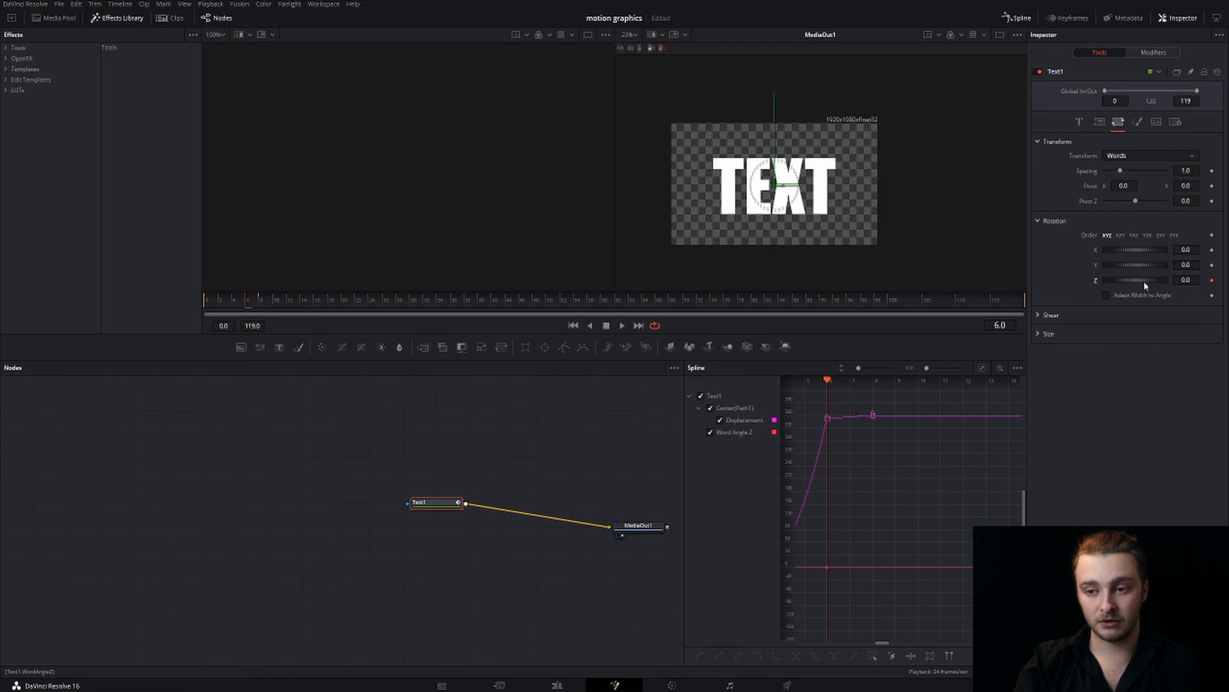
{"action": "left_click_drag", "start_coordinate": [1144, 280], "coordinate": [1148, 279]}
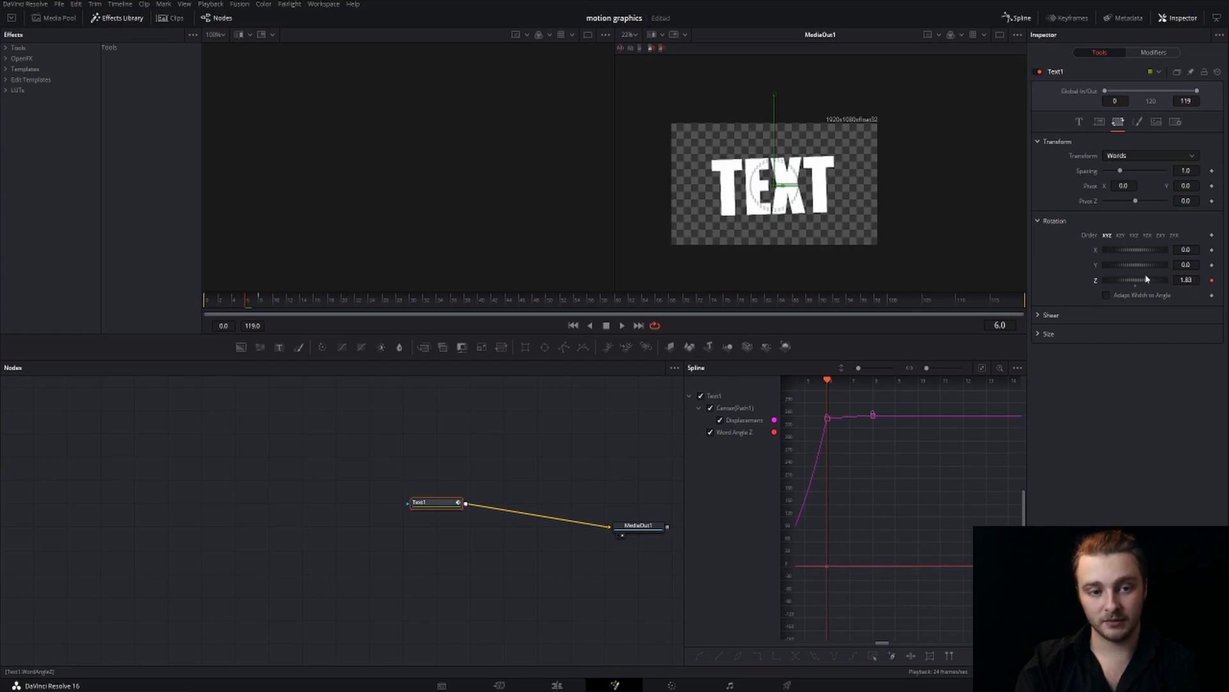
Keyframe the words' Z rotation at -1.04 on frame 7 and 0 on frame 8, and play the animation from the start
{"action": "key", "text": "Right"}
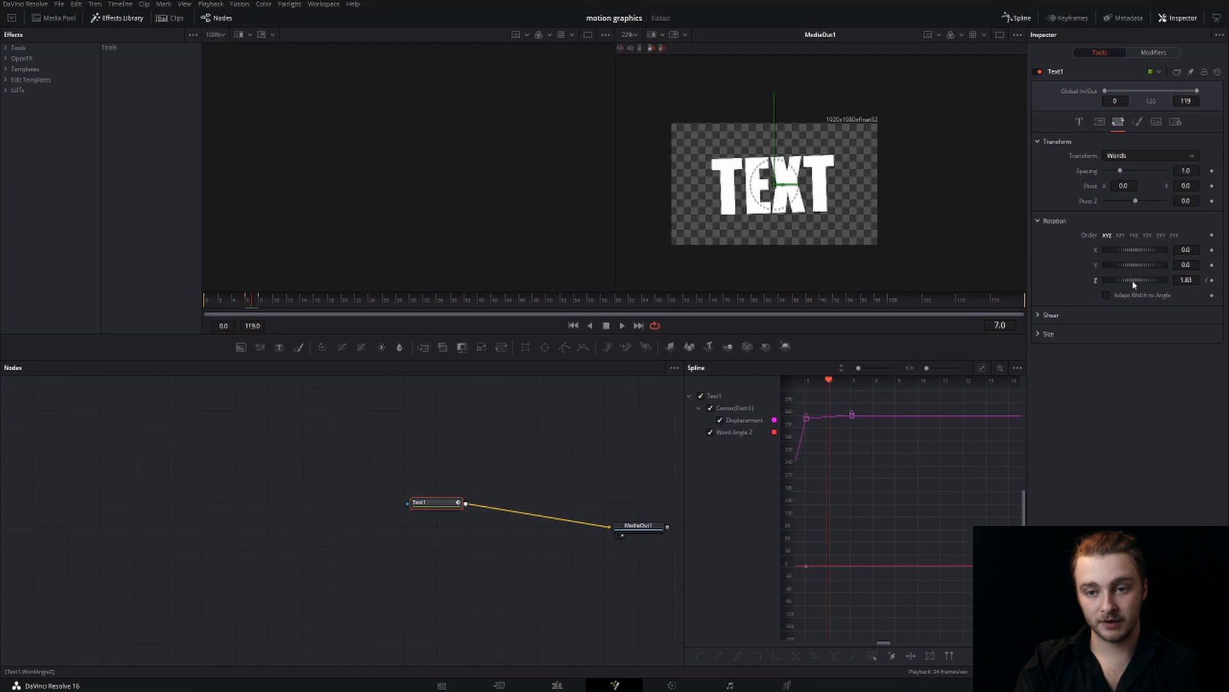
{"action": "left_click_drag", "start_coordinate": [1132, 279], "coordinate": [1127, 280]}
{"action": "key", "text": "Right"}
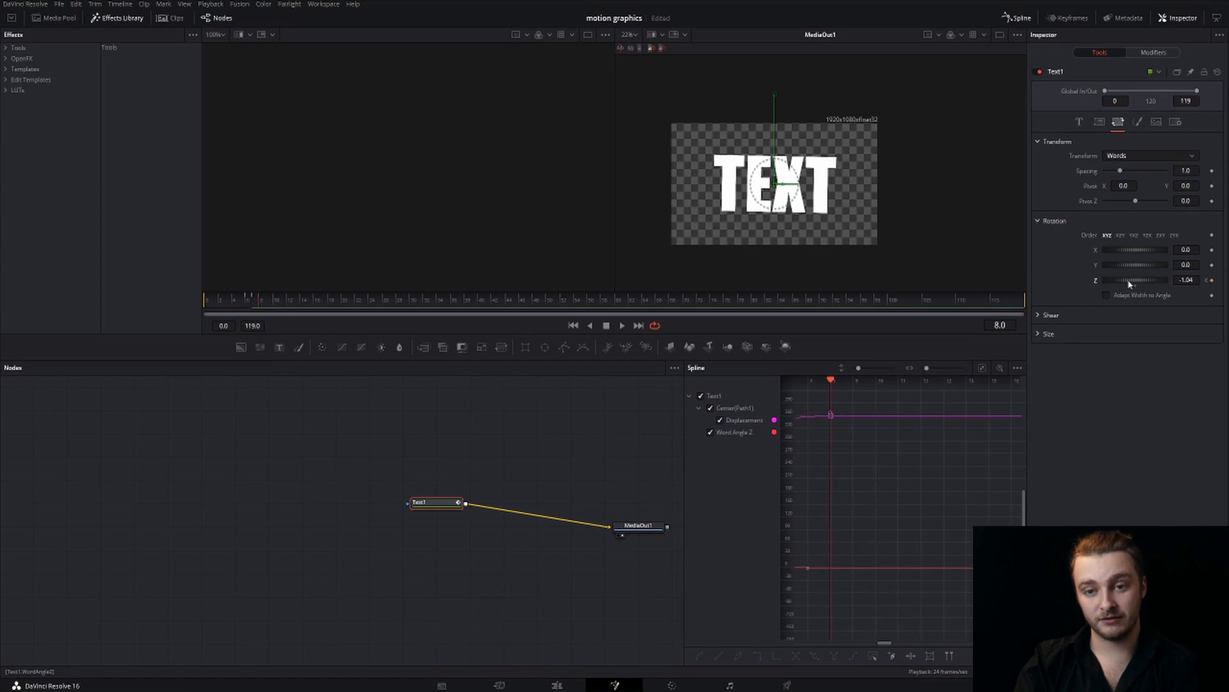
{"action": "left_click_drag", "start_coordinate": [1132, 284], "coordinate": [1138, 283]}
{"action": "left_click_drag", "start_coordinate": [259, 301], "coordinate": [173, 303]}
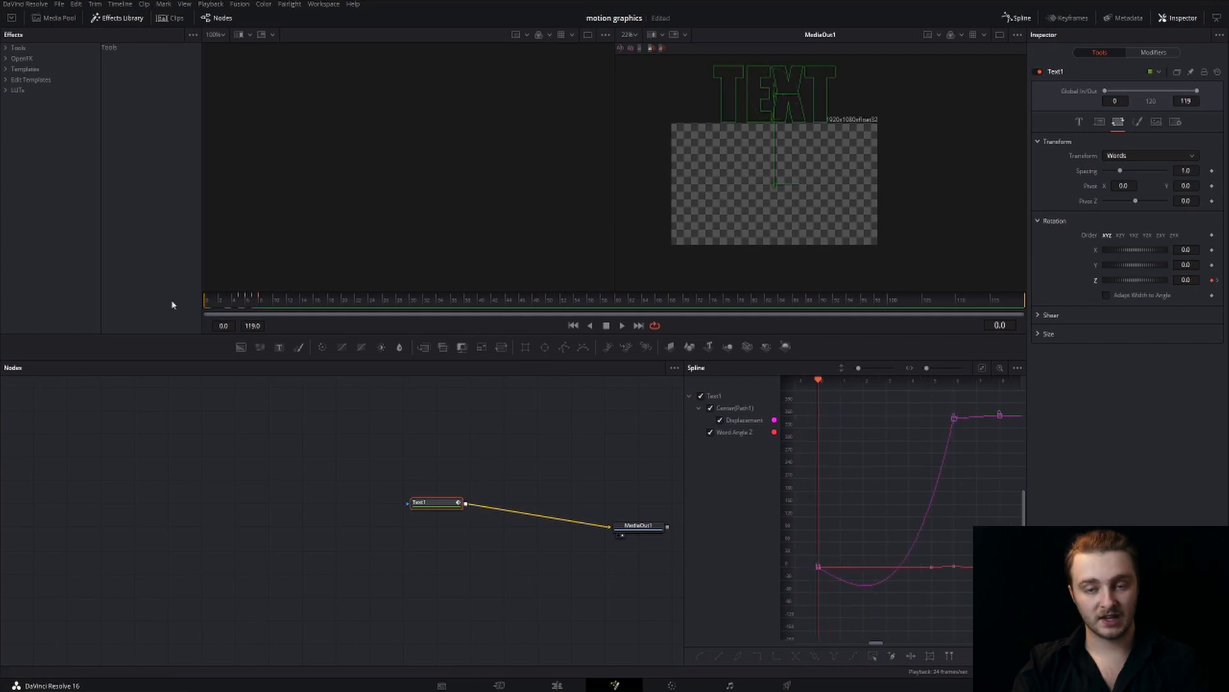
{"action": "key", "text": "space"}
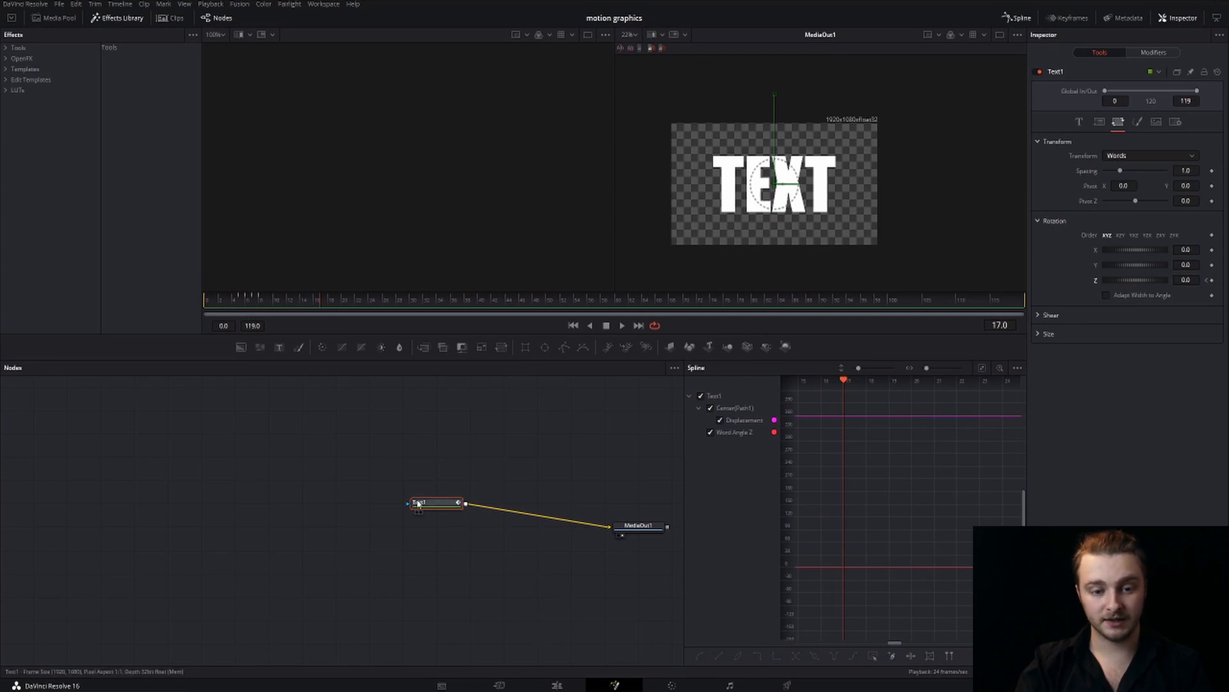
On the Edit page, place the ES_Heavy Bass Hit sound on Audio 1 beneath the second composition and lower its clip volume to -12.21
{"action": "left_click", "coordinate": [557, 685]}
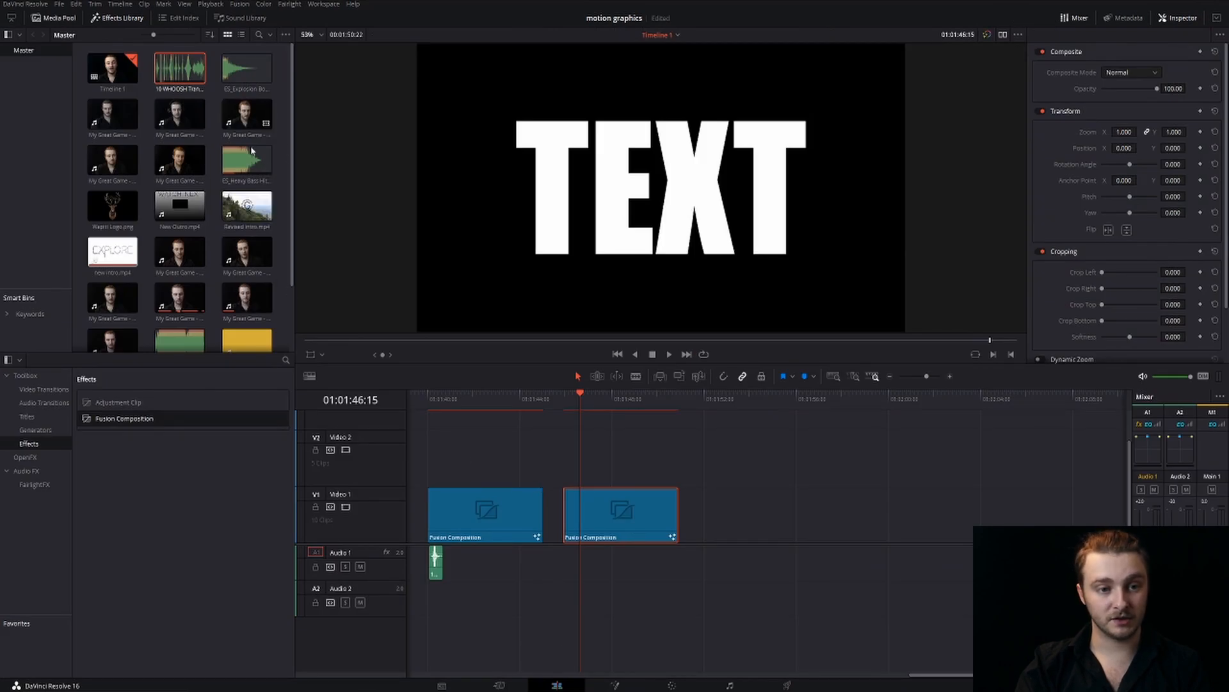
{"action": "left_click", "coordinate": [237, 161]}
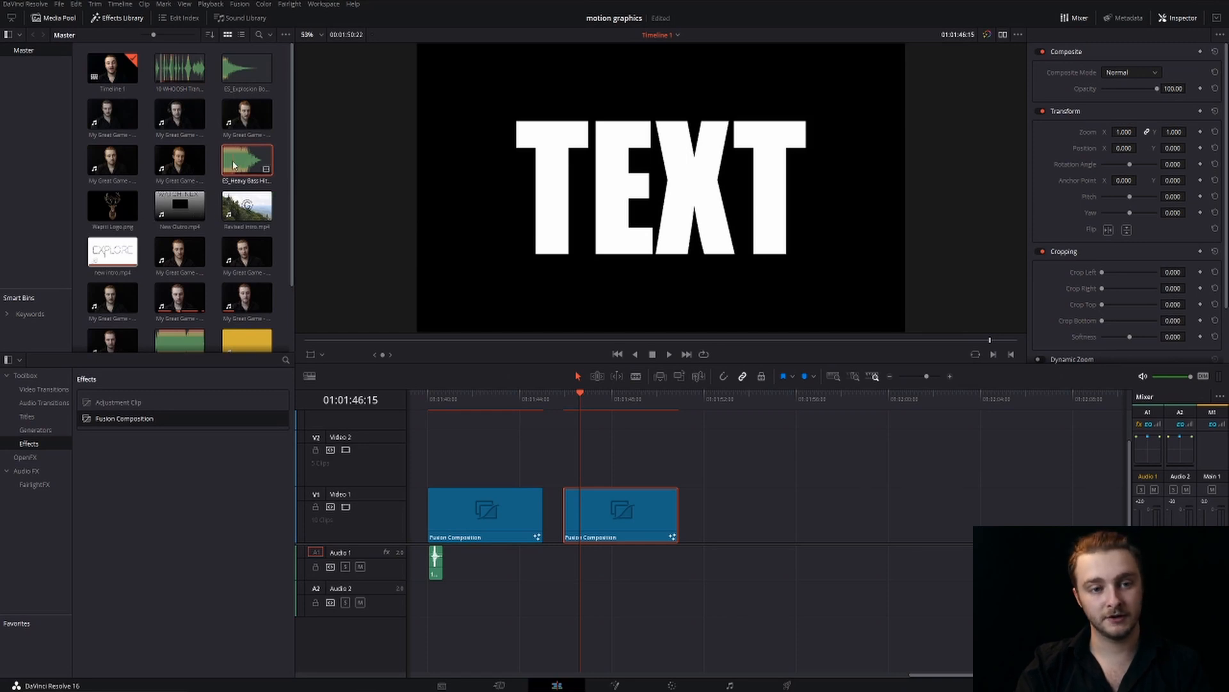
{"action": "left_click_drag", "start_coordinate": [233, 164], "coordinate": [575, 549]}
{"action": "left_click", "coordinate": [697, 561]}
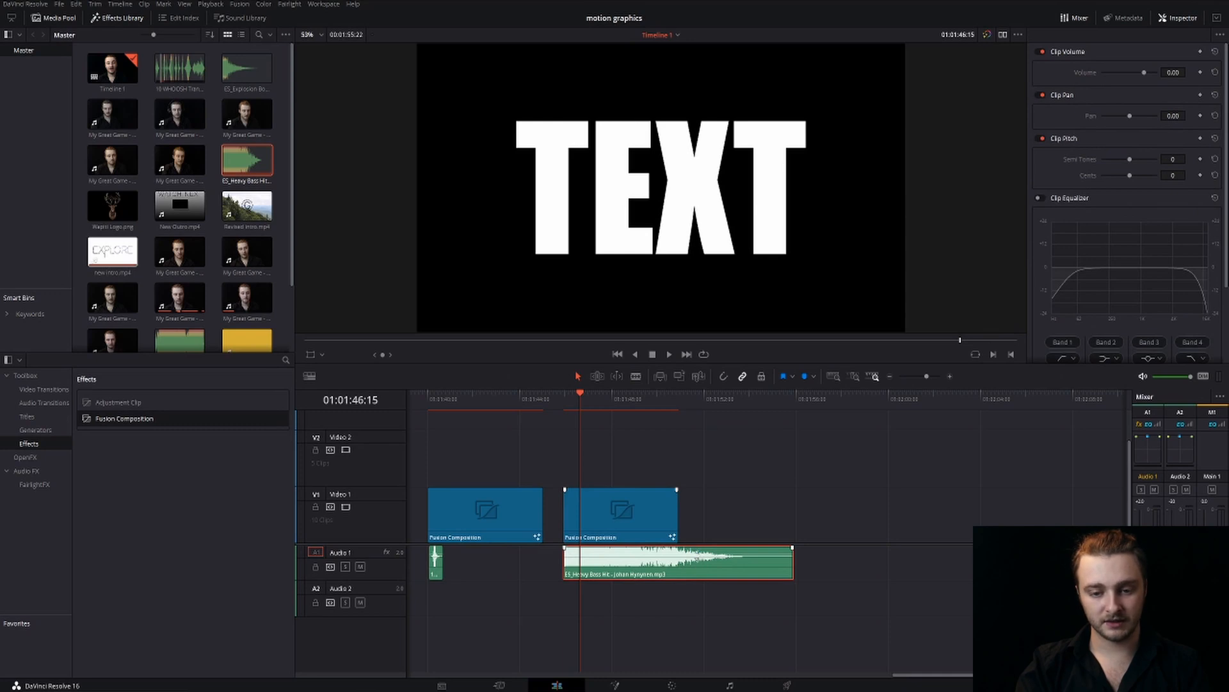
{"action": "left_click_drag", "start_coordinate": [711, 548], "coordinate": [711, 557]}
Align the start of the bass hit with the title's landing at 01:01:46:04 and play the title with its sound
{"action": "left_click", "coordinate": [565, 408]}
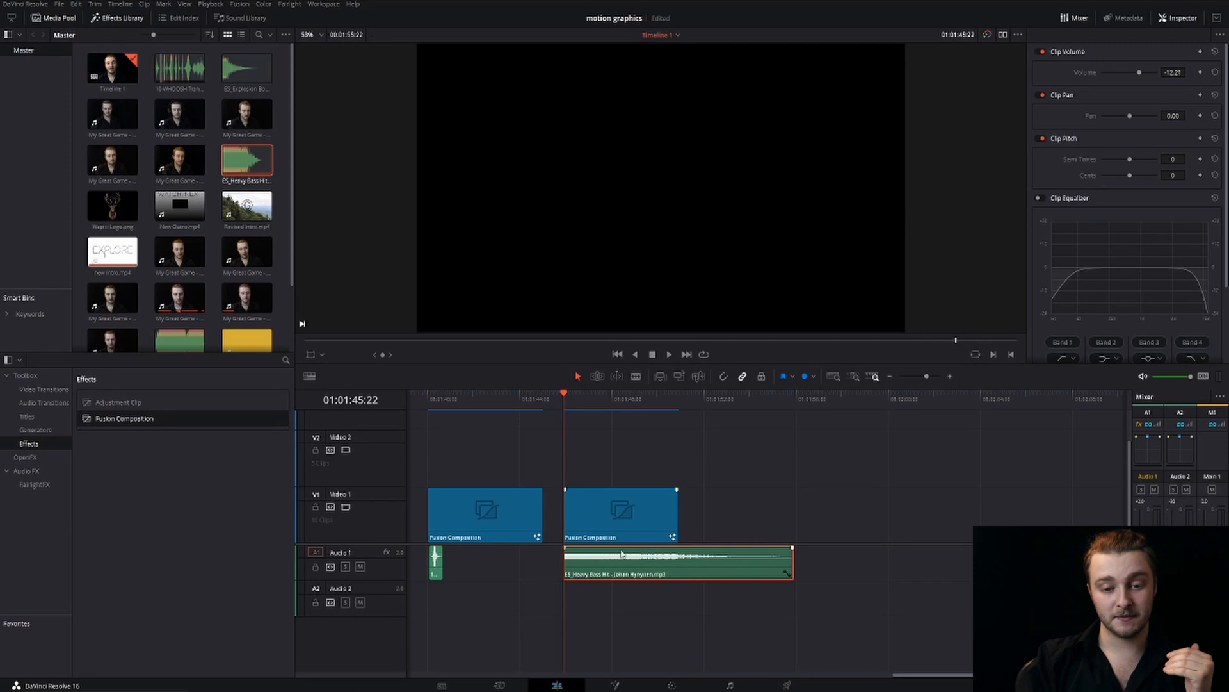
{"action": "left_click_drag", "start_coordinate": [621, 554], "coordinate": [638, 566]}
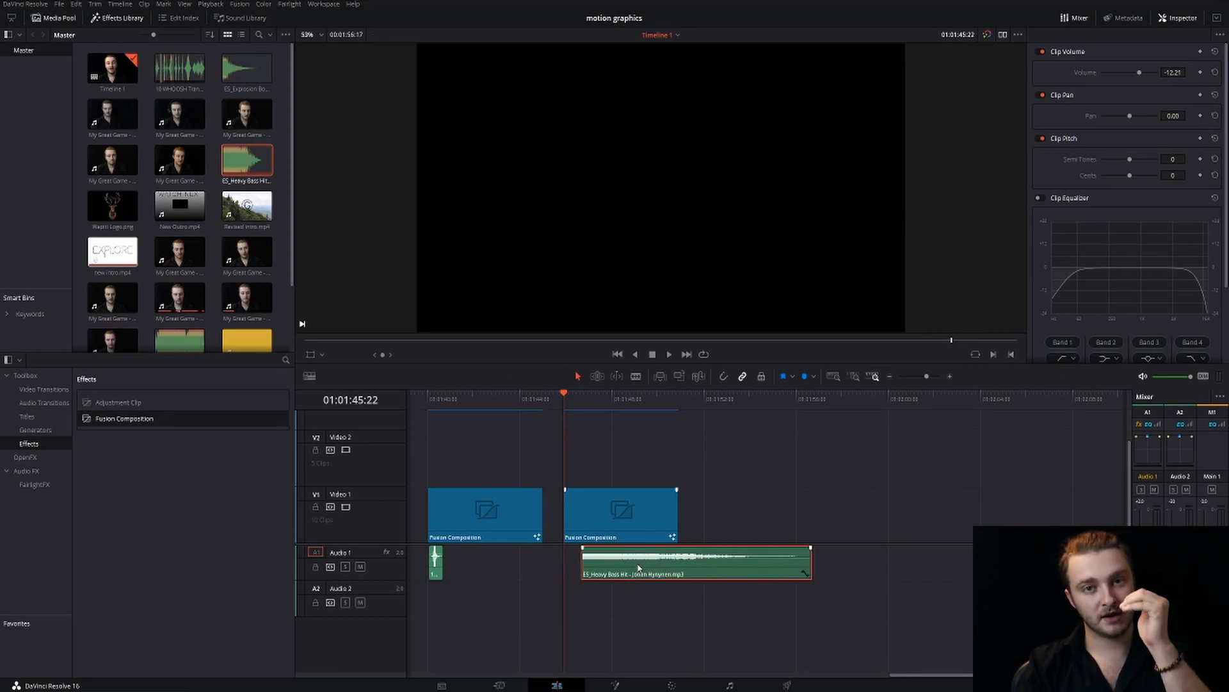
{"action": "key", "text": "space"}
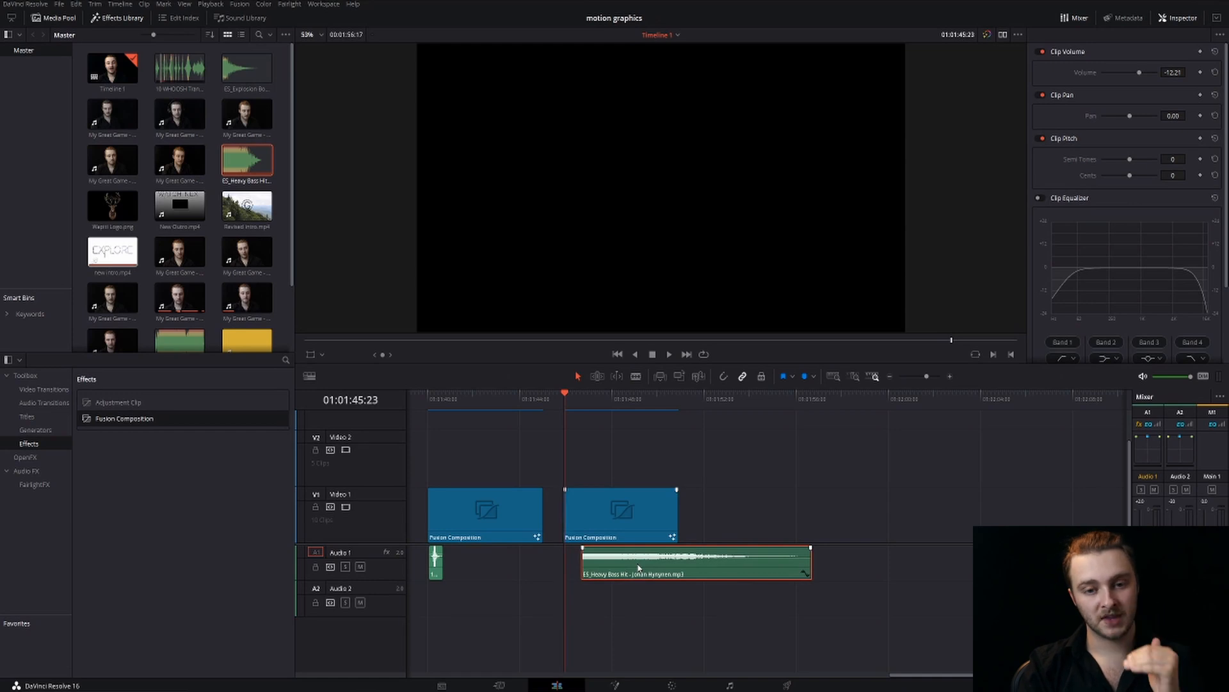
{"action": "key", "text": "Left"}
{"action": "key", "text": "Left"}
{"action": "key", "text": "Left"}
{"action": "key", "text": "Left"}
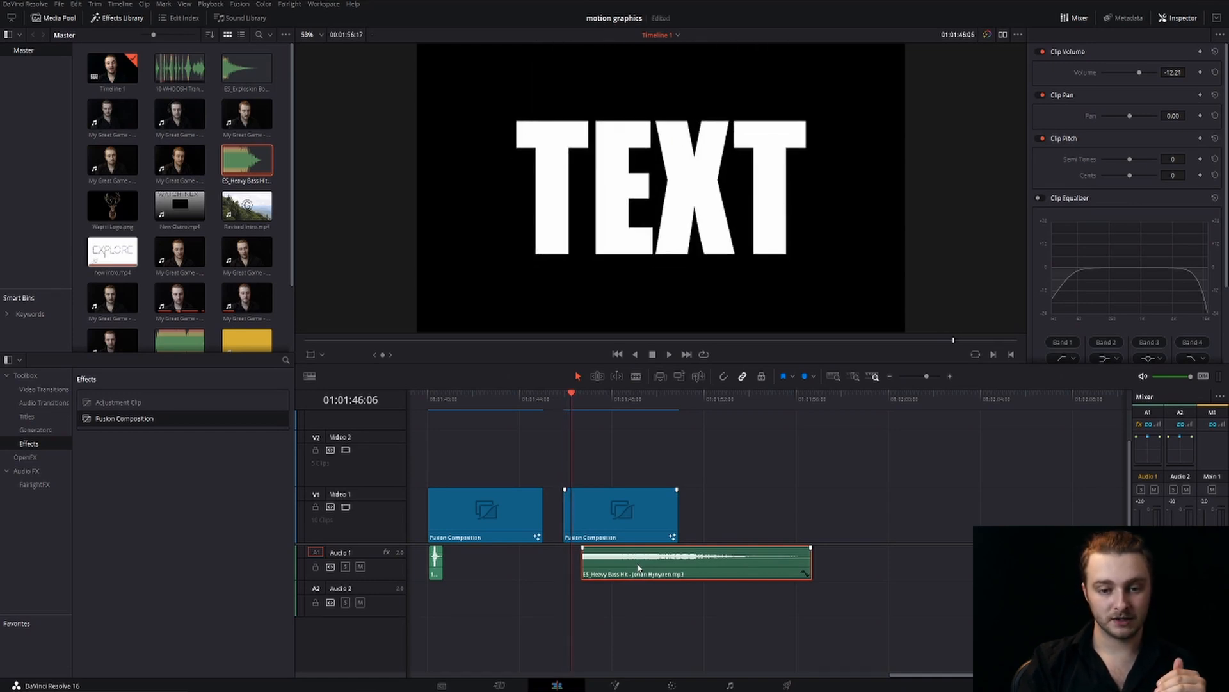
{"action": "key", "text": "Right"}
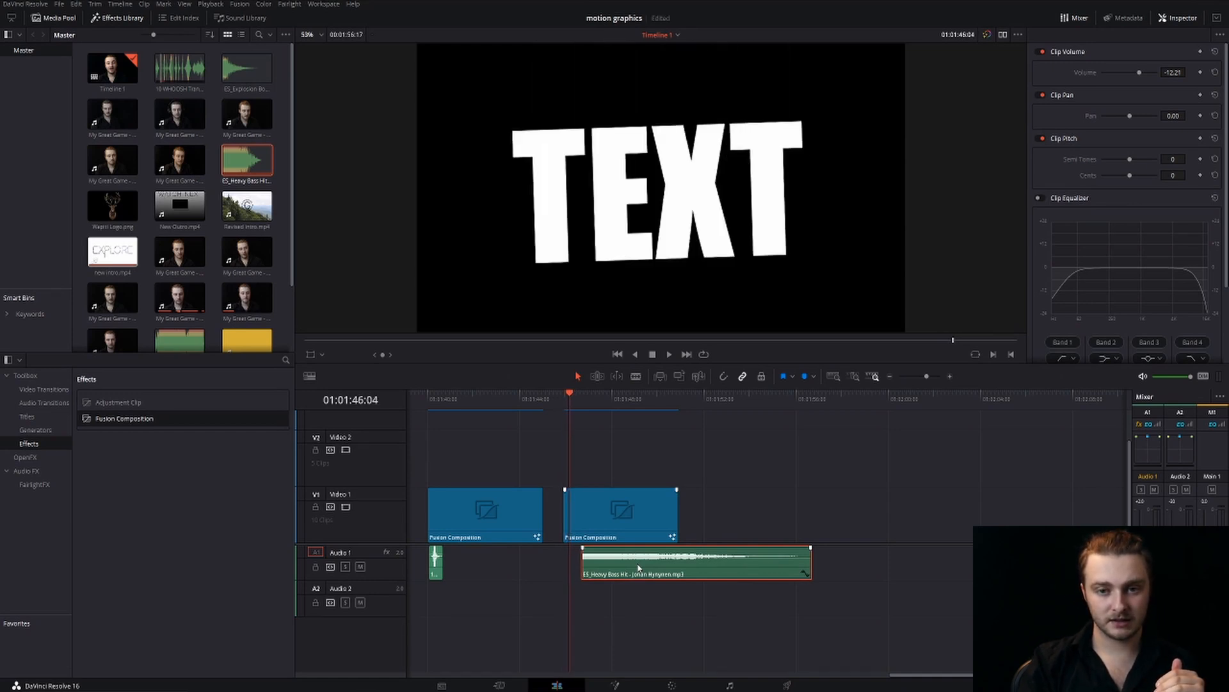
{"action": "left_click_drag", "start_coordinate": [642, 566], "coordinate": [629, 559]}
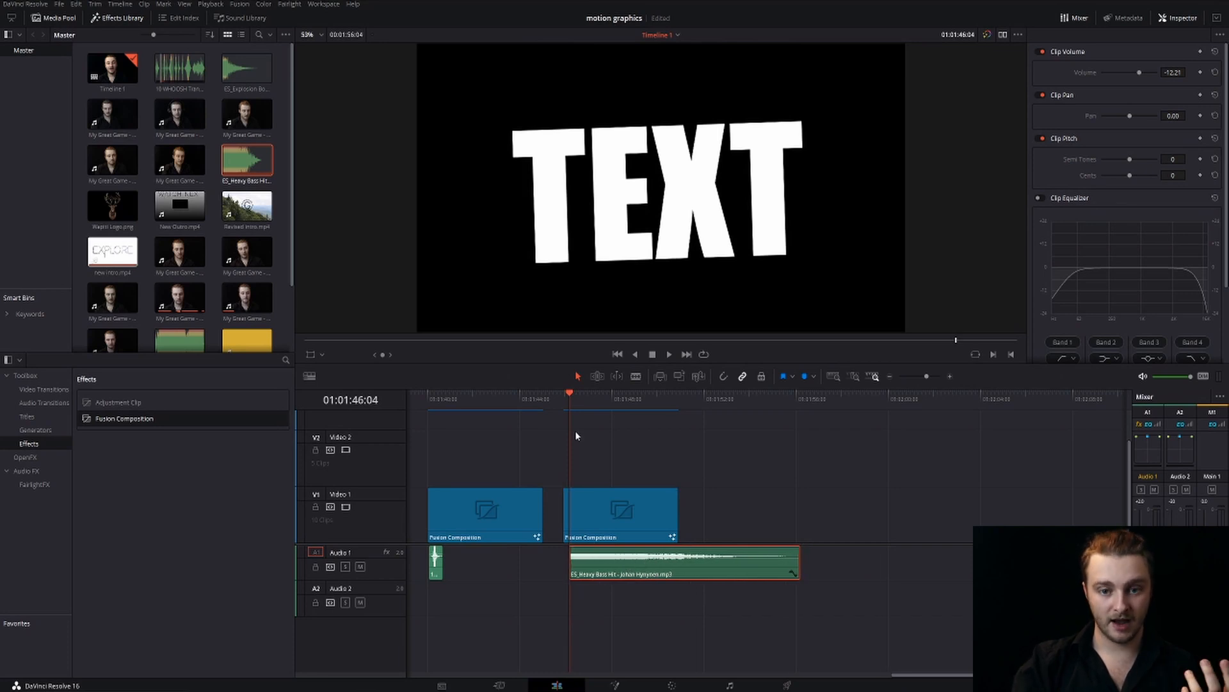
{"action": "left_click", "coordinate": [564, 398]}
{"action": "key", "text": "space"}
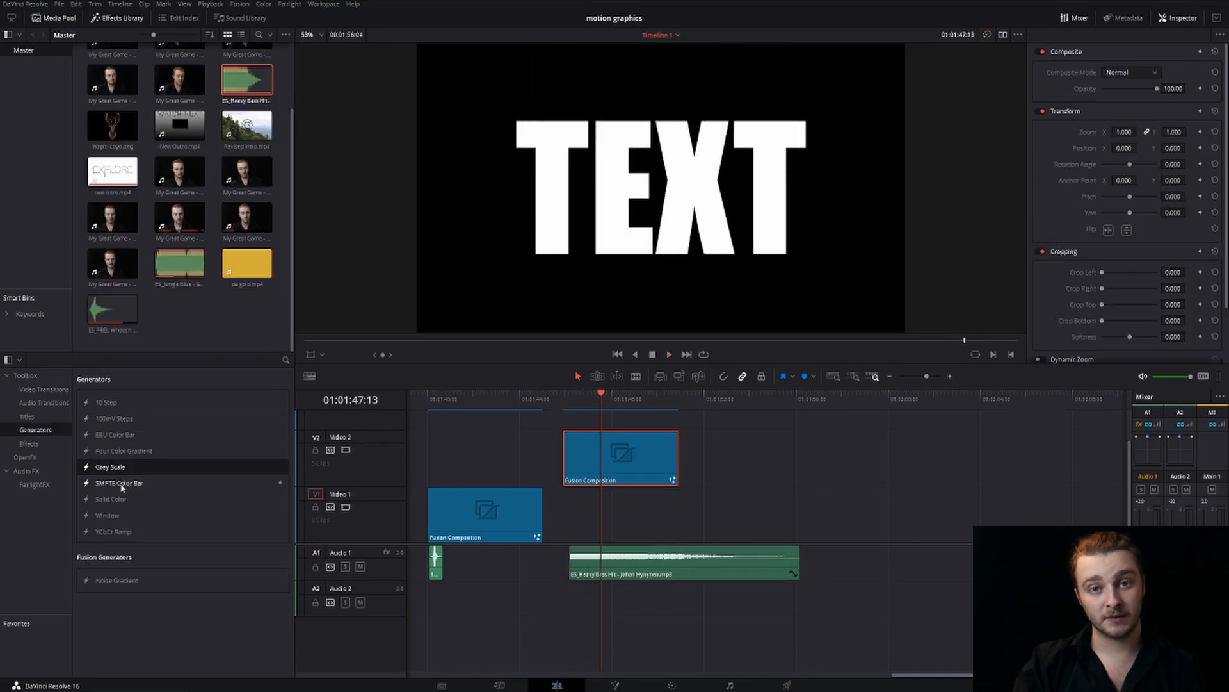
Place an SMPTE Color Bar generator on Video 1, aligned beneath the title composition on Video 2, and play the section
{"action": "left_click_drag", "start_coordinate": [122, 488], "coordinate": [610, 516]}
{"action": "left_click_drag", "start_coordinate": [647, 411], "coordinate": [607, 408]}
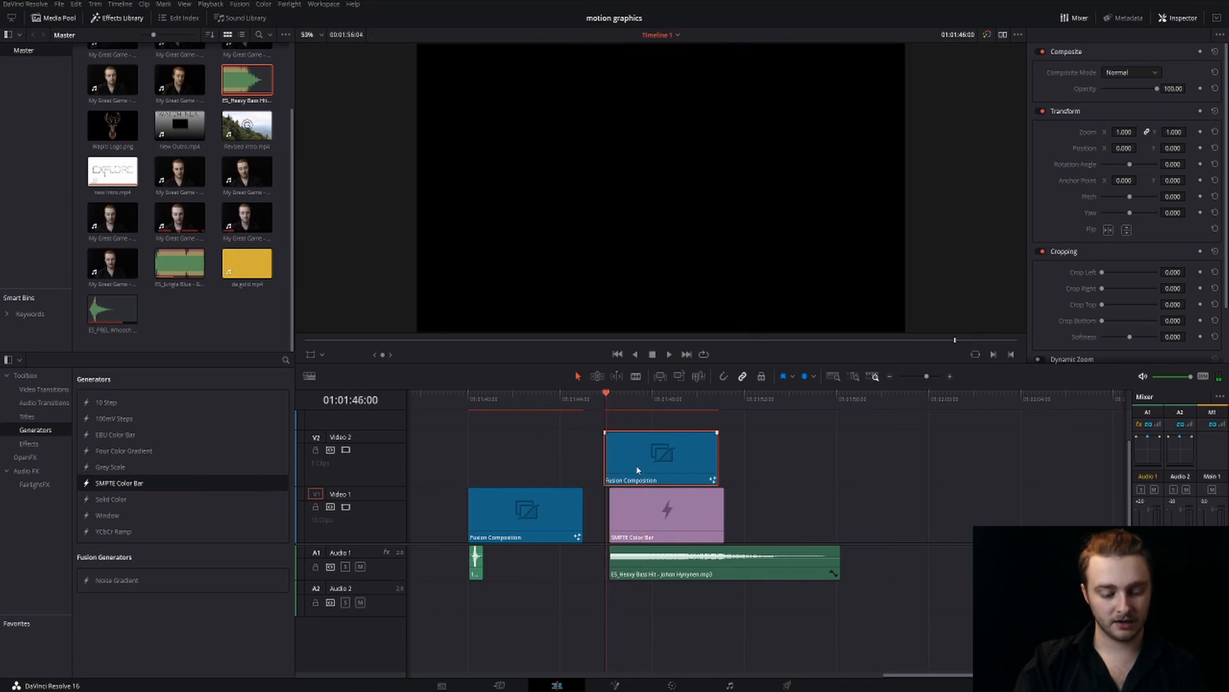
{"action": "left_click_drag", "start_coordinate": [655, 519], "coordinate": [652, 518]}
{"action": "left_click", "coordinate": [602, 399]}
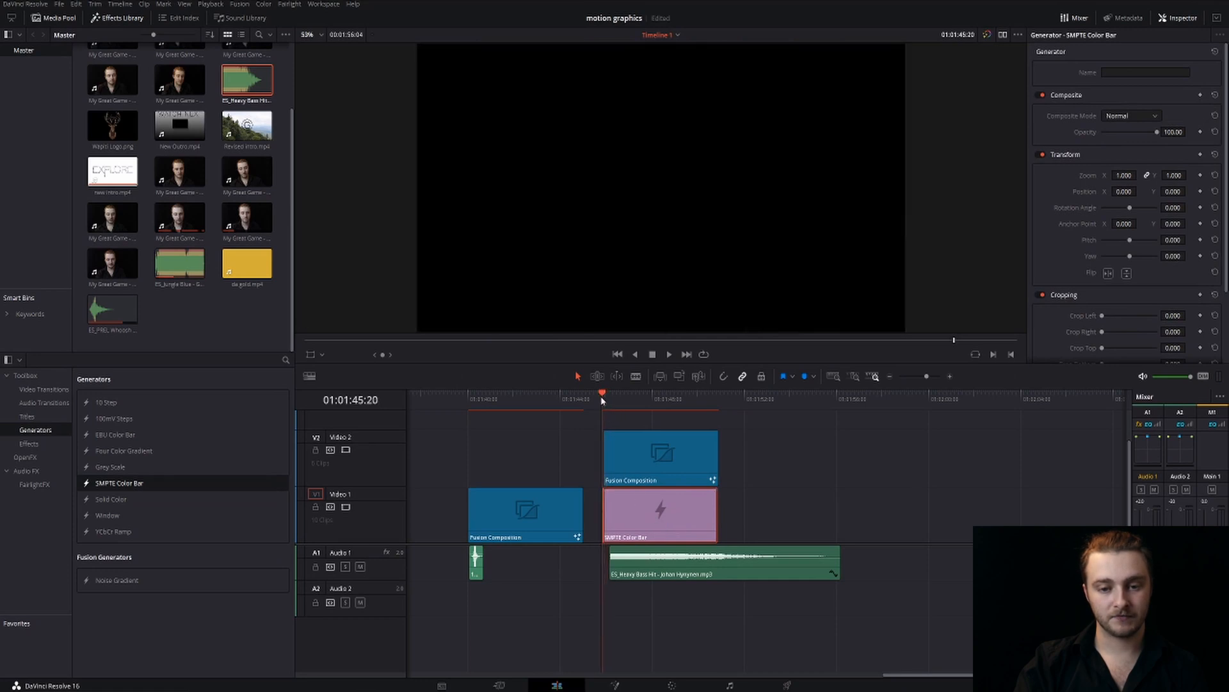
{"action": "key", "text": "space"}
{"action": "left_click", "coordinate": [645, 410]}
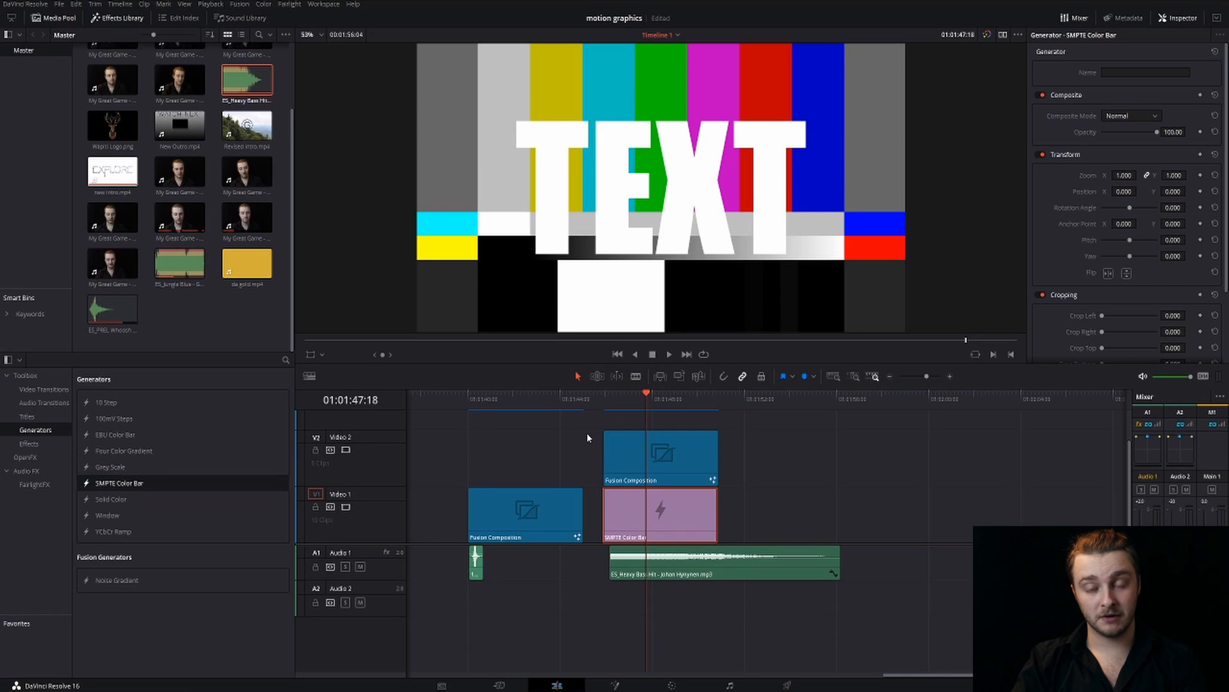
Add a new Fusion Composition on Video 1 in the empty area after the existing clips and open it on the Fusion page
{"action": "scroll", "coordinate": [783, 490], "scroll_direction": "right", "scroll_amount": 10}
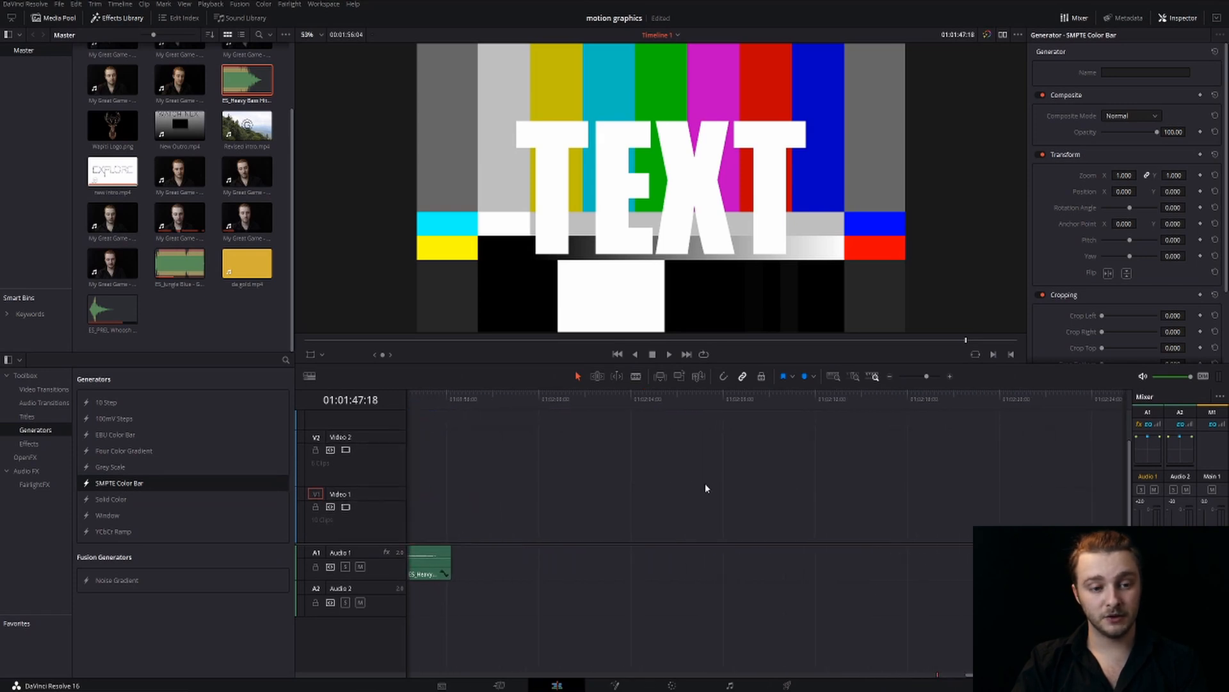
{"action": "left_click", "coordinate": [29, 443]}
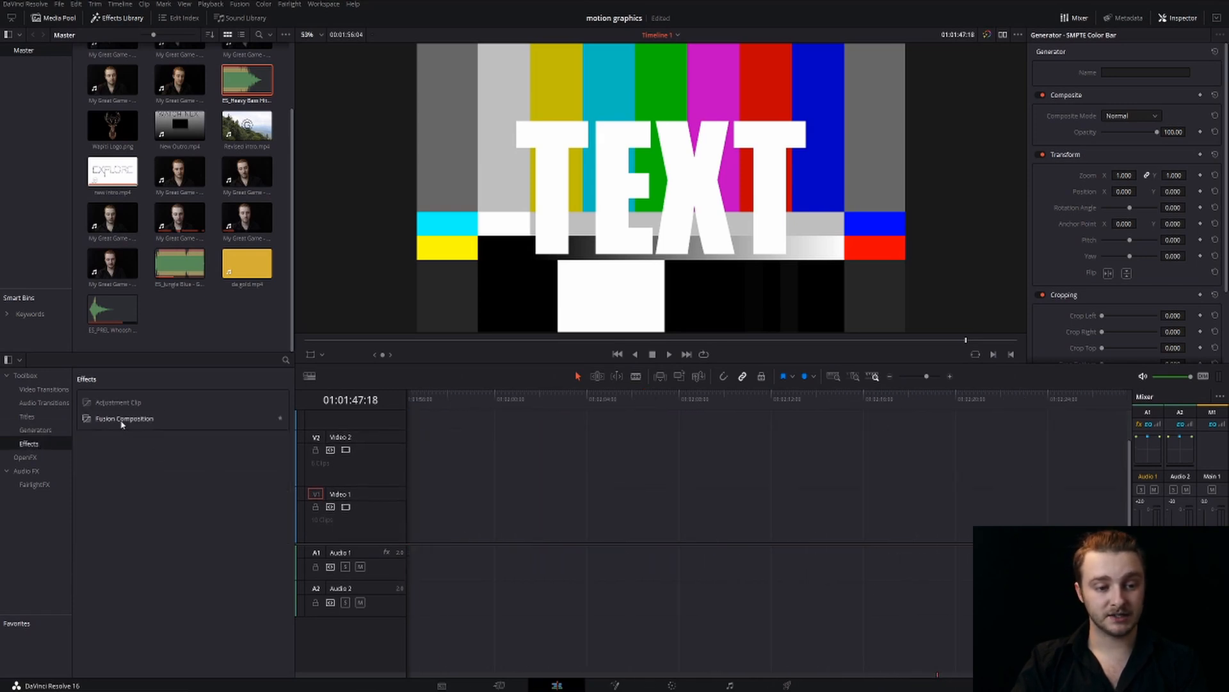
{"action": "left_click_drag", "start_coordinate": [121, 424], "coordinate": [565, 529]}
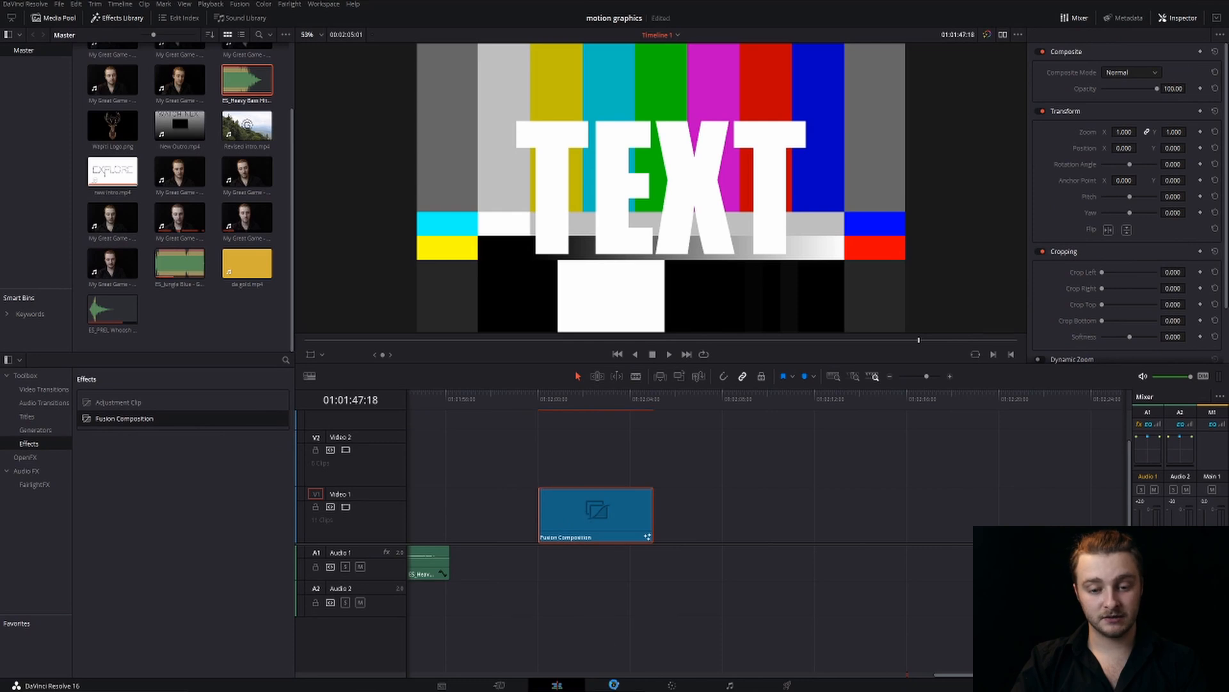
{"action": "left_click", "coordinate": [614, 684]}
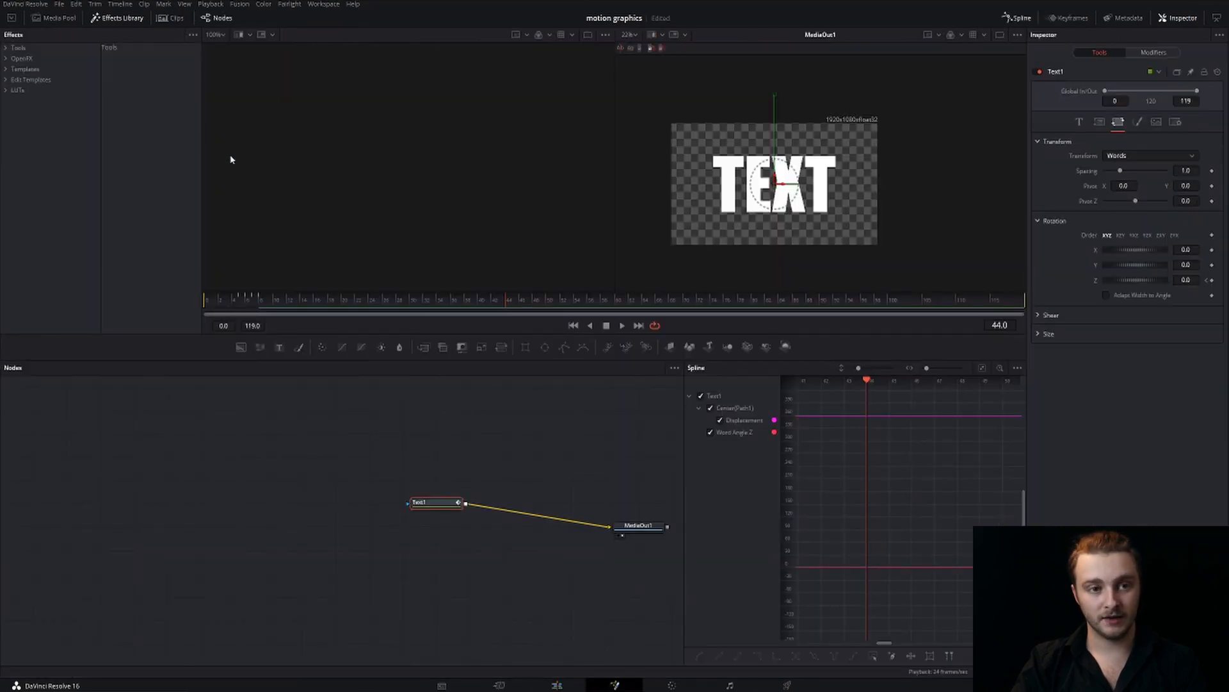
{"action": "left_click", "coordinate": [164, 18]}
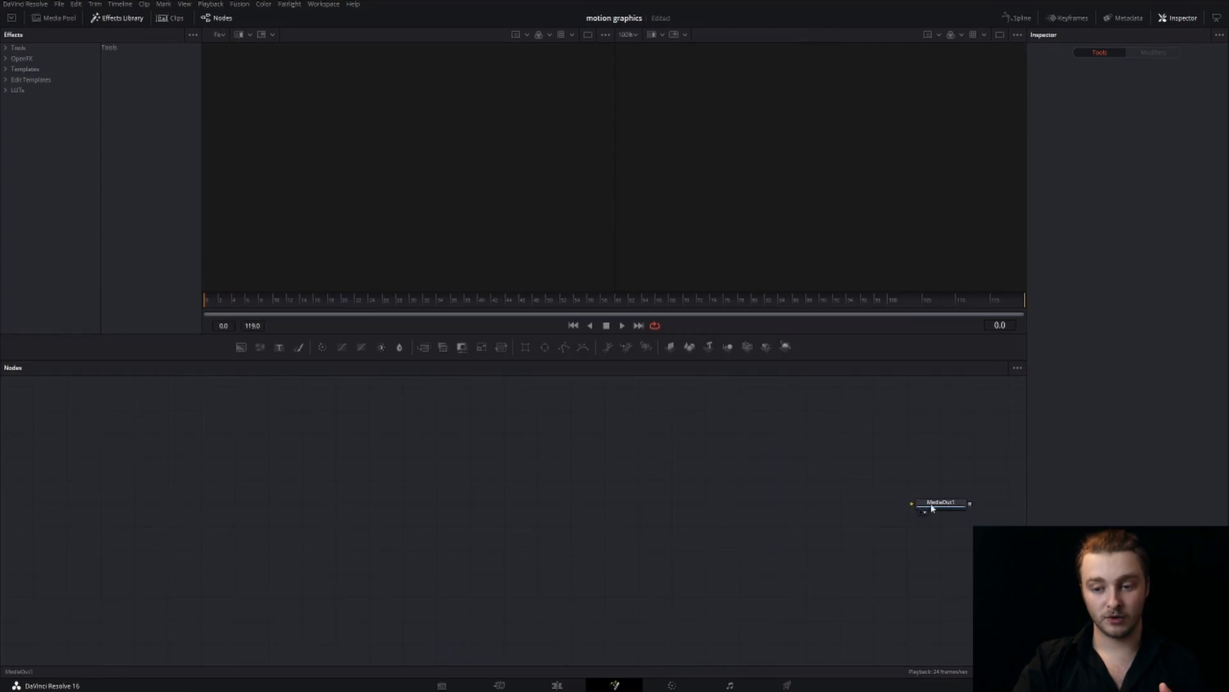
Bring da gold.mp4 from the media pool into the node graph and connect it to MediaOut1
{"action": "left_click_drag", "start_coordinate": [932, 507], "coordinate": [809, 485]}
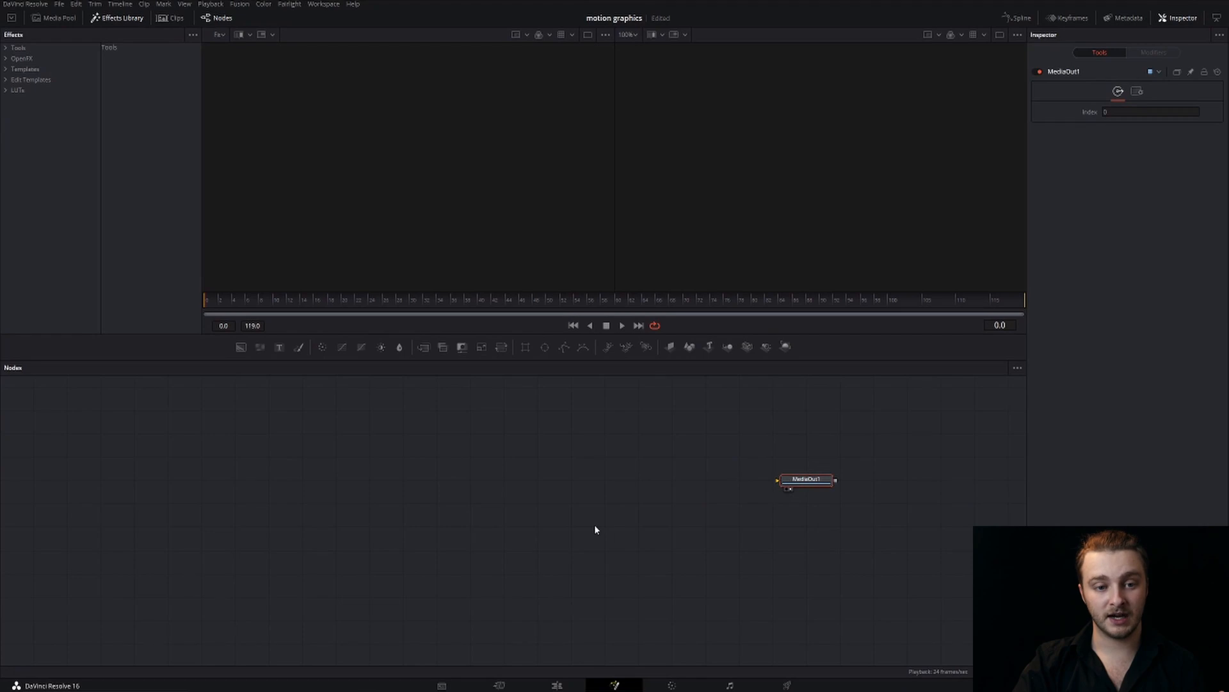
{"action": "left_click", "coordinate": [690, 502]}
{"action": "left_click", "coordinate": [811, 484]}
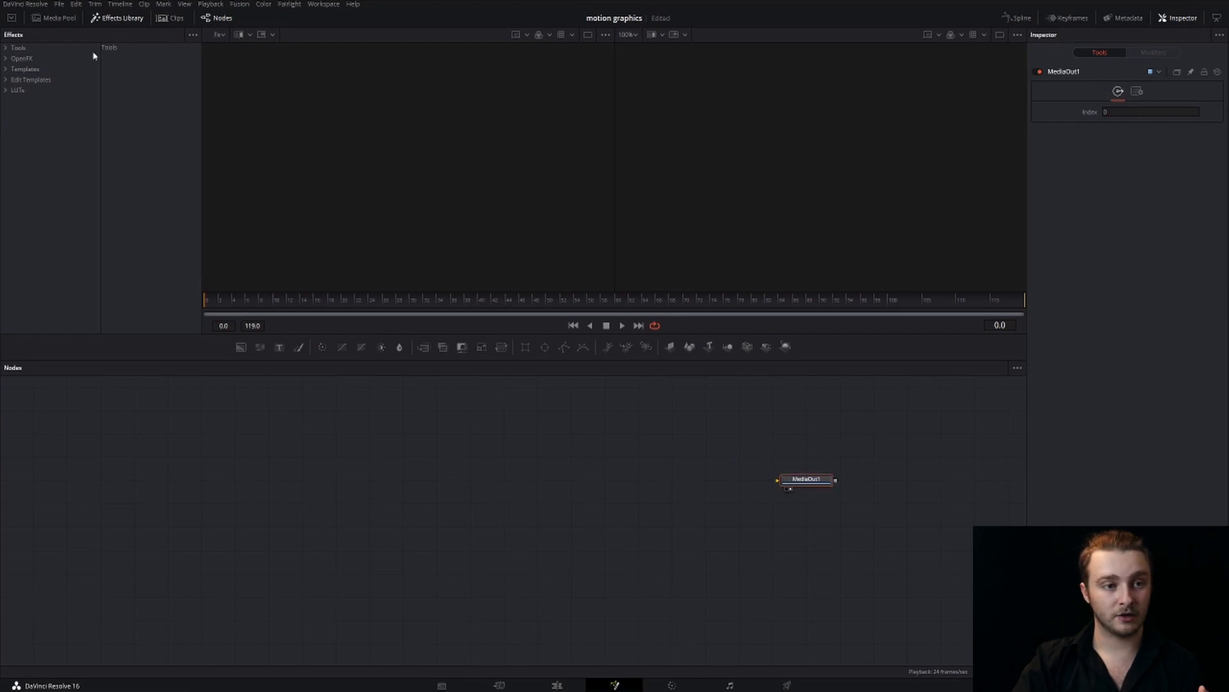
{"action": "left_click", "coordinate": [61, 18]}
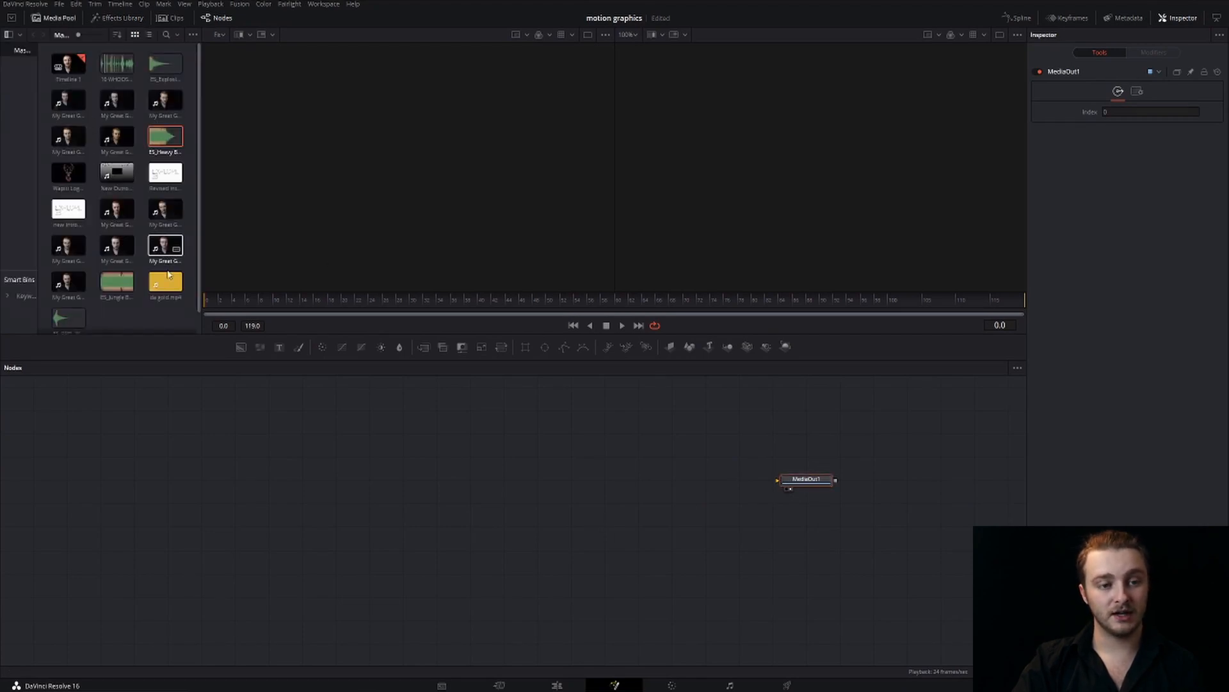
{"action": "left_click_drag", "start_coordinate": [166, 282], "coordinate": [292, 503]}
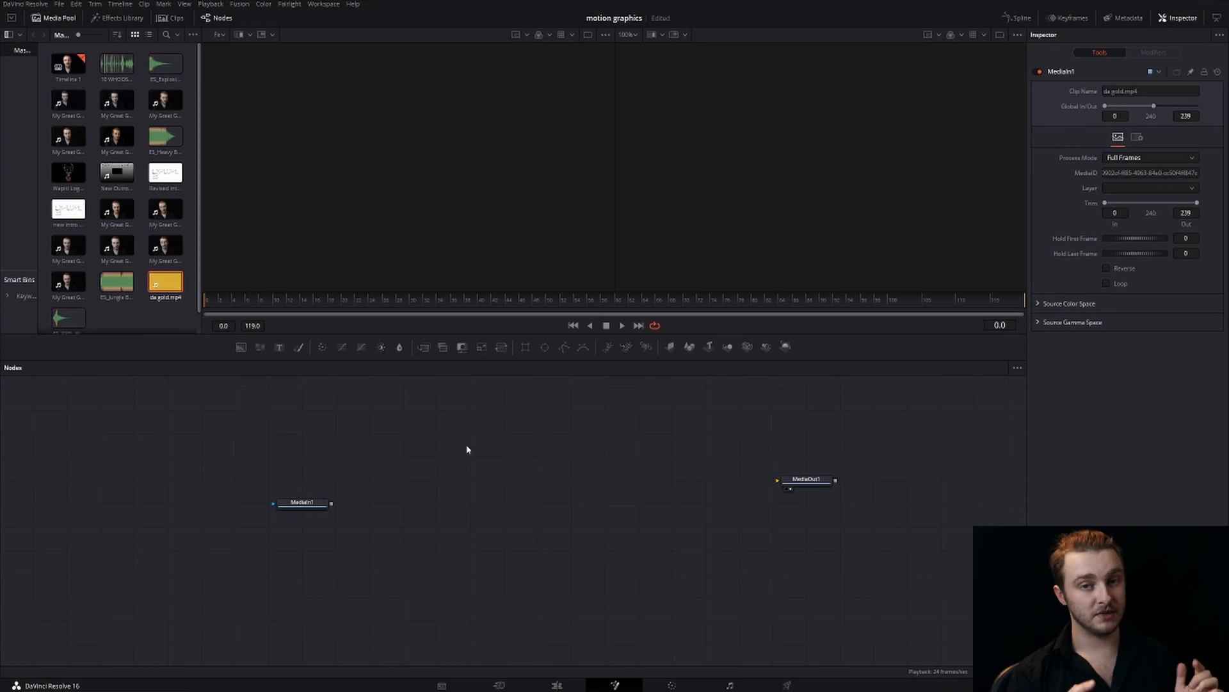
{"action": "left_click_drag", "start_coordinate": [289, 505], "coordinate": [356, 486]}
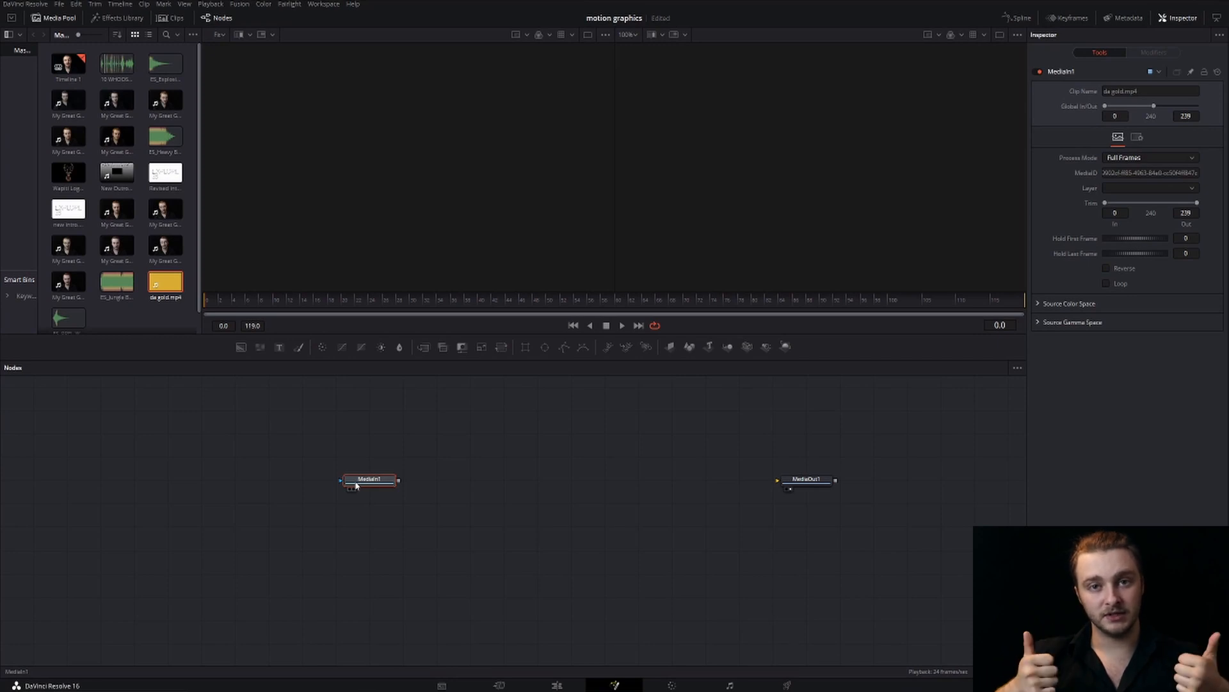
{"action": "left_click_drag", "start_coordinate": [399, 481], "coordinate": [813, 485]}
Mask the gold clip with a Rectangle of height 0.197 and corner radius 0.189
{"action": "left_click_drag", "start_coordinate": [359, 480], "coordinate": [244, 459]}
{"action": "left_click", "coordinate": [528, 349]}
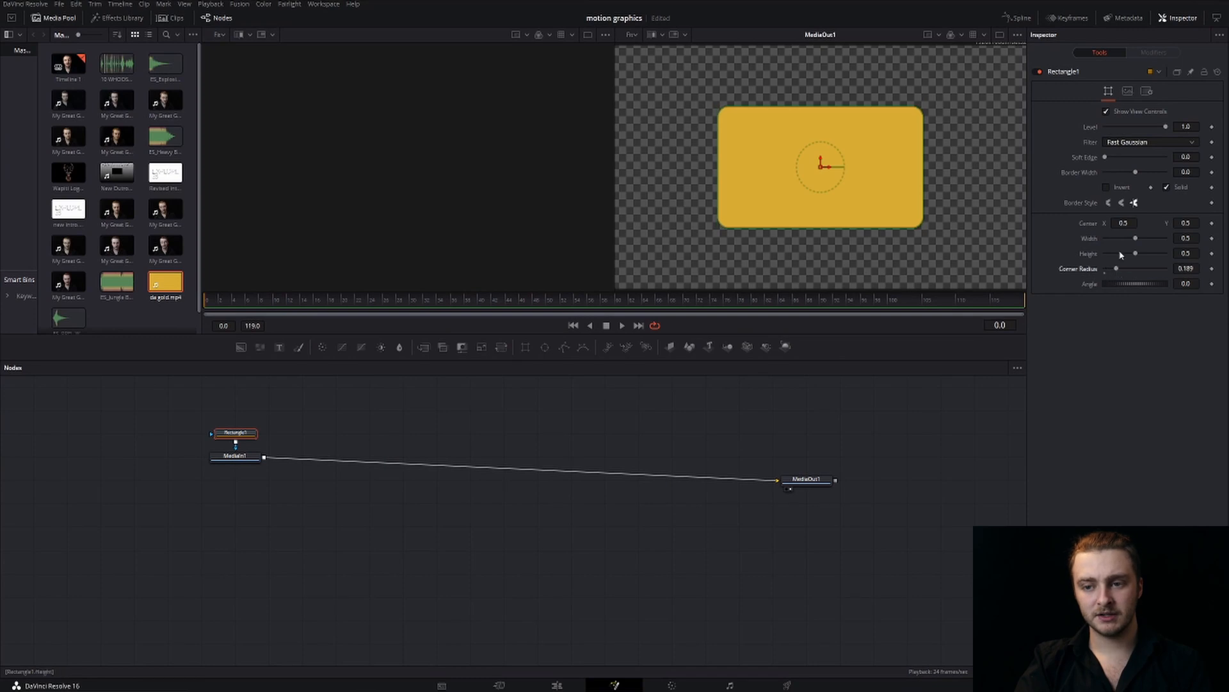
{"action": "left_click_drag", "start_coordinate": [1138, 255], "coordinate": [1119, 254]}
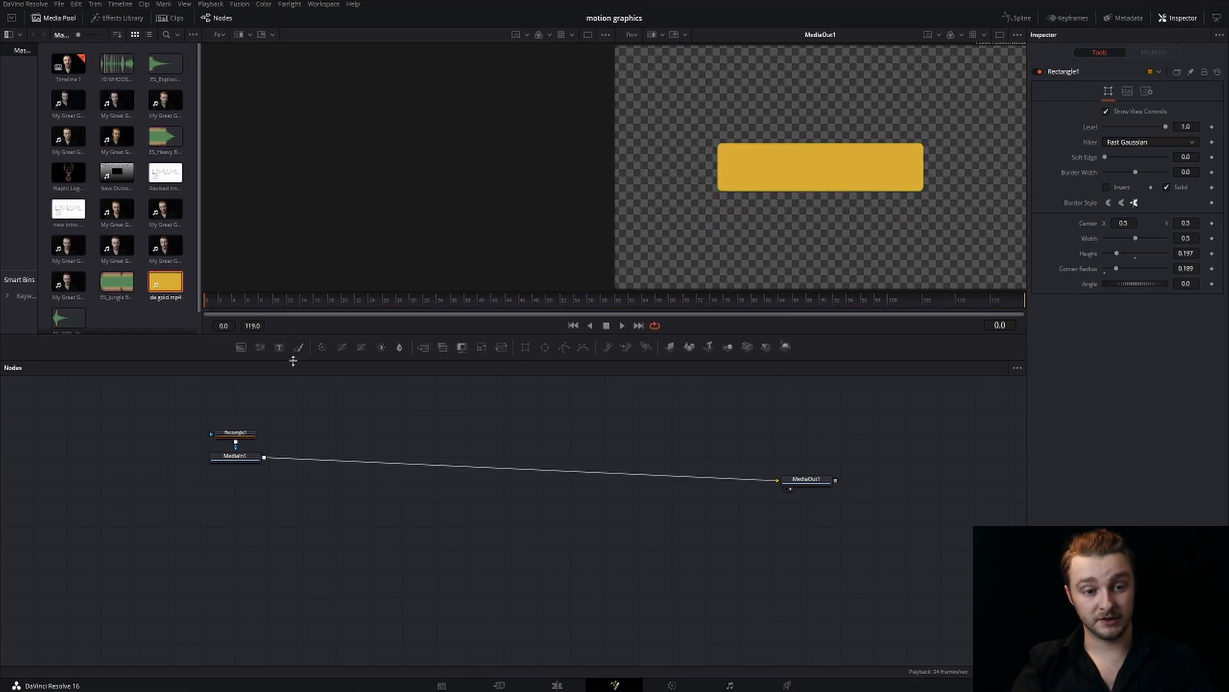
Add a Text node reading "text" and place it below the gold clip's node
{"action": "left_click", "coordinate": [277, 348]}
{"action": "left_click", "coordinate": [1153, 183]}
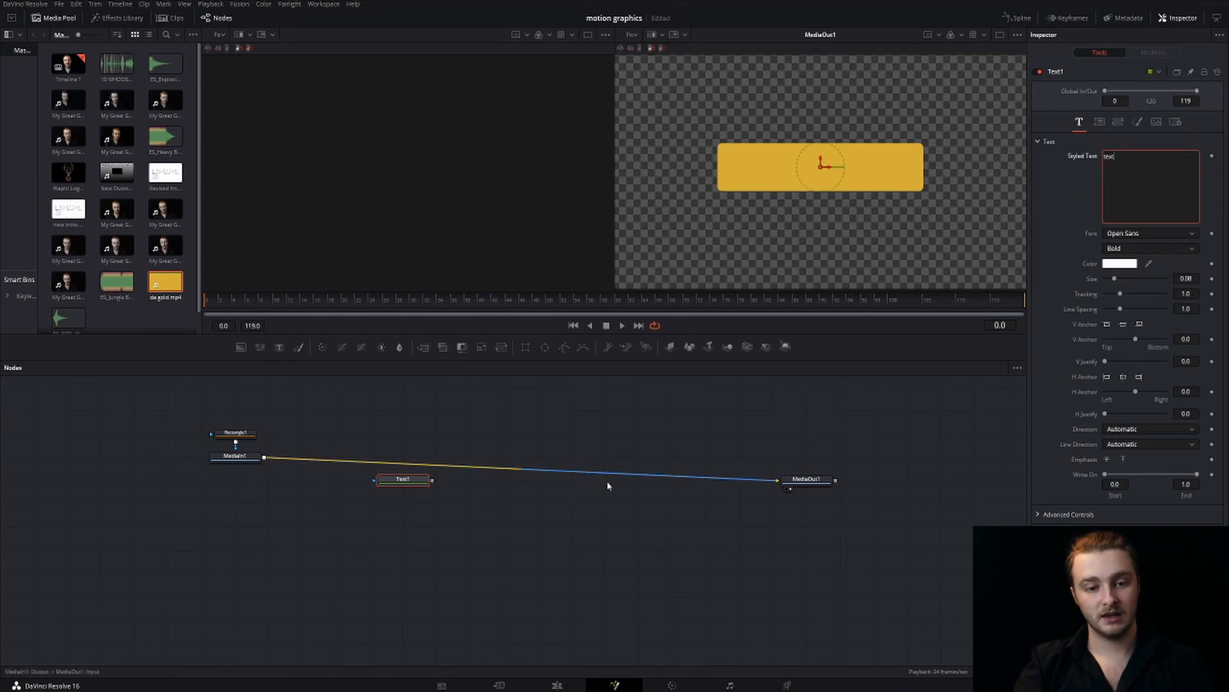
{"action": "left_click_drag", "start_coordinate": [418, 479], "coordinate": [217, 500]}
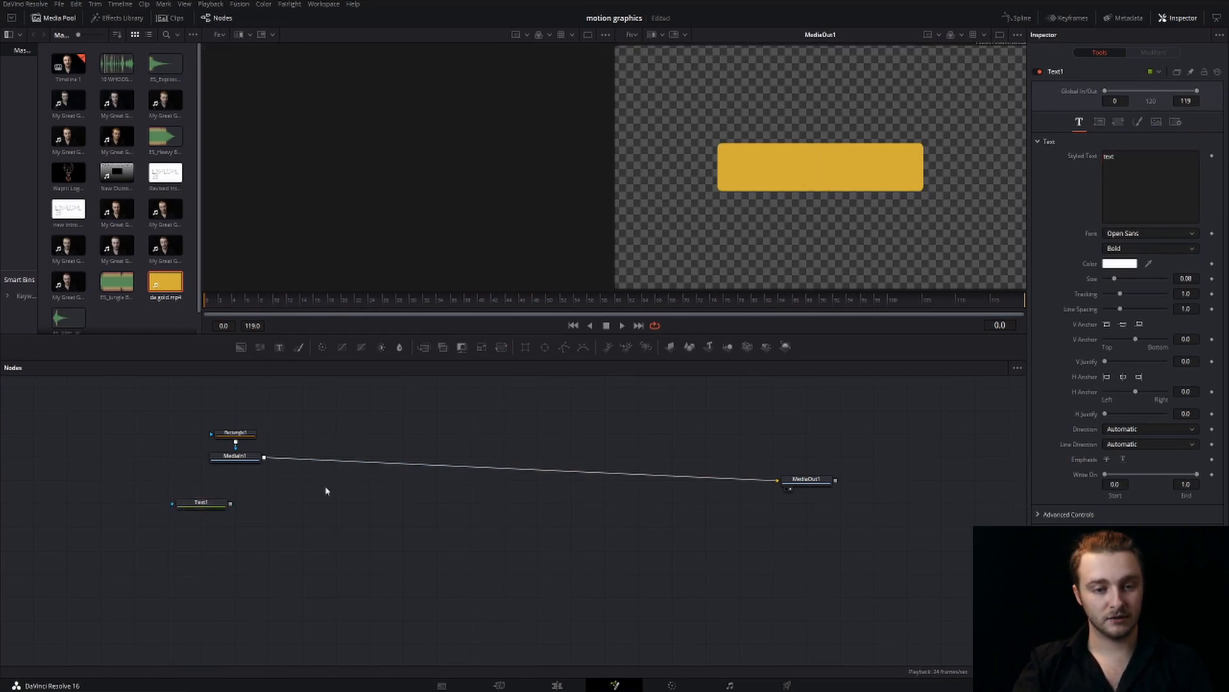
Merge the text over the gold rectangle ahead of MediaOut1 and move the grouped nodes away from the output
{"action": "left_click", "coordinate": [423, 346]}
{"action": "left_click_drag", "start_coordinate": [425, 413], "coordinate": [336, 467]}
{"action": "left_click_drag", "start_coordinate": [211, 502], "coordinate": [340, 460]}
{"action": "left_click_drag", "start_coordinate": [186, 392], "coordinate": [410, 538]}
{"action": "left_click_drag", "start_coordinate": [335, 456], "coordinate": [201, 480]}
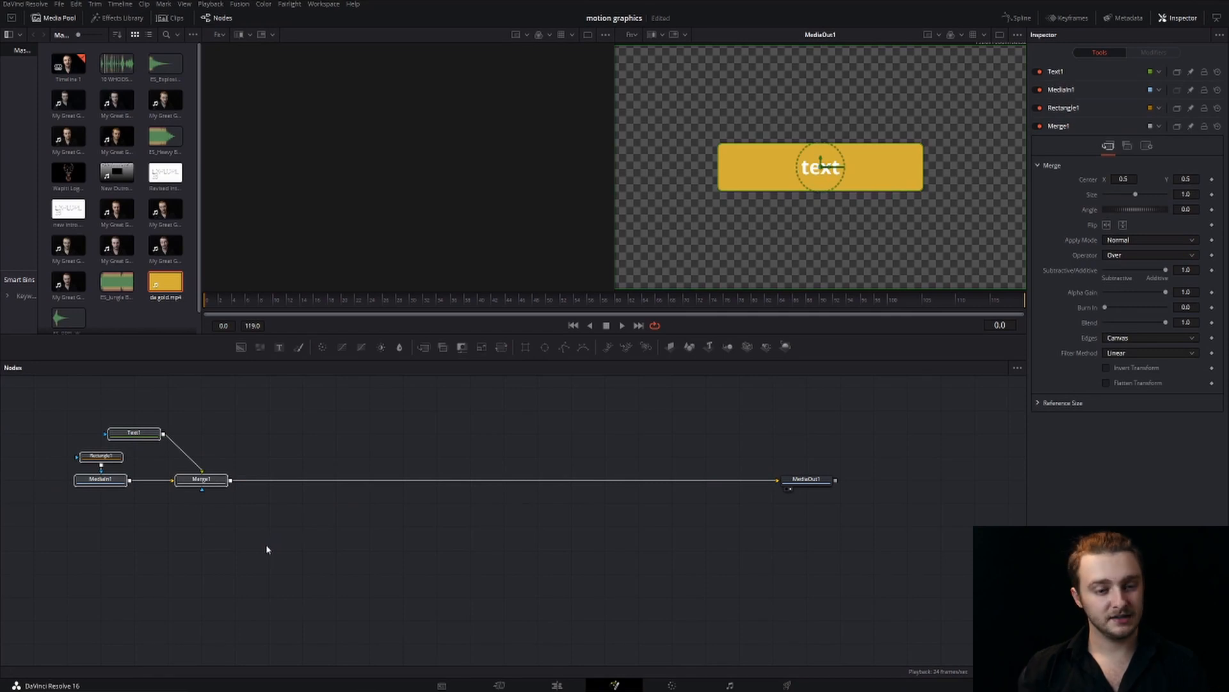
{"action": "left_click", "coordinate": [297, 451]}
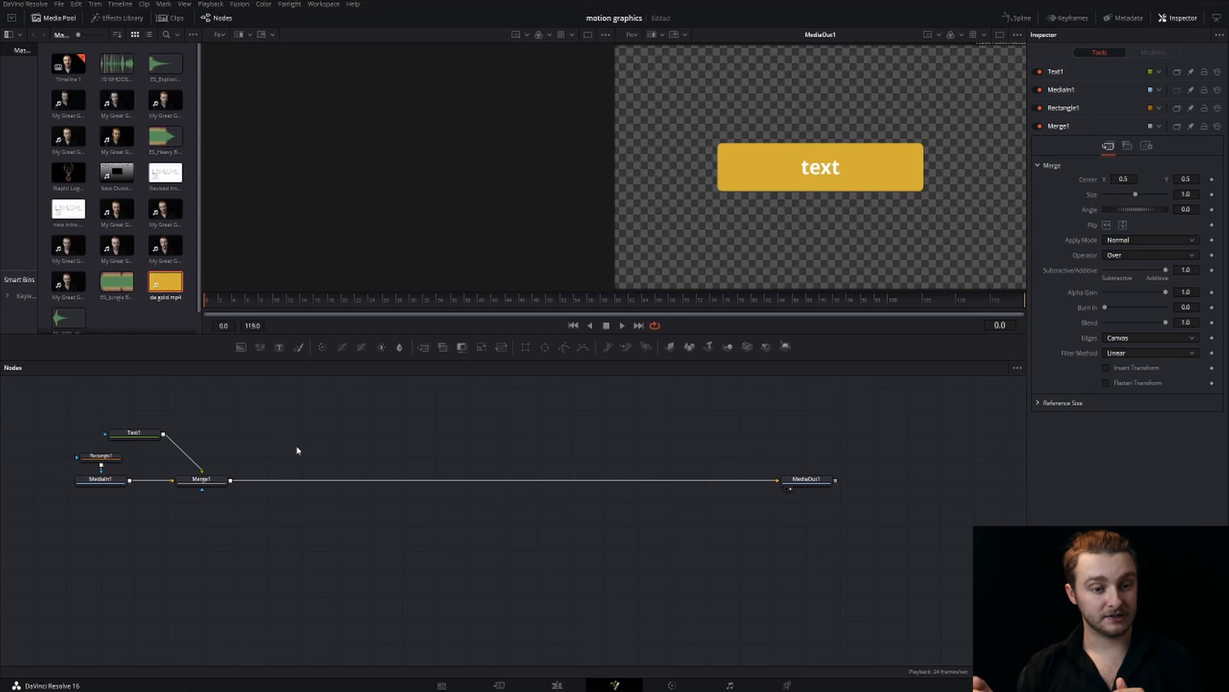
Feed Merge1 into a new ImagePlane3D node placed above the line and remove the direct connection from Merge1 to MediaOut1
{"action": "left_click", "coordinate": [204, 479]}
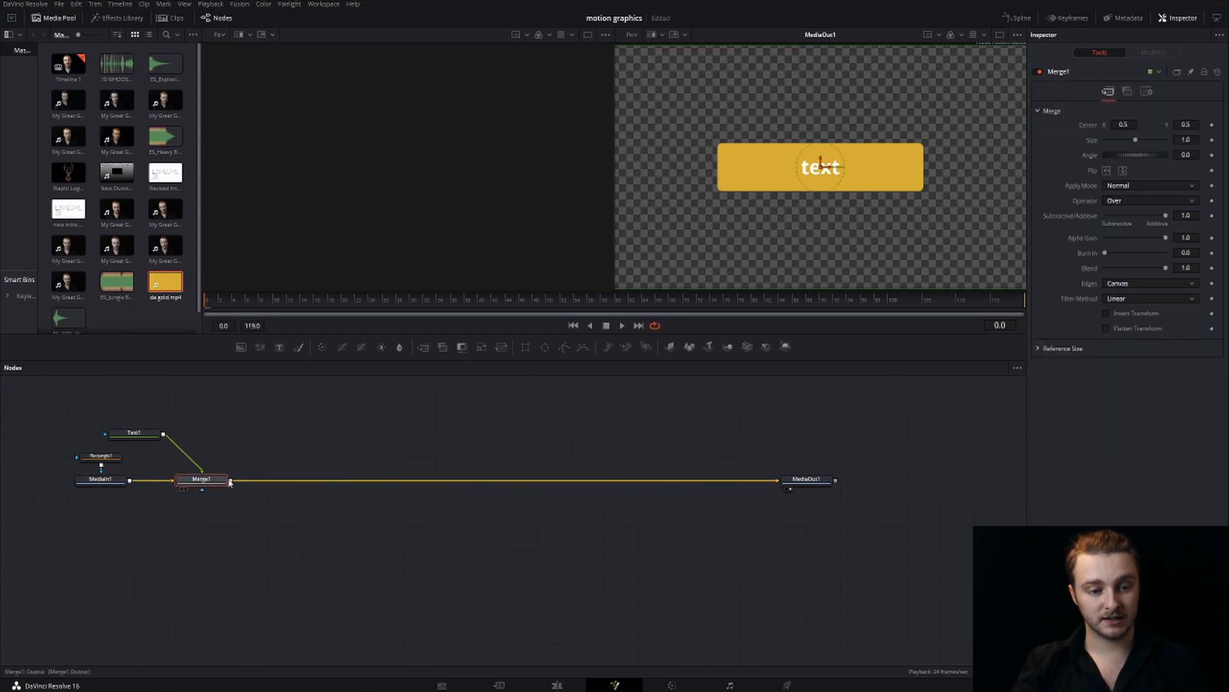
{"action": "left_click", "coordinate": [670, 347]}
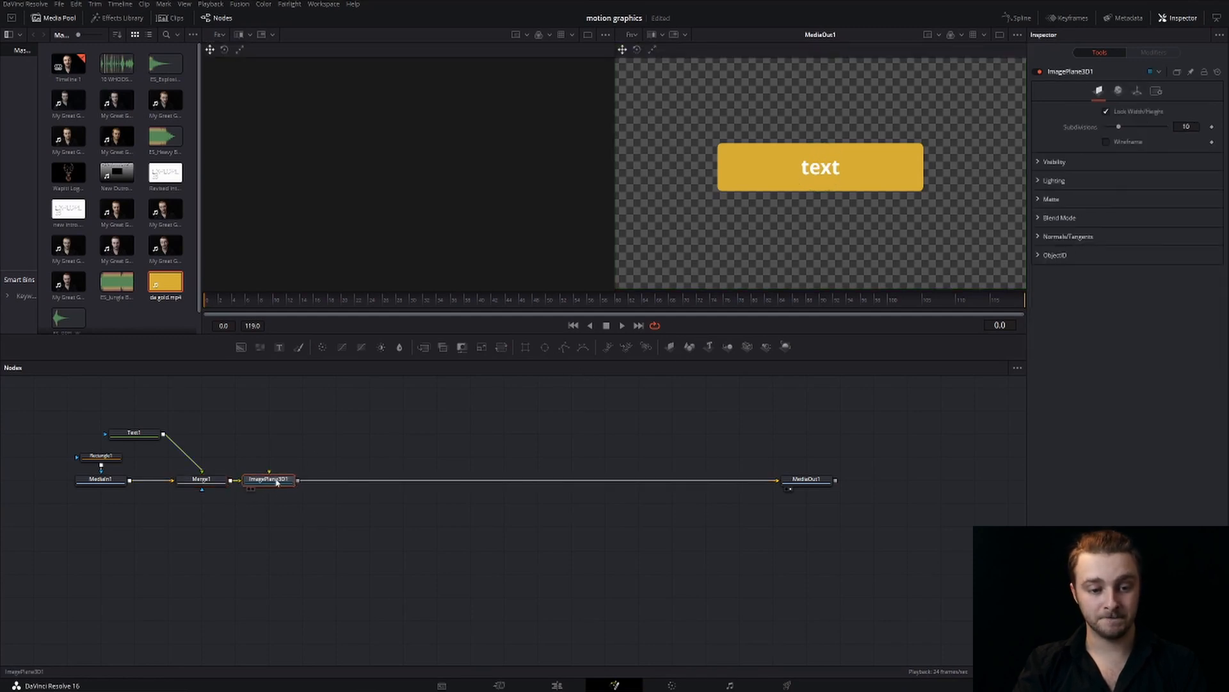
{"action": "left_click_drag", "start_coordinate": [276, 482], "coordinate": [300, 427]}
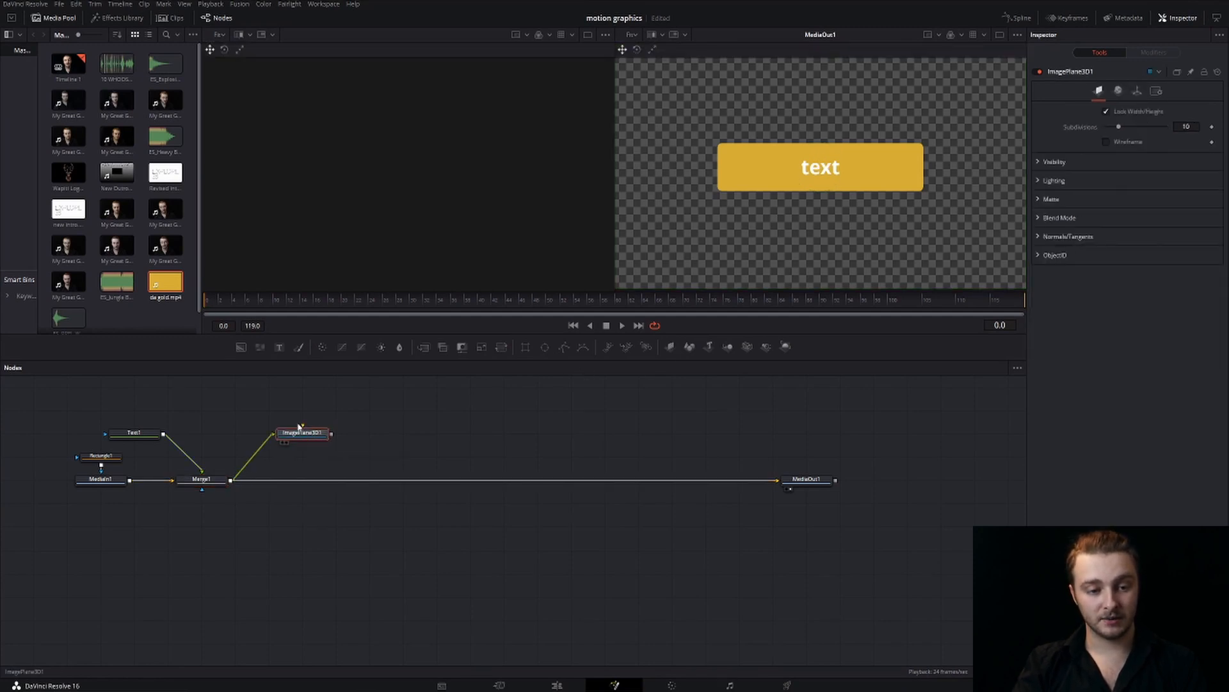
{"action": "left_click", "coordinate": [738, 480]}
{"action": "key", "text": "Delete"}
Chain a Merge3D and a Renderer3D node after the image plane
{"action": "left_click_drag", "start_coordinate": [303, 432], "coordinate": [336, 433]}
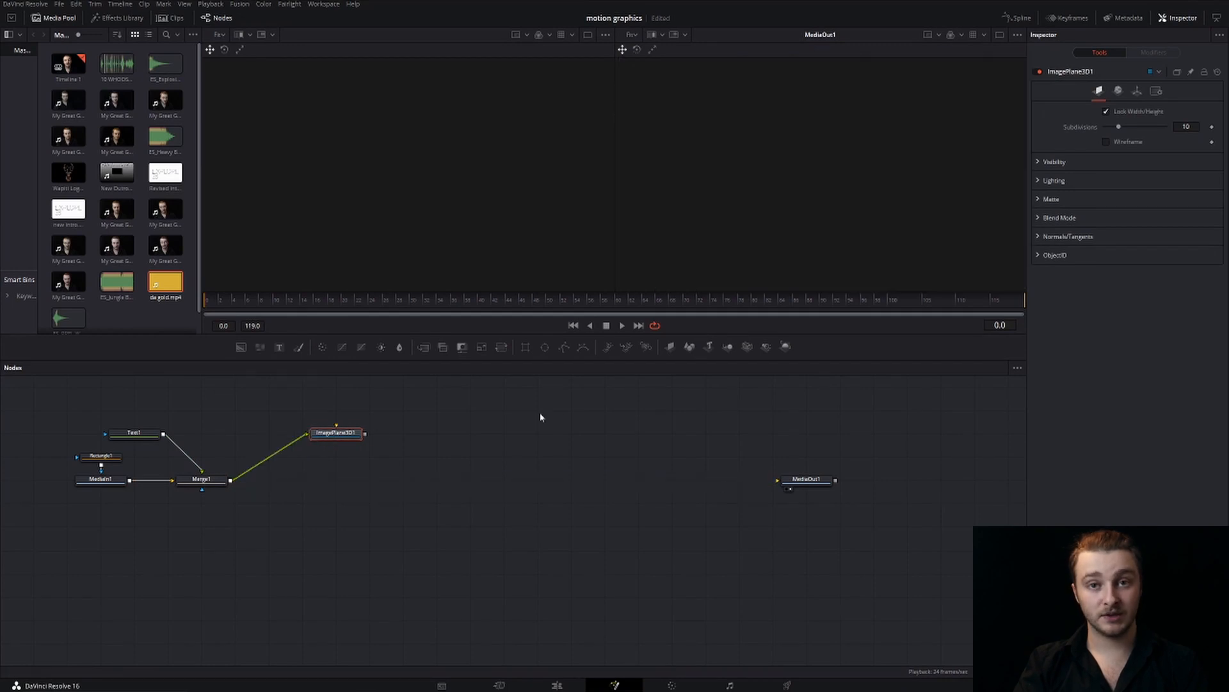
{"action": "left_click", "coordinate": [728, 348]}
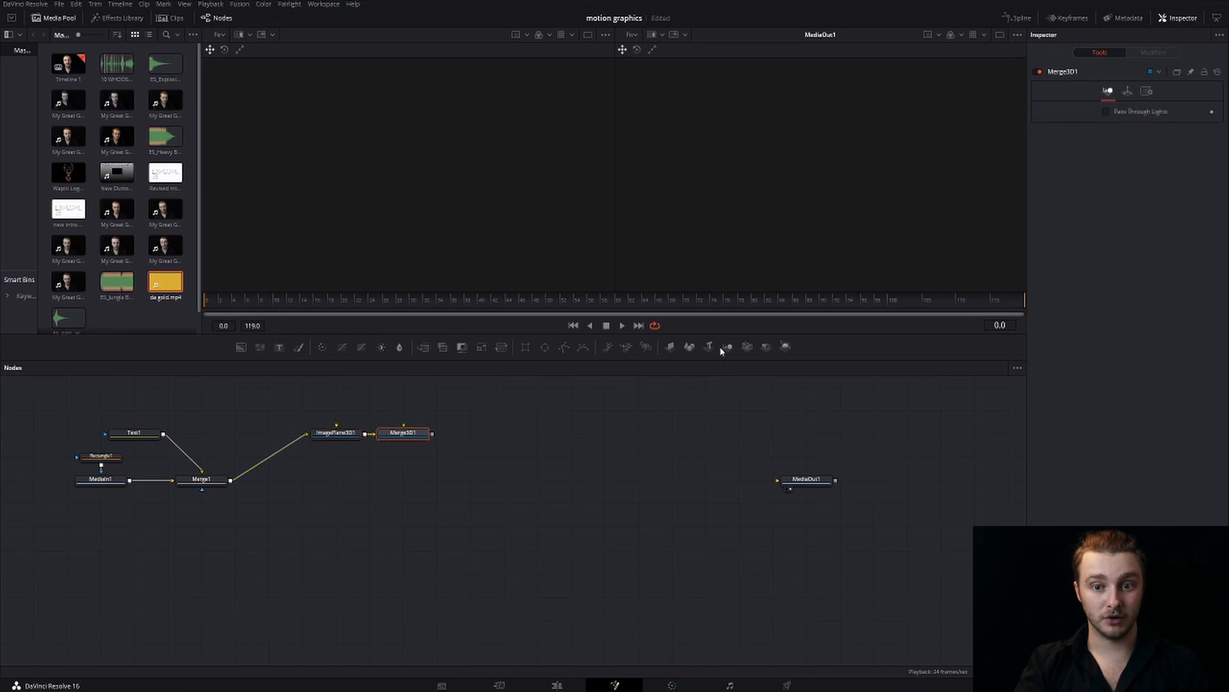
{"action": "left_click", "coordinate": [786, 347]}
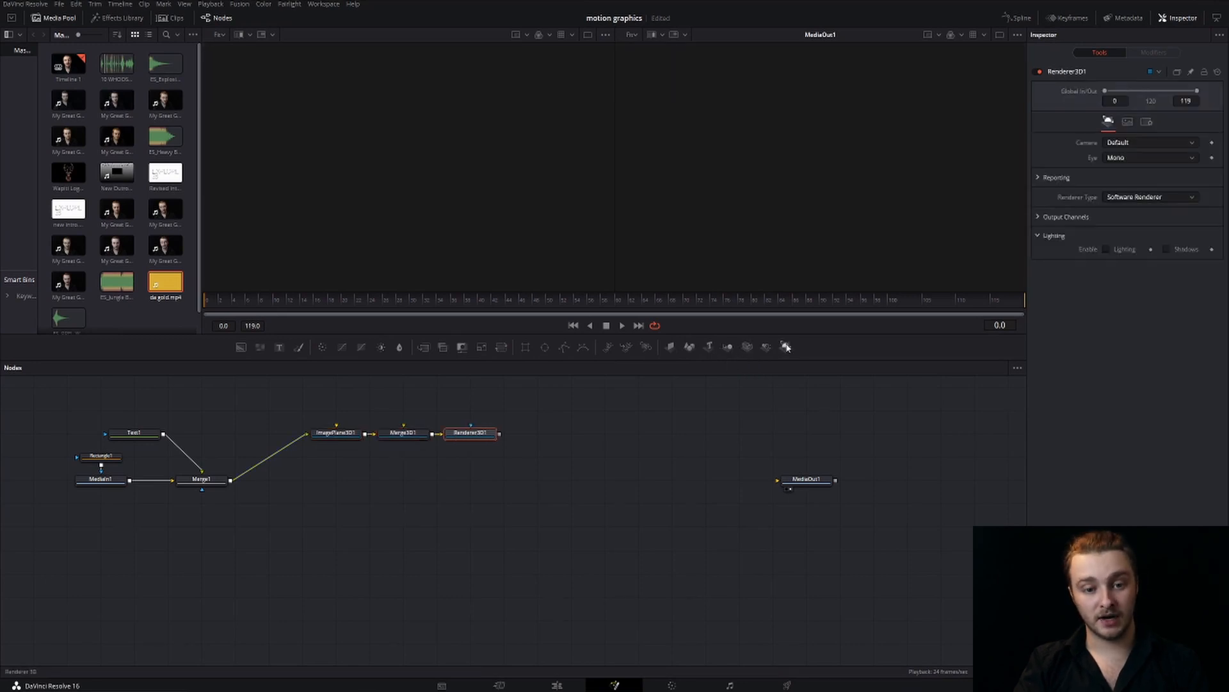
Attach a Camera3D node to Merge3D1 and preview the camera and ImagePlane3D1 from an angled 3D perspective
{"action": "left_click", "coordinate": [403, 434]}
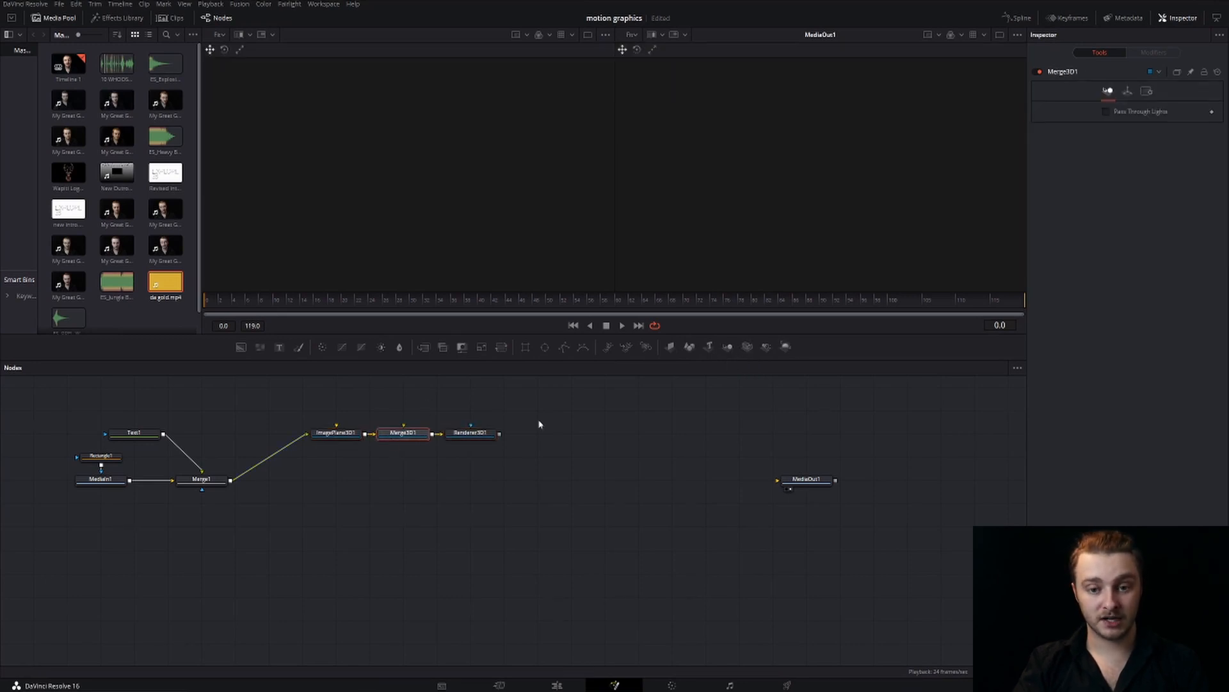
{"action": "left_click", "coordinate": [748, 346]}
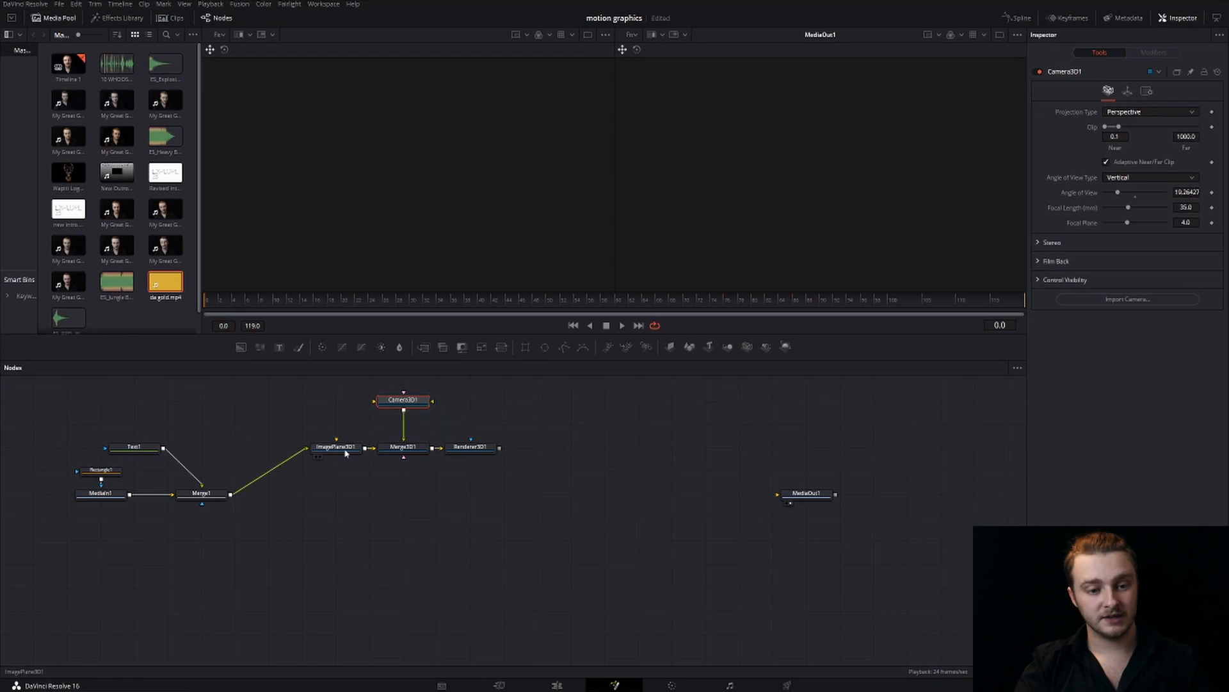
{"action": "key", "text": "1"}
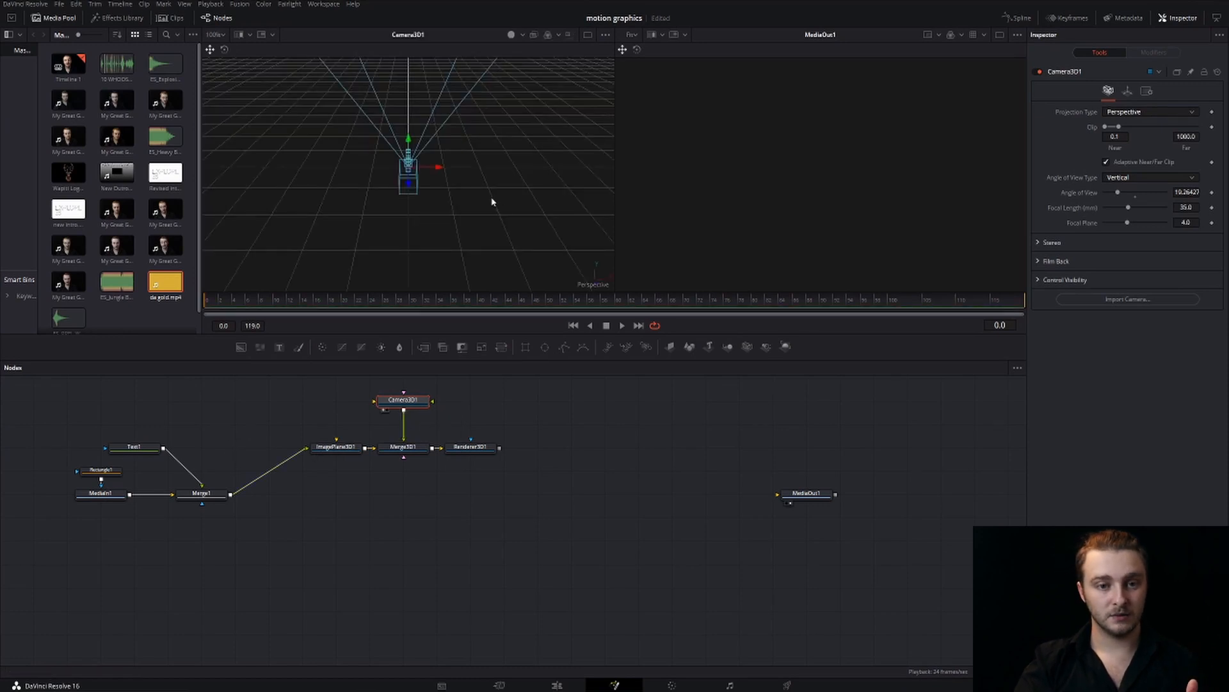
{"action": "left_click_drag", "start_coordinate": [416, 168], "coordinate": [338, 258]}
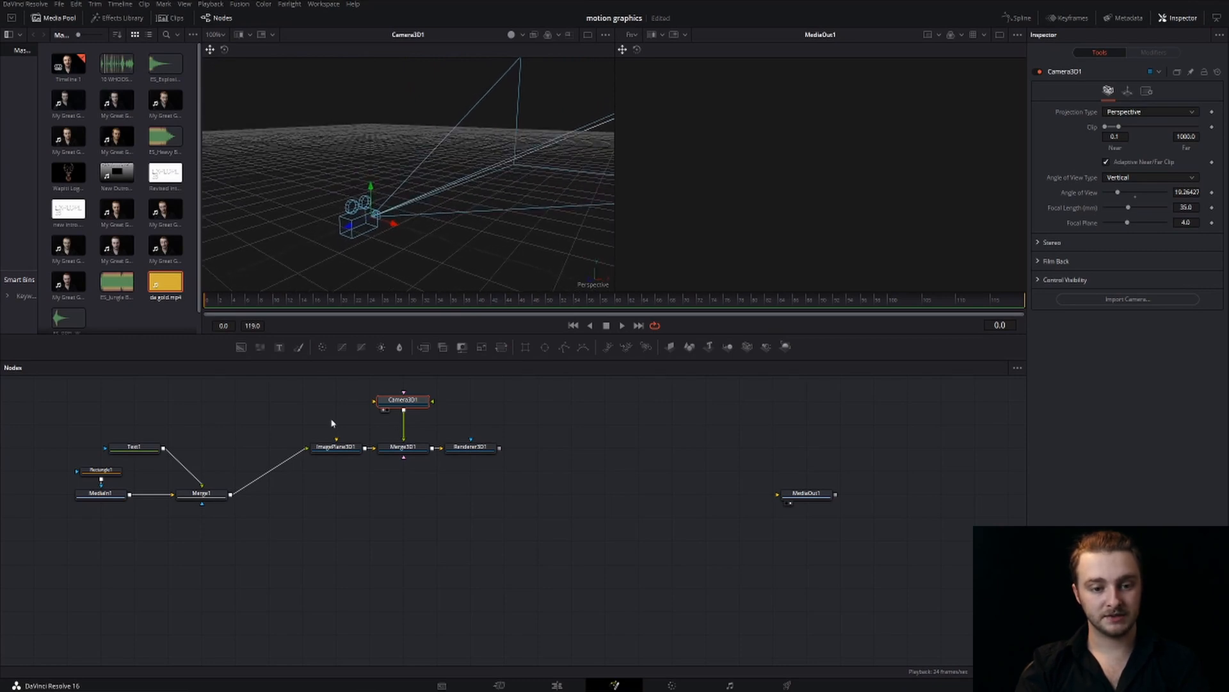
{"action": "left_click", "coordinate": [328, 452]}
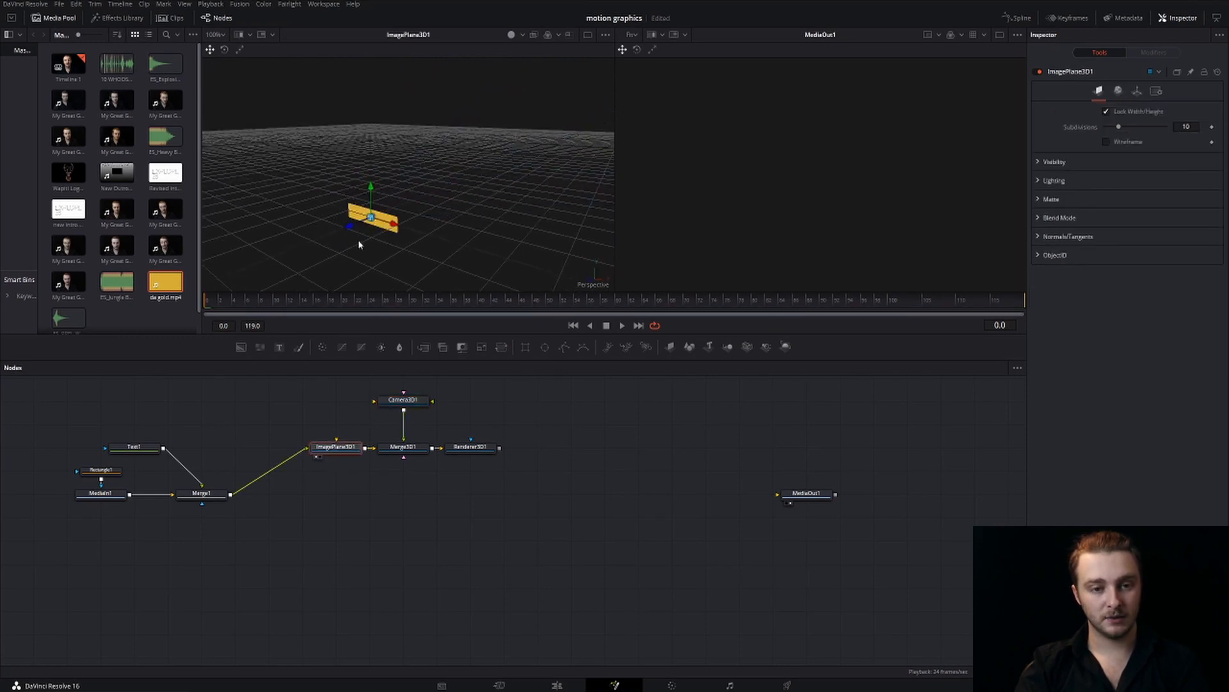
{"action": "left_click_drag", "start_coordinate": [349, 234], "coordinate": [366, 219]}
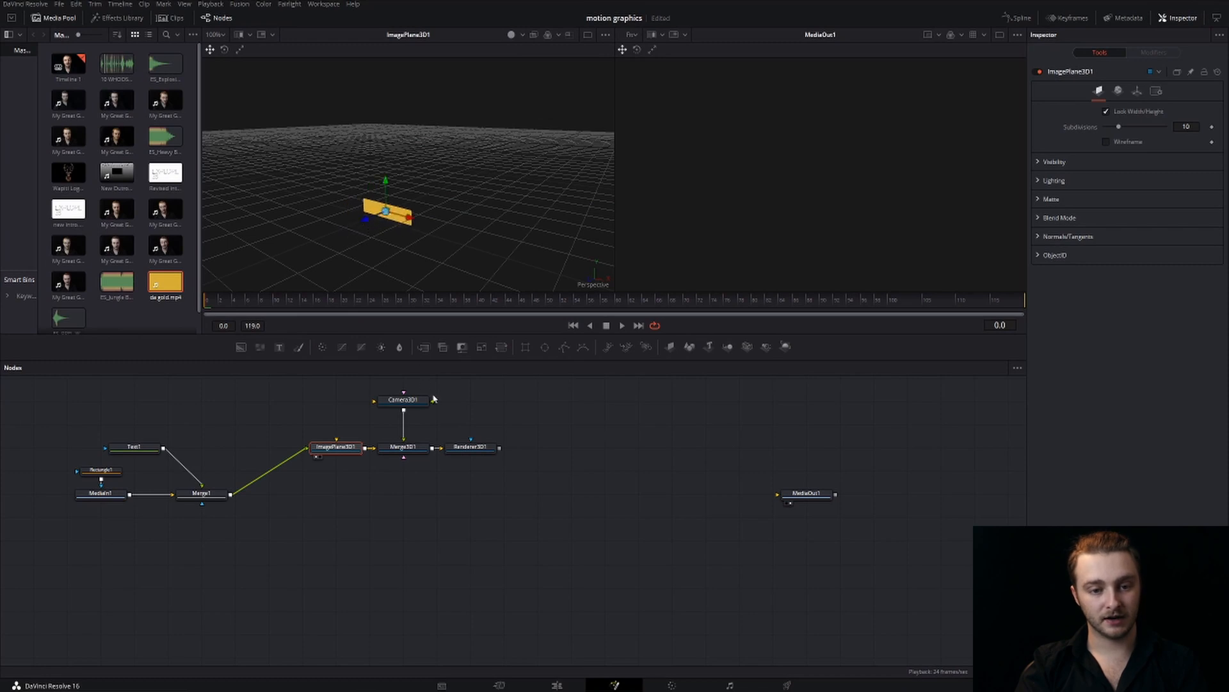
Connect Renderer3D1 to MediaOut1 and pull the camera back to a Z translation of about 0.83
{"action": "left_click", "coordinate": [411, 405]}
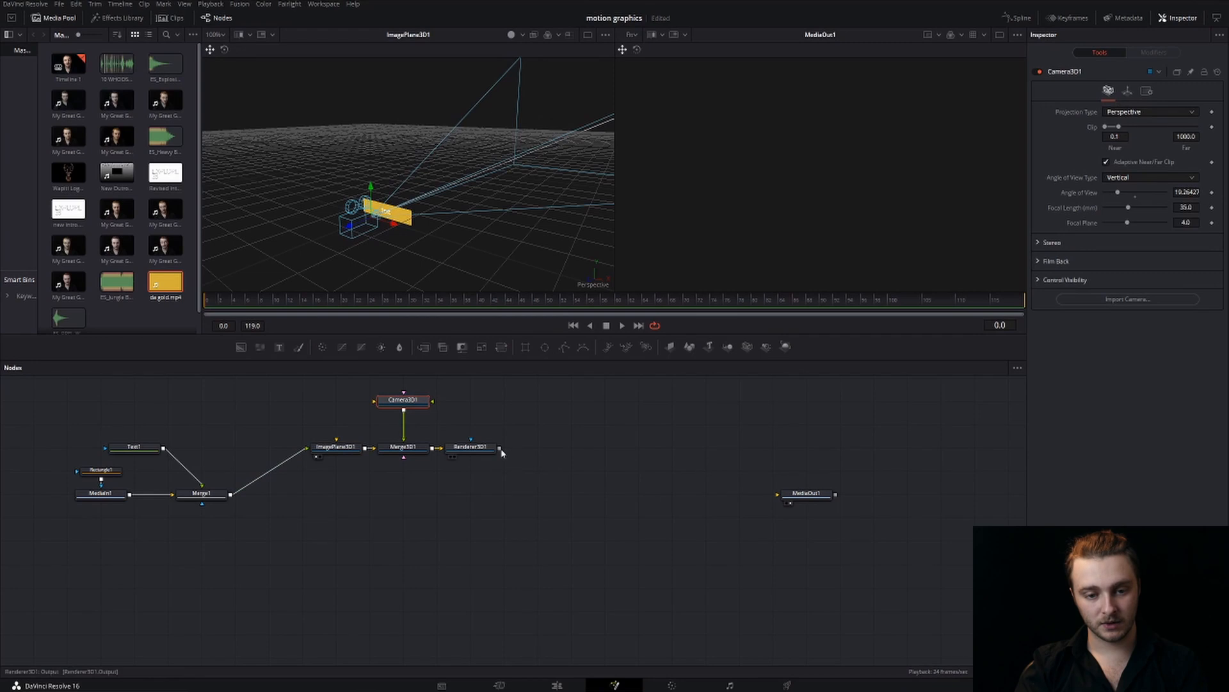
{"action": "left_click_drag", "start_coordinate": [499, 448], "coordinate": [777, 494]}
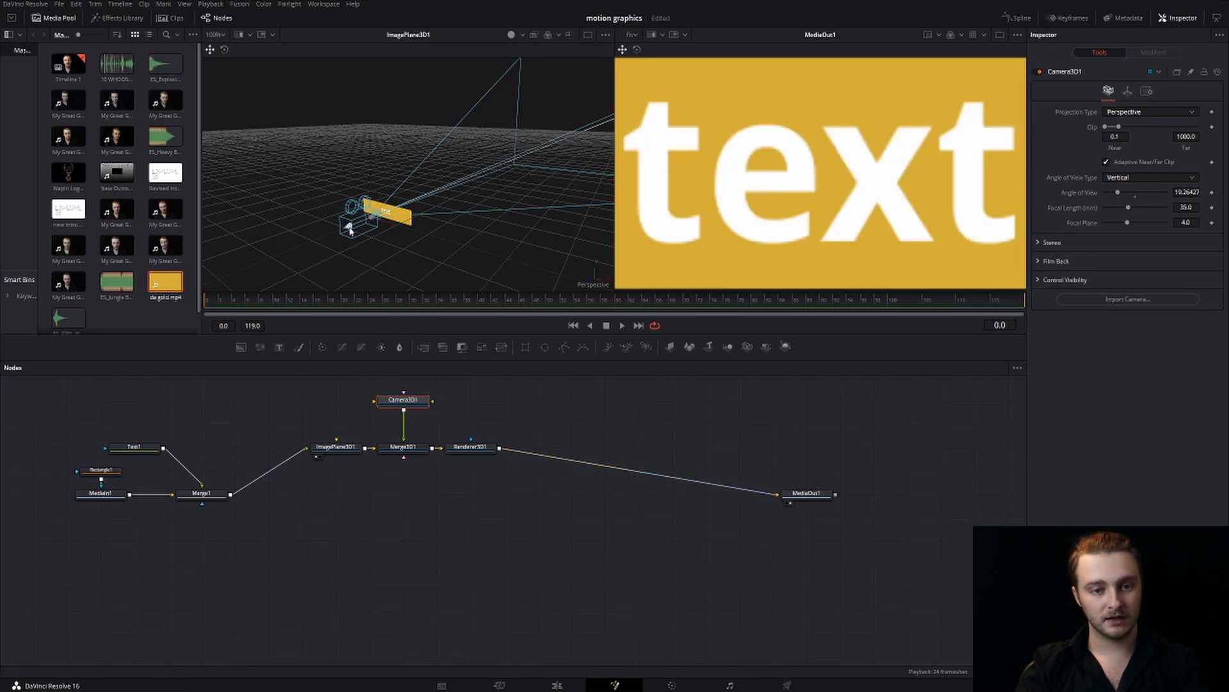
{"action": "left_click_drag", "start_coordinate": [349, 230], "coordinate": [230, 253]}
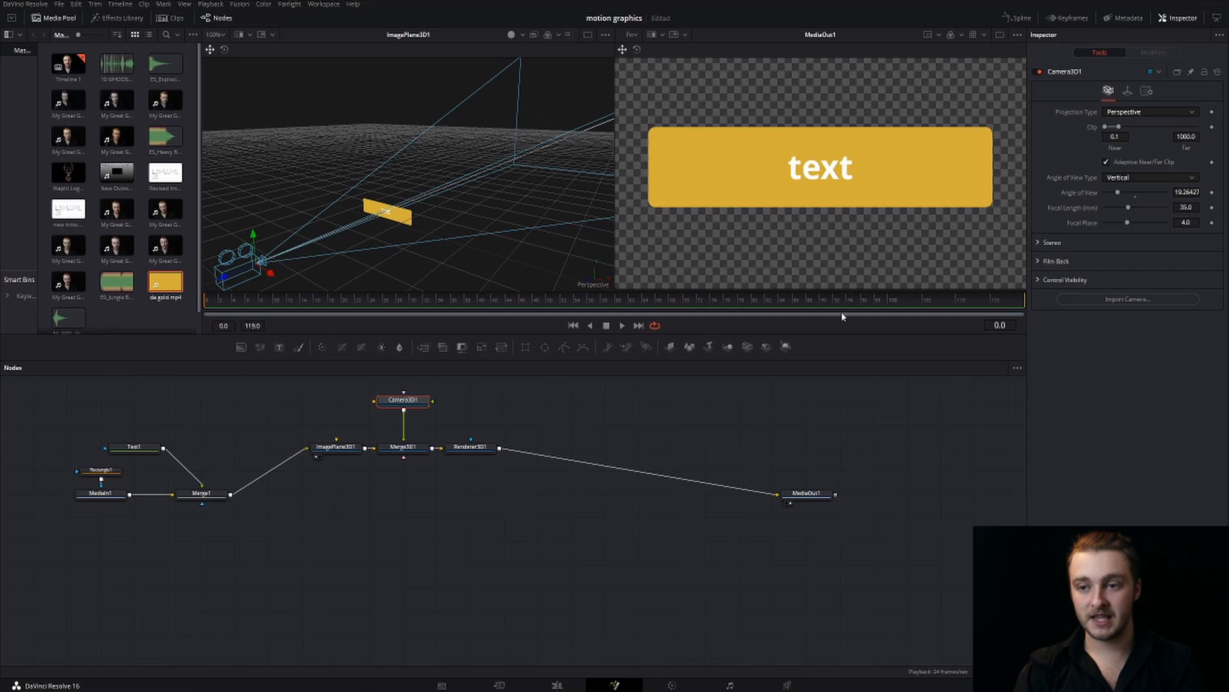
Keyframe the camera's X, Y and Z translation, rotation order and X, Y and Z rotation at frame 0
{"action": "left_click", "coordinate": [1127, 90]}
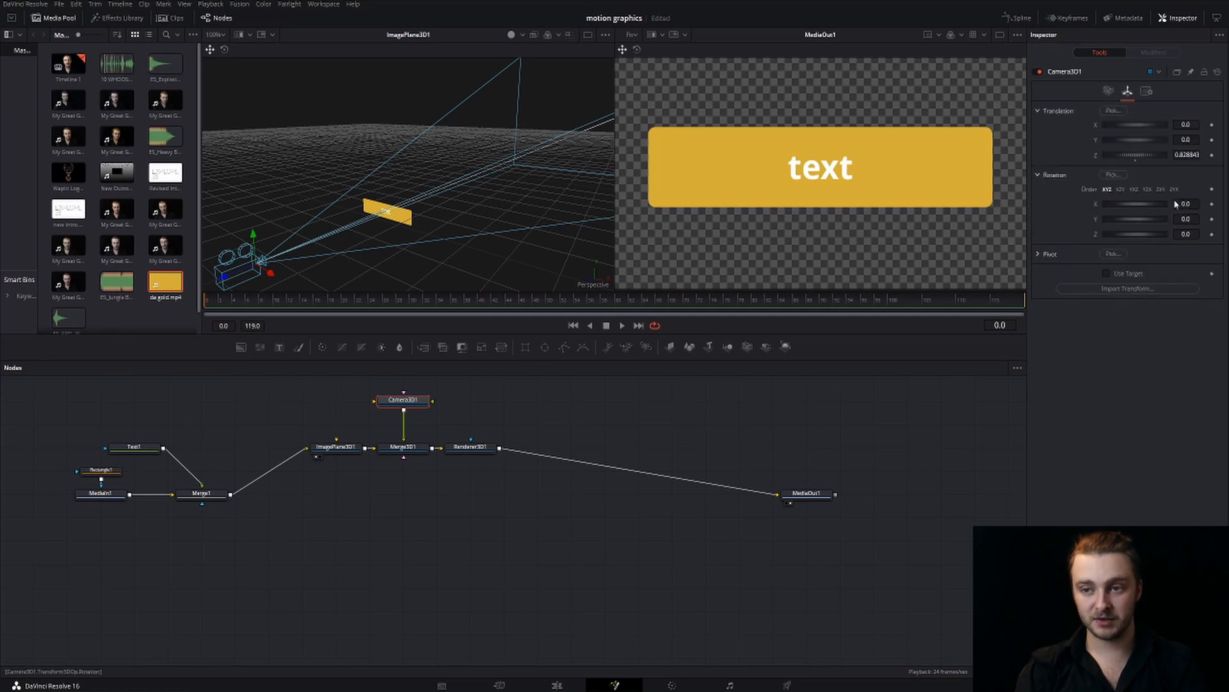
{"action": "left_click", "coordinate": [1211, 124]}
{"action": "left_click", "coordinate": [1212, 140]}
{"action": "left_click", "coordinate": [1211, 154]}
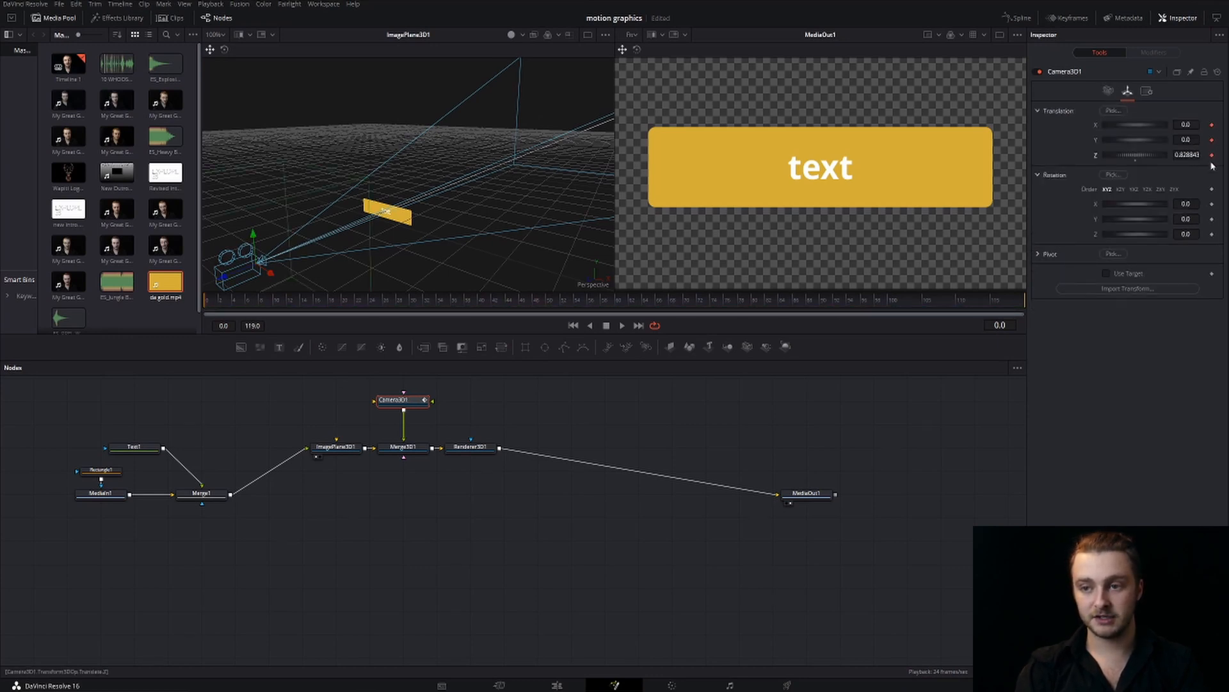
{"action": "left_click", "coordinate": [1212, 189]}
{"action": "left_click", "coordinate": [1212, 203]}
{"action": "left_click", "coordinate": [1212, 218]}
{"action": "left_click", "coordinate": [1212, 233]}
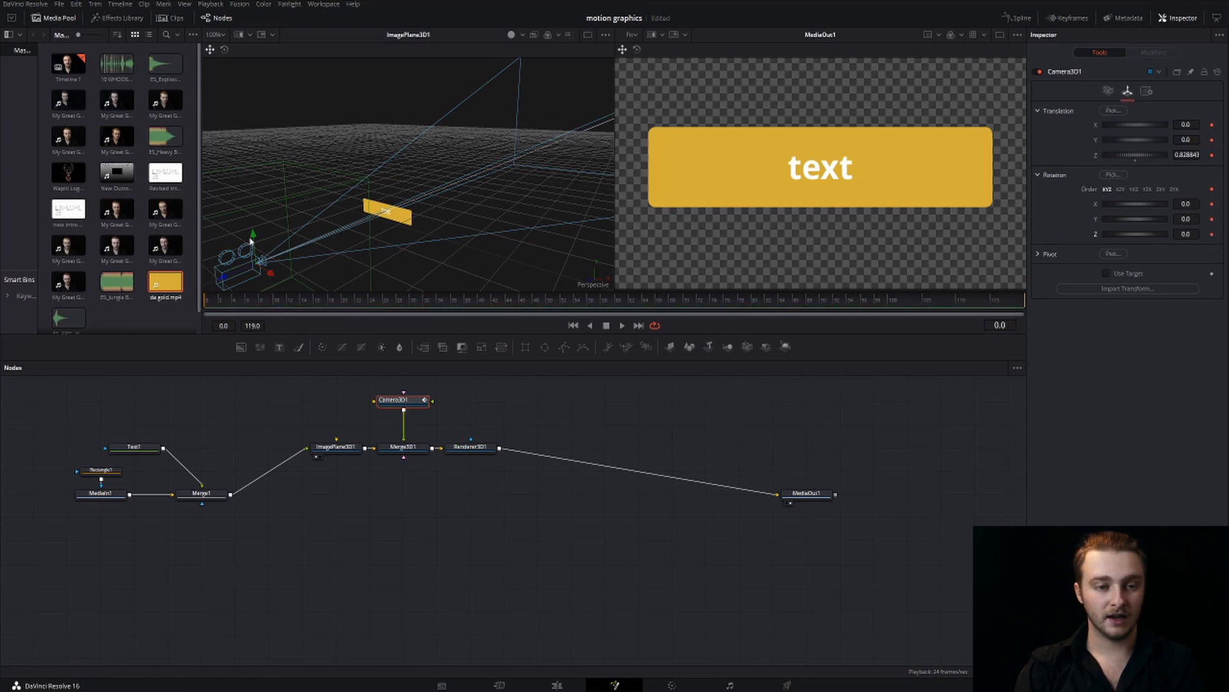
At frame 0, raise the camera to a Y translation of about 0.82 and tilt its X rotation to about -29
{"action": "left_click_drag", "start_coordinate": [253, 237], "coordinate": [225, 66]}
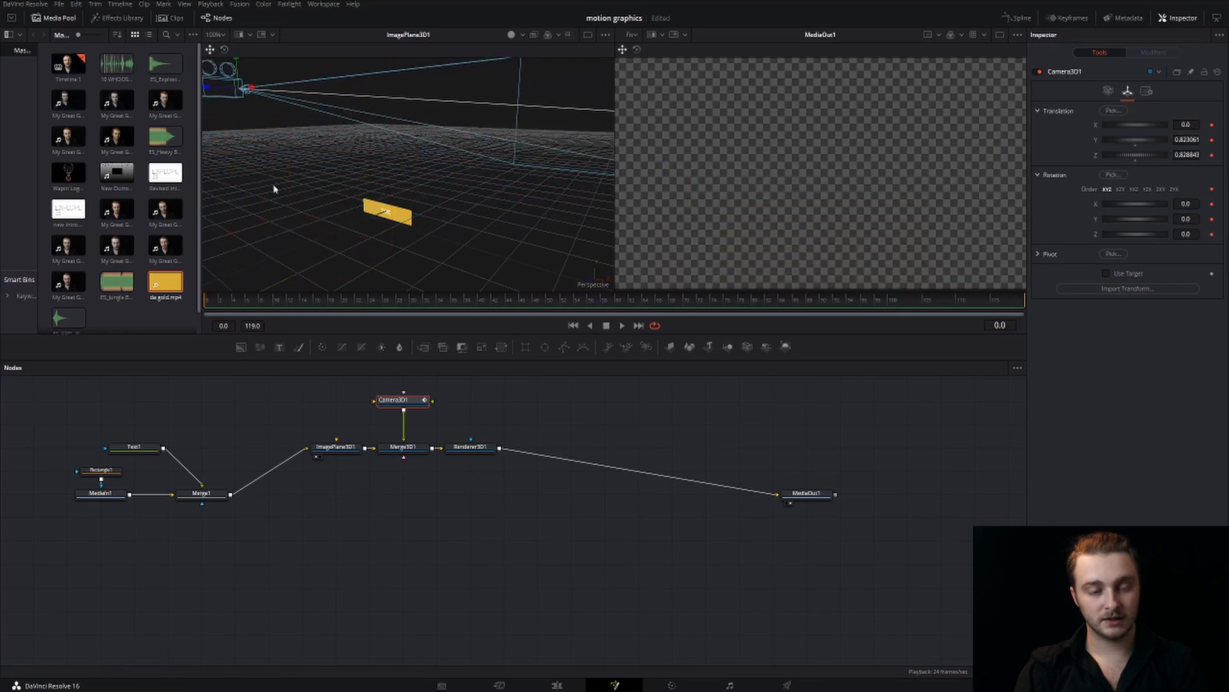
{"action": "left_click_drag", "start_coordinate": [274, 189], "coordinate": [310, 228]}
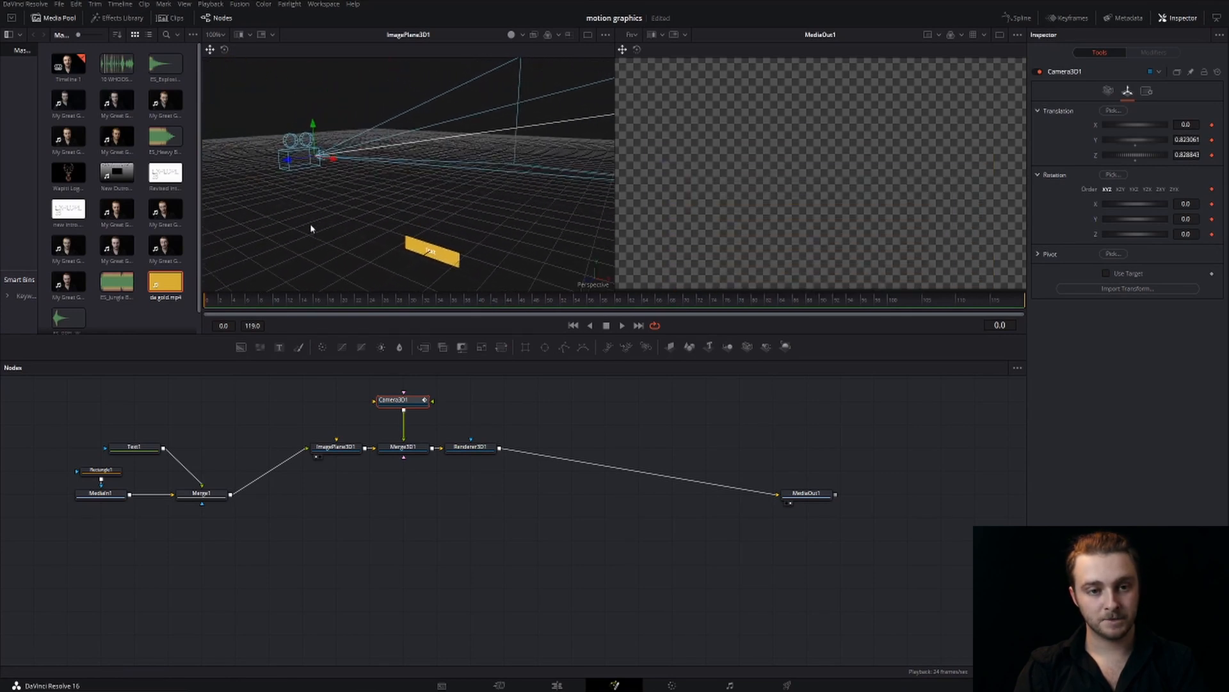
{"action": "left_click", "coordinate": [225, 51]}
{"action": "left_click_drag", "start_coordinate": [346, 114], "coordinate": [357, 139]}
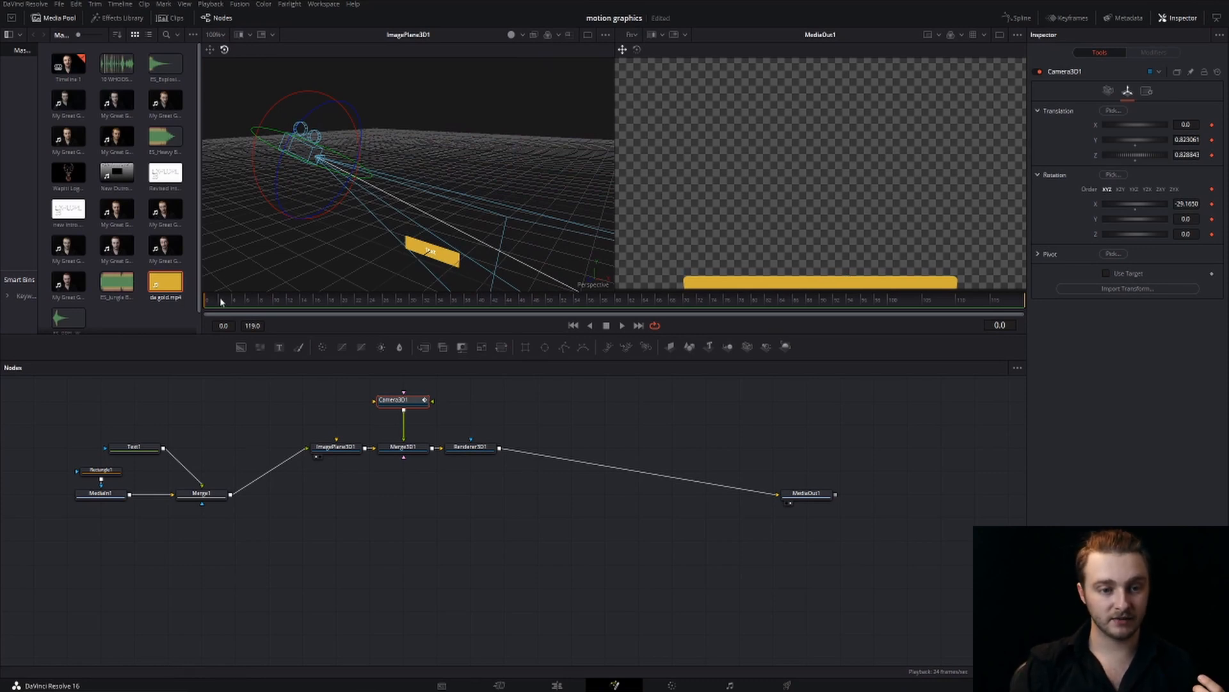
At frame 12, bring the camera level with the text box at about Y 0.06 and Z 0.76, with X rotation about -3.1
{"action": "left_click", "coordinate": [263, 305]}
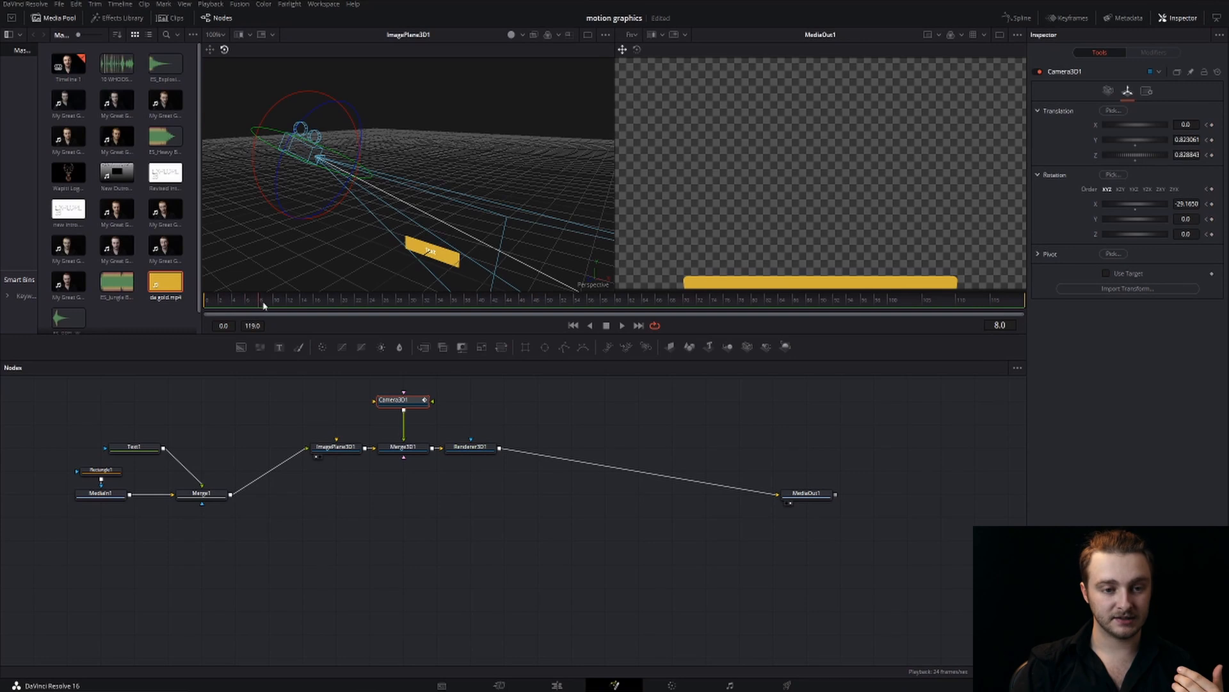
{"action": "left_click_drag", "start_coordinate": [263, 306], "coordinate": [289, 307]}
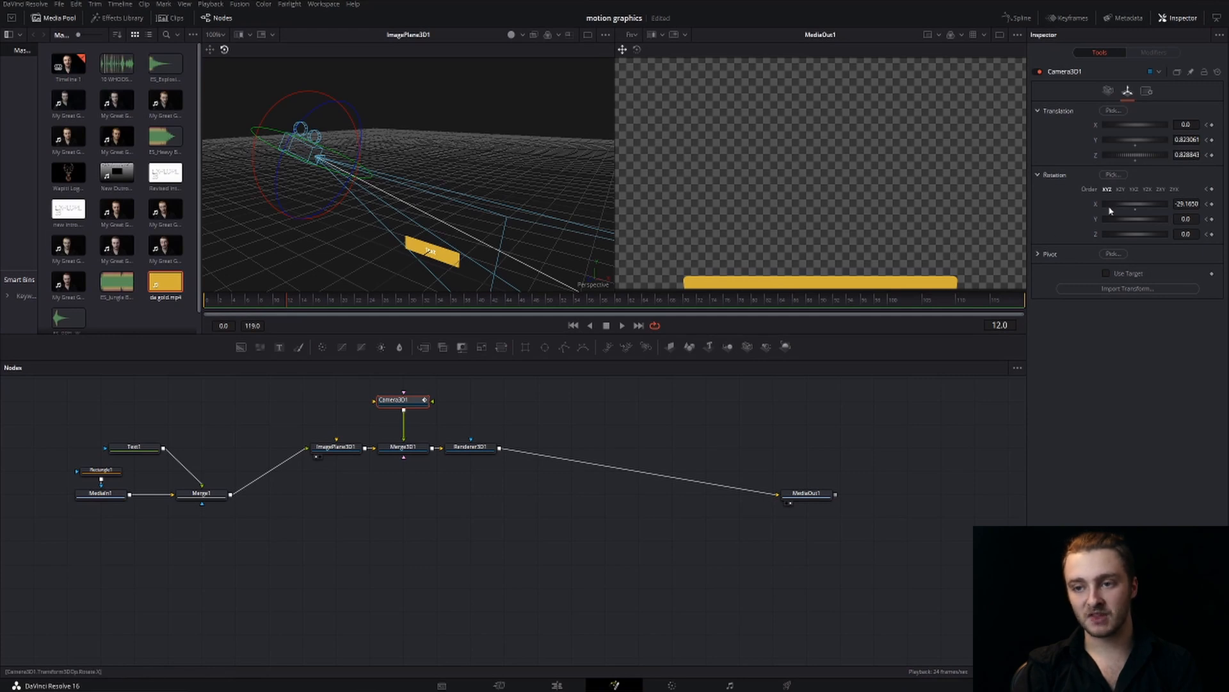
{"action": "left_click_drag", "start_coordinate": [325, 130], "coordinate": [269, 313]}
{"action": "left_click", "coordinate": [224, 51]}
{"action": "left_click", "coordinate": [210, 50]}
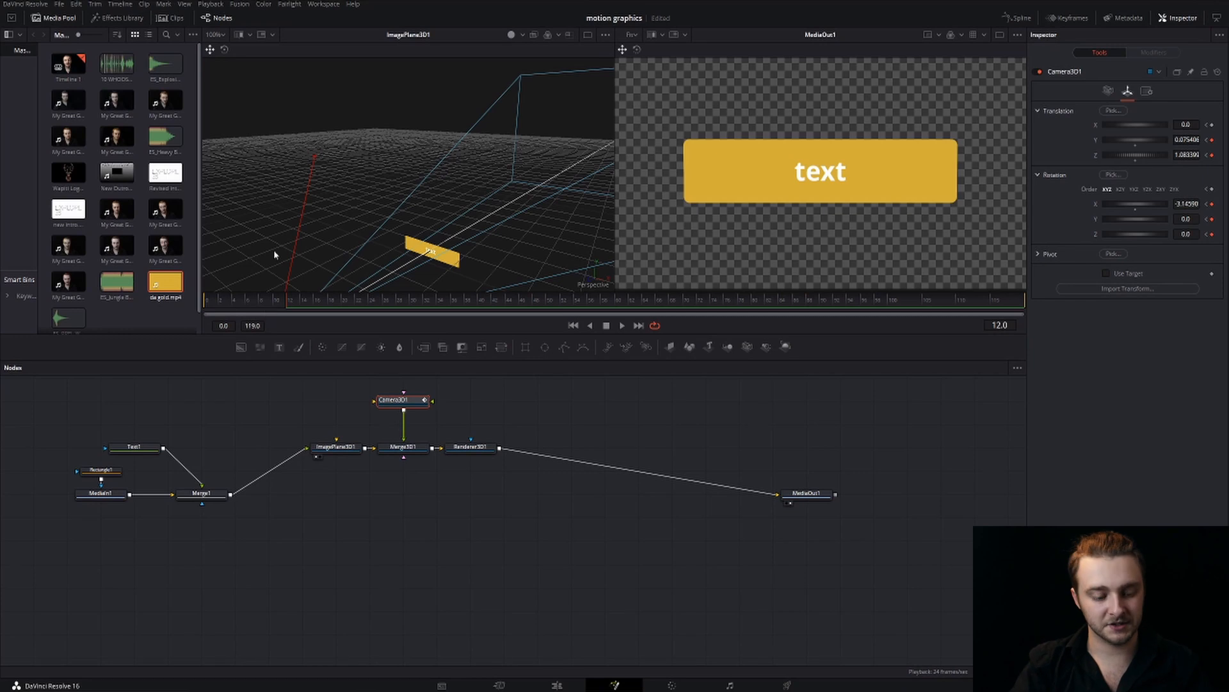
{"action": "left_click_drag", "start_coordinate": [368, 240], "coordinate": [390, 190]}
{"action": "left_click_drag", "start_coordinate": [276, 241], "coordinate": [332, 233]}
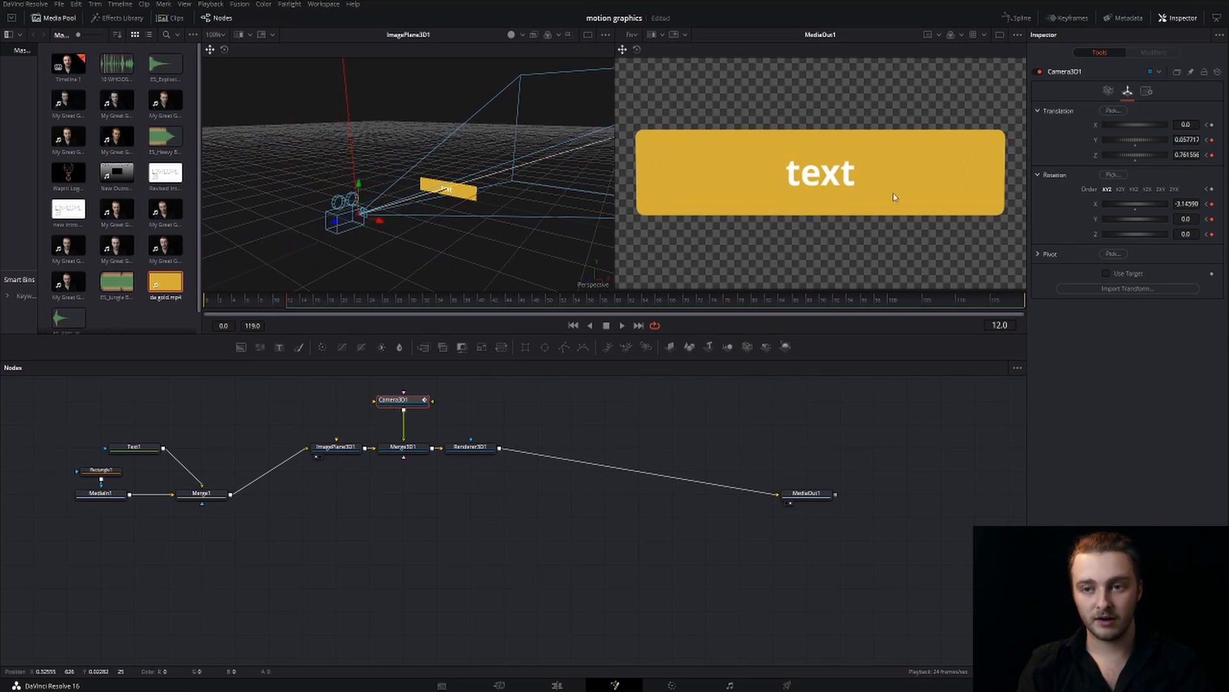
Display the camera's X Rotation curve in the Spline editor and steepen the frame 0 keyframe's outgoing handle for a fast start
{"action": "left_click", "coordinate": [1017, 18]}
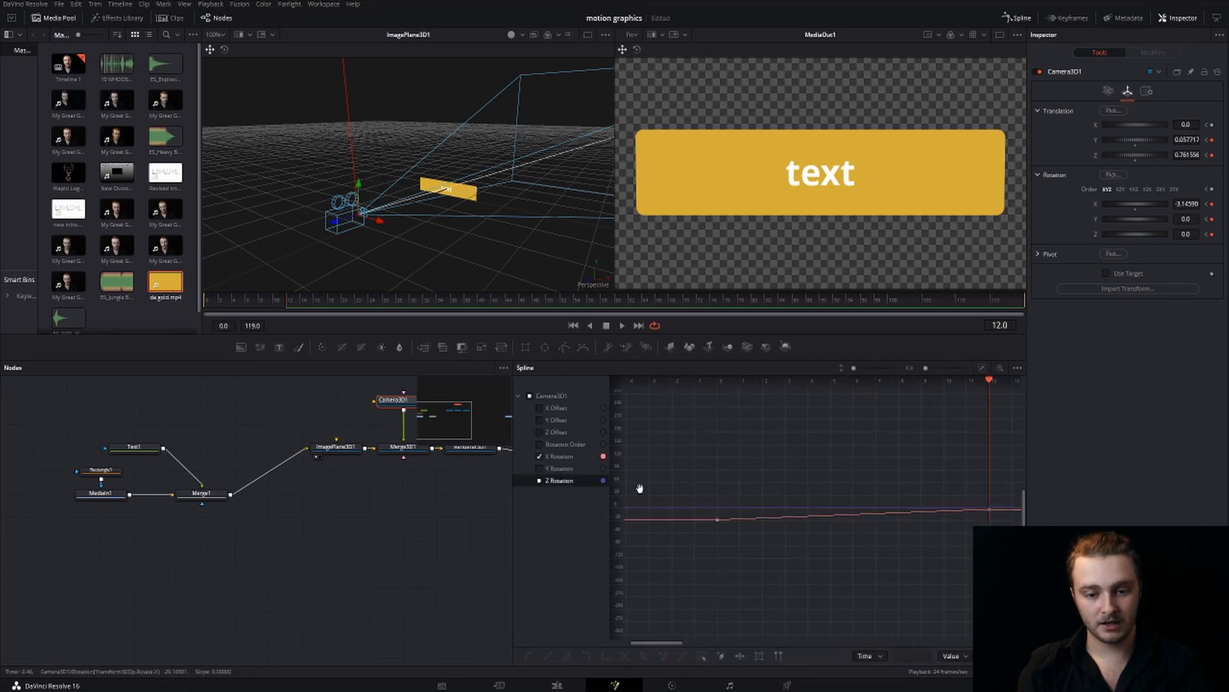
{"action": "left_click_drag", "start_coordinate": [640, 489], "coordinate": [808, 495]}
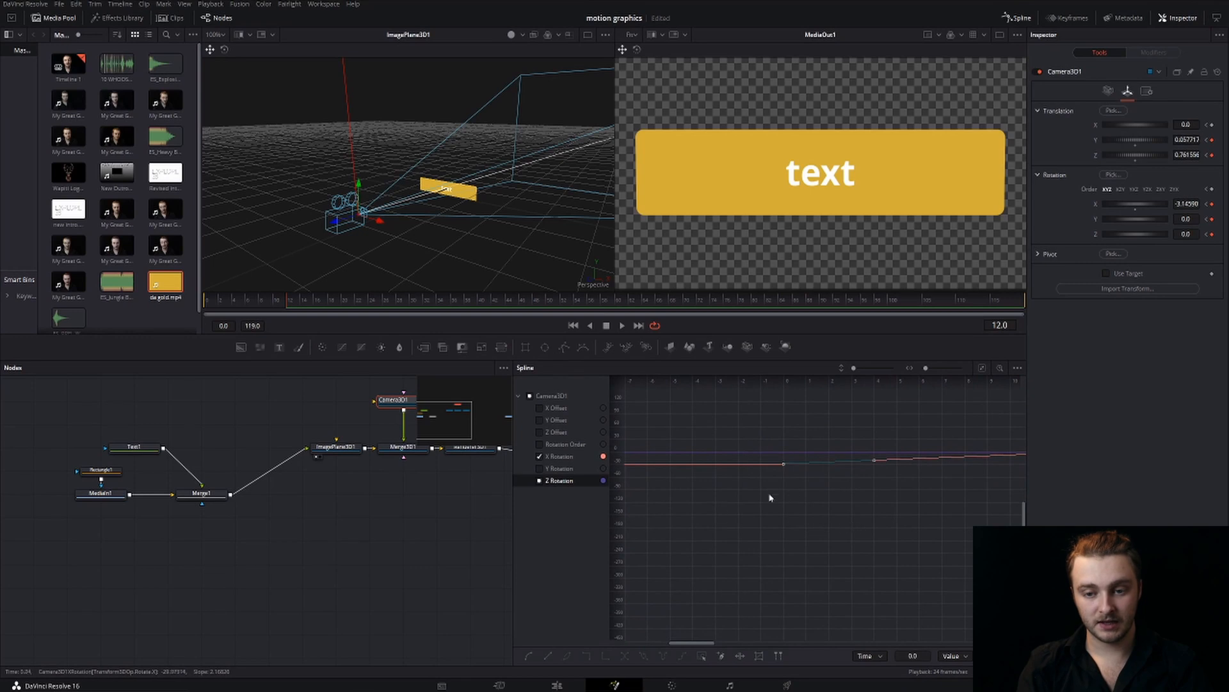
{"action": "left_click_drag", "start_coordinate": [872, 463], "coordinate": [873, 456]}
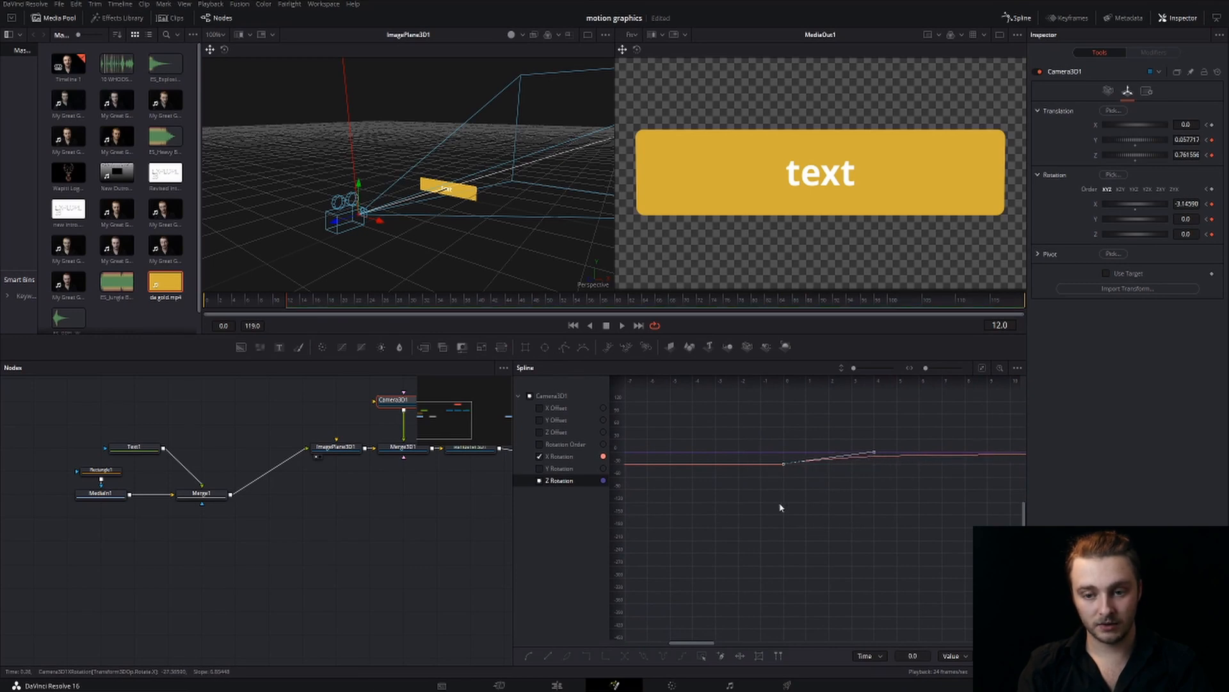
{"action": "left_click_drag", "start_coordinate": [759, 513], "coordinate": [884, 506]}
{"action": "left_click_drag", "start_coordinate": [617, 503], "coordinate": [864, 508]}
{"action": "left_click_drag", "start_coordinate": [689, 495], "coordinate": [823, 507]}
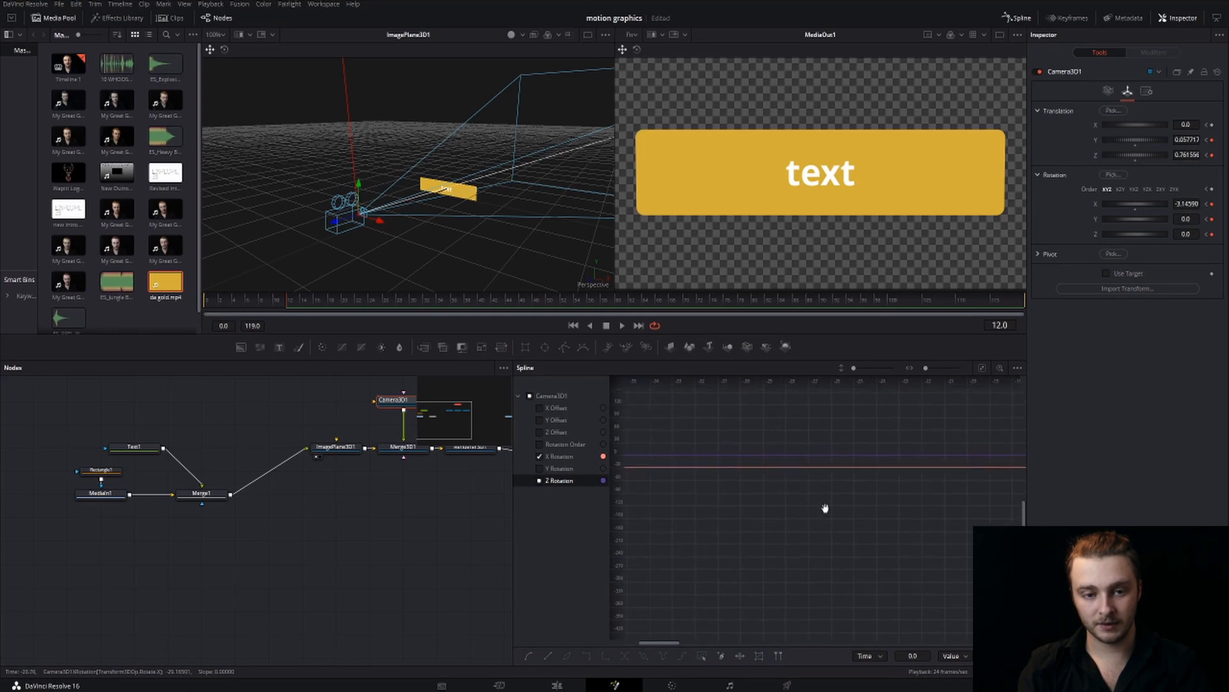
{"action": "mouse_move", "coordinate": [689, 508]}
{"action": "left_mouse_down"}
{"action": "mouse_move", "coordinate": [845, 515]}
{"action": "mouse_move", "coordinate": [762, 525]}
{"action": "mouse_move", "coordinate": [847, 529]}
{"action": "left_mouse_up"}
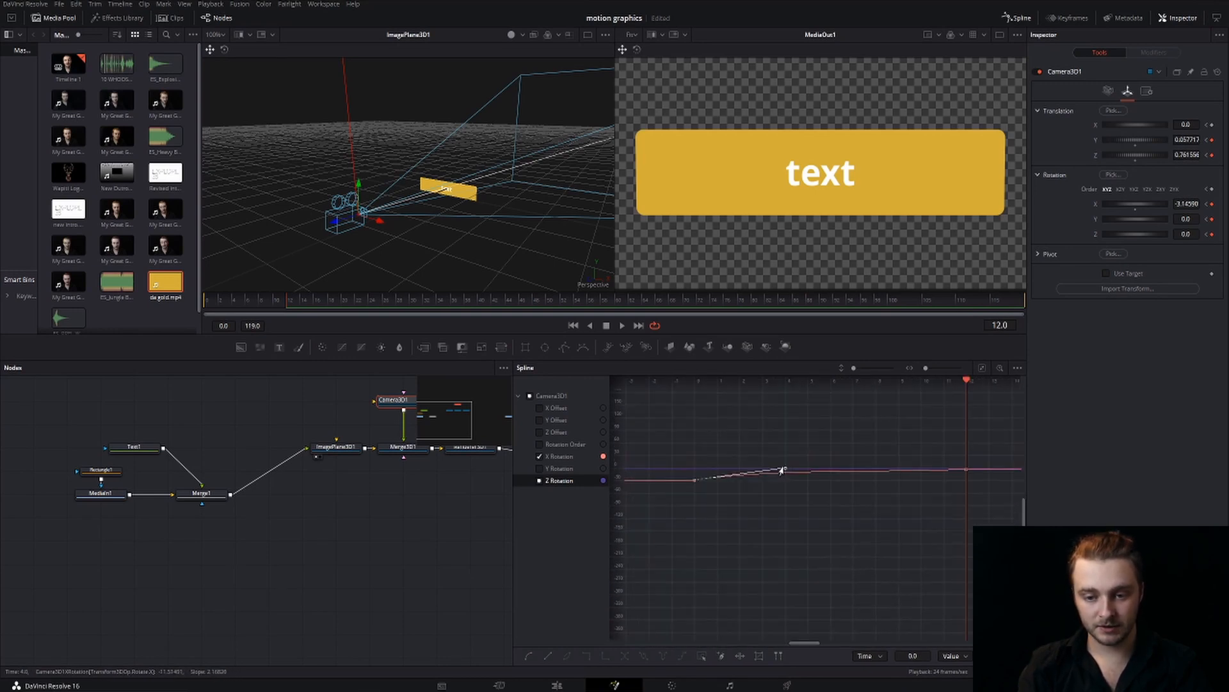
{"action": "mouse_move", "coordinate": [782, 470]}
{"action": "left_mouse_down"}
{"action": "mouse_move", "coordinate": [768, 442]}
{"action": "mouse_move", "coordinate": [779, 466]}
{"action": "left_mouse_up"}
{"action": "left_click_drag", "start_coordinate": [883, 527], "coordinate": [829, 531]}
{"action": "left_click_drag", "start_coordinate": [725, 470], "coordinate": [641, 473]}
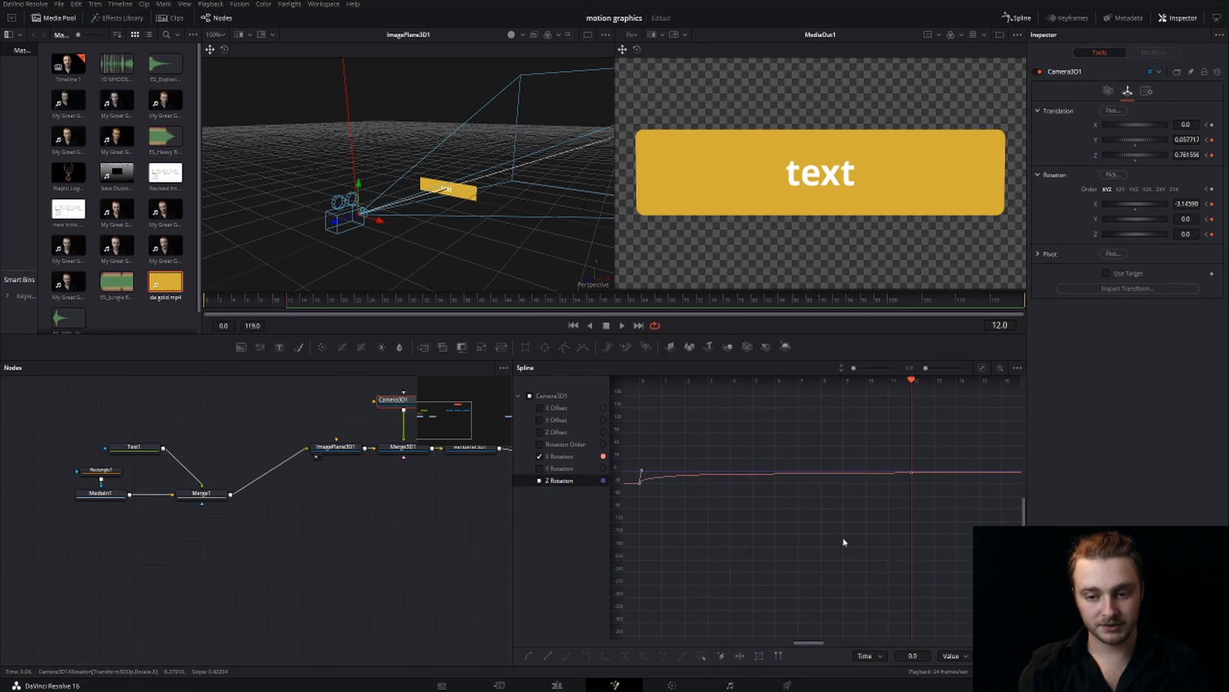
Raise the incoming handle of the frame 12 X Rotation keyframe to form an overshoot, and play the animation from the start
{"action": "left_click_drag", "start_coordinate": [843, 542], "coordinate": [791, 539]}
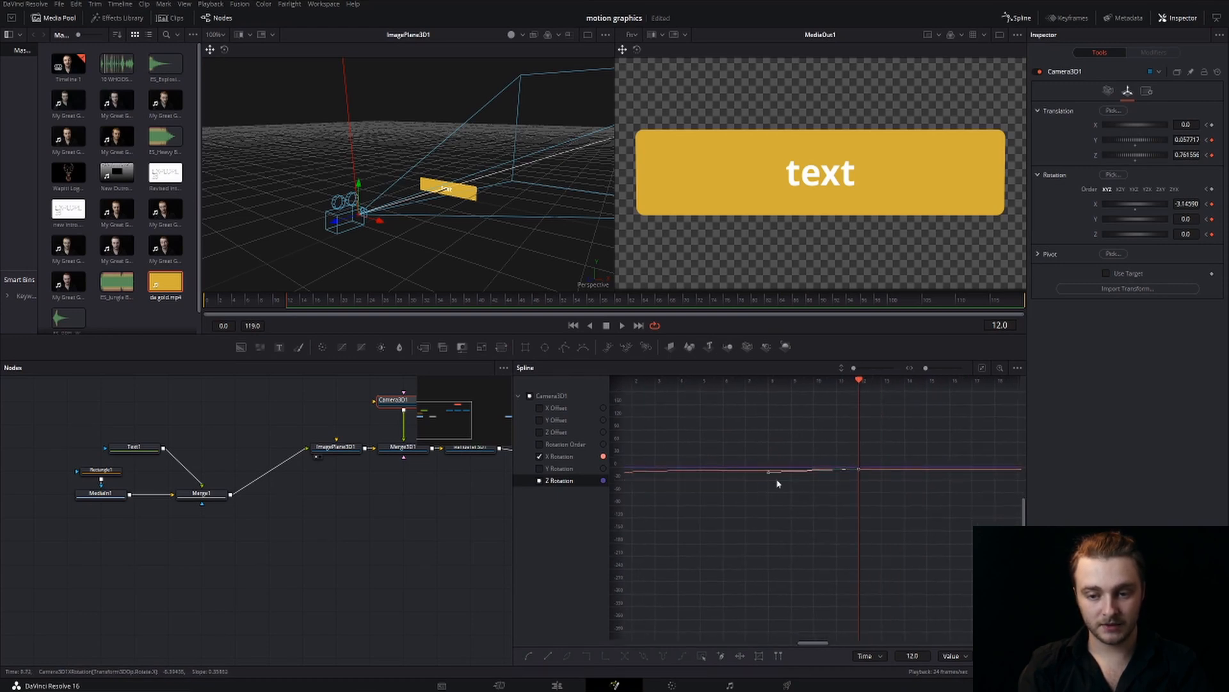
{"action": "left_click_drag", "start_coordinate": [766, 477], "coordinate": [858, 466]}
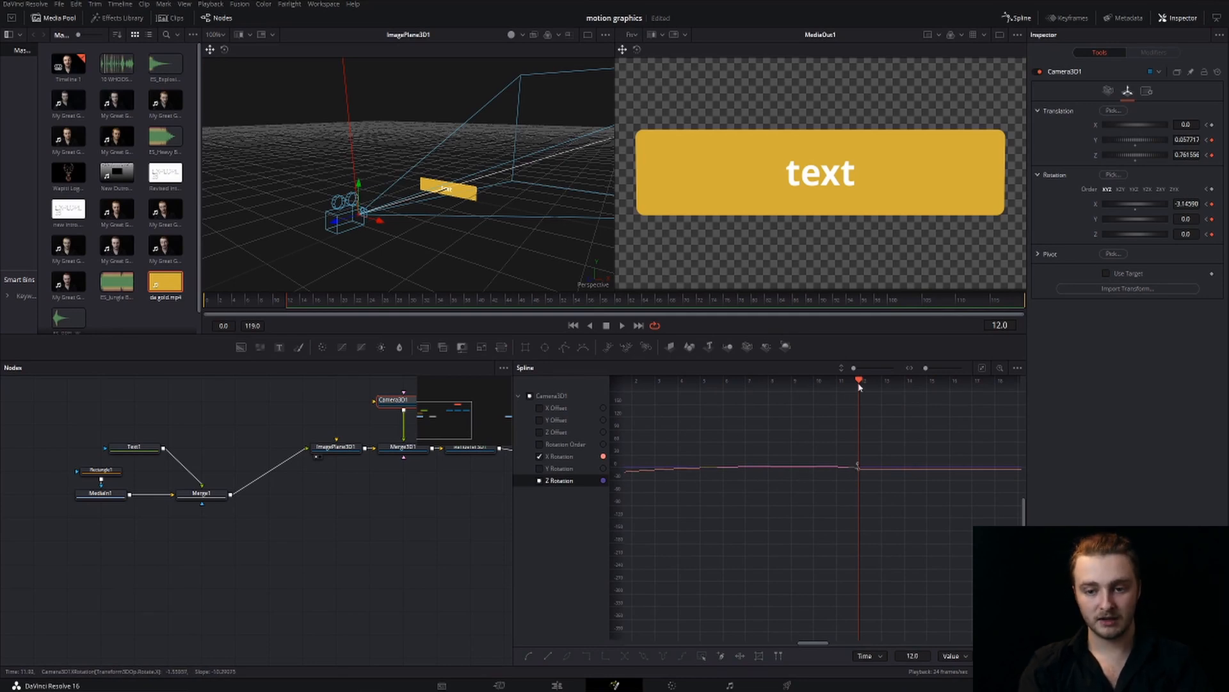
{"action": "left_click_drag", "start_coordinate": [858, 380], "coordinate": [626, 381]}
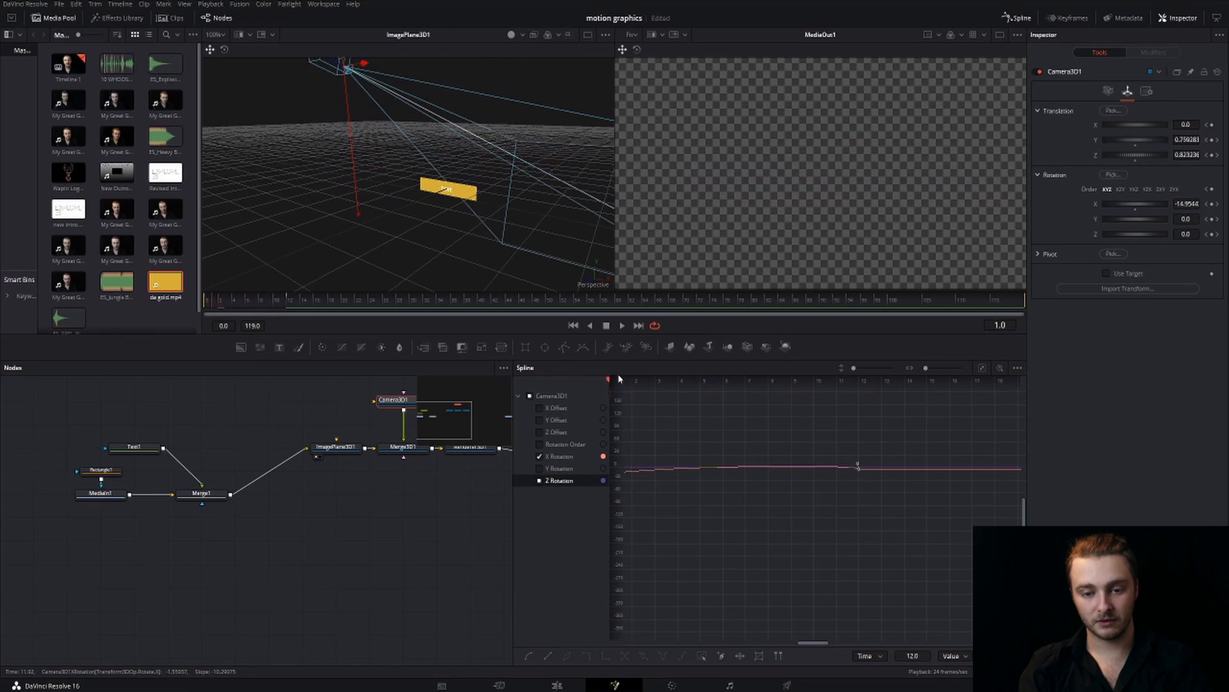
{"action": "key", "text": "space"}
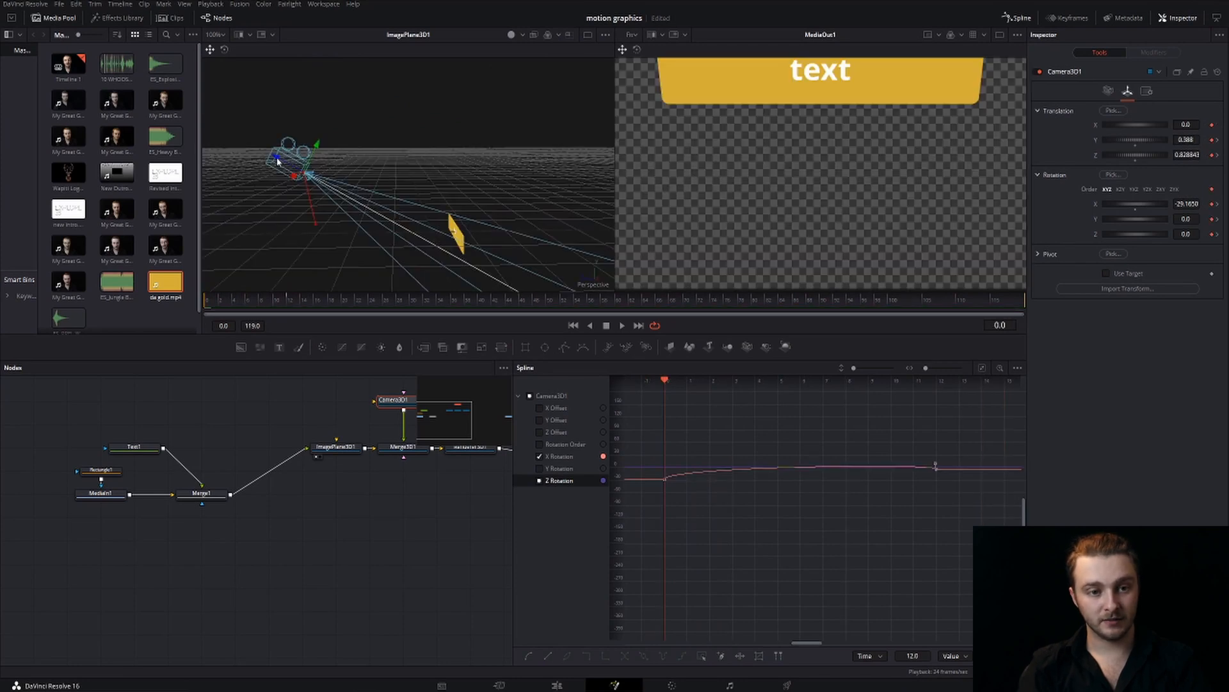
At frame 0, move the camera to about Y 1.33 and Z 2.51 and tilt its X rotation to about -43
{"action": "left_click_drag", "start_coordinate": [277, 162], "coordinate": [1, 97]}
{"action": "left_click_drag", "start_coordinate": [403, 210], "coordinate": [424, 203]}
{"action": "left_click_drag", "start_coordinate": [306, 128], "coordinate": [275, 99]}
{"action": "left_click_drag", "start_coordinate": [333, 147], "coordinate": [402, 147]}
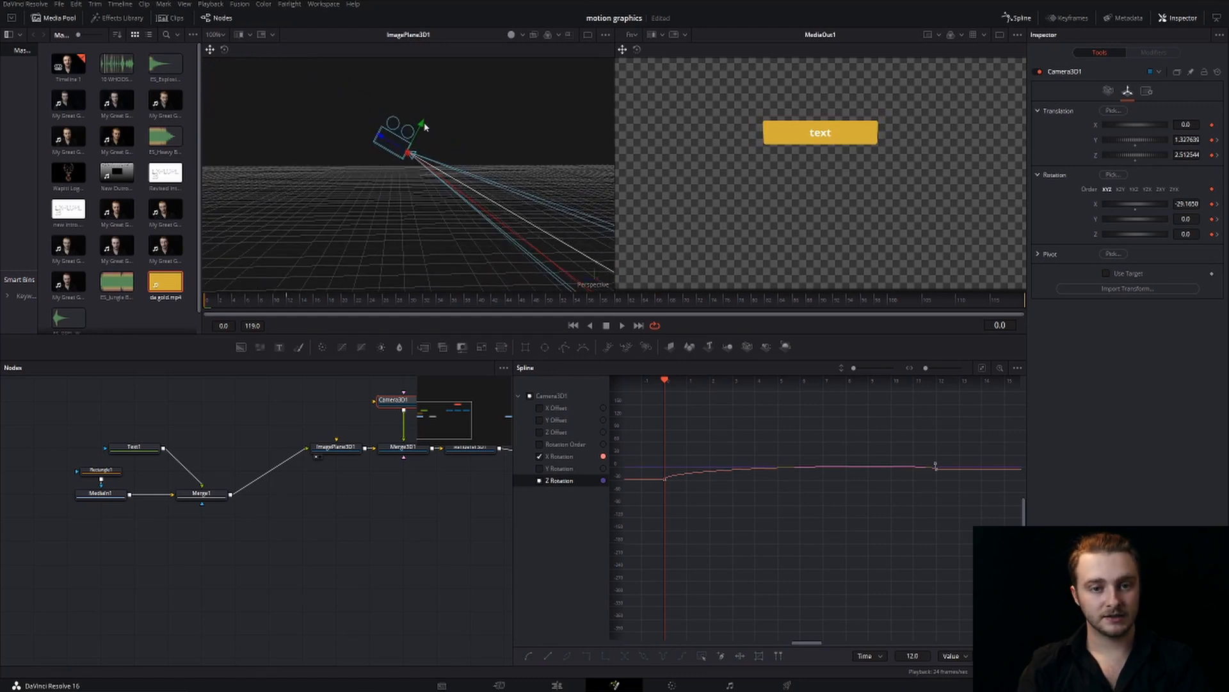
{"action": "left_click", "coordinate": [225, 51]}
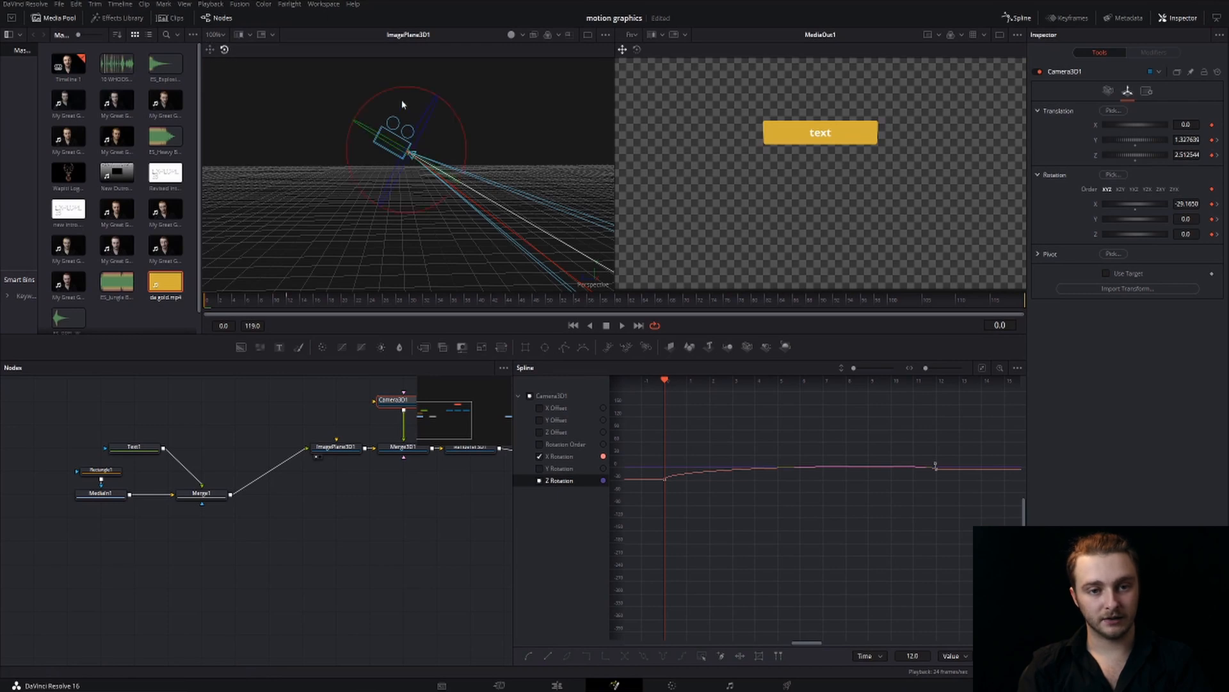
{"action": "left_click_drag", "start_coordinate": [395, 94], "coordinate": [411, 90]}
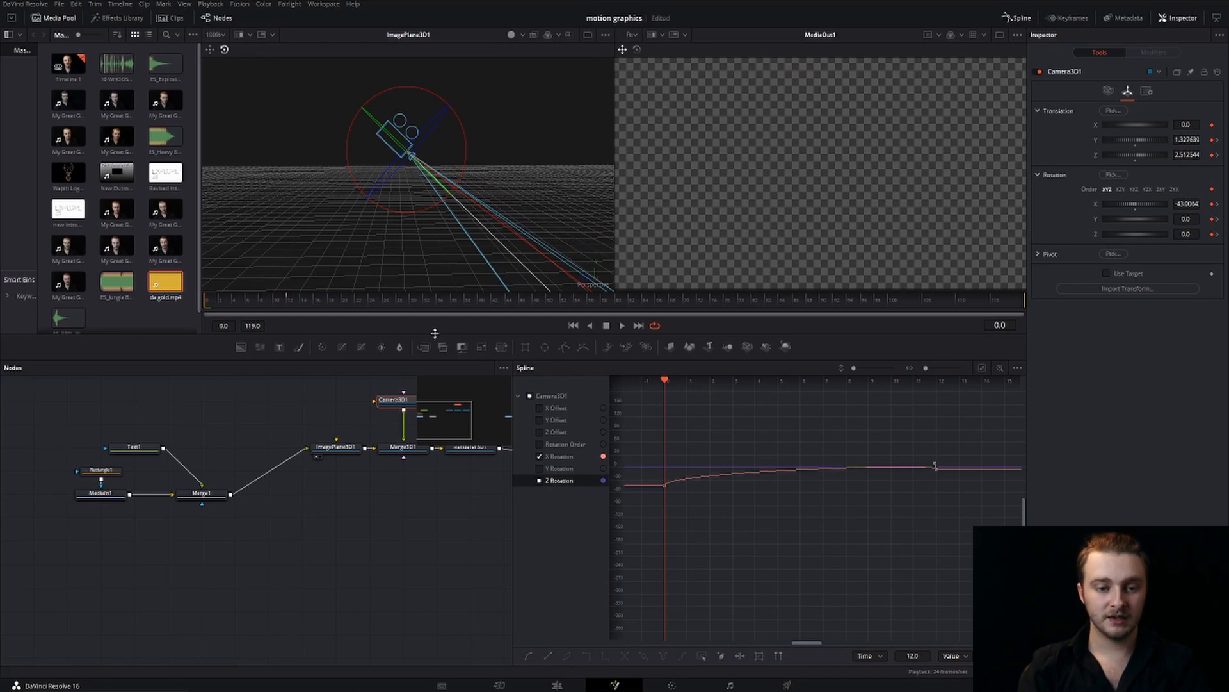
Tilt the camera farther down at frame 5 to keep the text box in frame, and check the frames before it
{"action": "key", "text": "space"}
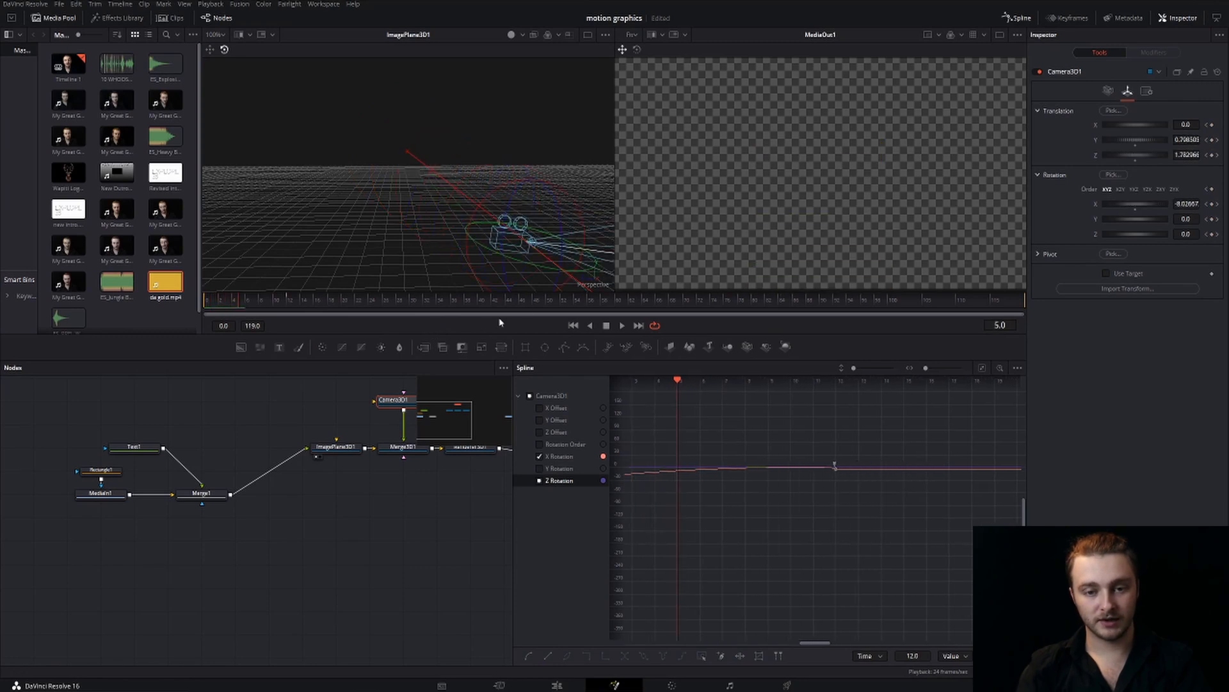
{"action": "left_click_drag", "start_coordinate": [604, 255], "coordinate": [387, 173]}
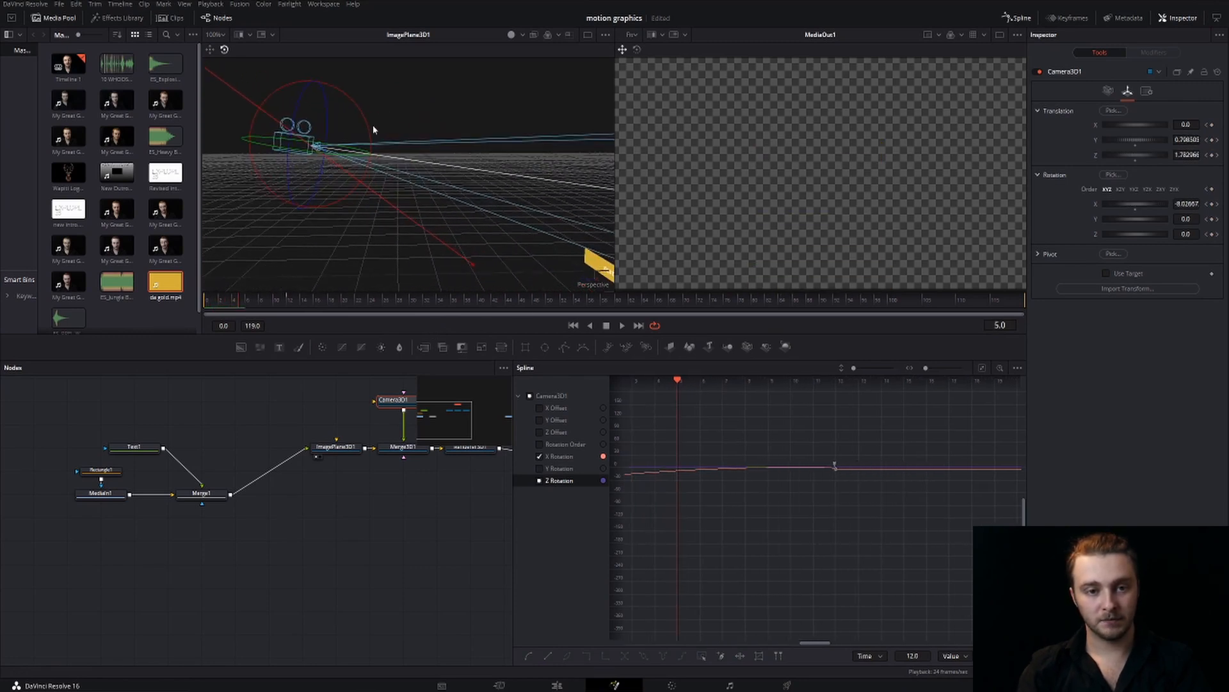
{"action": "left_click_drag", "start_coordinate": [364, 123], "coordinate": [370, 136]}
{"action": "key", "text": "Left"}
{"action": "key", "text": "Left"}
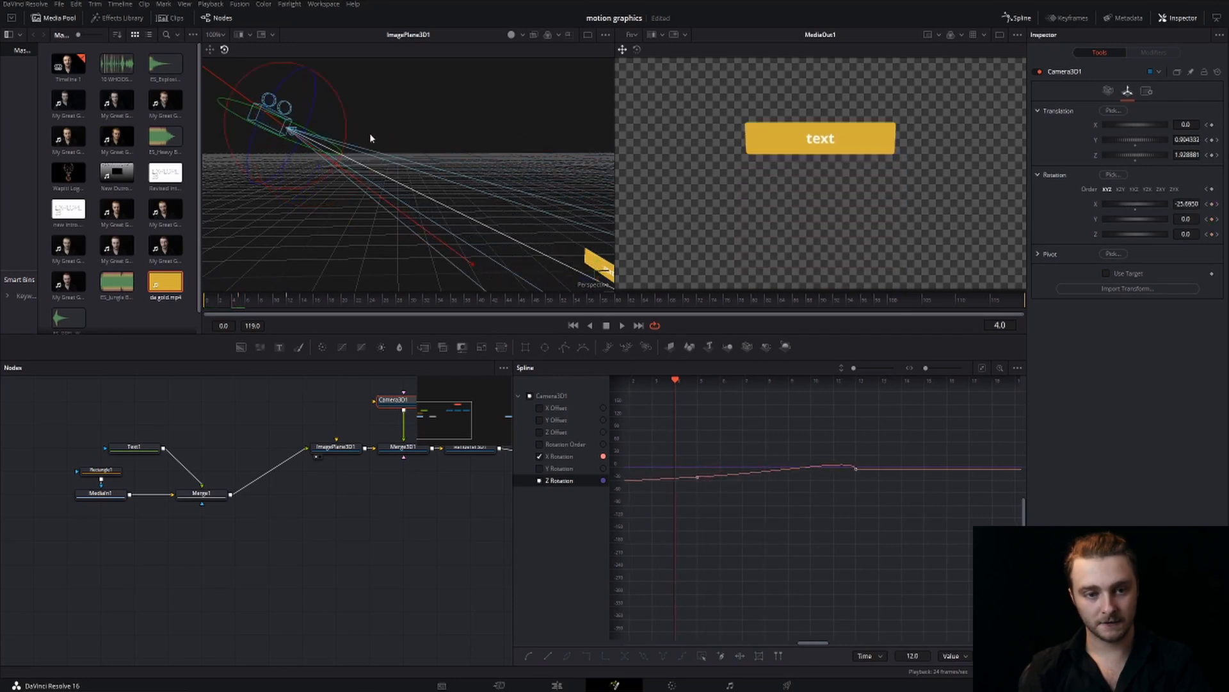
{"action": "key", "text": "Left"}
{"action": "key", "text": "Left"}
{"action": "key", "text": "Right"}
{"action": "key", "text": "Right"}
{"action": "key", "text": "Right"}
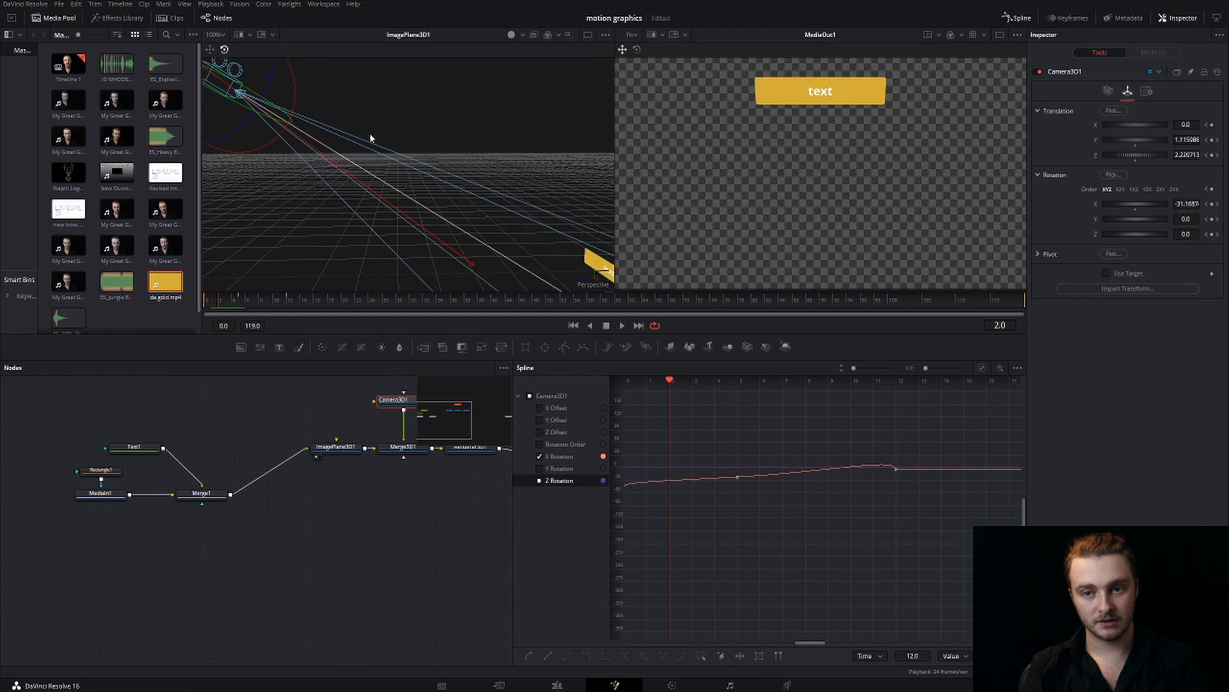
Lower the incoming handle of the frame 12 X Rotation keyframe to flatten the overshoot, and play the camera move
{"action": "key", "text": "Right"}
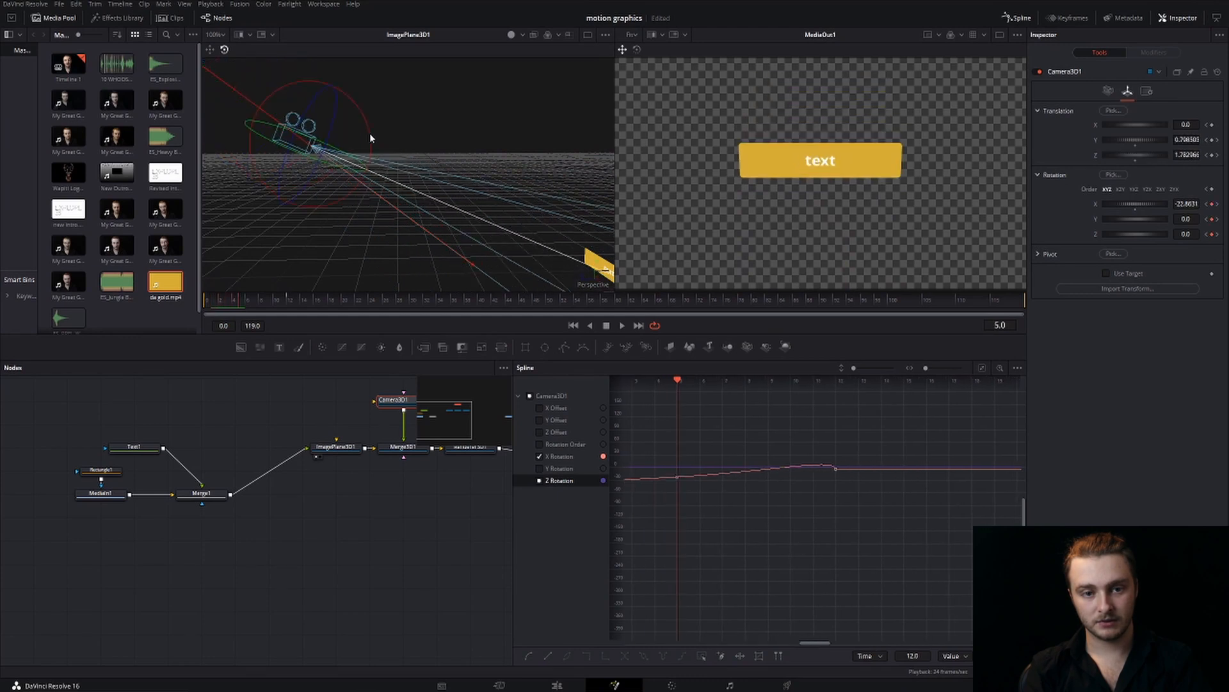
{"action": "key", "text": "Right"}
{"action": "key", "text": "Right"}
{"action": "key", "text": "Right"}
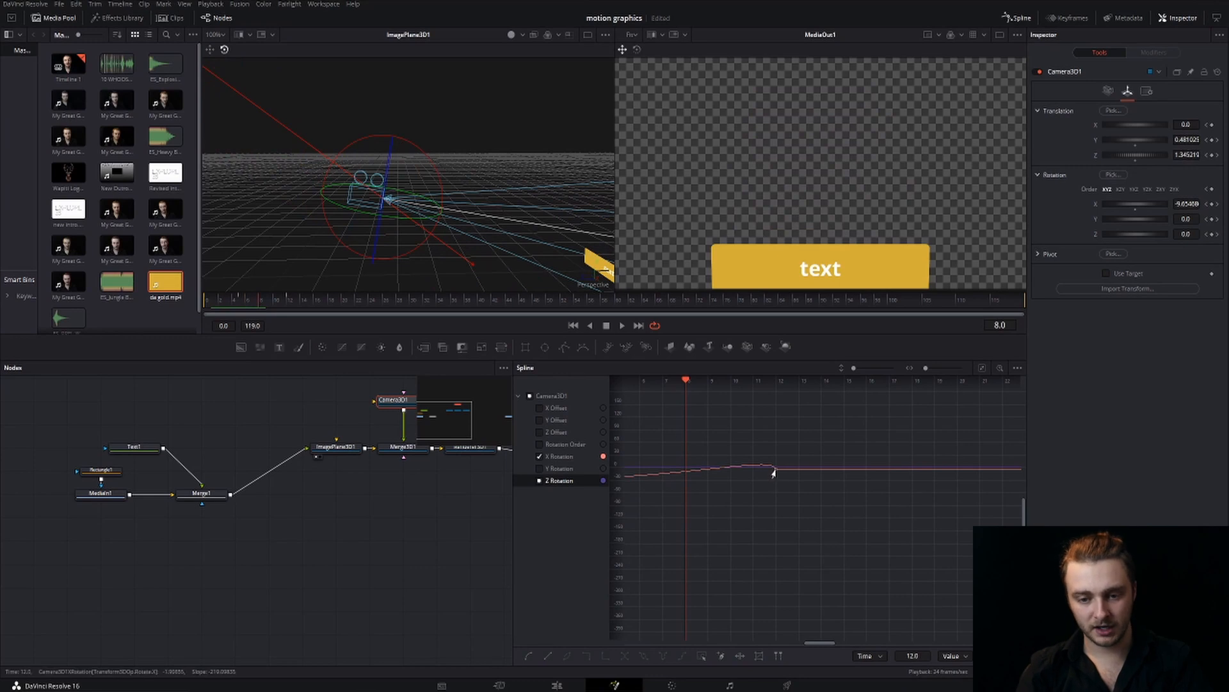
{"action": "left_click_drag", "start_coordinate": [772, 462], "coordinate": [769, 473]}
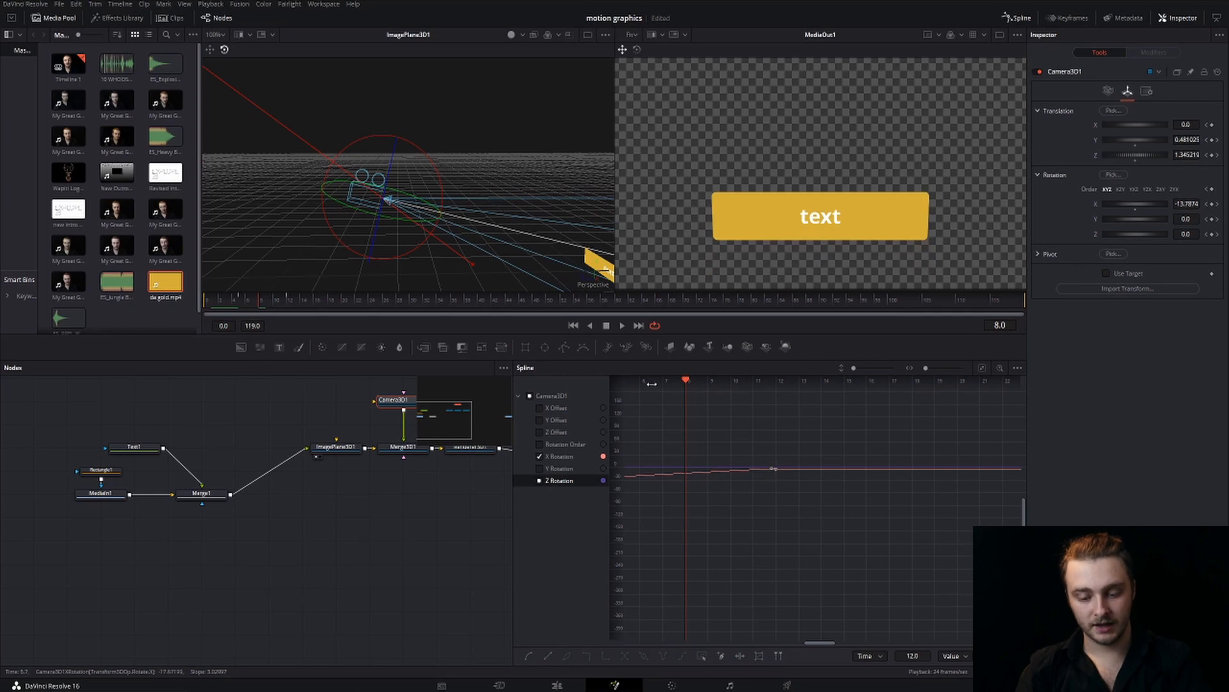
{"action": "key", "text": "space"}
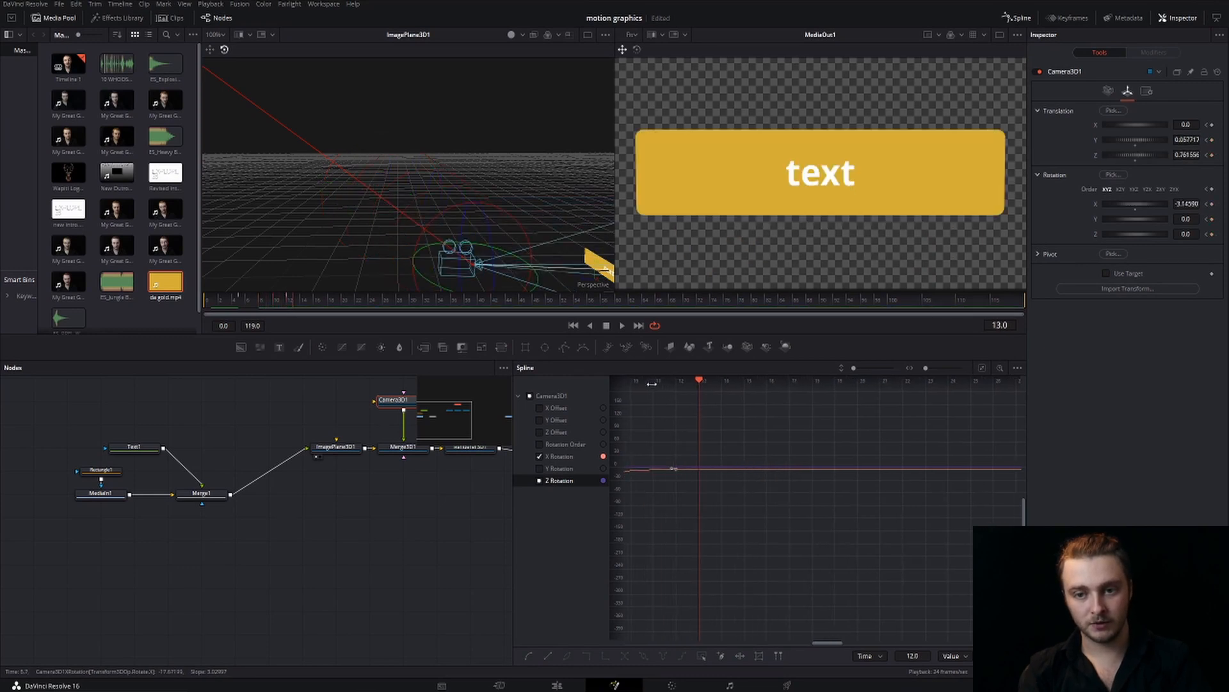
{"action": "key", "text": "Right"}
{"action": "left_click_drag", "start_coordinate": [664, 507], "coordinate": [804, 493]}
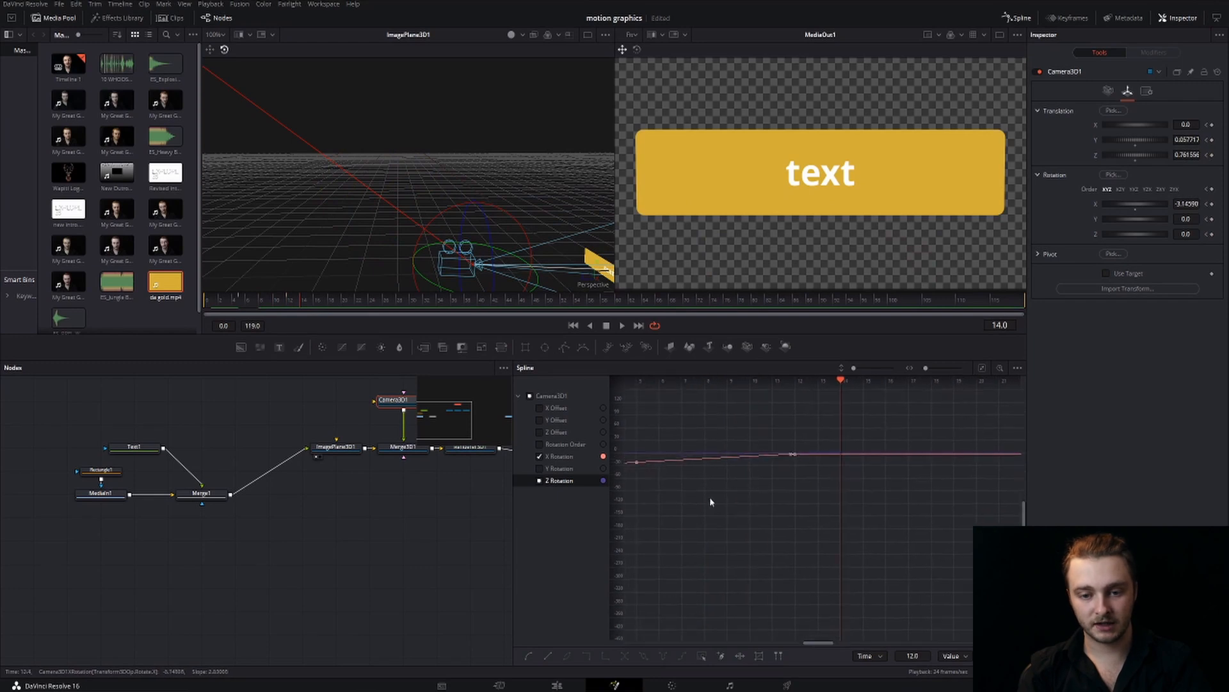
{"action": "mouse_move", "coordinate": [699, 500]}
{"action": "left_mouse_down"}
{"action": "mouse_move", "coordinate": [820, 502]}
{"action": "mouse_move", "coordinate": [793, 507]}
{"action": "left_mouse_up"}
{"action": "scroll", "coordinate": [789, 507], "scroll_direction": "down", "scroll_amount": 4}
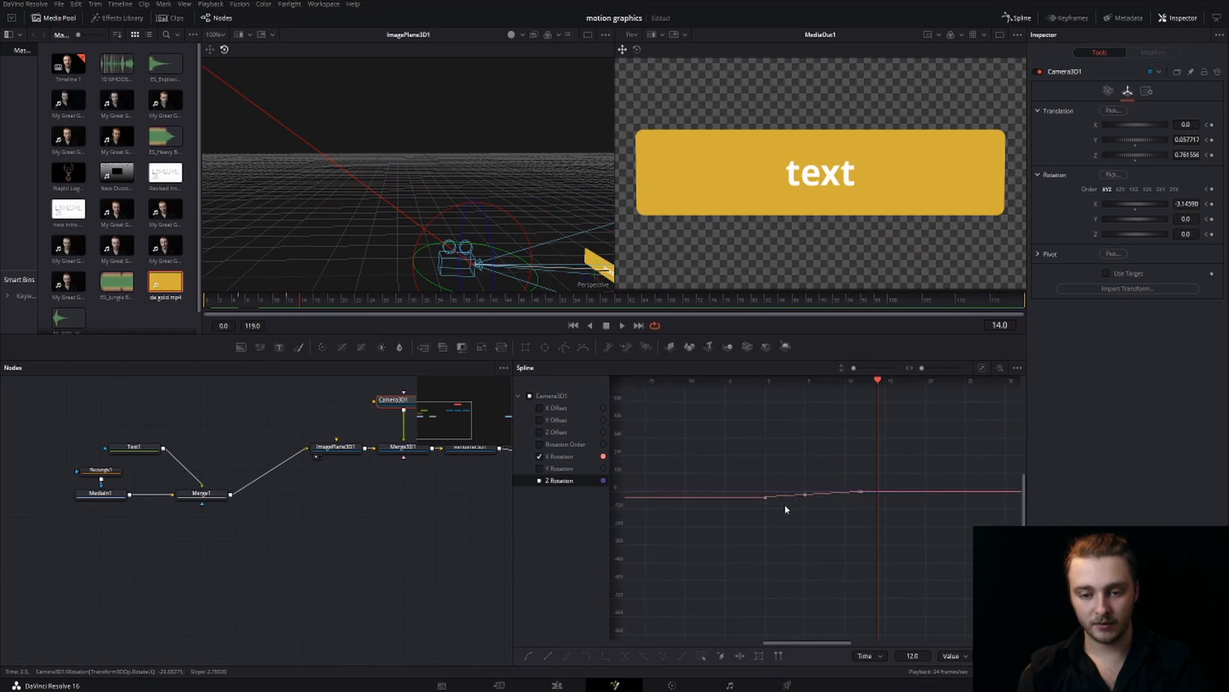
{"action": "scroll", "coordinate": [784, 508], "scroll_direction": "down", "scroll_amount": 2}
{"action": "left_click_drag", "start_coordinate": [722, 455], "coordinate": [903, 545]}
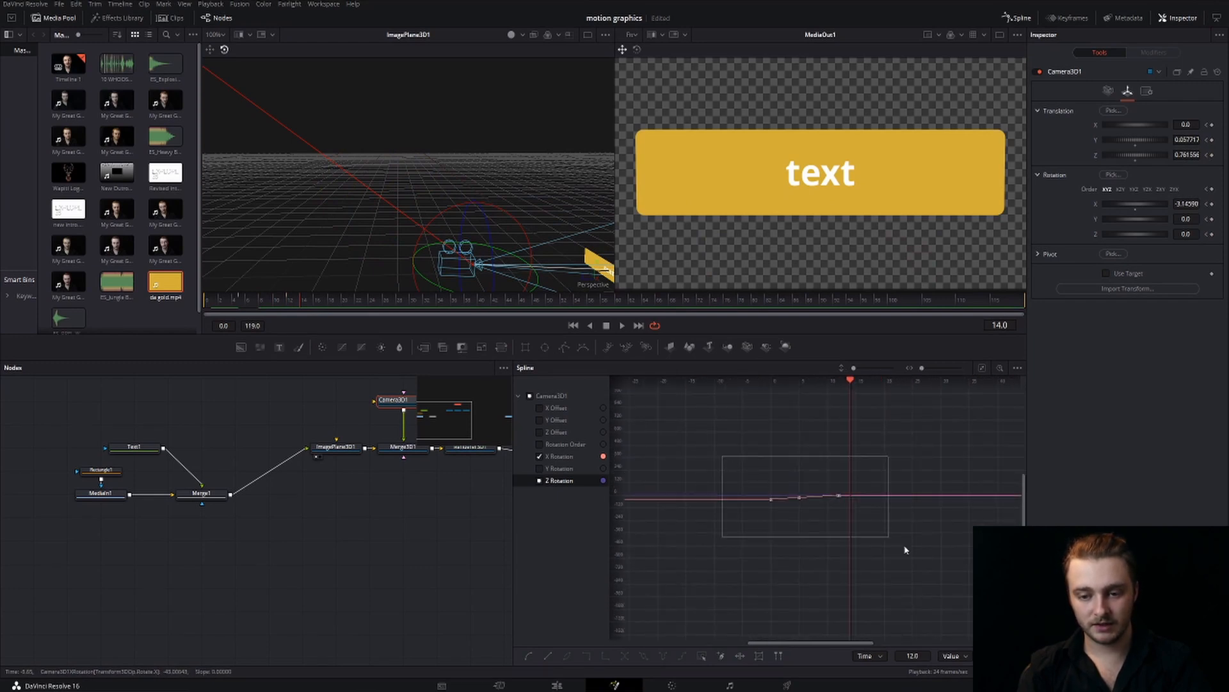
{"action": "right_click", "coordinate": [836, 498]}
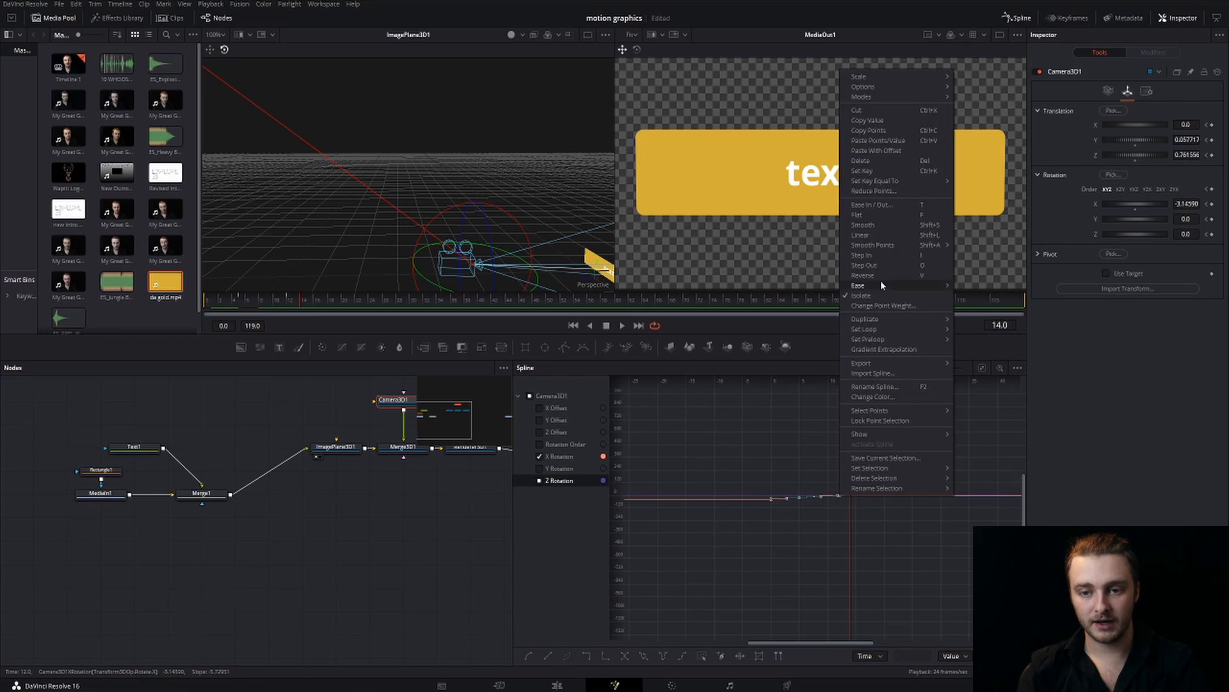
{"action": "left_click", "coordinate": [760, 430]}
{"action": "left_click_drag", "start_coordinate": [719, 441], "coordinate": [921, 600]}
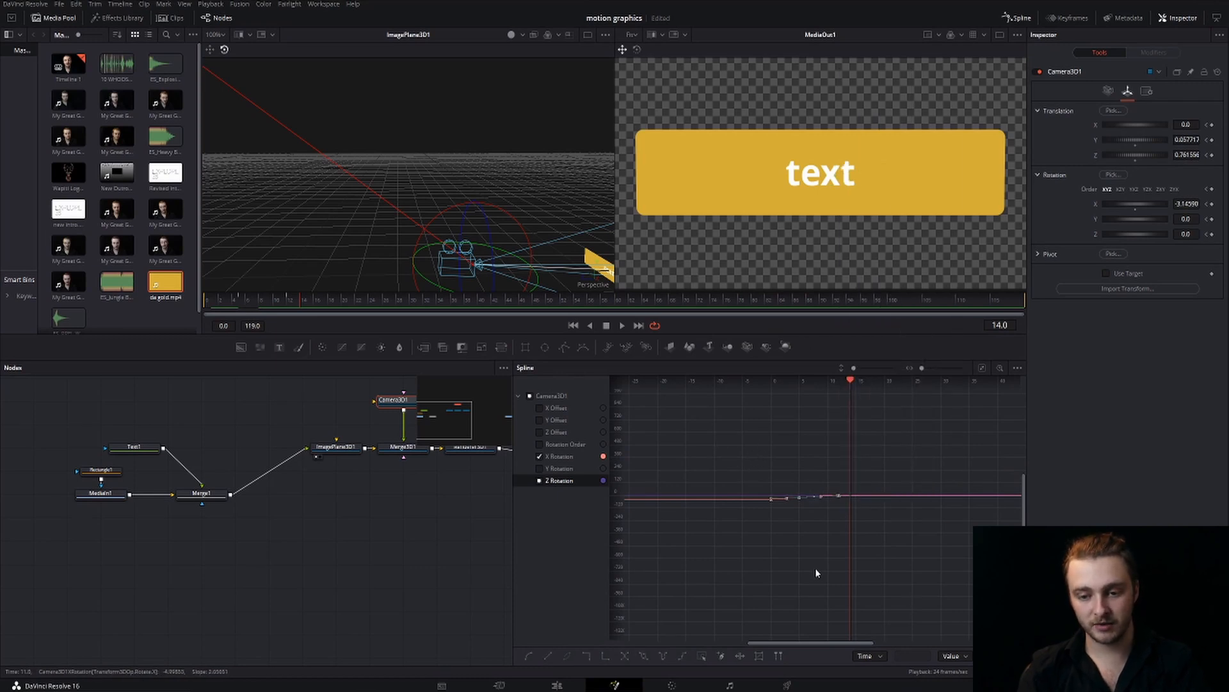
{"action": "left_click", "coordinate": [794, 543]}
Play the camera move from frame 0, and step through its frames to check how the text box stays framed
{"action": "left_click_drag", "start_coordinate": [851, 382], "coordinate": [761, 383]}
{"action": "key", "text": "space"}
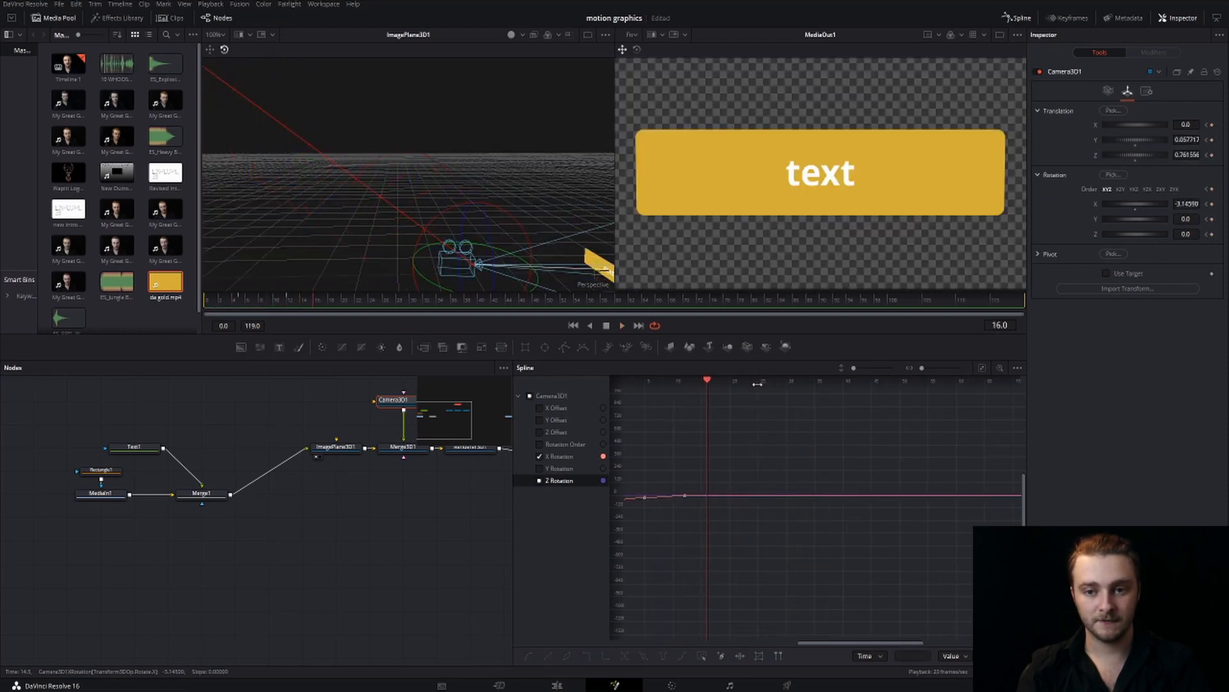
{"action": "left_click_drag", "start_coordinate": [681, 448], "coordinate": [869, 446]}
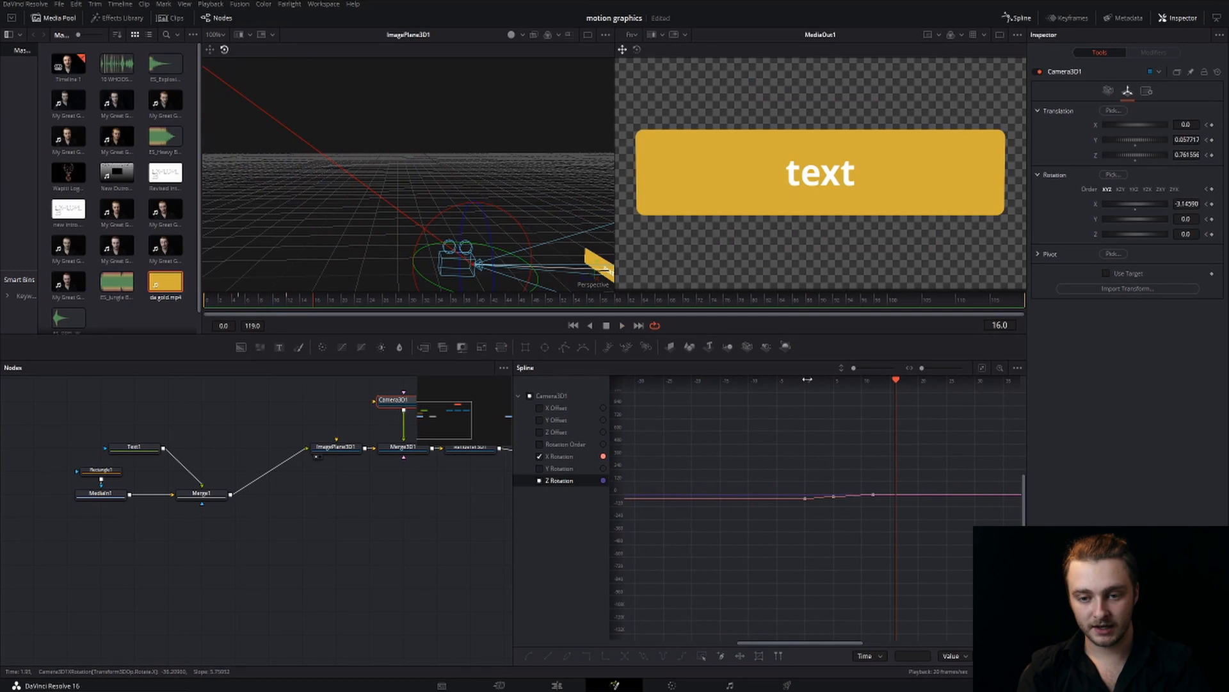
{"action": "left_click_drag", "start_coordinate": [897, 382], "coordinate": [804, 380]}
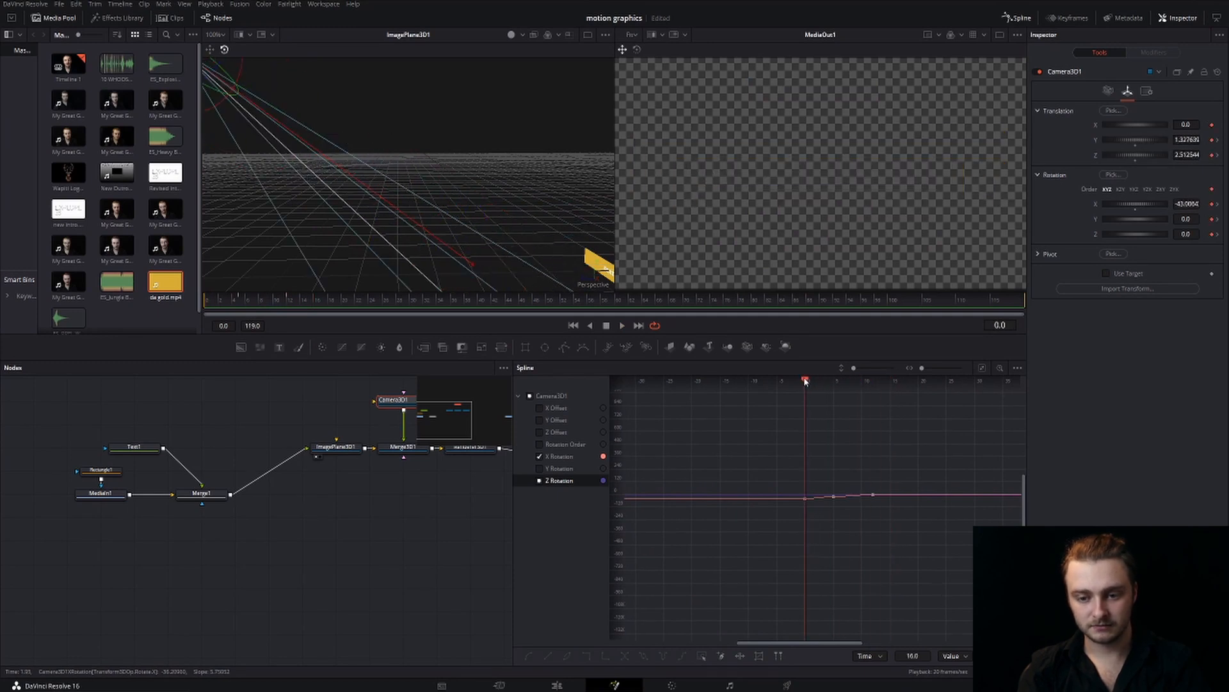
{"action": "key", "text": "Right"}
{"action": "key", "text": "Right"}
{"action": "key", "text": "Right"}
{"action": "key", "text": "Right"}
{"action": "key", "text": "Right"}
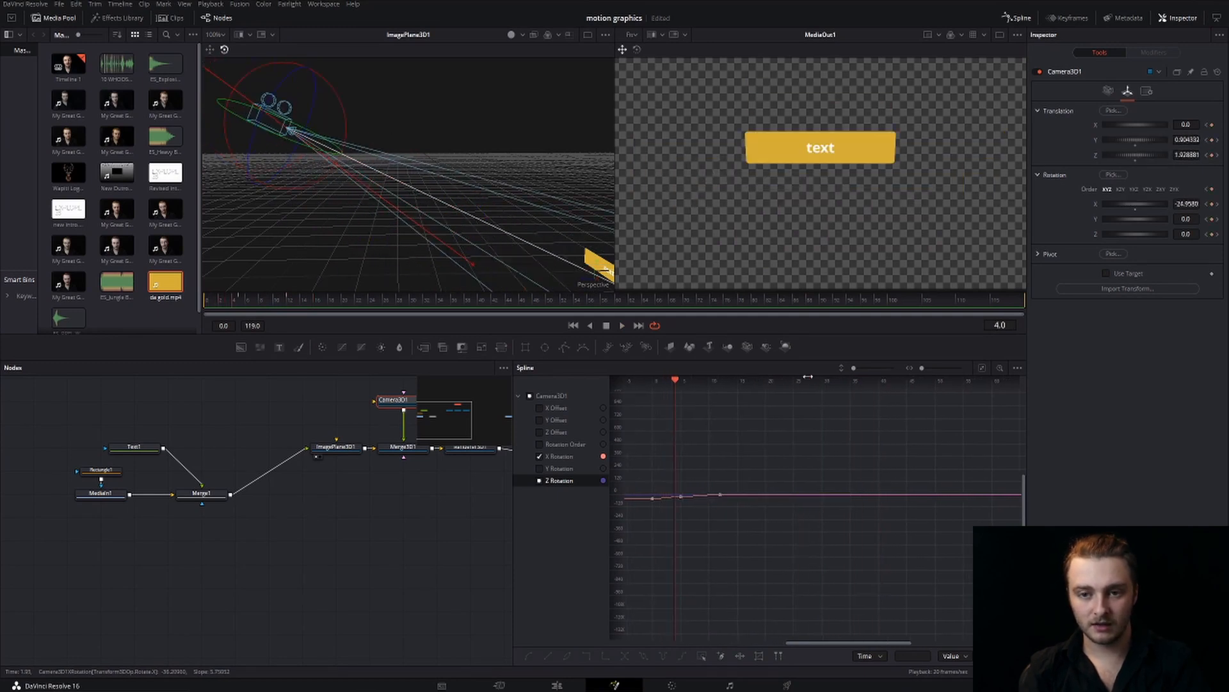
{"action": "key", "text": "Right"}
{"action": "key", "text": "Right"}
{"action": "key", "text": "Right"}
{"action": "key", "text": "Right"}
{"action": "key", "text": "Right"}
{"action": "key", "text": "Right"}
{"action": "key", "text": "Right"}
{"action": "key", "text": "Right"}
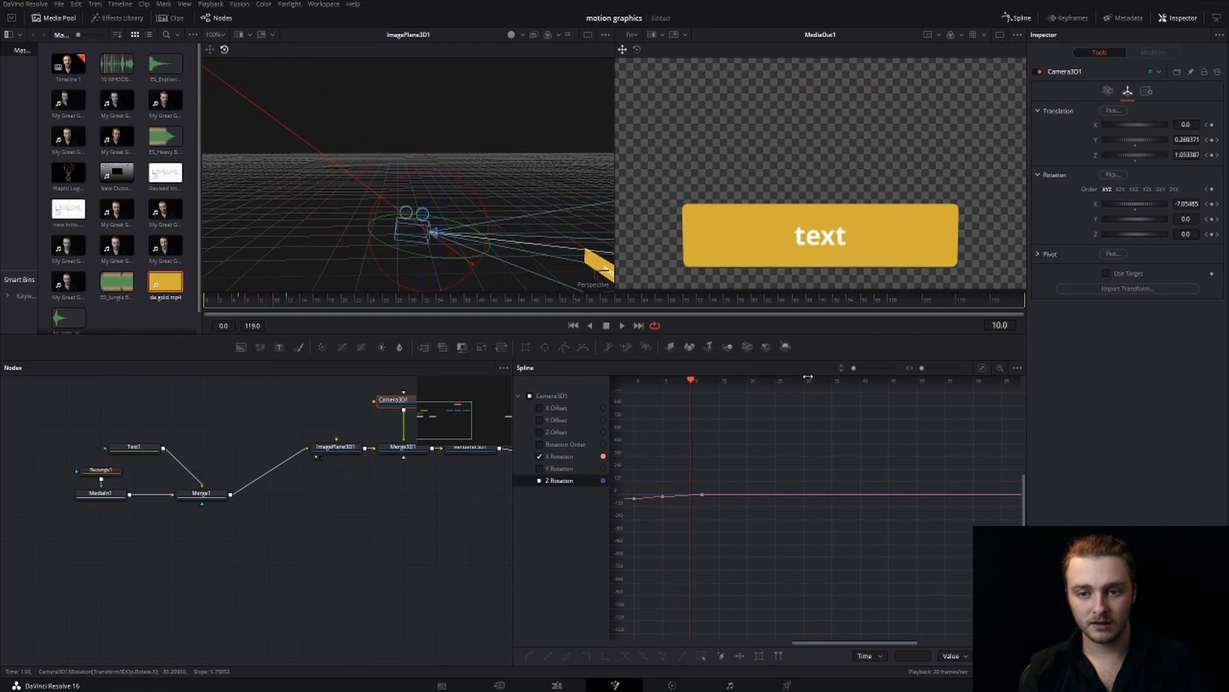
{"action": "key", "text": "Right"}
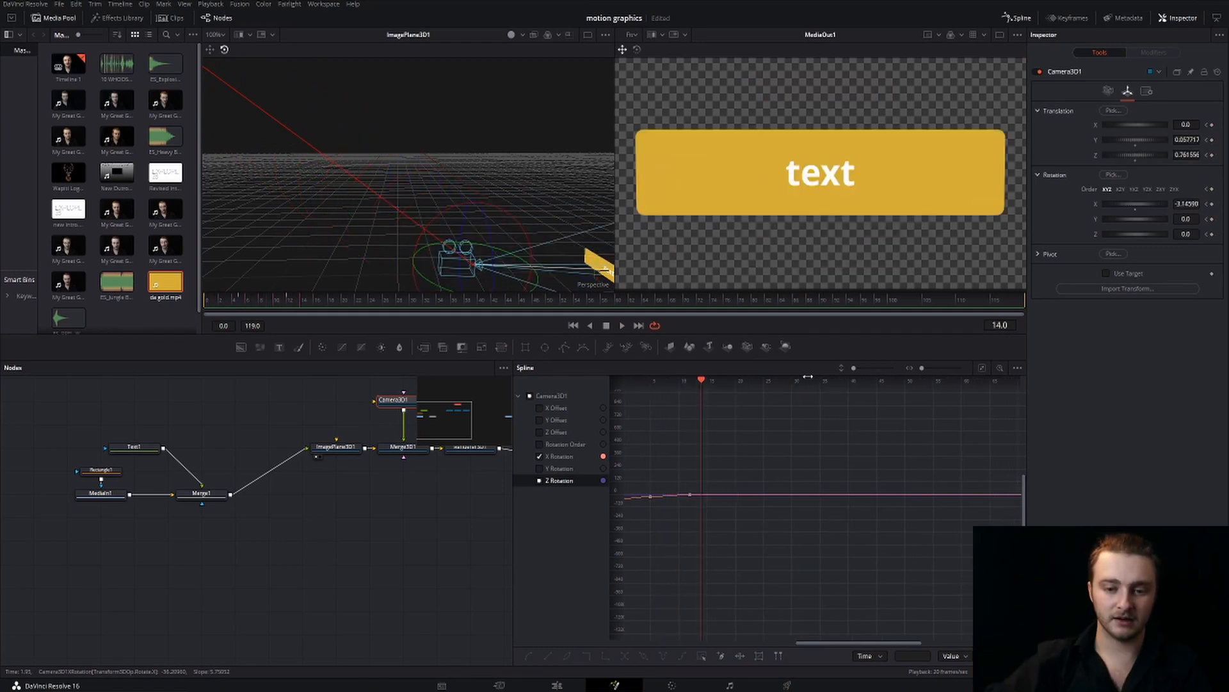
Select all the camera's rotation keyframes and apply Ease In/Out with an Ease In of about 34.7
{"action": "left_click_drag", "start_coordinate": [647, 461], "coordinate": [823, 532]}
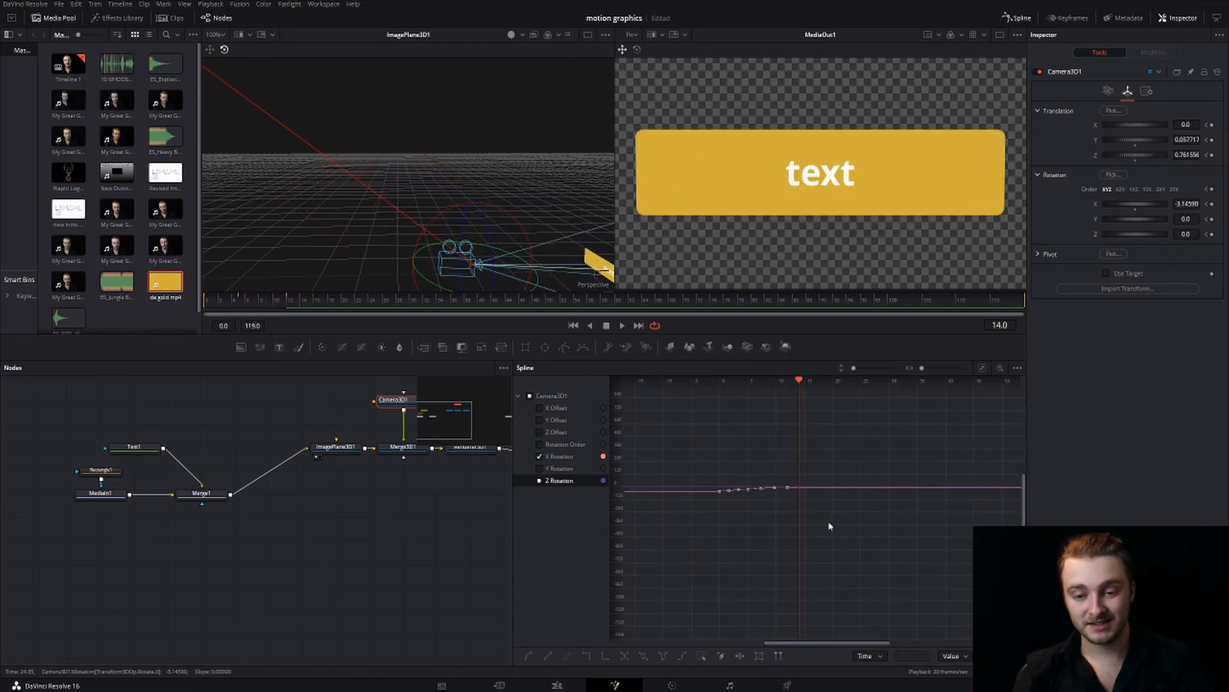
{"action": "right_click", "coordinate": [775, 488]}
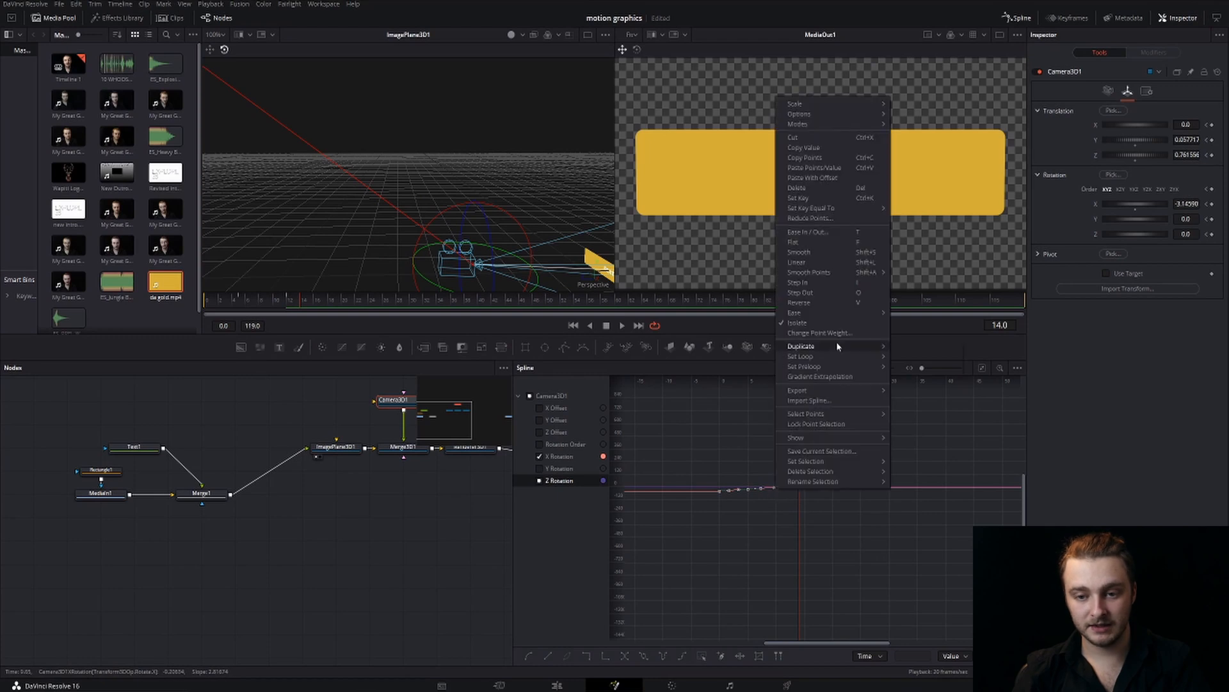
{"action": "left_click", "coordinate": [799, 233]}
{"action": "left_click_drag", "start_coordinate": [928, 383], "coordinate": [924, 382]}
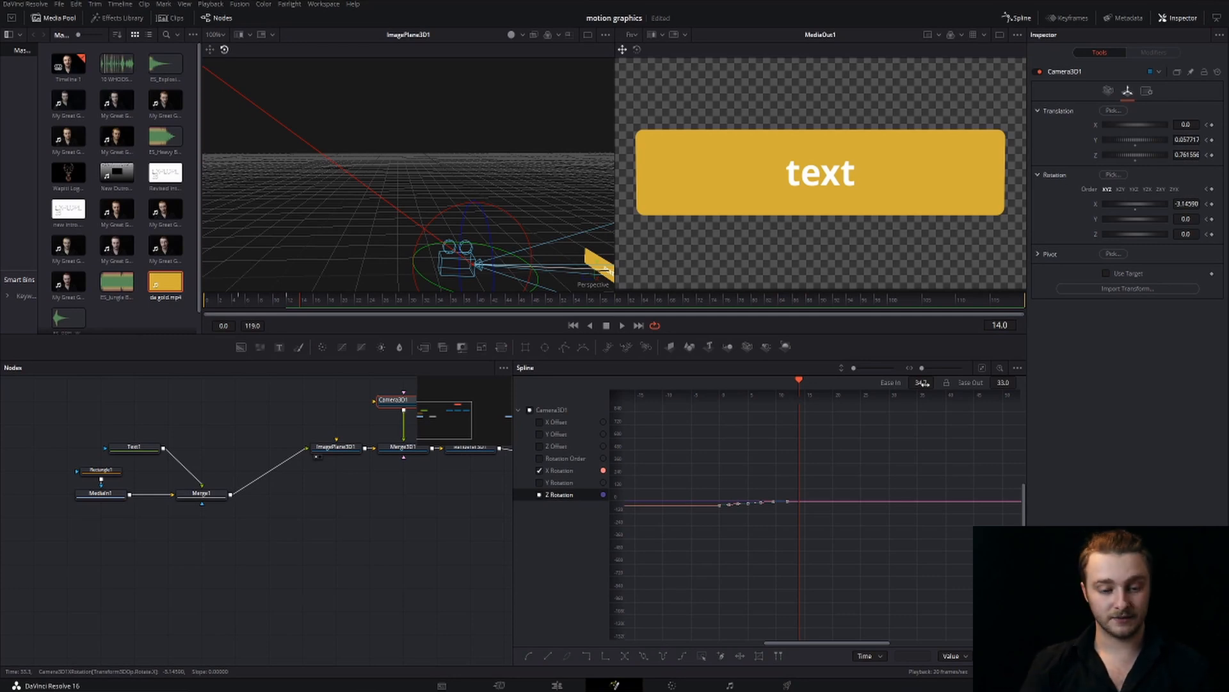
{"action": "scroll", "coordinate": [747, 510], "scroll_direction": "up", "scroll_amount": 5}
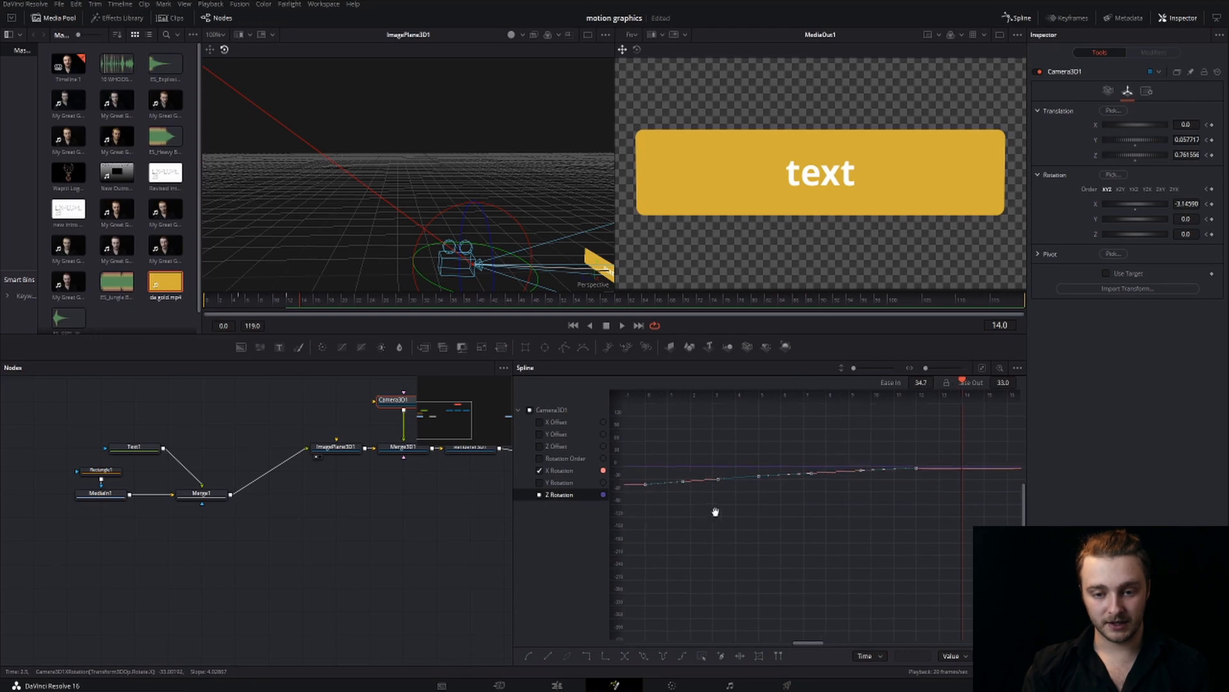
Reshape the X Rotation curve through the handles of the frame 0 and frame 5 keyframes, and play the animation from the start
{"action": "left_click_drag", "start_coordinate": [715, 511], "coordinate": [795, 462]}
{"action": "left_click_drag", "start_coordinate": [891, 509], "coordinate": [785, 510]}
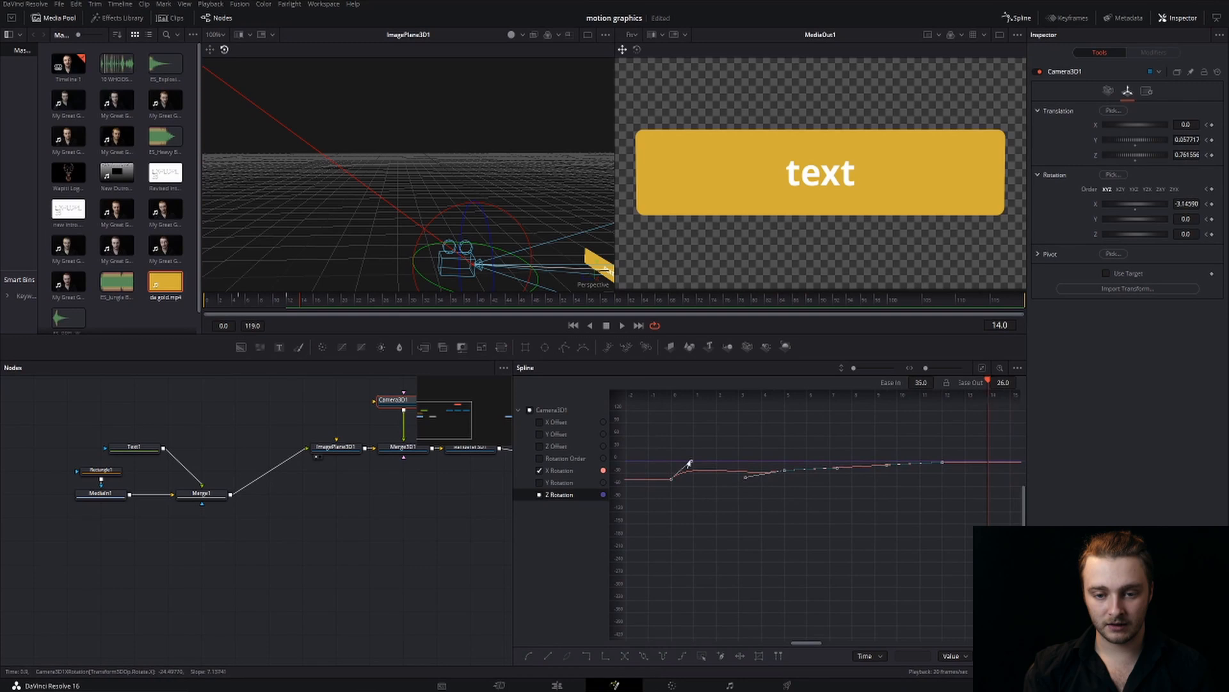
{"action": "left_click_drag", "start_coordinate": [690, 462], "coordinate": [674, 475]}
{"action": "left_click_drag", "start_coordinate": [805, 510], "coordinate": [740, 508]}
{"action": "left_click_drag", "start_coordinate": [769, 466], "coordinate": [762, 499]}
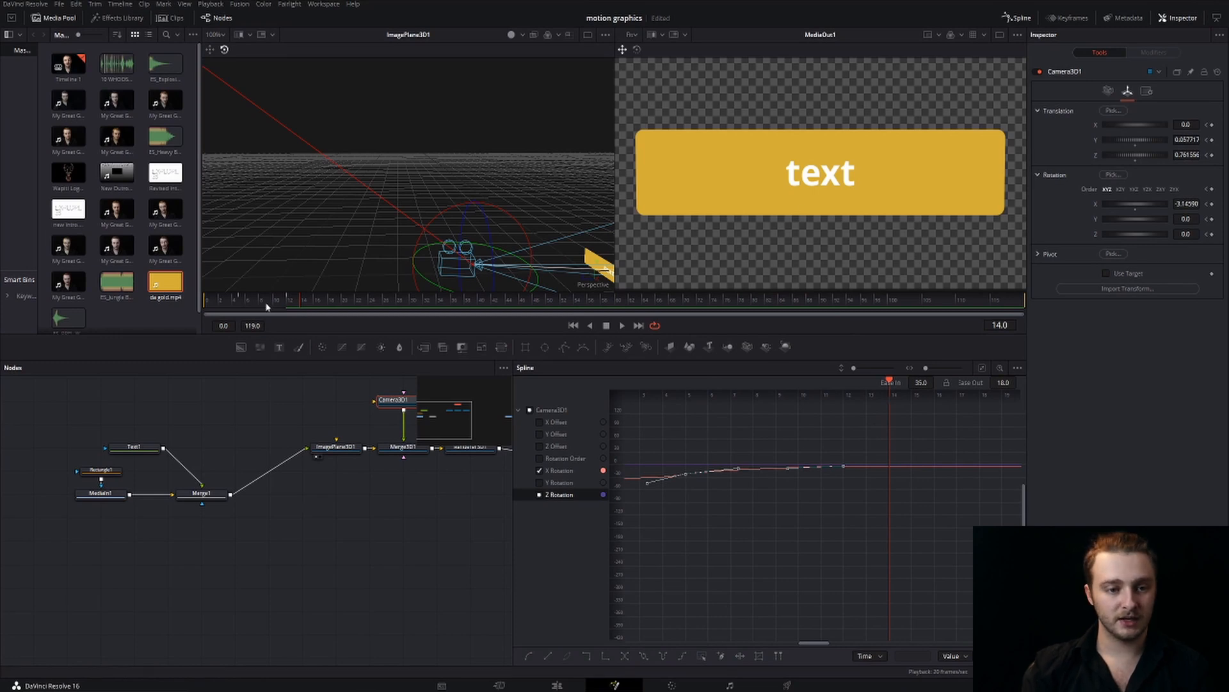
{"action": "left_click_drag", "start_coordinate": [267, 307], "coordinate": [169, 299]}
{"action": "key", "text": "space"}
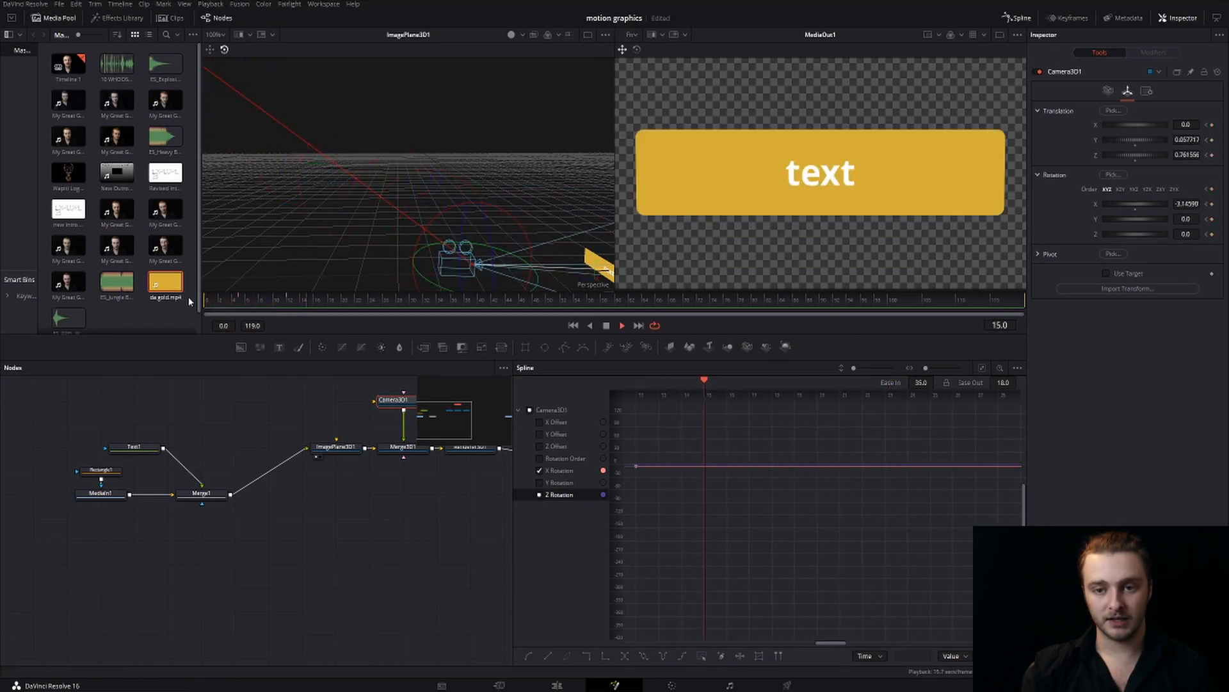
{"action": "key", "text": "space"}
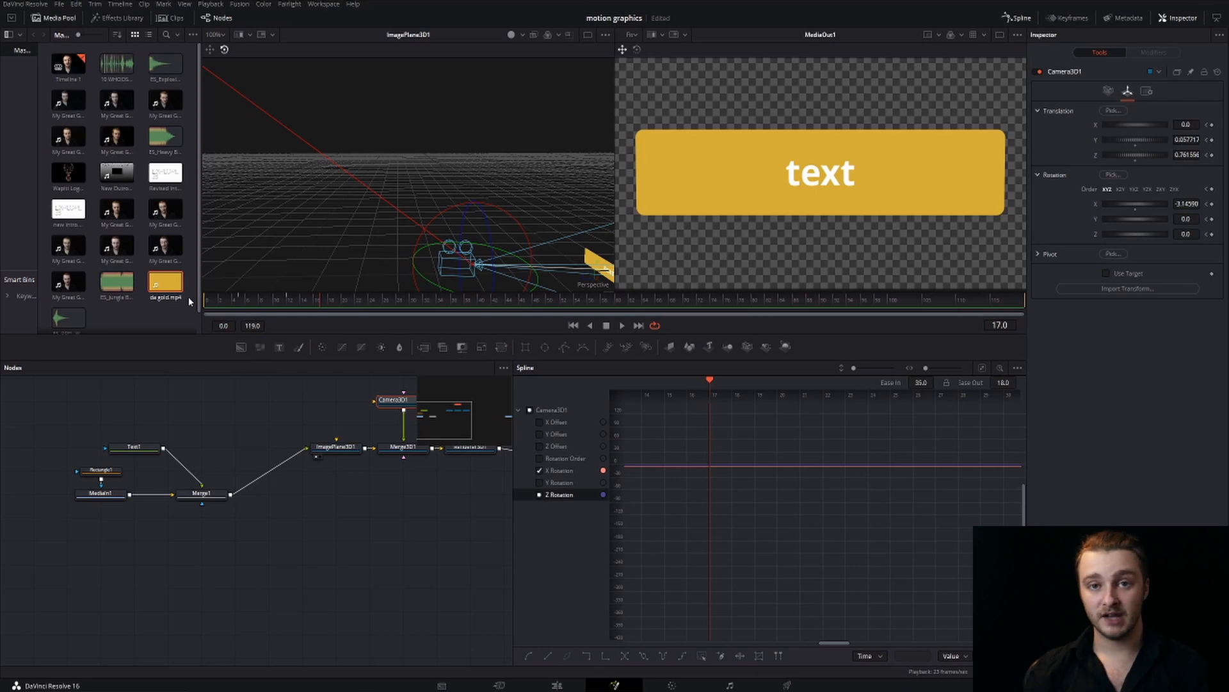
On the Edit page, scale the Fusion composition to 0.350, position it at X -492 and Y 226, and play it from its start
{"action": "left_click", "coordinate": [557, 684]}
{"action": "scroll", "coordinate": [802, 503], "scroll_direction": "right", "scroll_amount": 10}
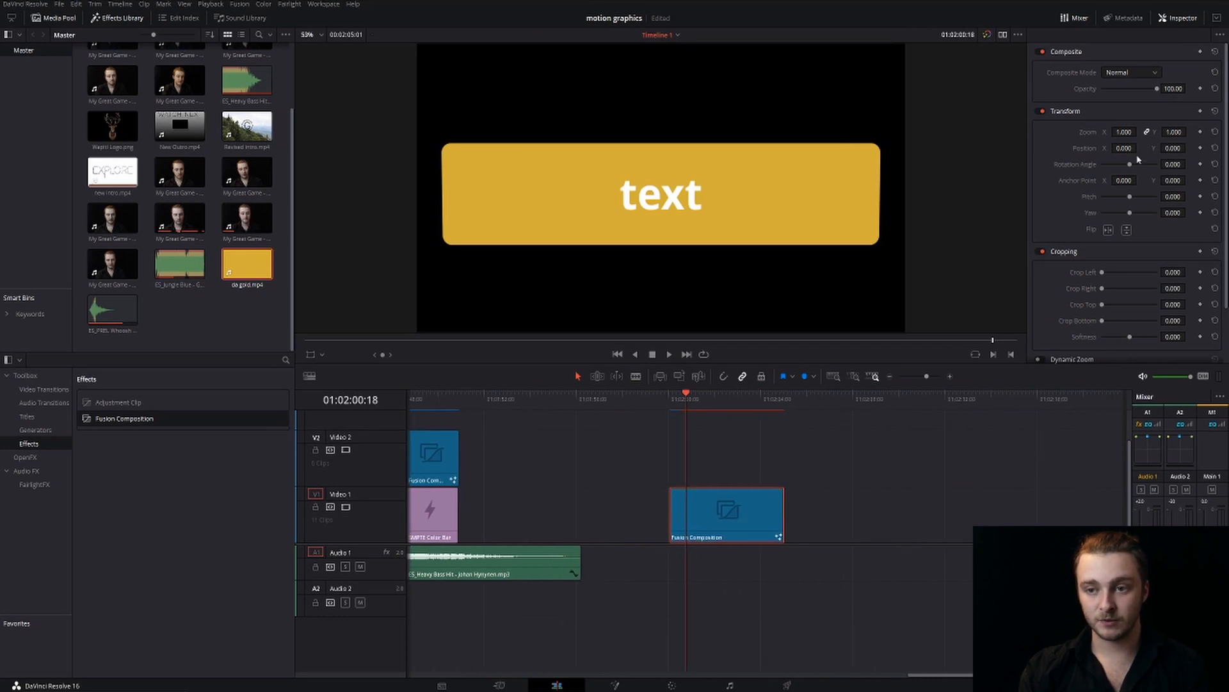
{"action": "left_click_drag", "start_coordinate": [1124, 139], "coordinate": [1189, 148]}
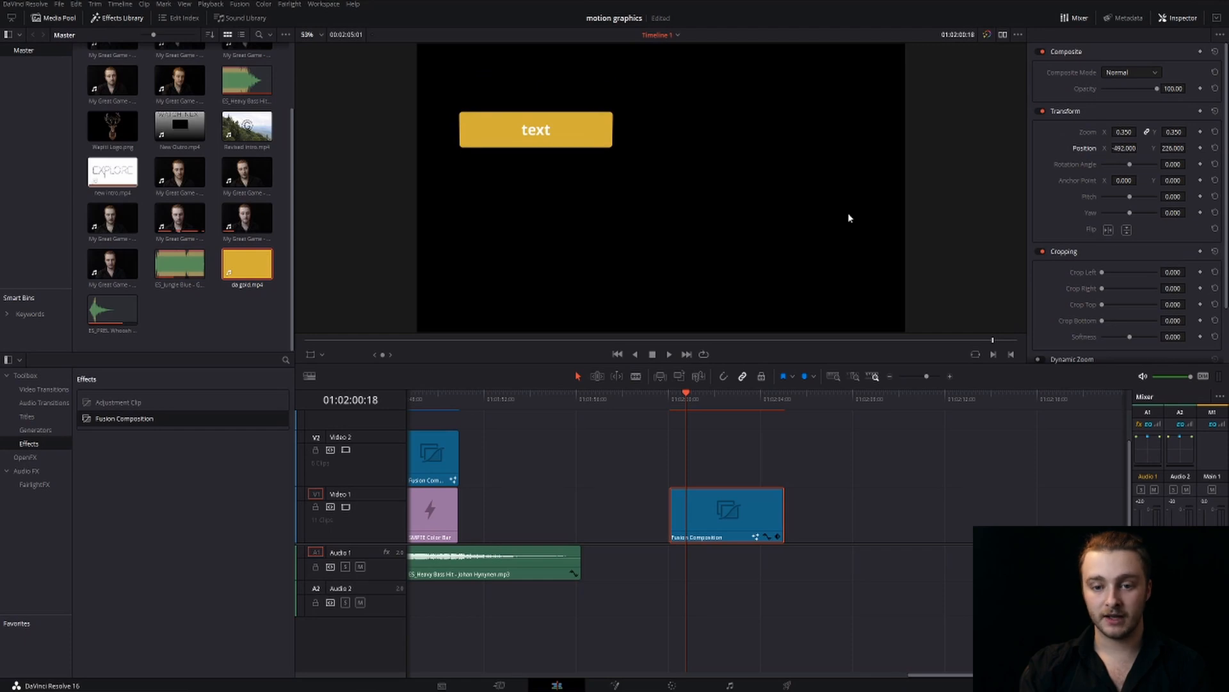
{"action": "left_click", "coordinate": [671, 394]}
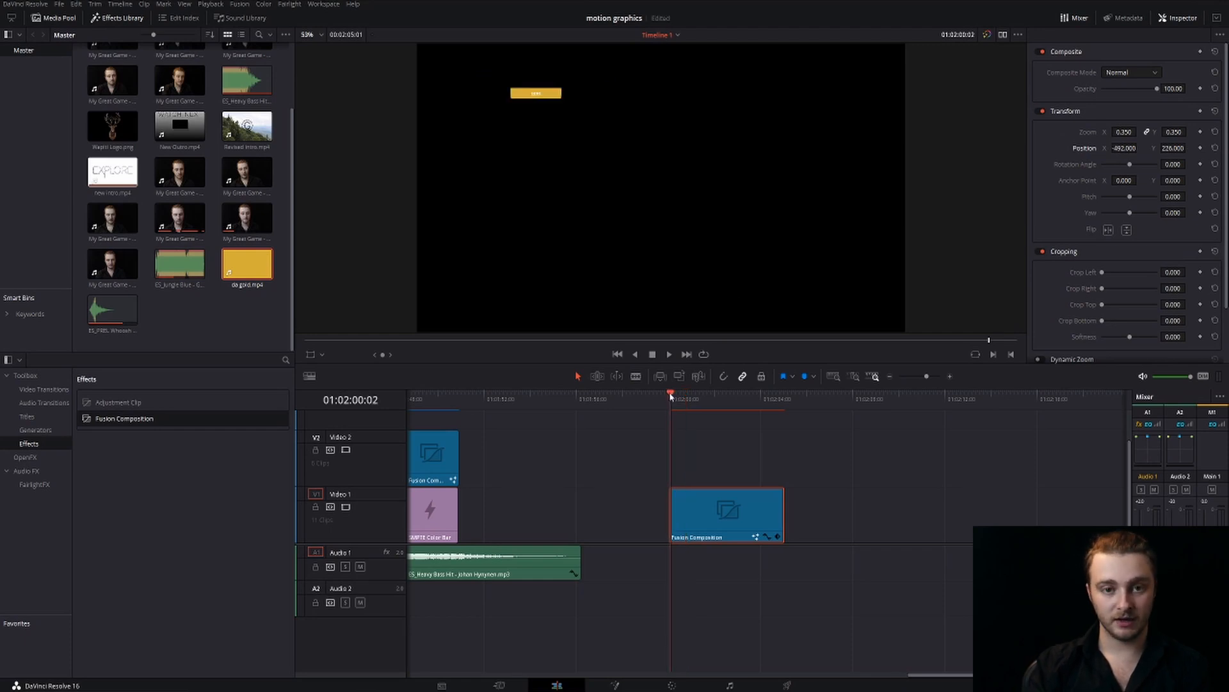
{"action": "key", "text": "space"}
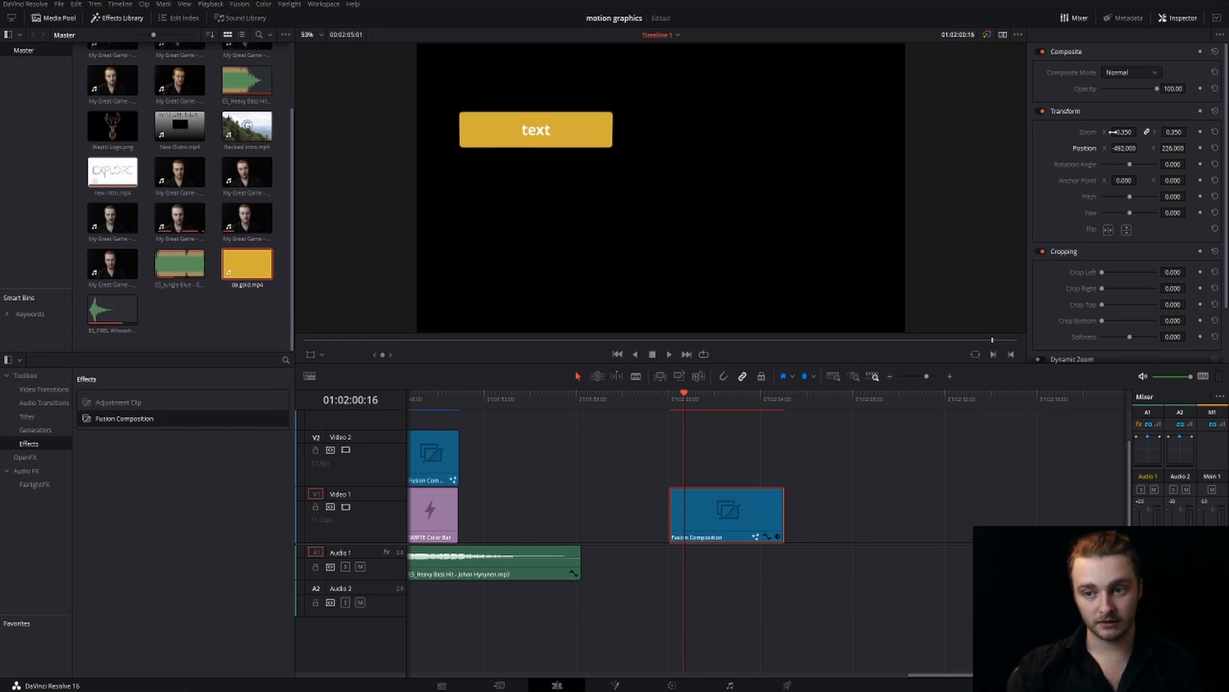
Set the Fusion composition's zoom to 0.500 and step back and forth through its opening frames to check the move
{"action": "left_click_drag", "start_coordinate": [1122, 131], "coordinate": [1122, 131]}
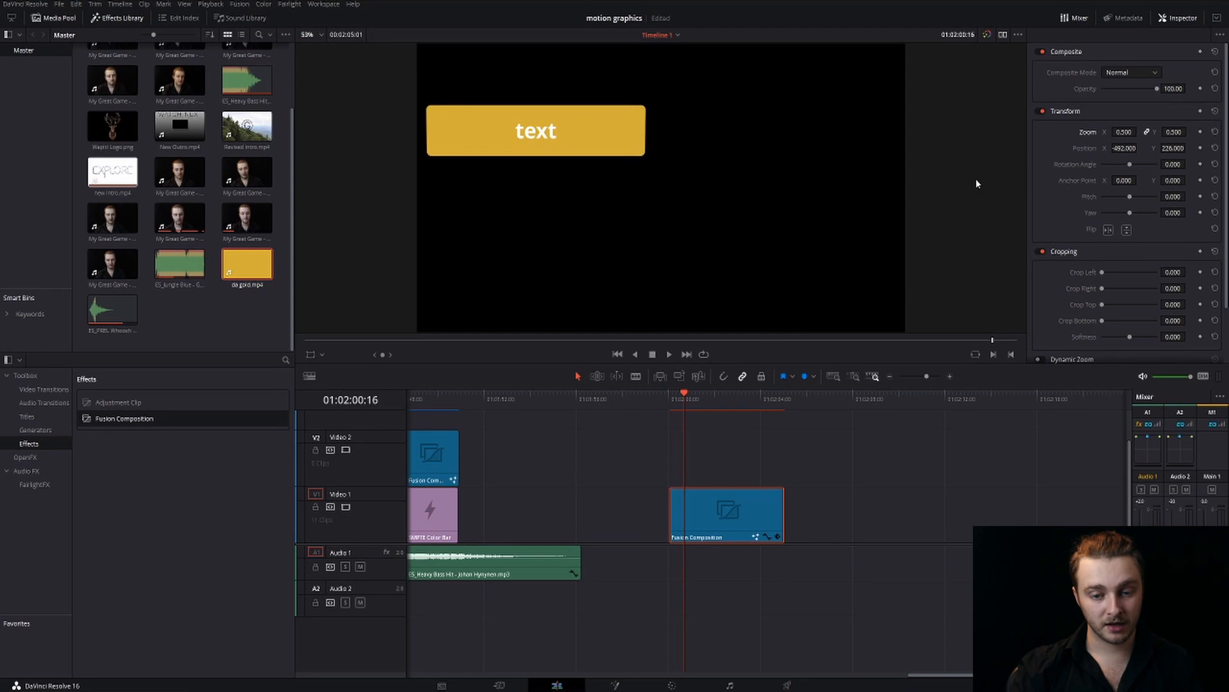
{"action": "key", "text": "Left"}
{"action": "key", "text": "Left"}
{"action": "key", "text": "Left"}
{"action": "key", "text": "Left"}
{"action": "key", "text": "Left"}
{"action": "key", "text": "Left"}
{"action": "key", "text": "Left"}
{"action": "key", "text": "Left"}
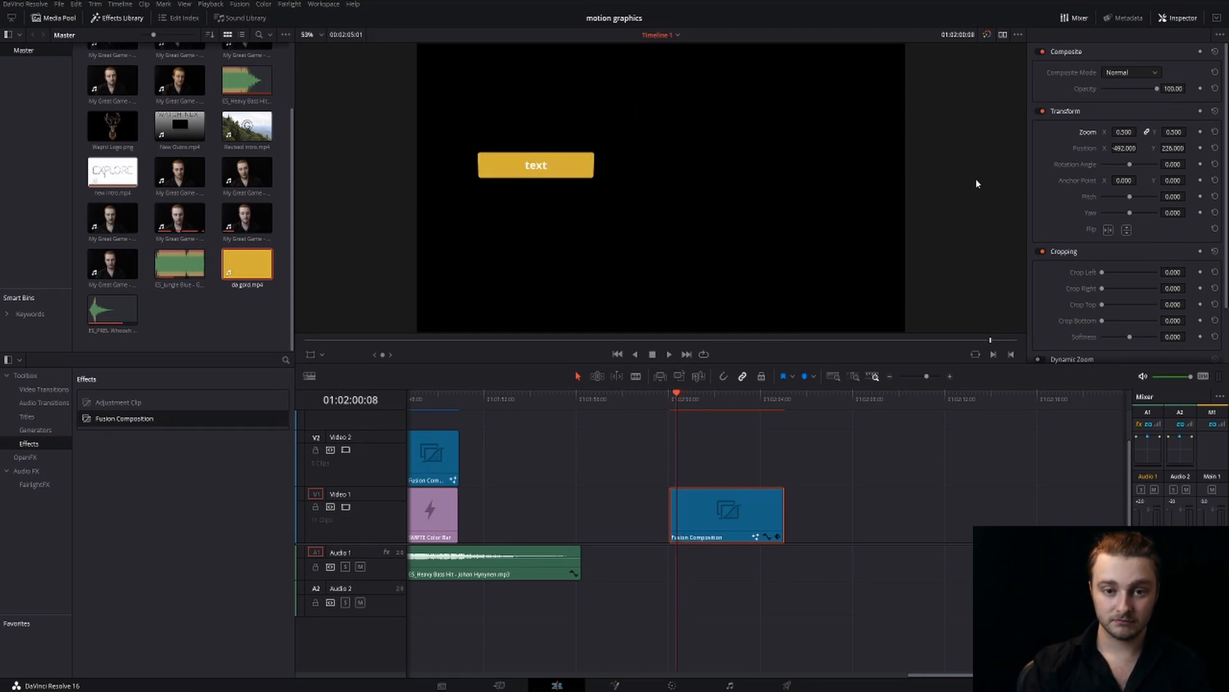
{"action": "key", "text": "Left"}
{"action": "key", "text": "Left"}
{"action": "key", "text": "Left"}
{"action": "key", "text": "Left"}
{"action": "key", "text": "Right"}
{"action": "key", "text": "Right"}
{"action": "key", "text": "Right"}
{"action": "key", "text": "Right"}
{"action": "key", "text": "Right"}
{"action": "key", "text": "Right"}
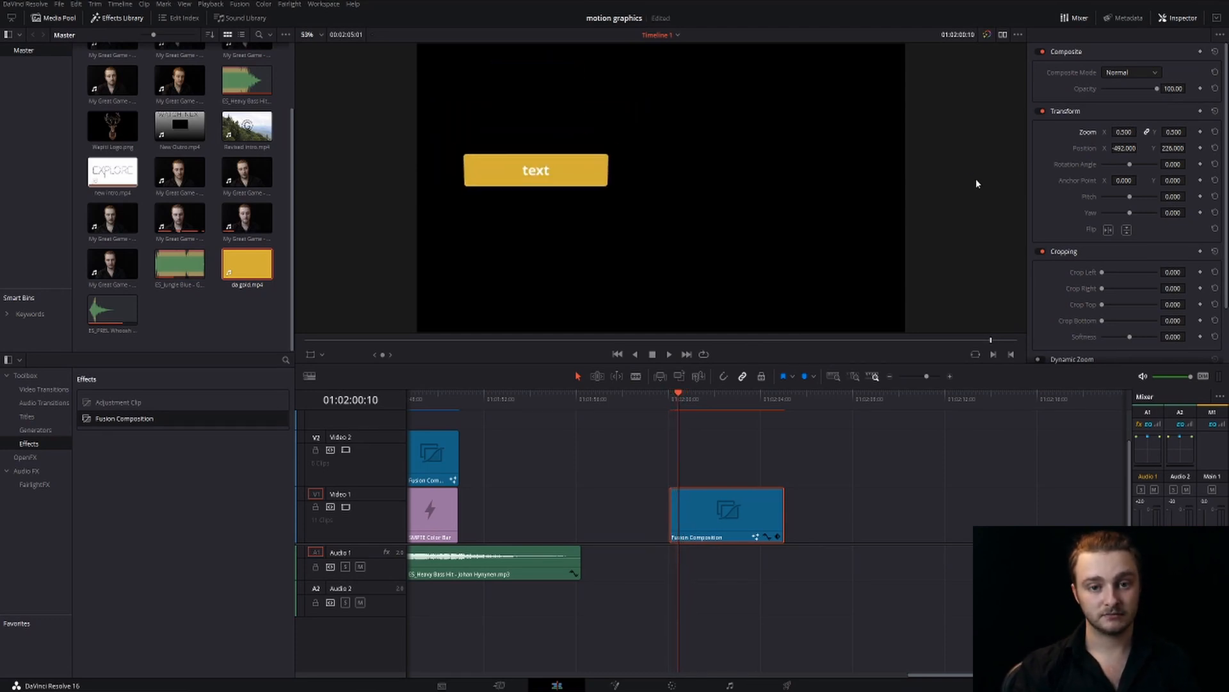
{"action": "key", "text": "Right"}
{"action": "key", "text": "Right"}
{"action": "key", "text": "Right"}
{"action": "key", "text": "Right"}
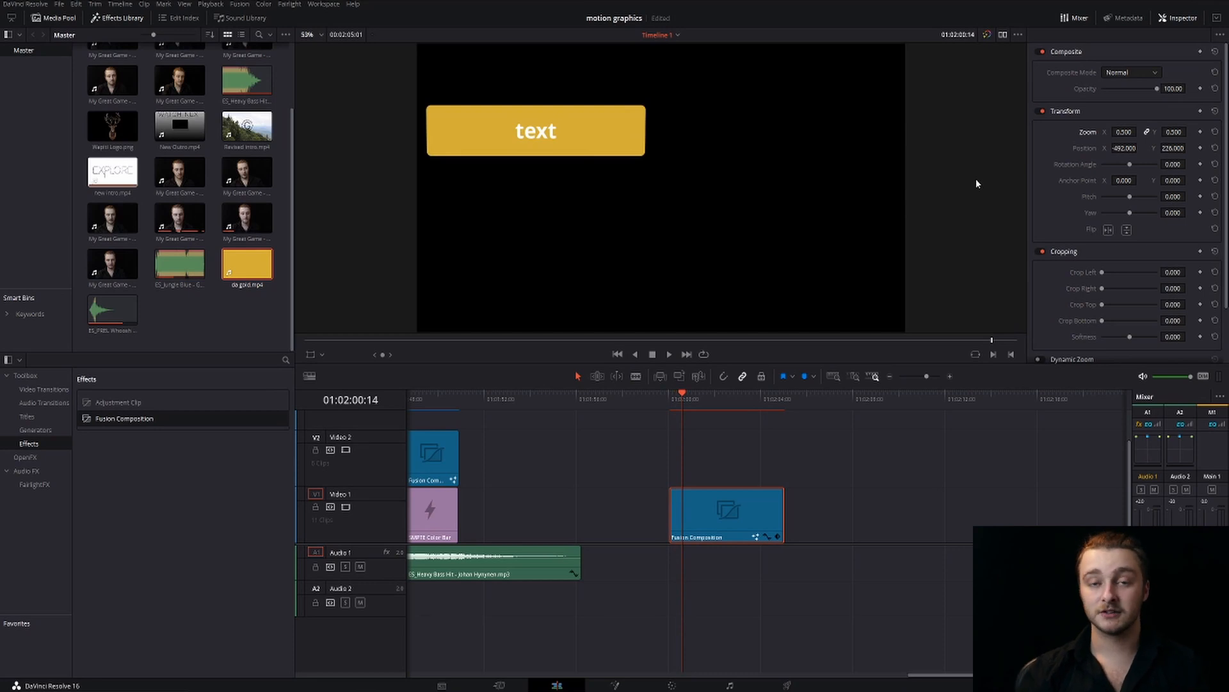